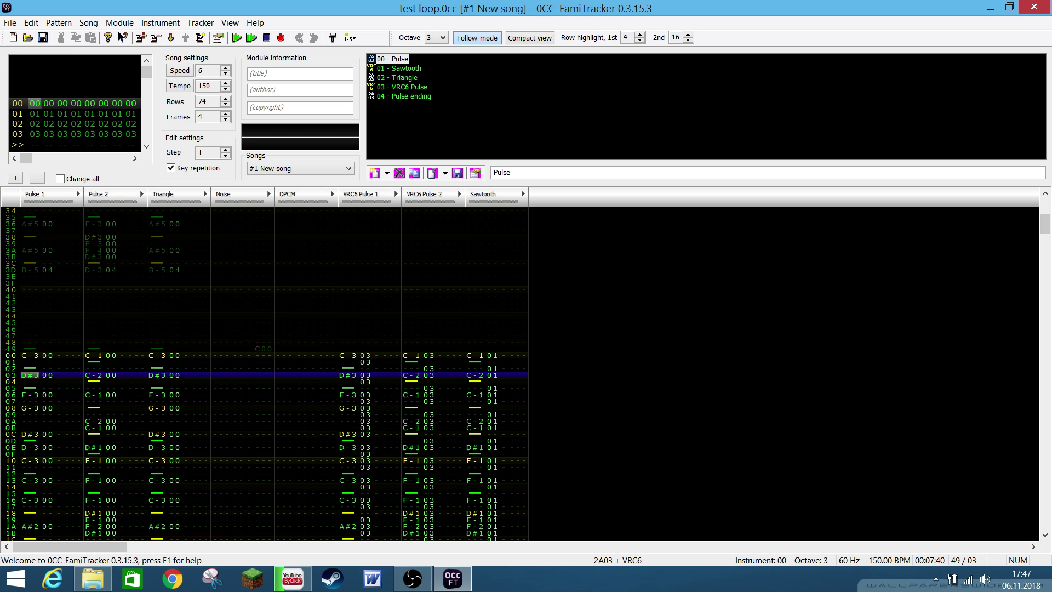
# Play back the finished test loop song and move the cursor to row 03 of frame 00
pyautogui.press('Return')
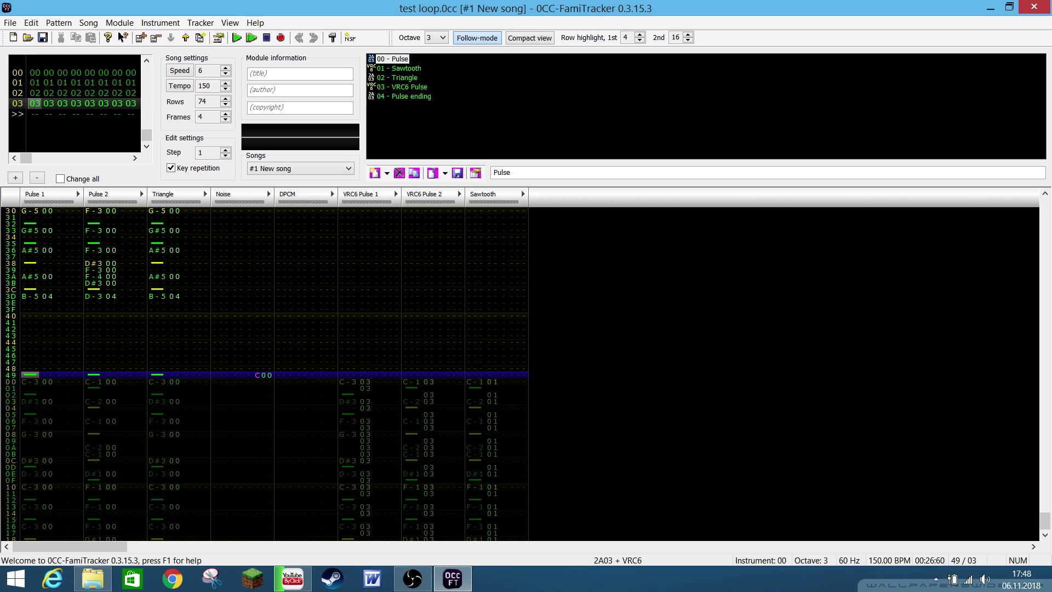
pyautogui.press('Down')
pyautogui.press('Down')
pyautogui.press('Down')
pyautogui.press('Down')
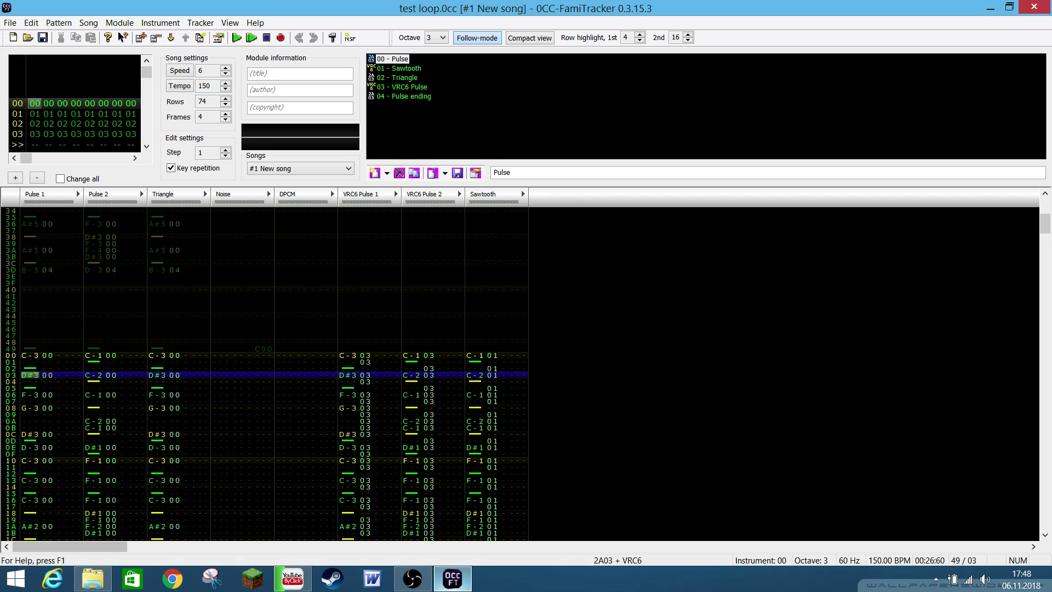
# Open a second 0CC-FamiTracker window and enable the VRC6 expansion chip in its module properties
pyautogui.rightClick(452, 578)
pyautogui.click(448, 515)
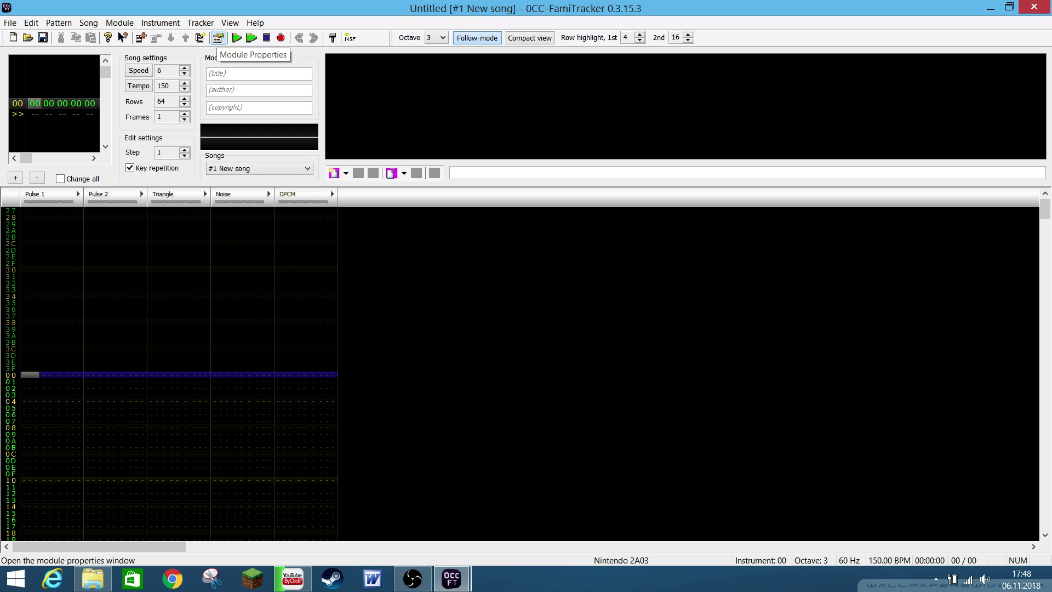
pyautogui.click(218, 37)
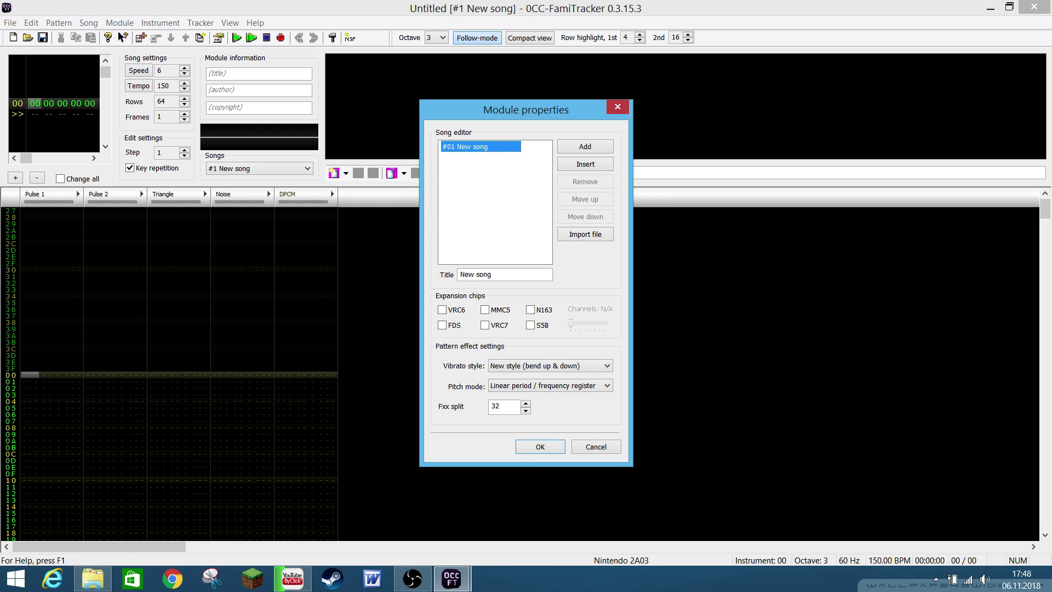
pyautogui.click(442, 310)
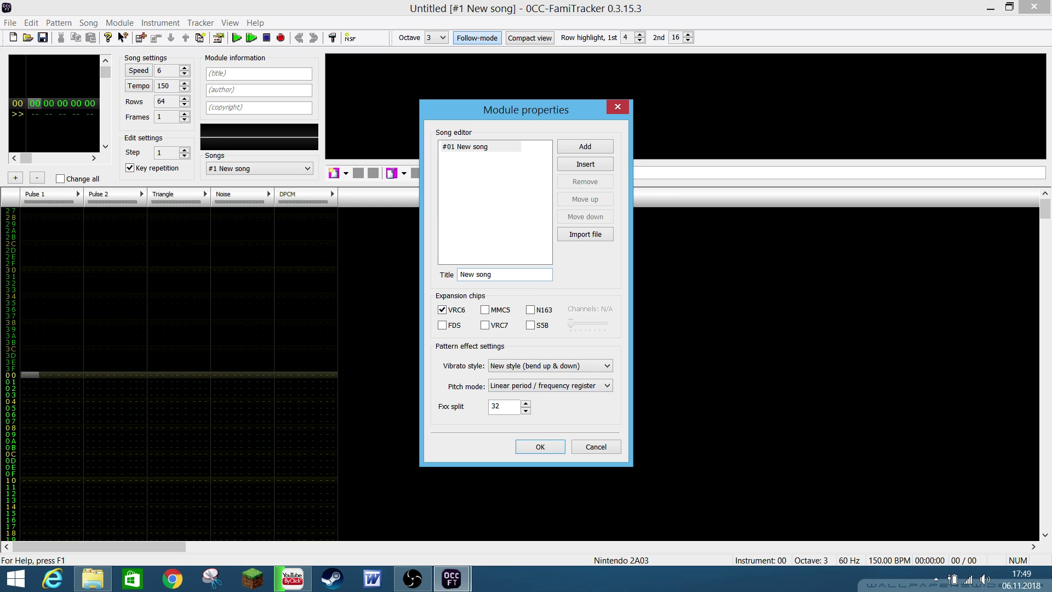
# Title the song "Test Loop VRC6" and apply the module properties
pyautogui.moveTo(495, 275); pyautogui.dragTo(458, 274)
pyautogui.write('Test')
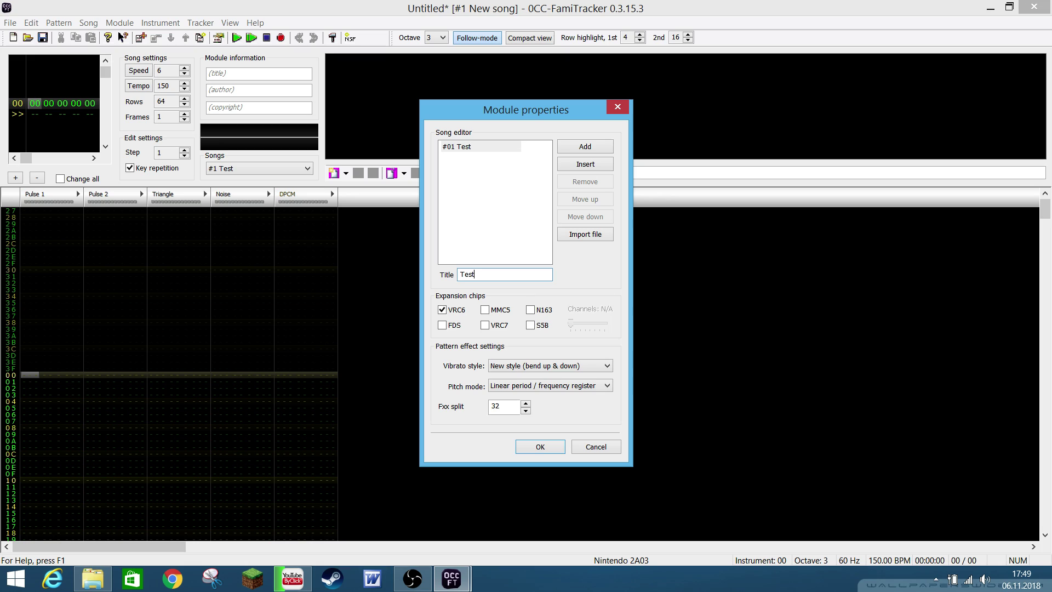
pyautogui.write(' Loop')
pyautogui.write(' VRC5')
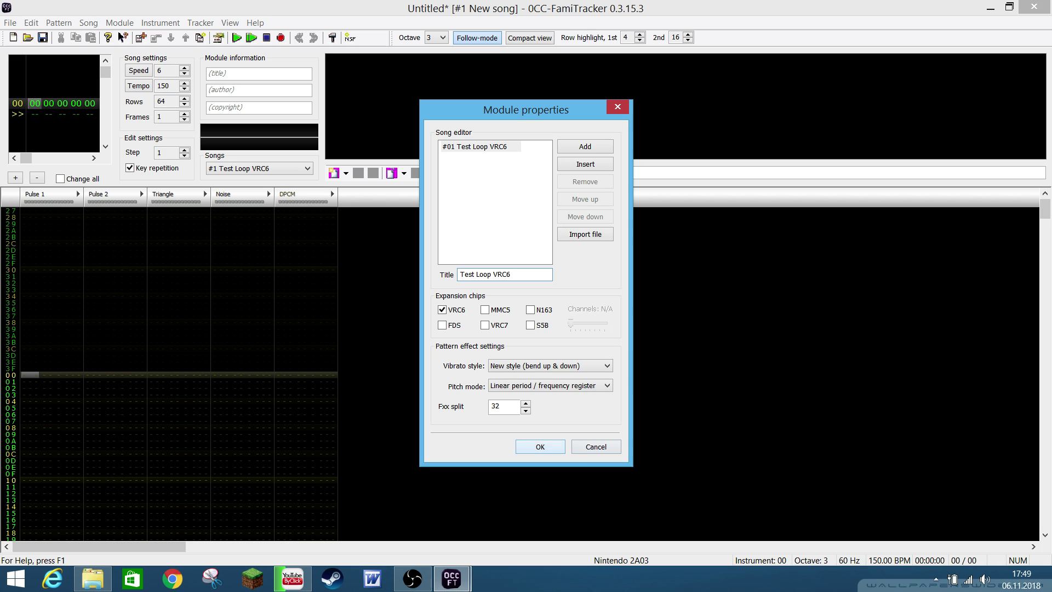
pyautogui.press('Return')
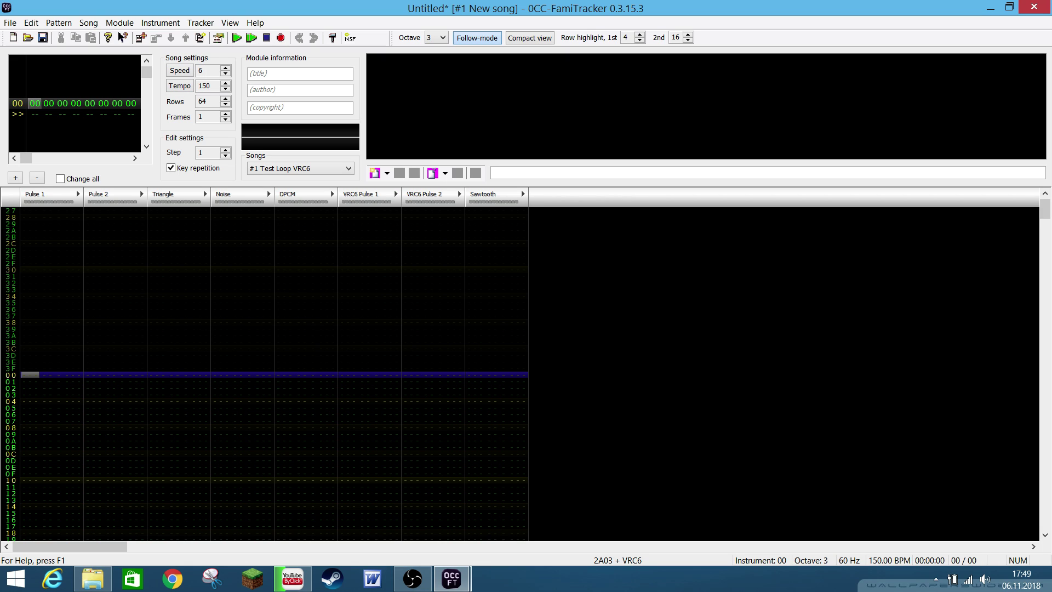
# Switch the pattern editor into edit mode so that notes can be entered
pyautogui.press('space')
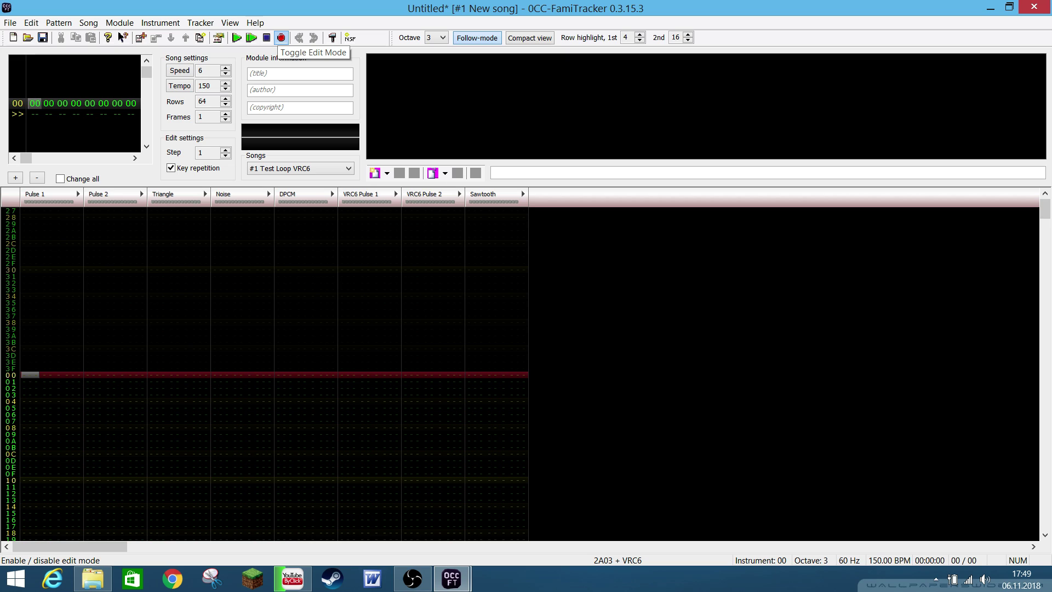
pyautogui.click(281, 37)
pyautogui.click(281, 37)
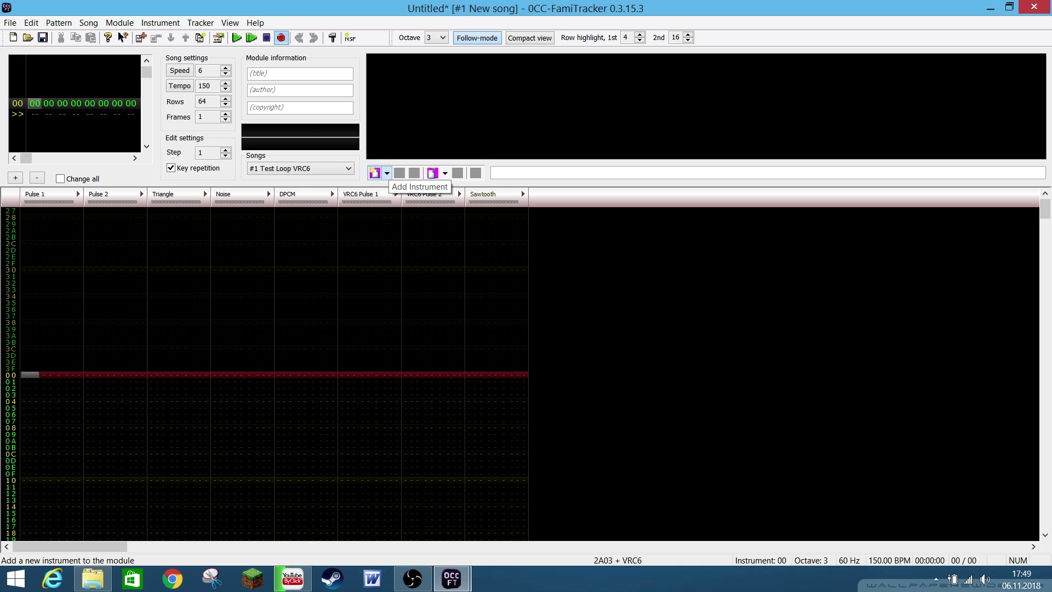
# Add a new 2A03 instrument to the module and name it "Pulse"
pyautogui.click(374, 174)
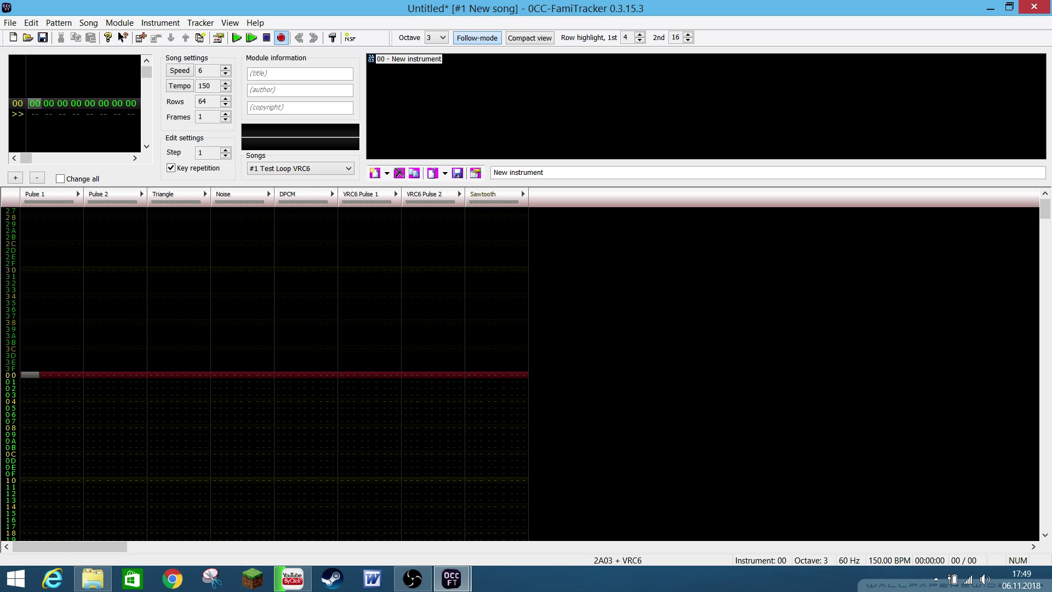
pyautogui.click(518, 172)
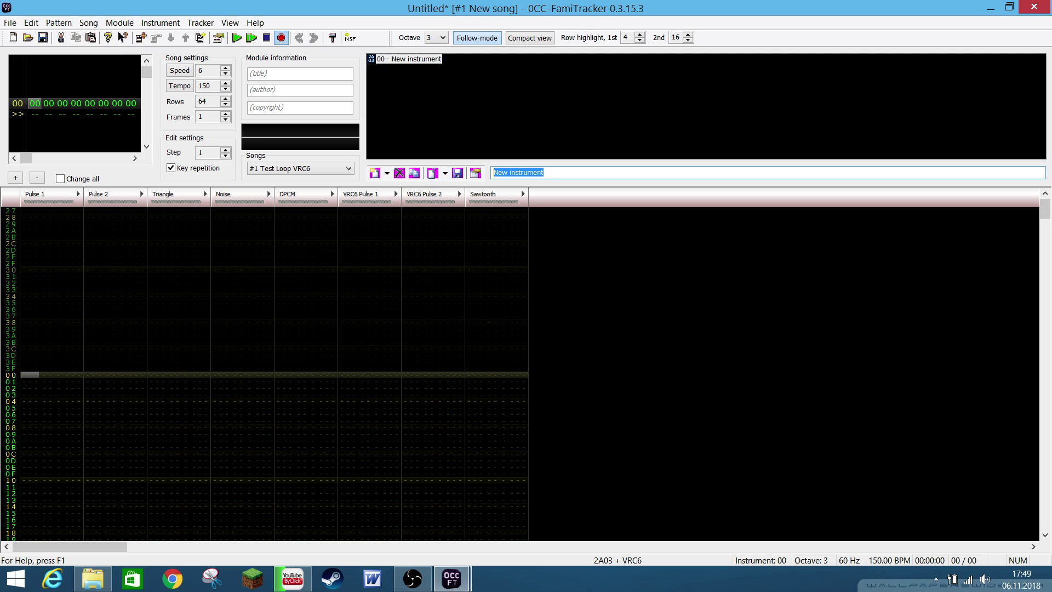
pyautogui.write('Pulse')
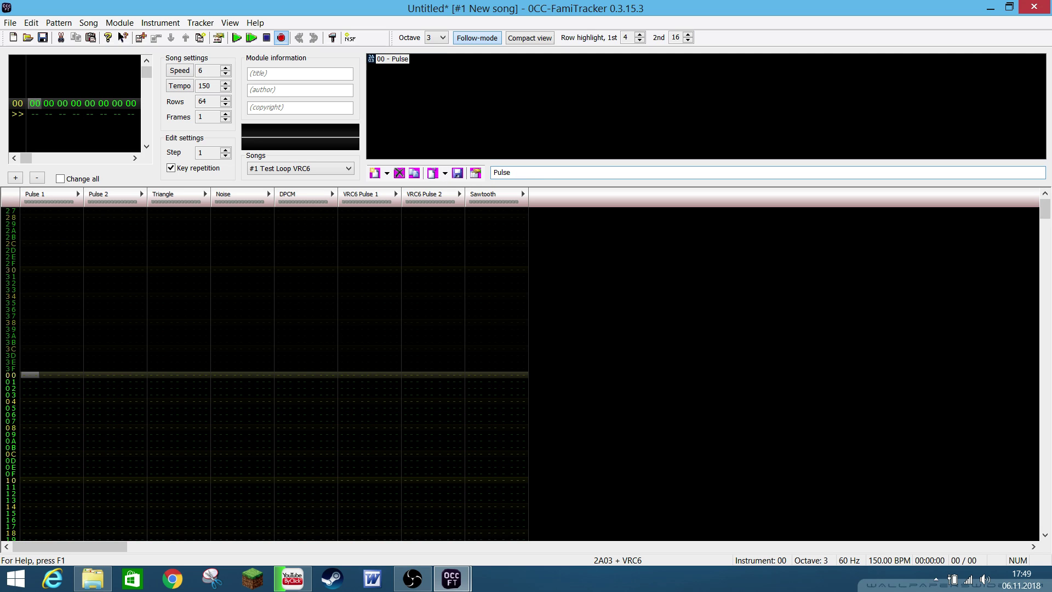
pyautogui.click(553, 252)
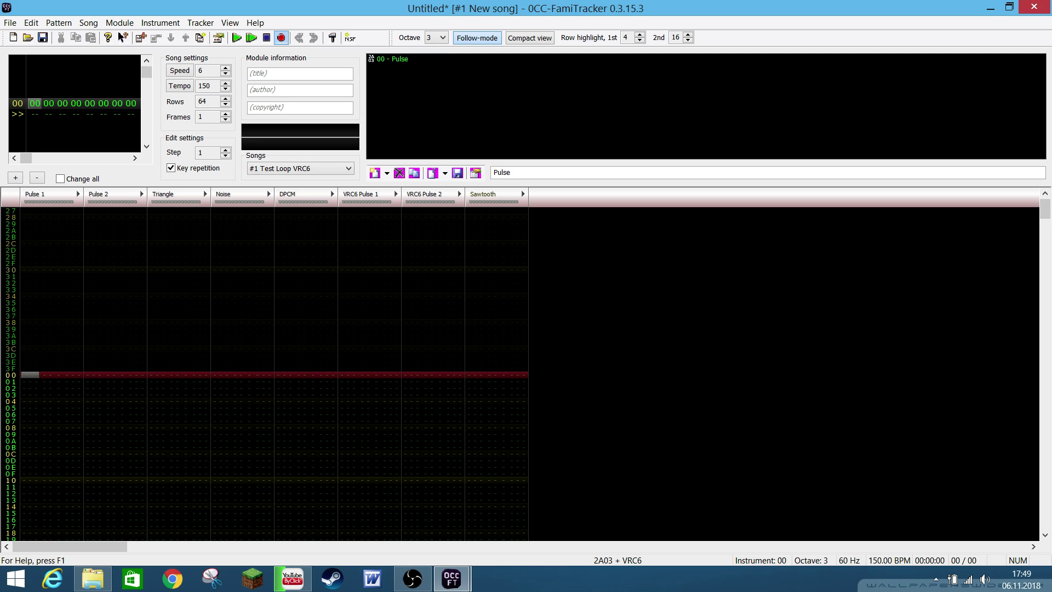
# Open the Pulse instrument for editing and enable its Volume sequence
pyautogui.doubleClick(392, 58)
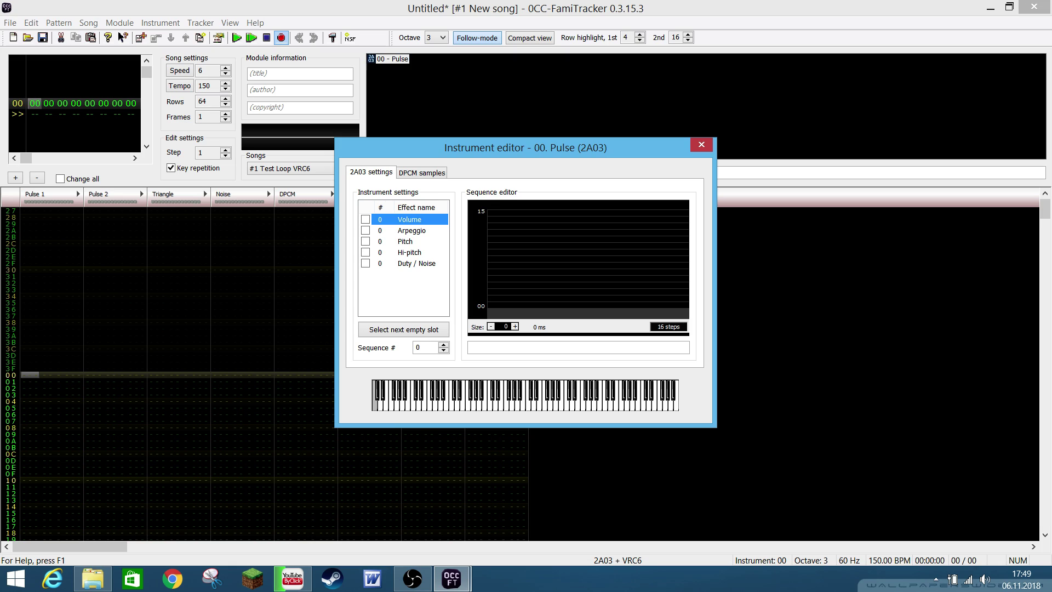
pyautogui.press('space')
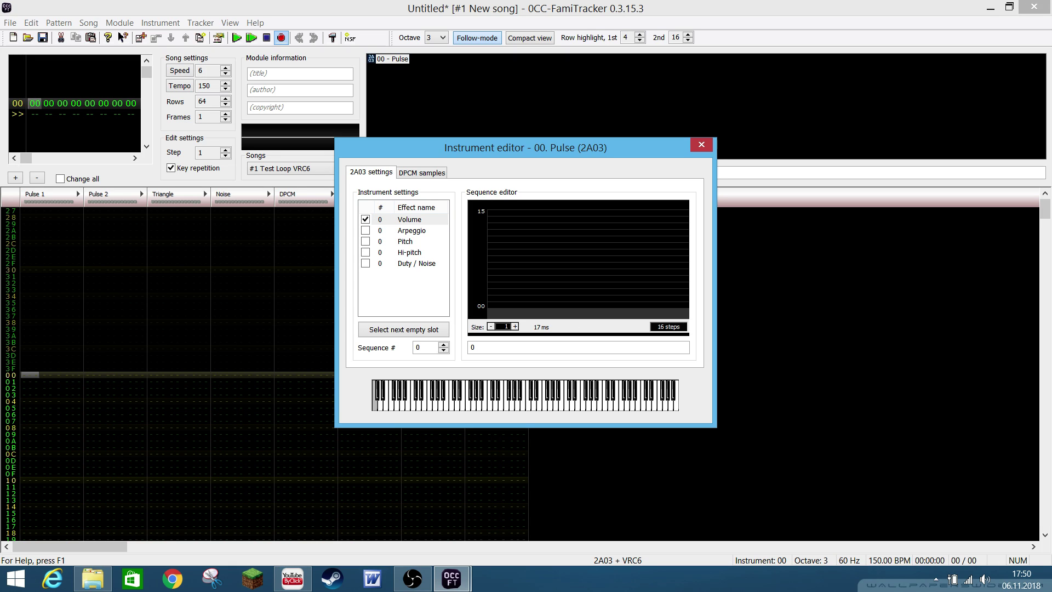
pyautogui.click(409, 219)
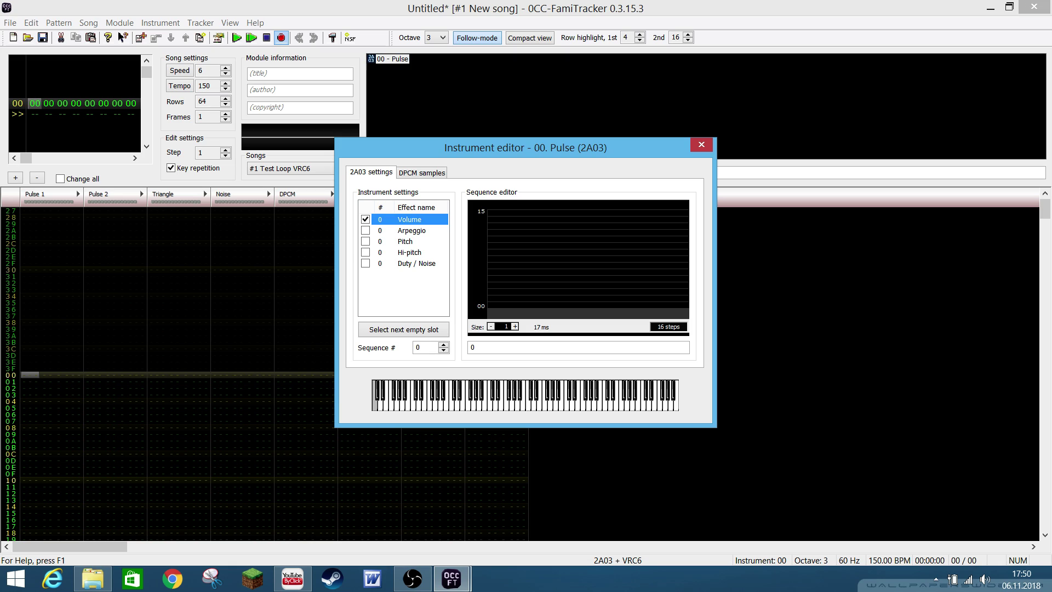
# Try lengthening the Pulse instrument's volume sequence to 10 steps and shorten it back to 1 step
pyautogui.click(515, 326)
pyautogui.click(515, 326)
pyautogui.click(515, 327)
pyautogui.press('Up')
pyautogui.press('Up')
pyautogui.press('Up')
pyautogui.press('Up')
pyautogui.press('Up')
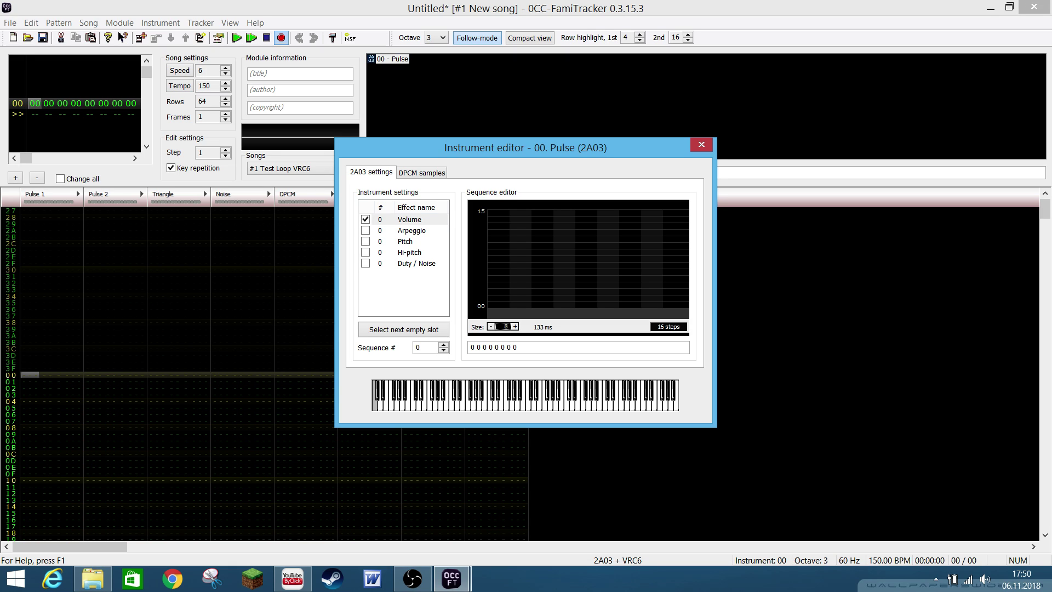
pyautogui.press('Up')
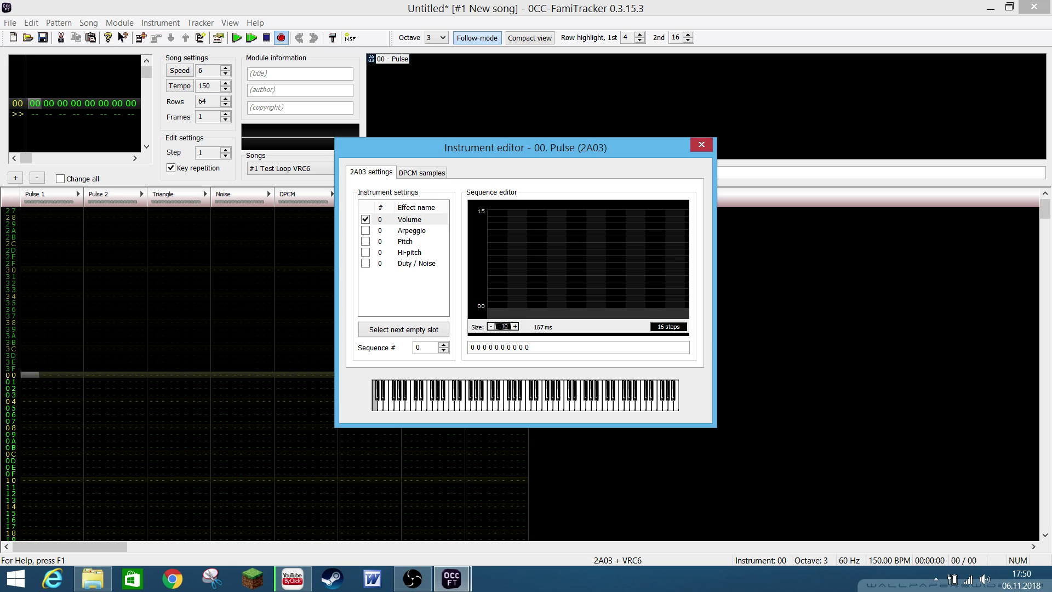
pyautogui.press('Down')
pyautogui.press('Down')
pyautogui.press('Down')
pyautogui.press('Down')
pyautogui.press('Down')
pyautogui.press('Down')
pyautogui.press('Down')
pyautogui.press('Down')
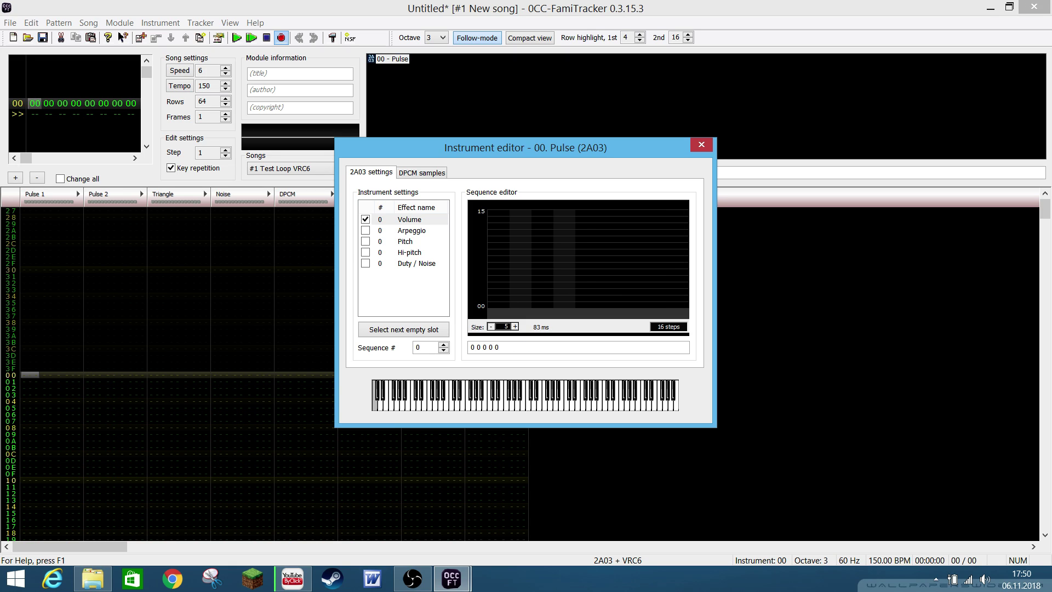
pyautogui.press('Down')
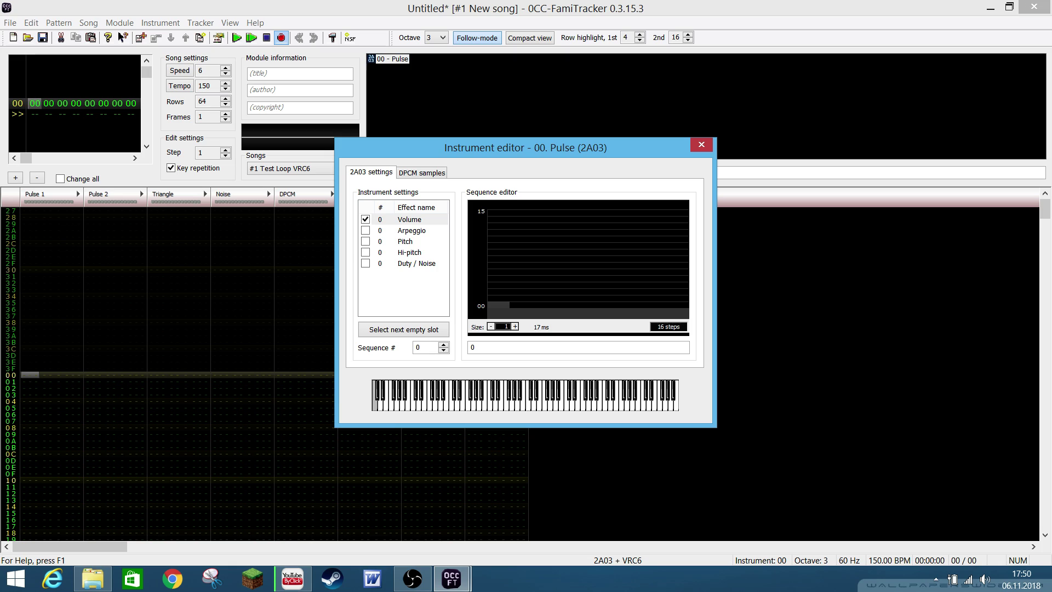
# Raise the single step of the volume sequence to 15 and audition the instrument with a D# note
pyautogui.click(498, 269)
pyautogui.moveTo(498, 269); pyautogui.dragTo(498, 210)
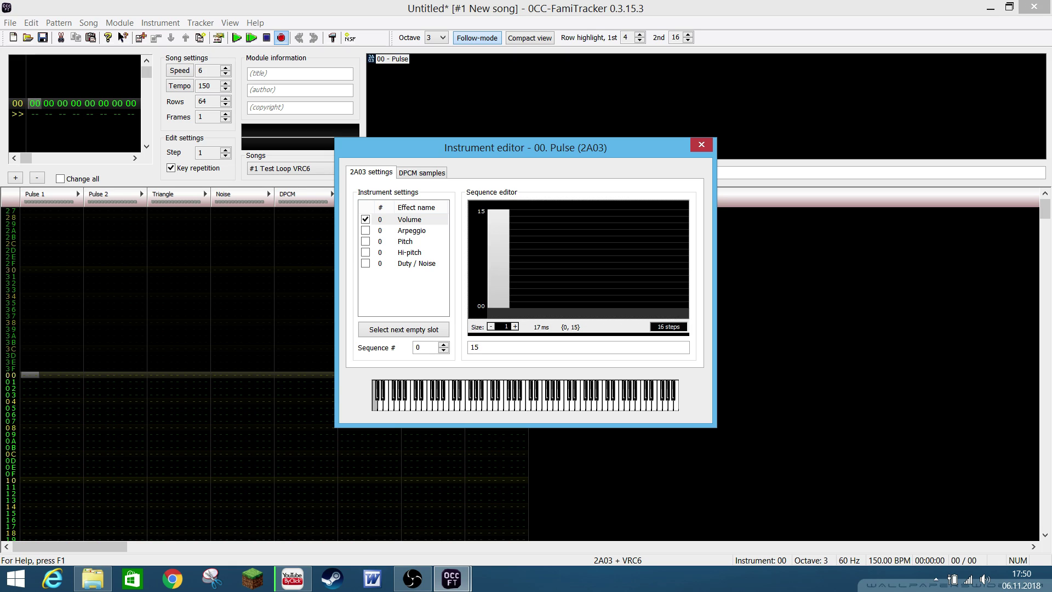
pyautogui.press('d')
pyautogui.press('d')
pyautogui.press('d')
pyautogui.press('d')
# Add a second step with value 0 to the volume sequence, audition the note and close the instrument editor
pyautogui.press('Up')
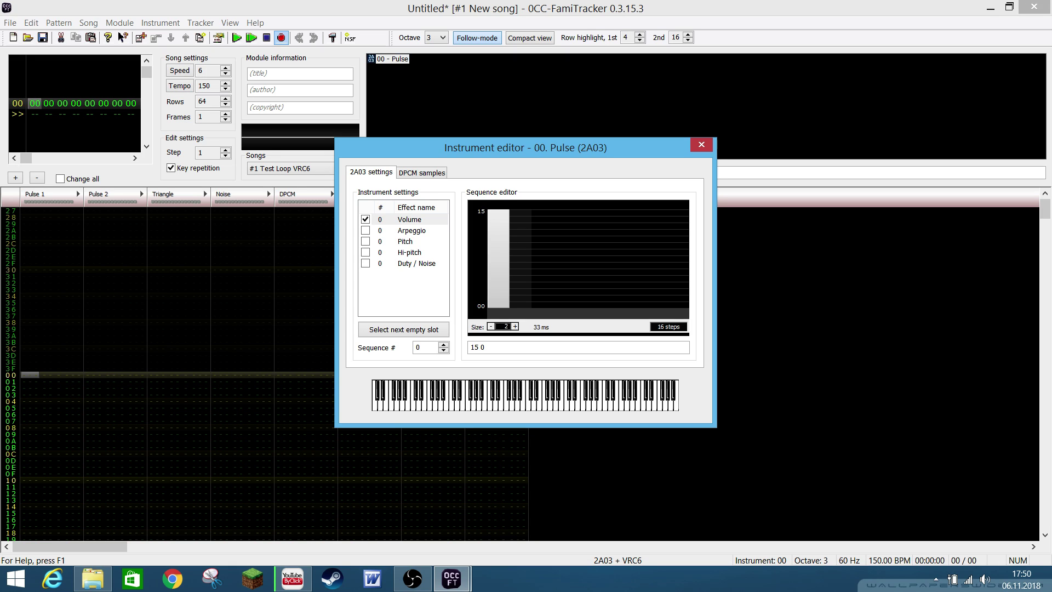
pyautogui.moveTo(520, 276); pyautogui.dragTo(520, 308)
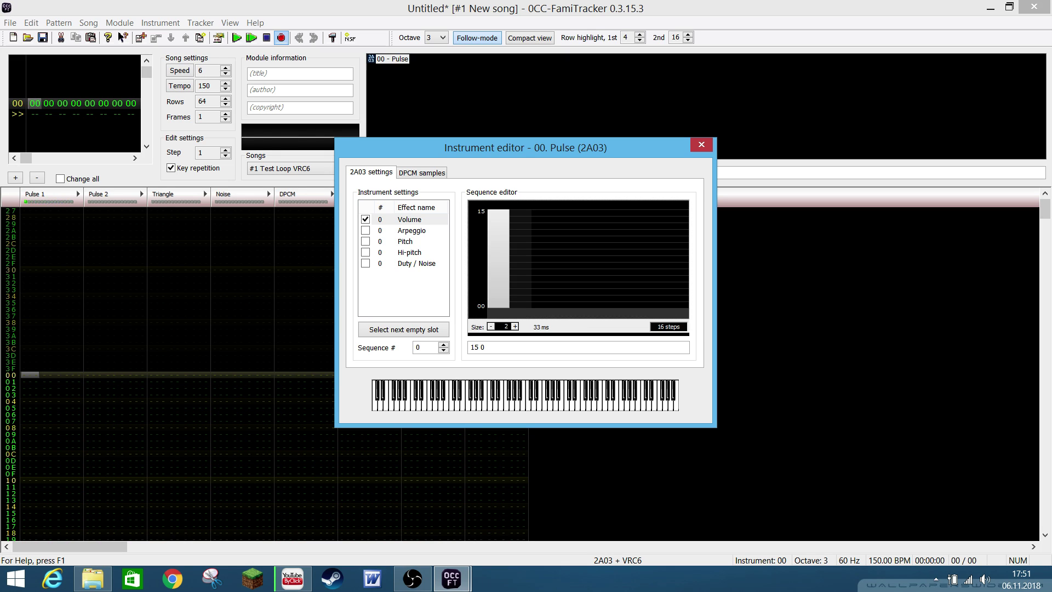
pyautogui.press('d')
pyautogui.press('Escape')
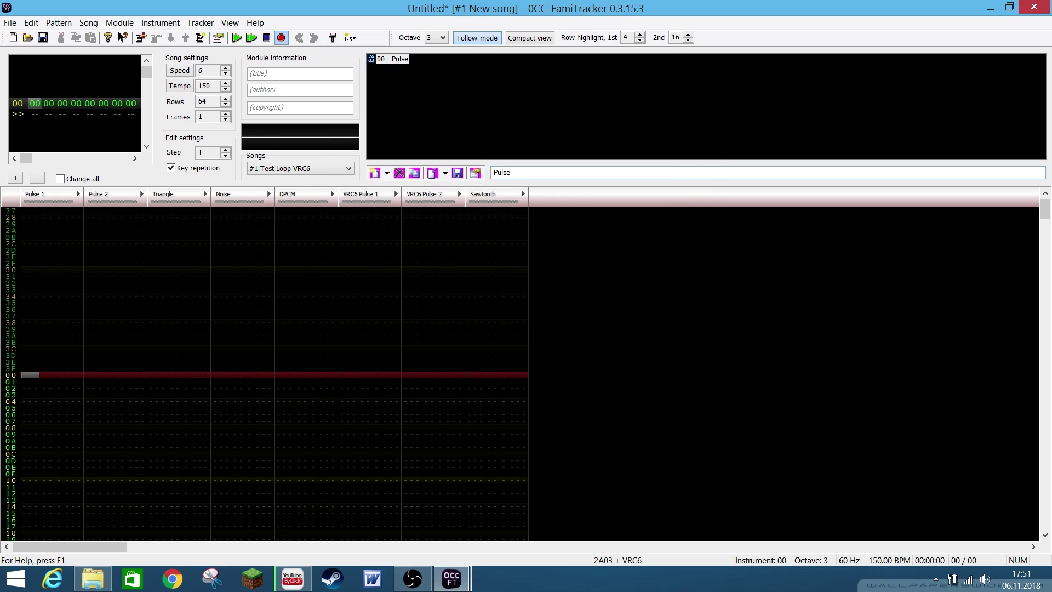
# Enter a D#3 note with the Pulse instrument in row 00 of the Pulse 1 channel and play it back
pyautogui.press('d')
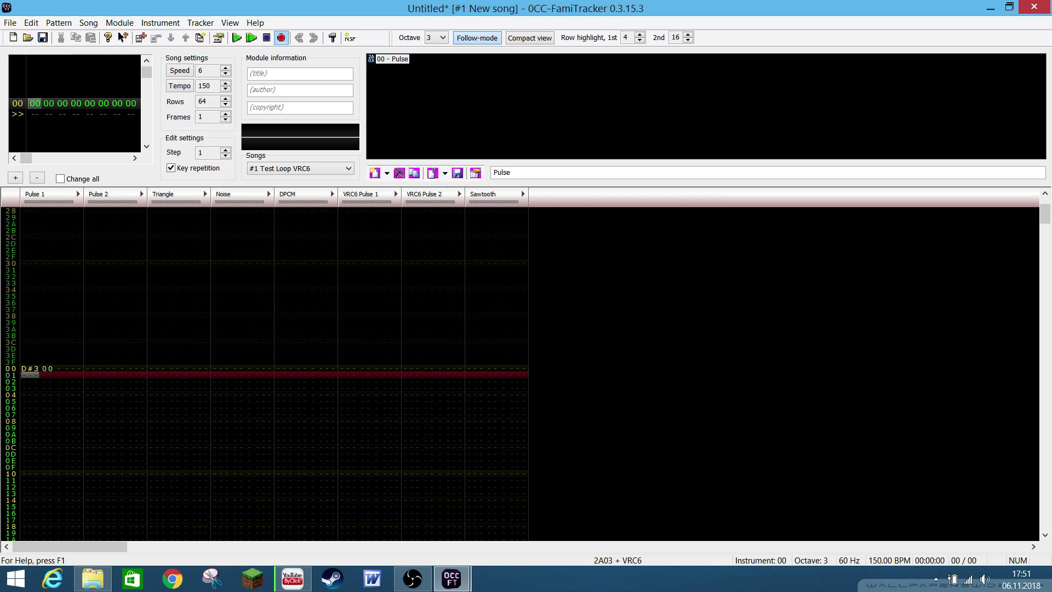
pyautogui.press('Up')
pyautogui.press('Up')
pyautogui.press('Up')
pyautogui.press('Up')
pyautogui.press('Up')
pyautogui.press('Up')
pyautogui.press('Up')
pyautogui.press('Up')
pyautogui.press('Return')
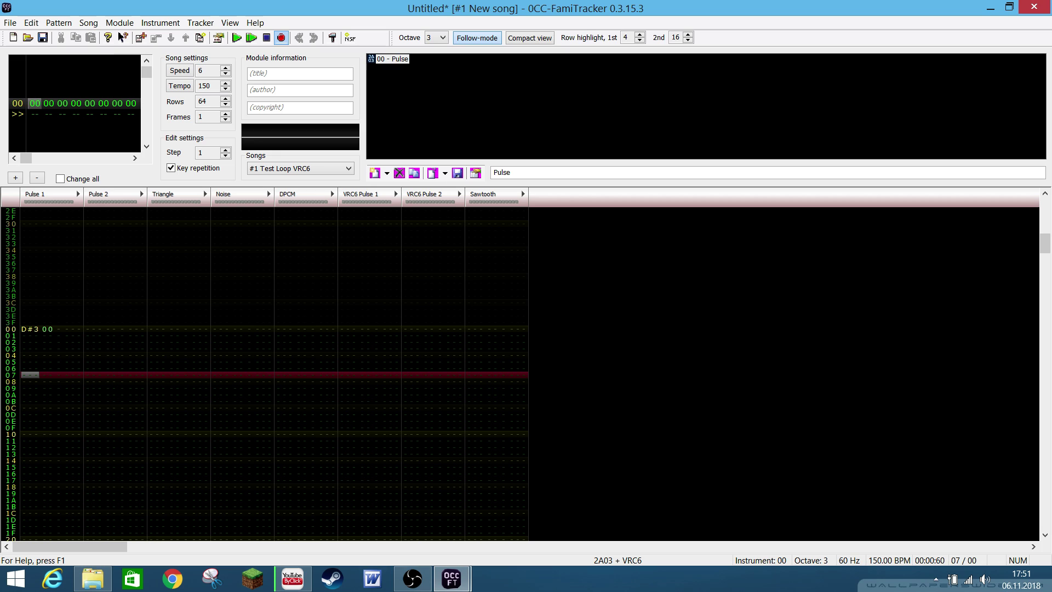
# Reopen the Pulse instrument, shorten its volume sequence to 1 step with value 15, and close the editor
pyautogui.hotkey('ctrl', 'i')
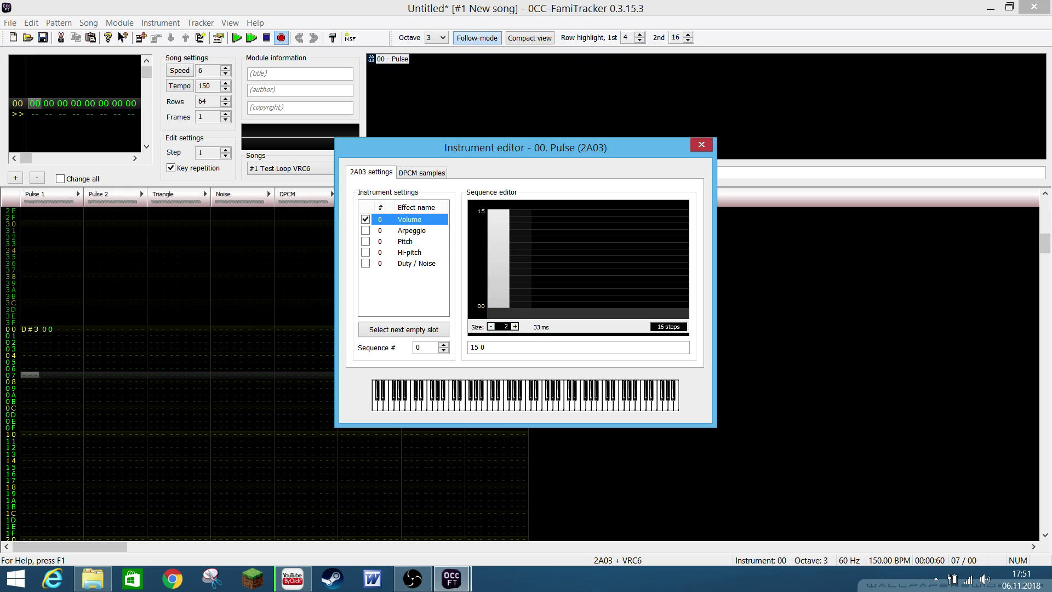
pyautogui.click(491, 326)
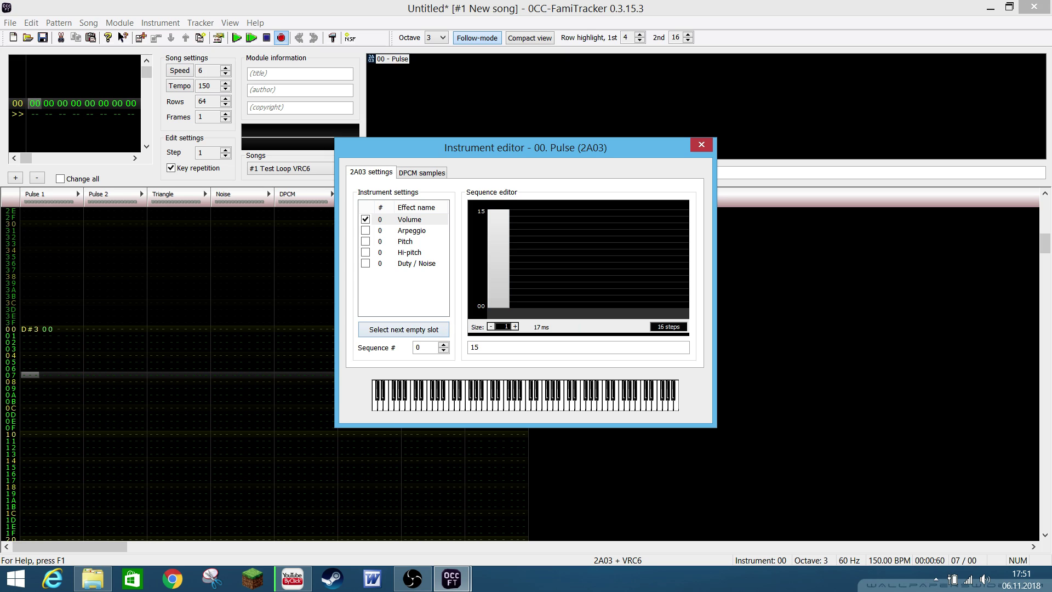
pyautogui.click(701, 144)
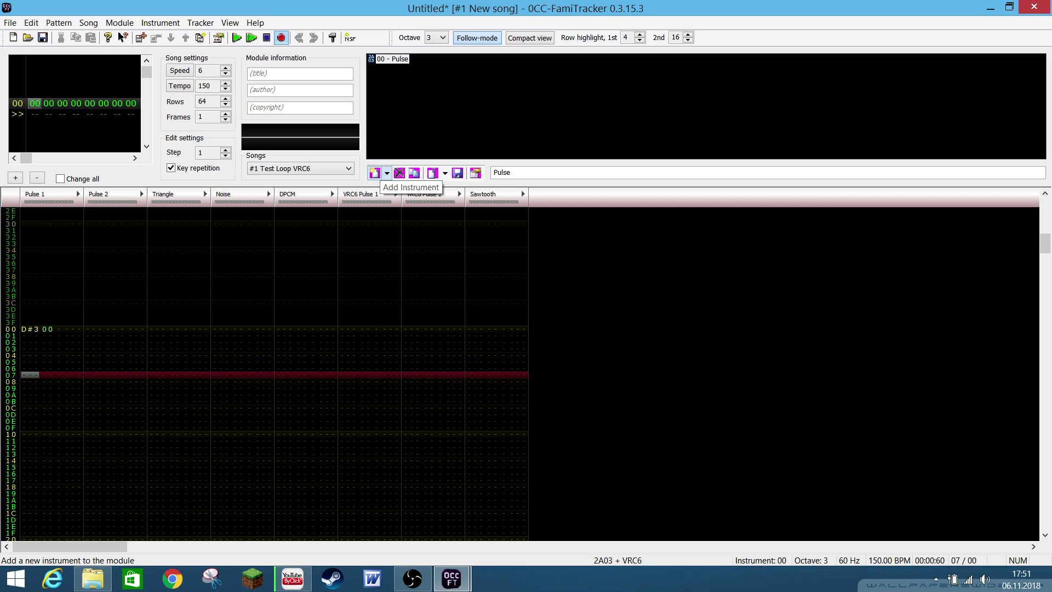
# Add a second 2A03 instrument to the module and name it "Triangle"
pyautogui.click(374, 173)
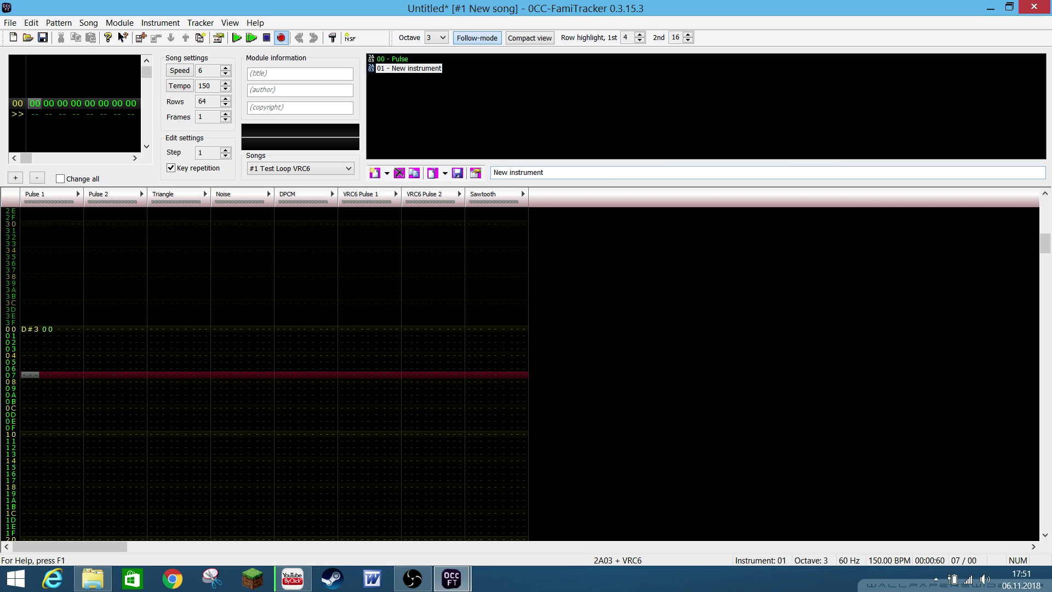
pyautogui.press('Tab')
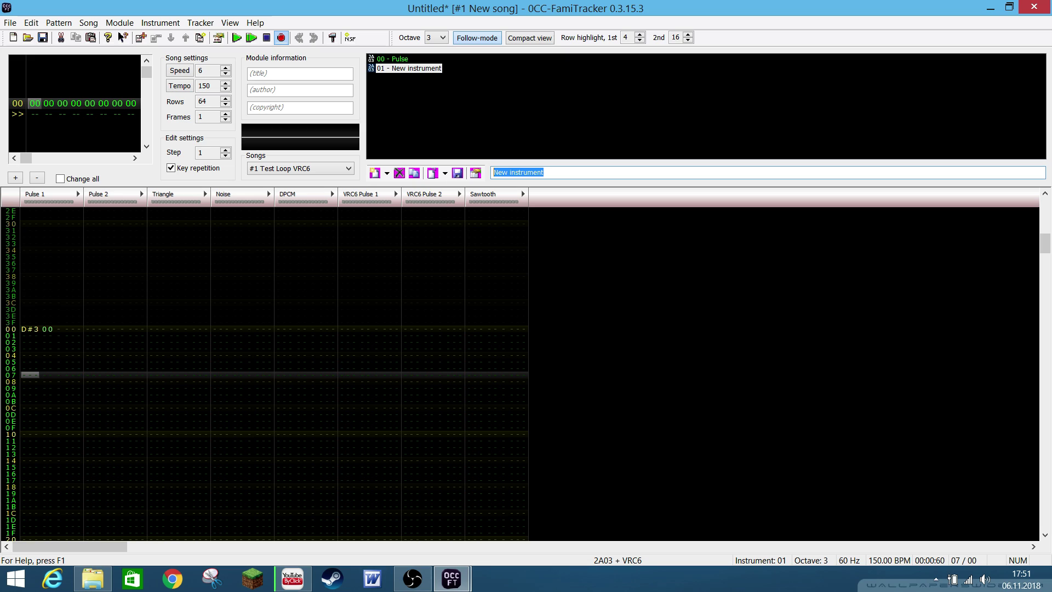
pyautogui.write('Trian')
pyautogui.press('BackSpace')
pyautogui.press('BackSpace')
pyautogui.press('BackSpace')
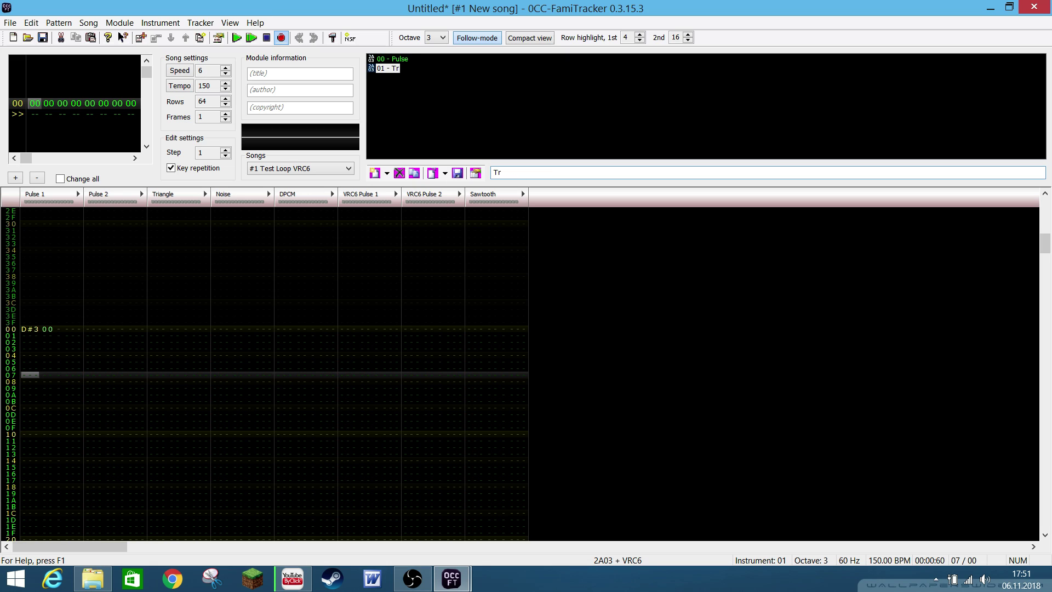
pyautogui.write('iangle')
pyautogui.press('Return')
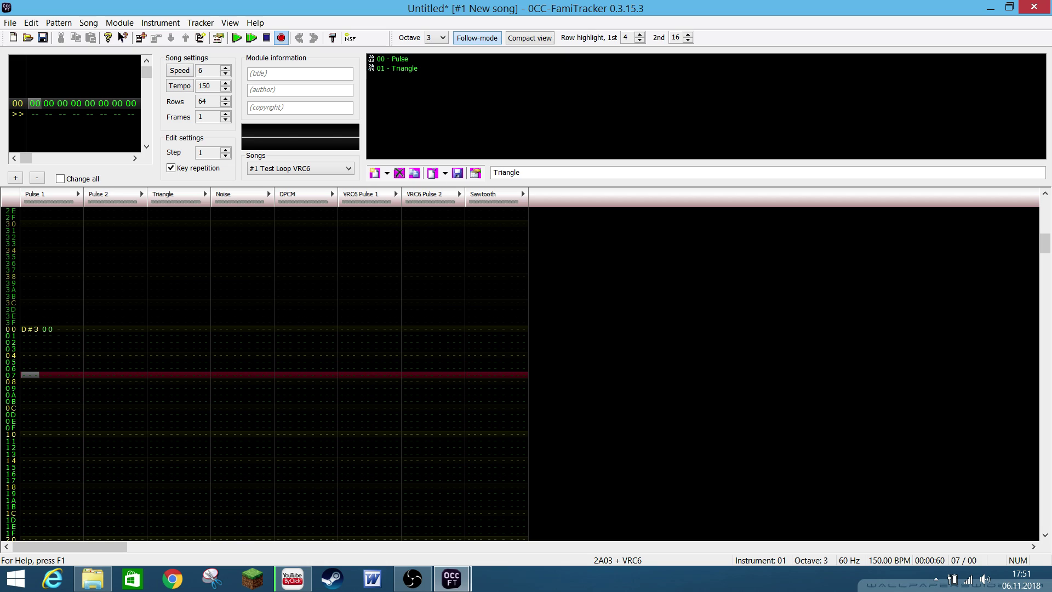
pyautogui.press('Up')
pyautogui.press('Up')
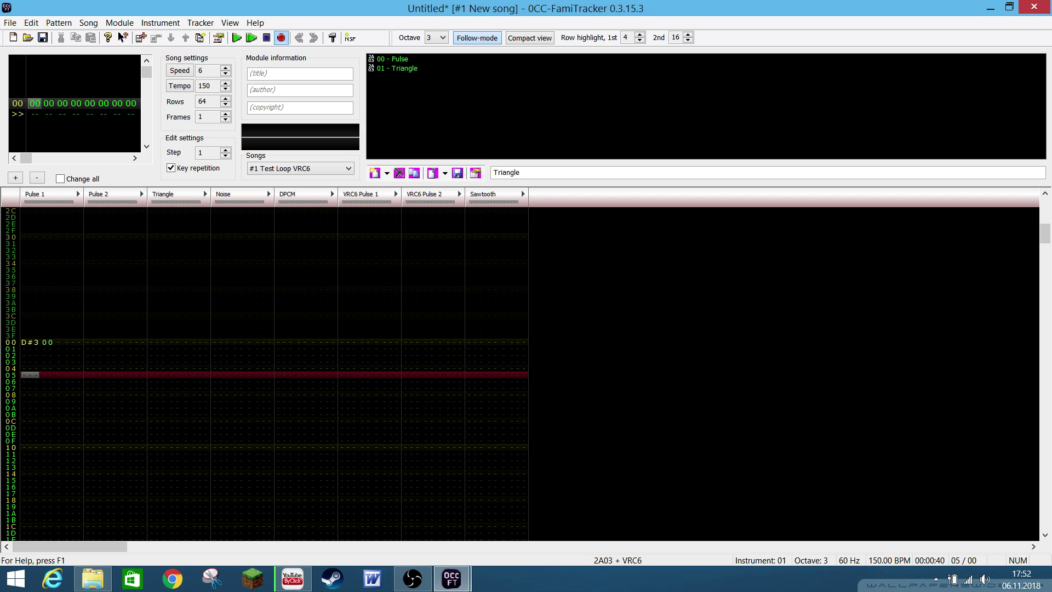
# Enable the Triangle instrument's volume sequence with one step of value 15 and audition it in row 00 of the Triangle channel
pyautogui.scroll(1, 274, 375)
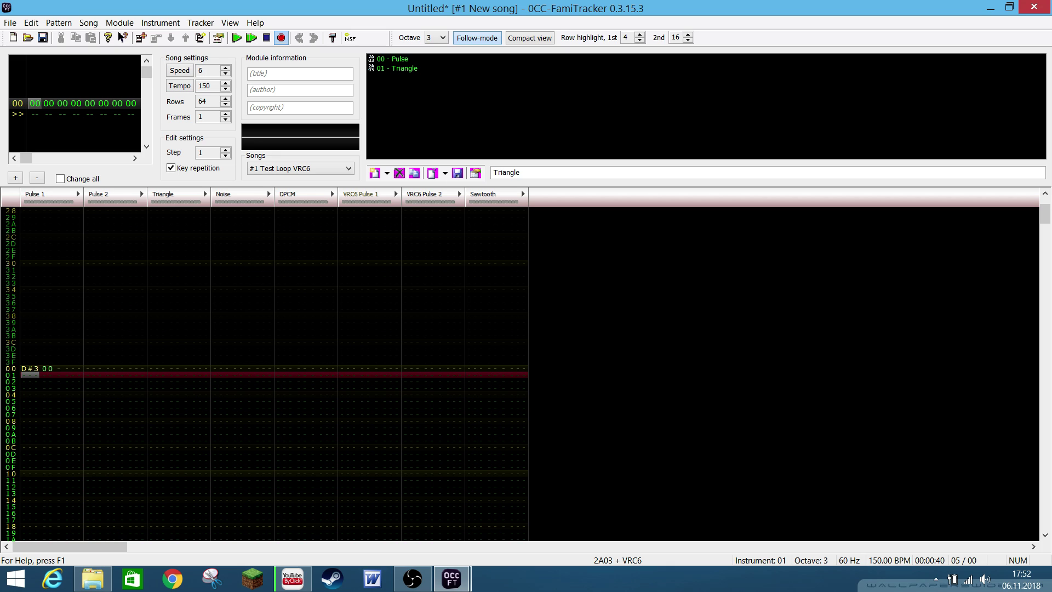
pyautogui.doubleClick(397, 68)
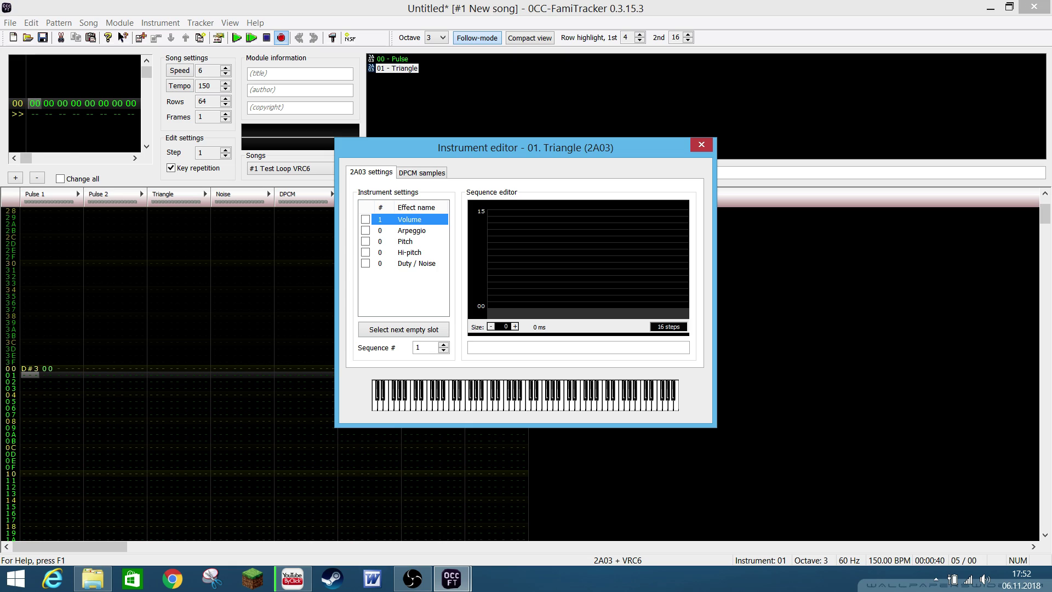
pyautogui.click(220, 368)
pyautogui.click(157, 375)
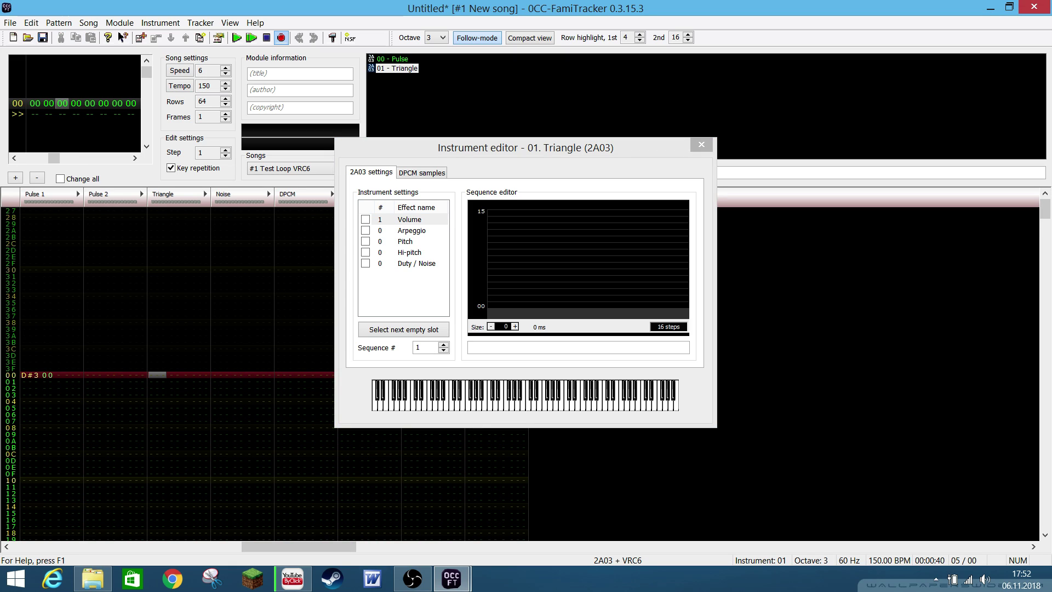
pyautogui.press('space')
pyautogui.click(515, 327)
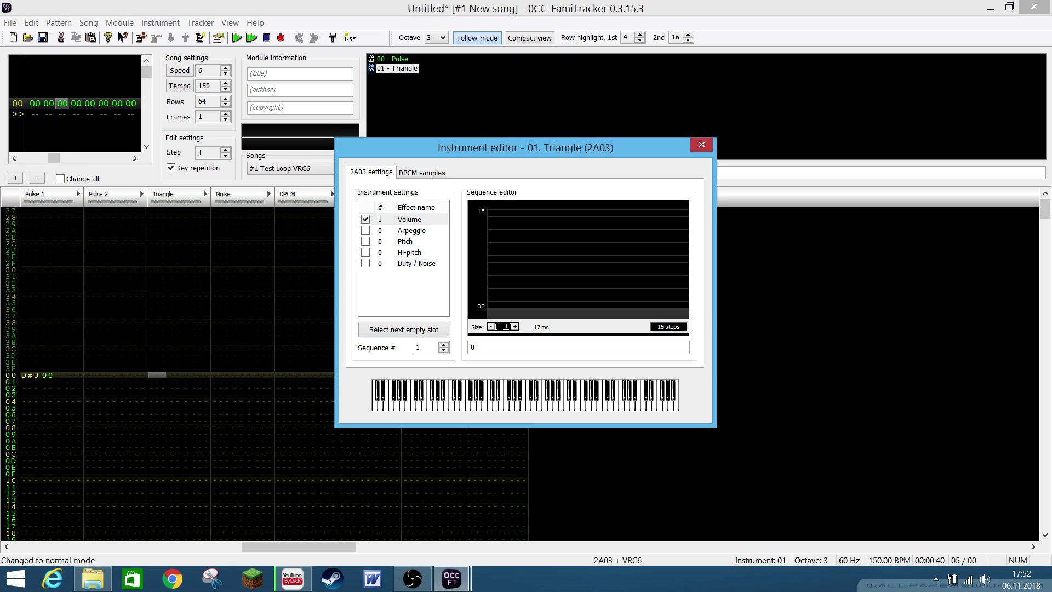
pyautogui.moveTo(499, 305); pyautogui.dragTo(498, 211)
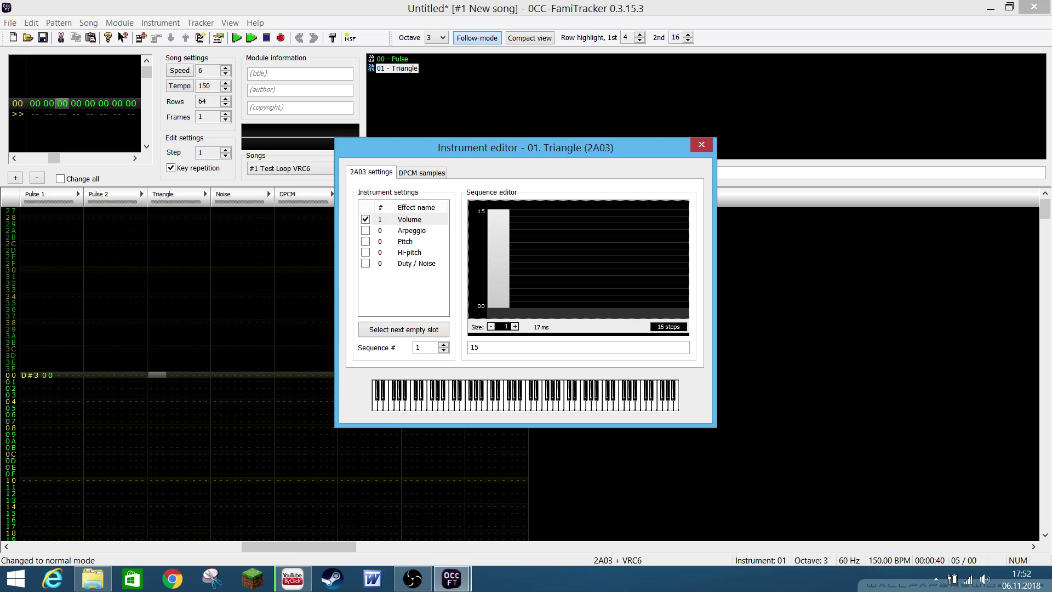
pyautogui.press('d')
pyautogui.press('d')
pyautogui.press('d')
pyautogui.press('d')
# Enable the Triangle instrument's Duty / Noise sequence, add one step with value 1 and audition the note
pyautogui.click(415, 263)
pyautogui.press('space')
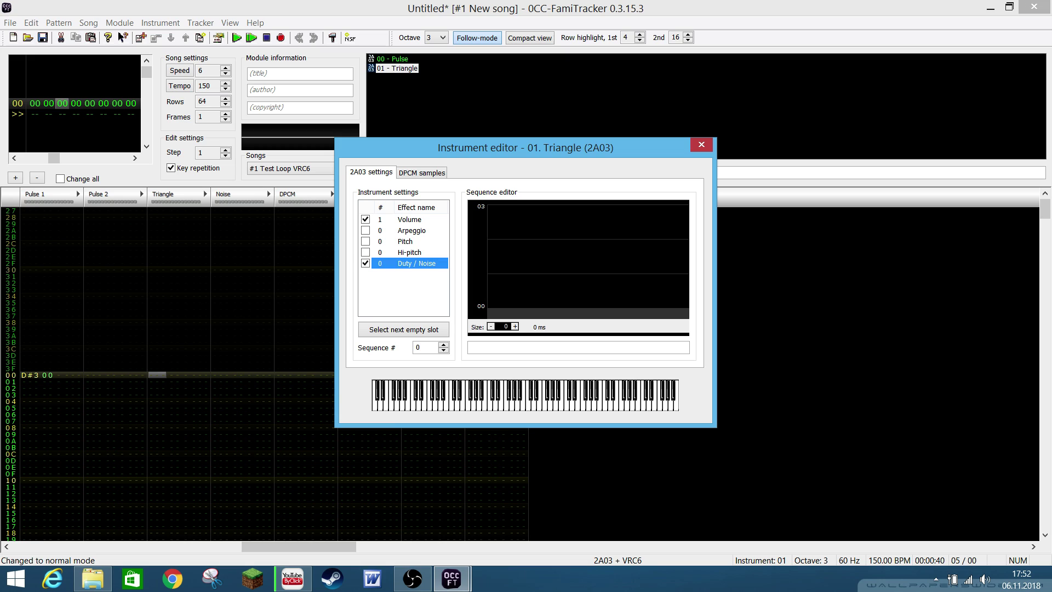
pyautogui.click(410, 219)
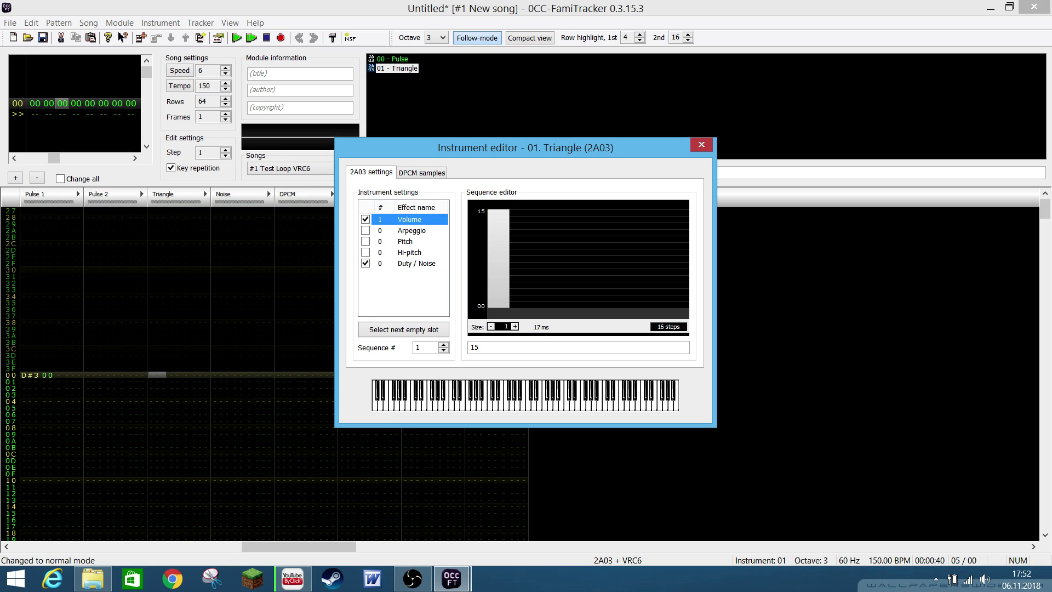
pyautogui.click(415, 263)
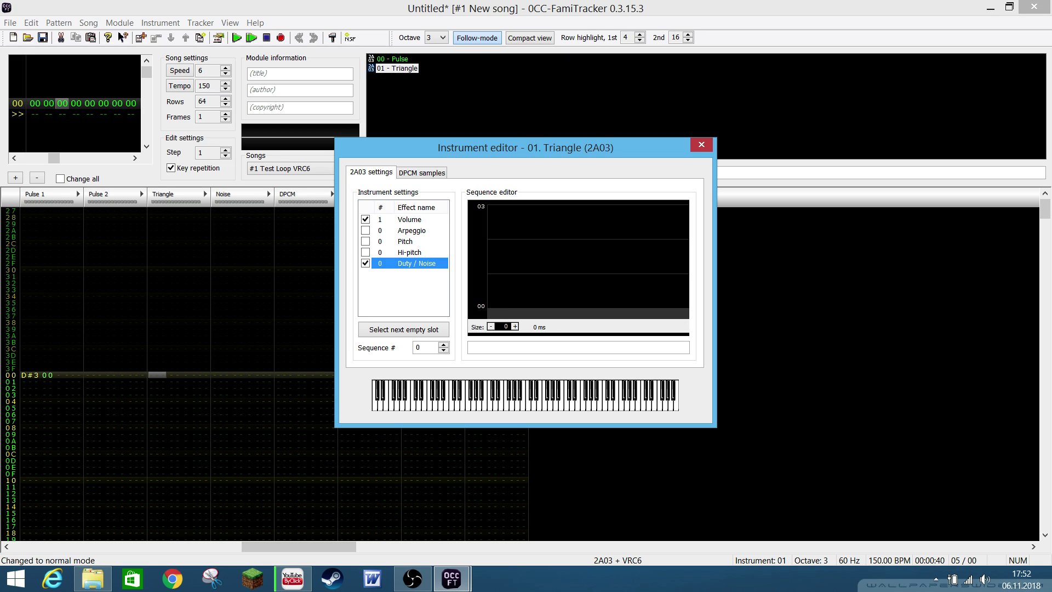
pyautogui.click(514, 326)
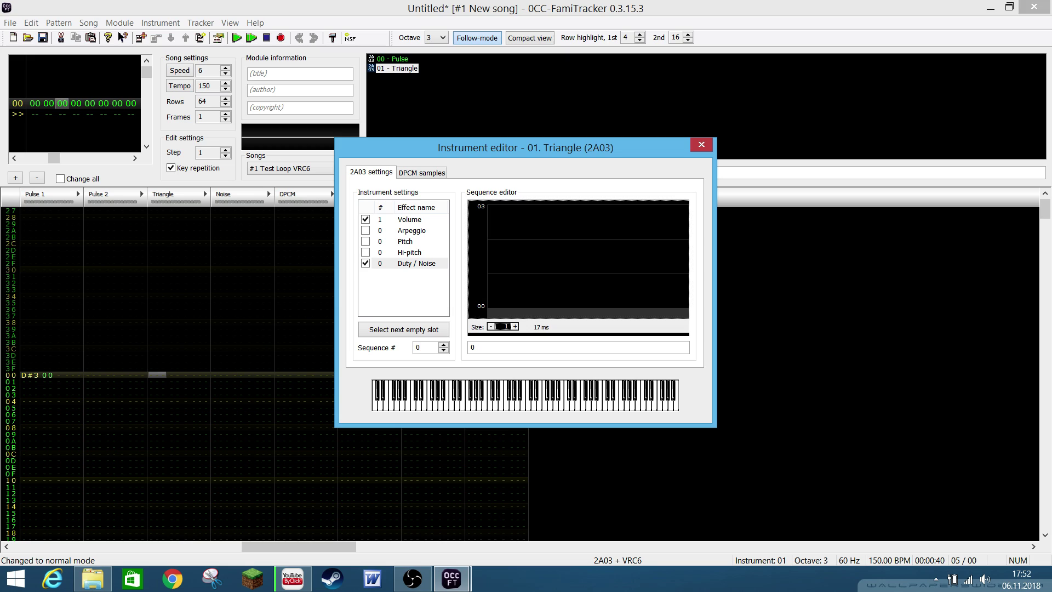
pyautogui.click(498, 285)
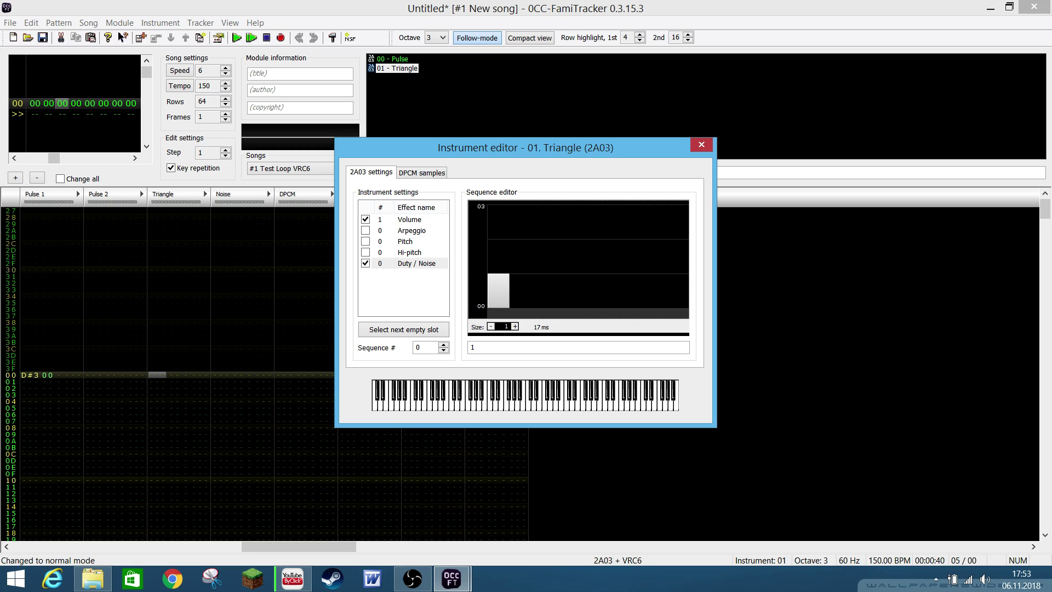
pyautogui.press('d')
pyautogui.press('d')
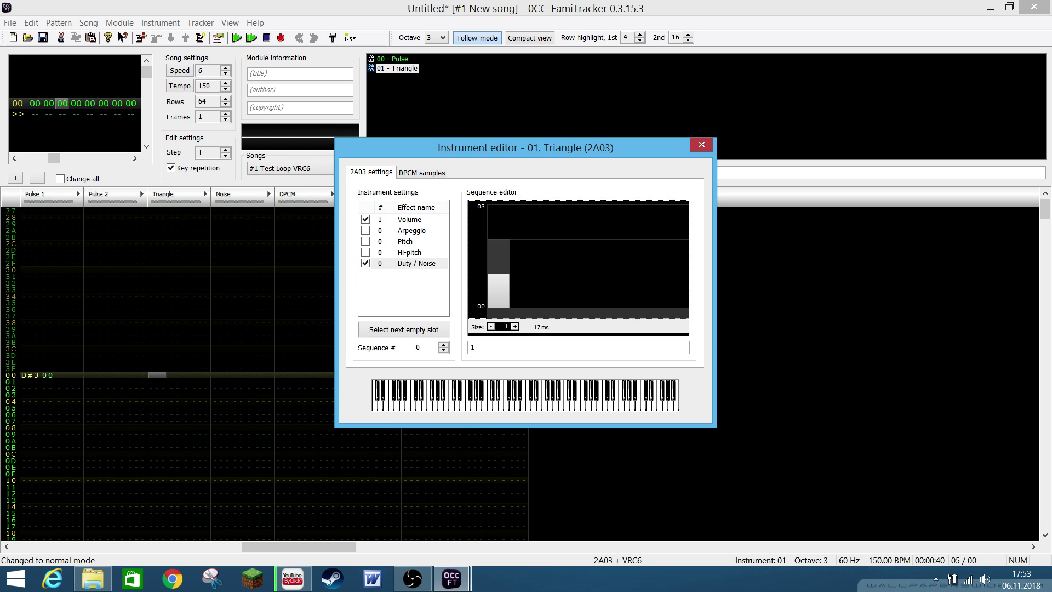
# Audition the Triangle note with Duty / Noise values 2 and 3, and reset the step to 0
pyautogui.click(498, 256)
pyautogui.press('d')
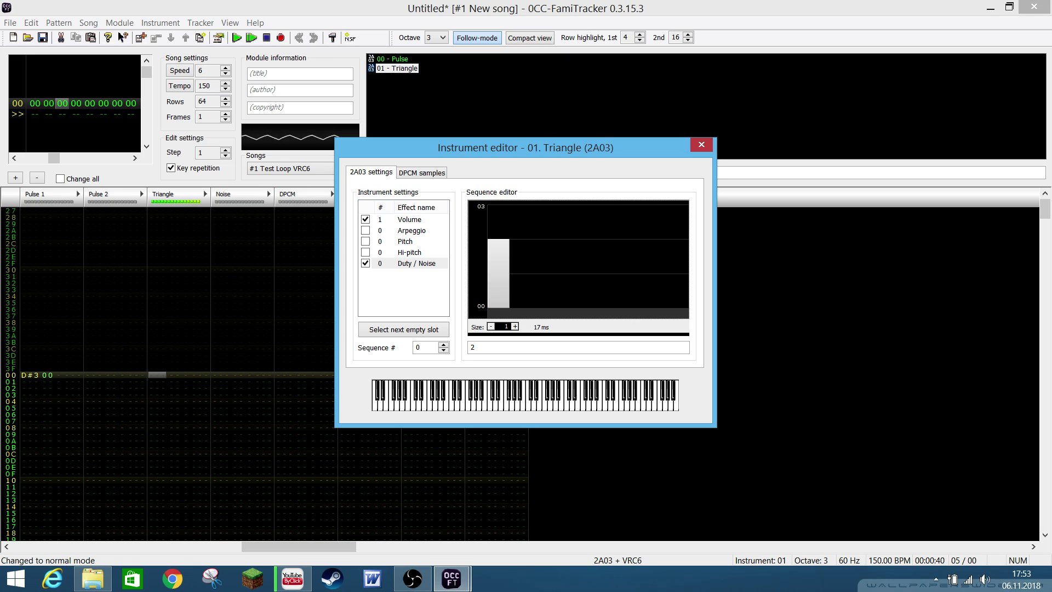
pyautogui.click(498, 219)
pyautogui.press('d')
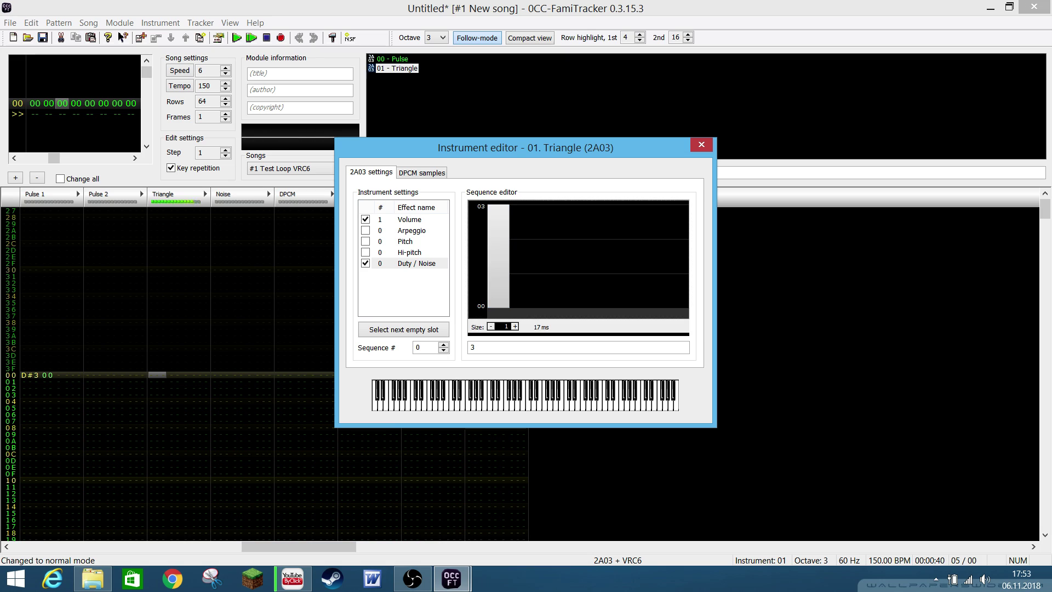
pyautogui.moveTo(498, 219); pyautogui.dragTo(498, 307)
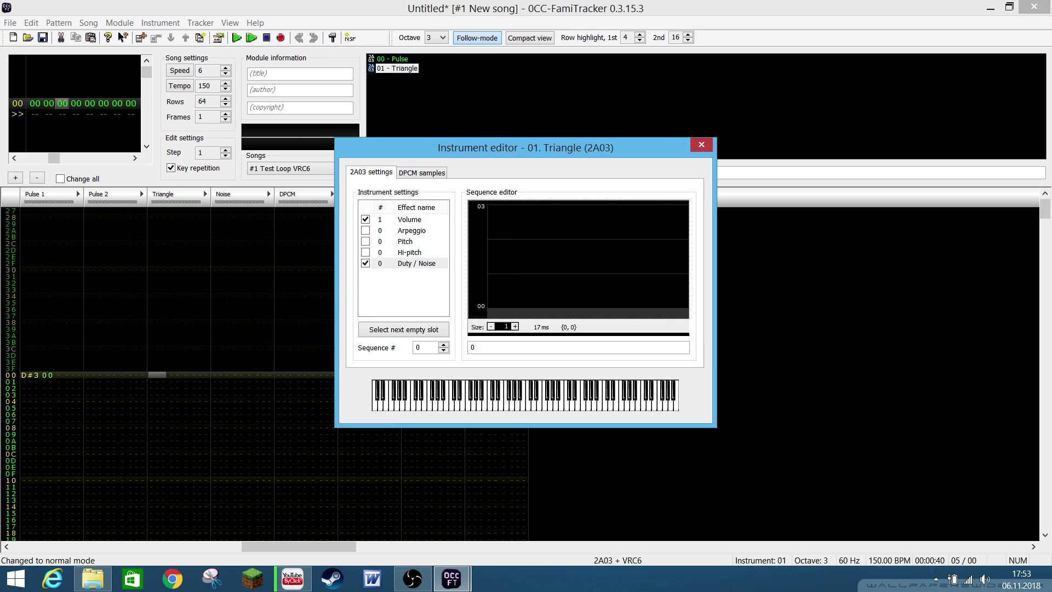
# Disable the Triangle instrument's Duty / Noise sequence and close the instrument editor
pyautogui.click(366, 263)
pyautogui.click(409, 219)
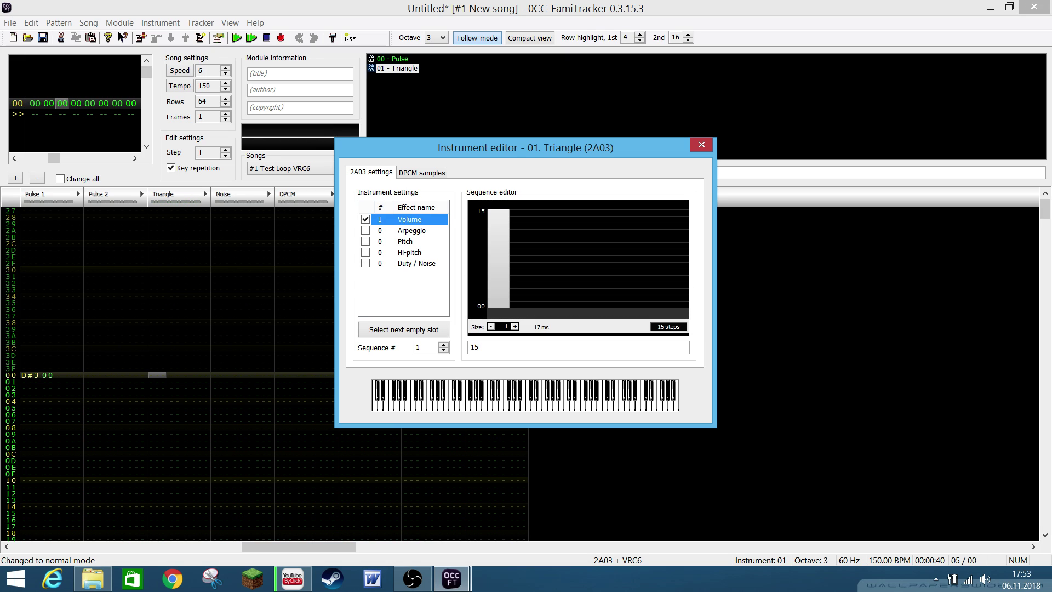
pyautogui.press('Escape')
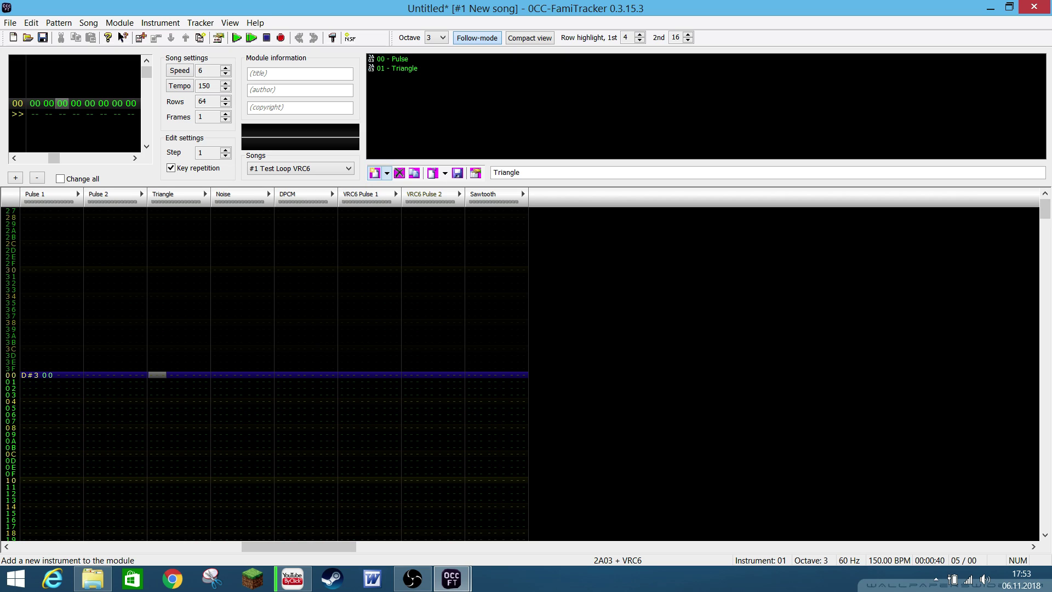
# Add a third 2A03 instrument to the module and name it "Noise"
pyautogui.click(375, 173)
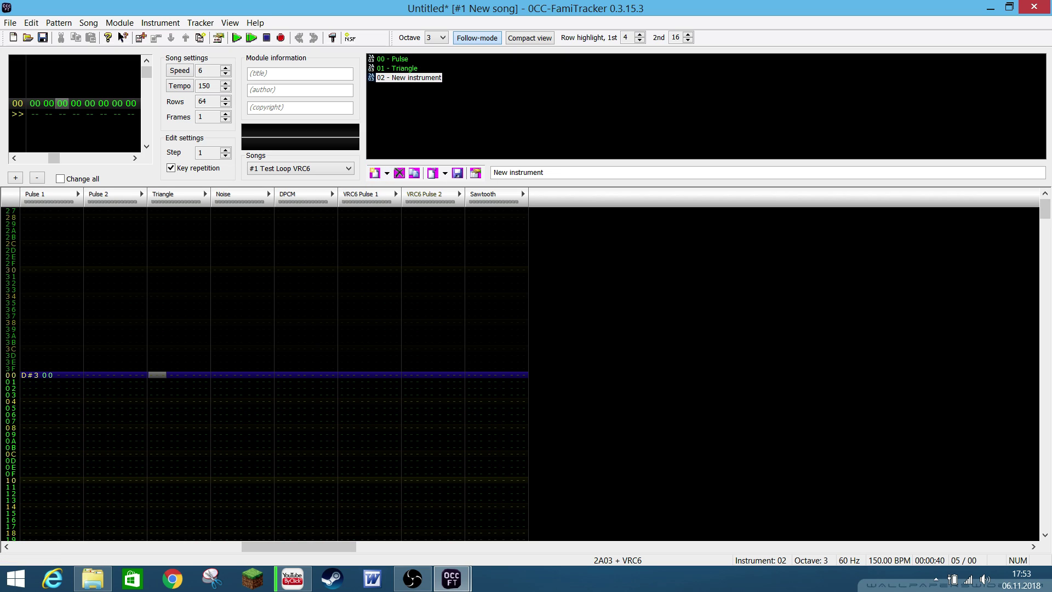
pyautogui.moveTo(550, 173); pyautogui.dragTo(491, 173)
pyautogui.write('Noise')
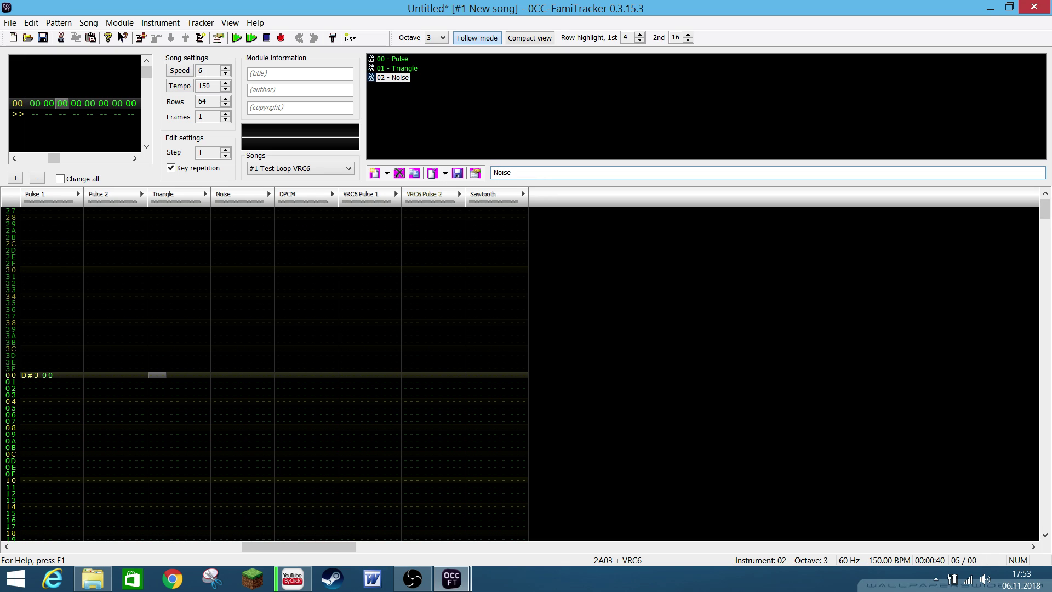
pyautogui.click(414, 88)
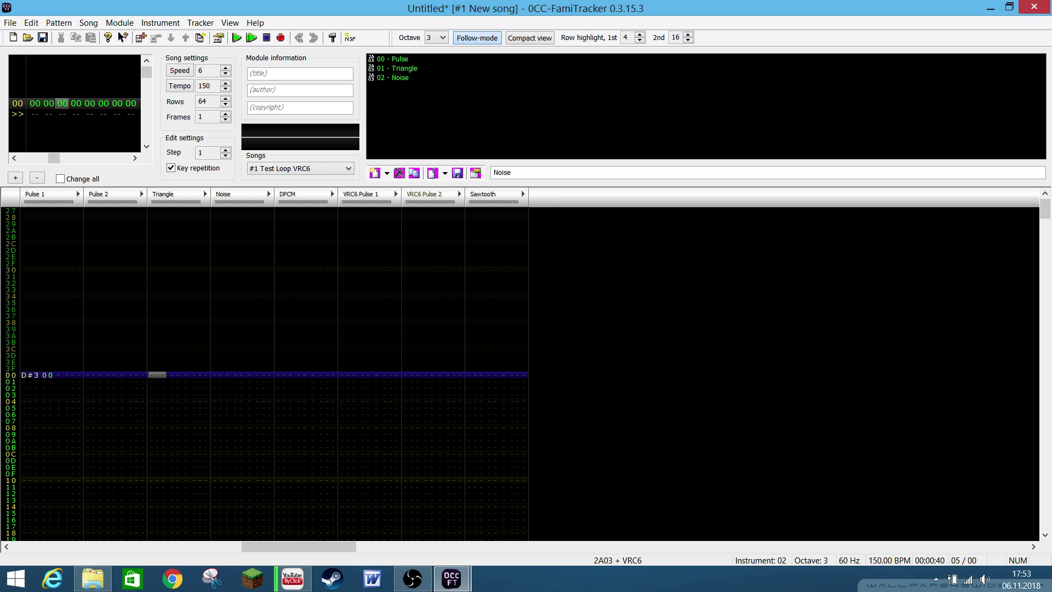
# Give the Noise instrument a one-step volume sequence of value 15 and audition it in row 00 of the Noise channel
pyautogui.doubleClick(393, 77)
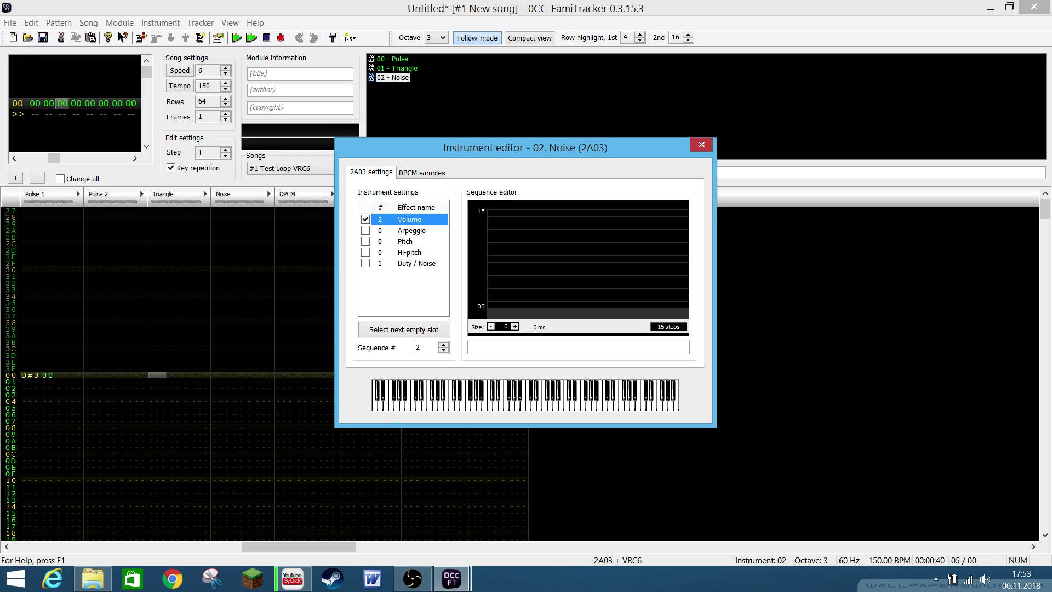
pyautogui.click(515, 326)
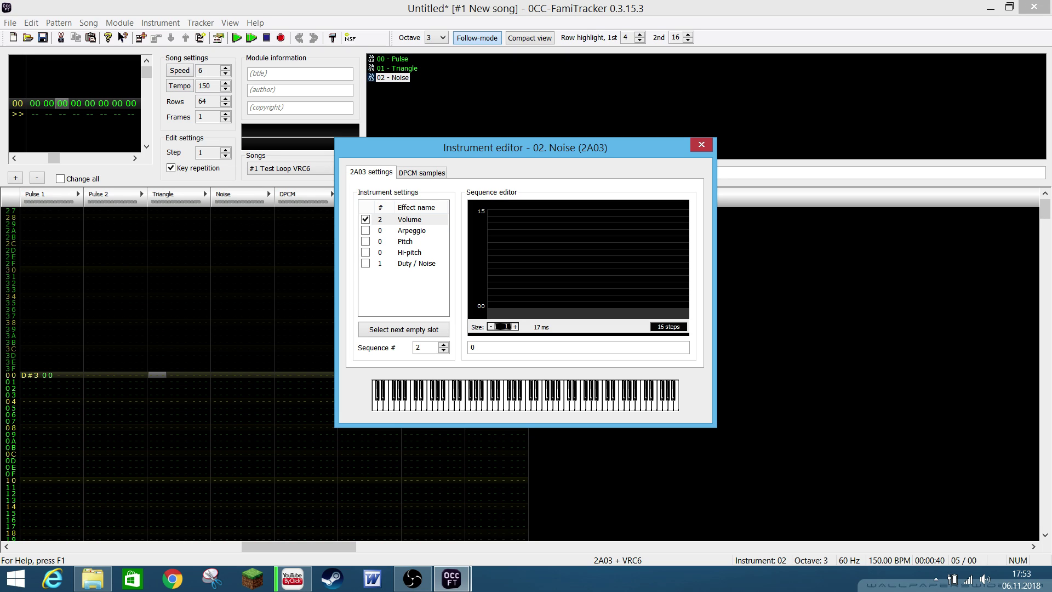
pyautogui.moveTo(498, 304); pyautogui.dragTo(498, 210)
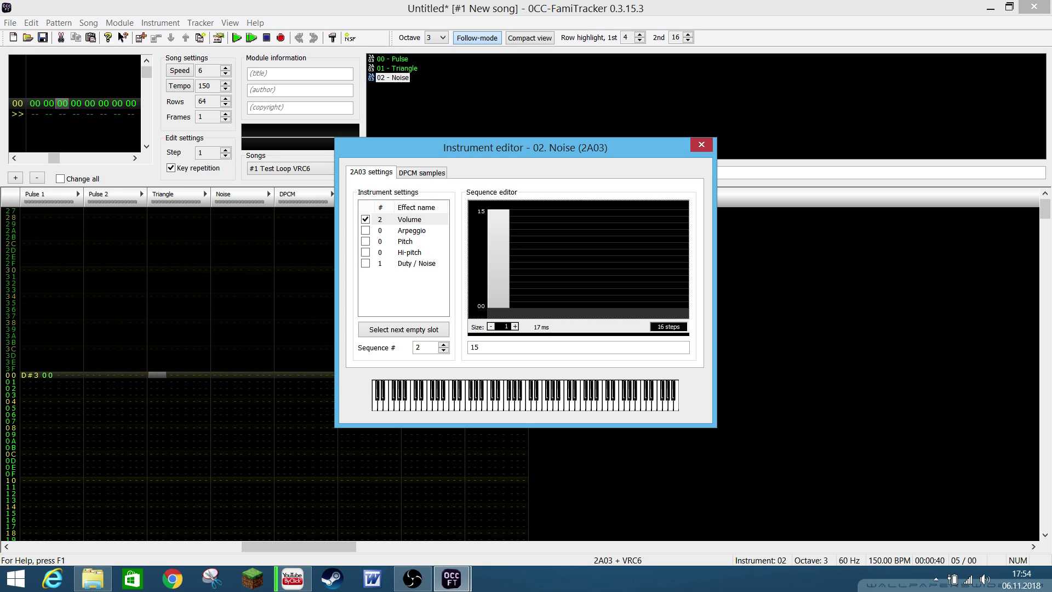
pyautogui.moveTo(498, 211)
pyautogui.mouseDown()
pyautogui.moveTo(497, 269)
pyautogui.moveTo(498, 210)
pyautogui.mouseUp()
pyautogui.click(221, 375)
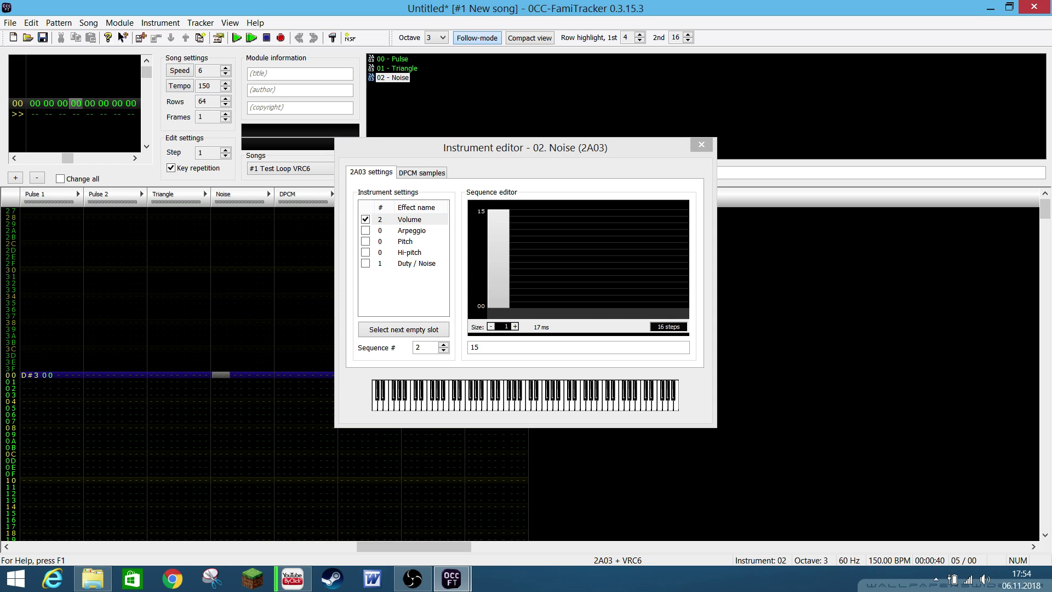
pyautogui.press('d')
# Lower the Noise instrument's volume step to 1, audition the note and restore the step to 15
pyautogui.moveTo(498, 246); pyautogui.dragTo(498, 300)
pyautogui.press('d')
pyautogui.press('d')
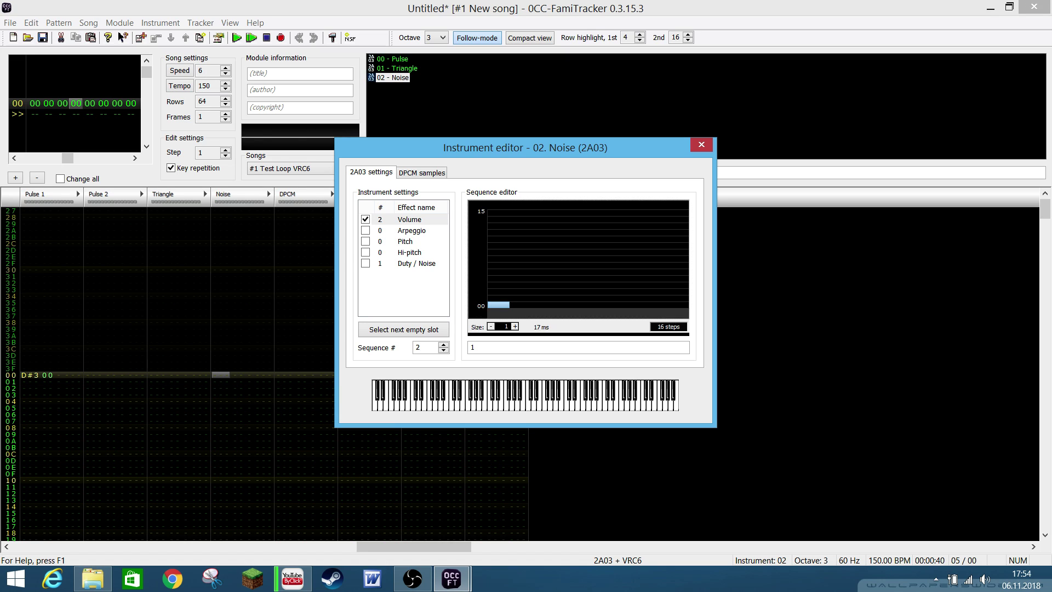
pyautogui.moveTo(498, 304); pyautogui.dragTo(498, 209)
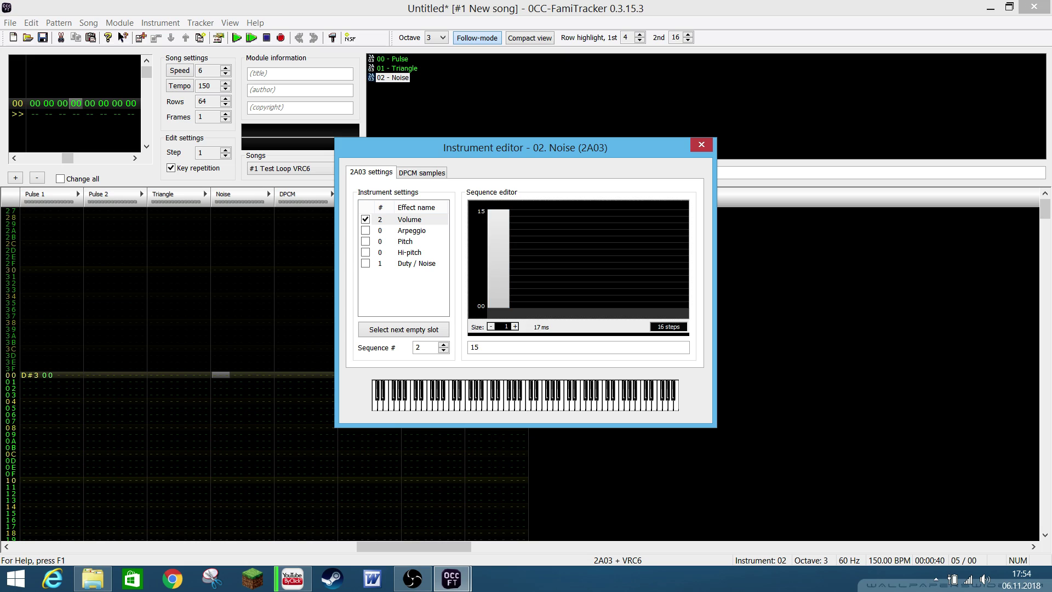
# Enable the Noise instrument's Duty / Noise sequence with one step, raise its value from 1 to 3 and audition the note
pyautogui.click(416, 263)
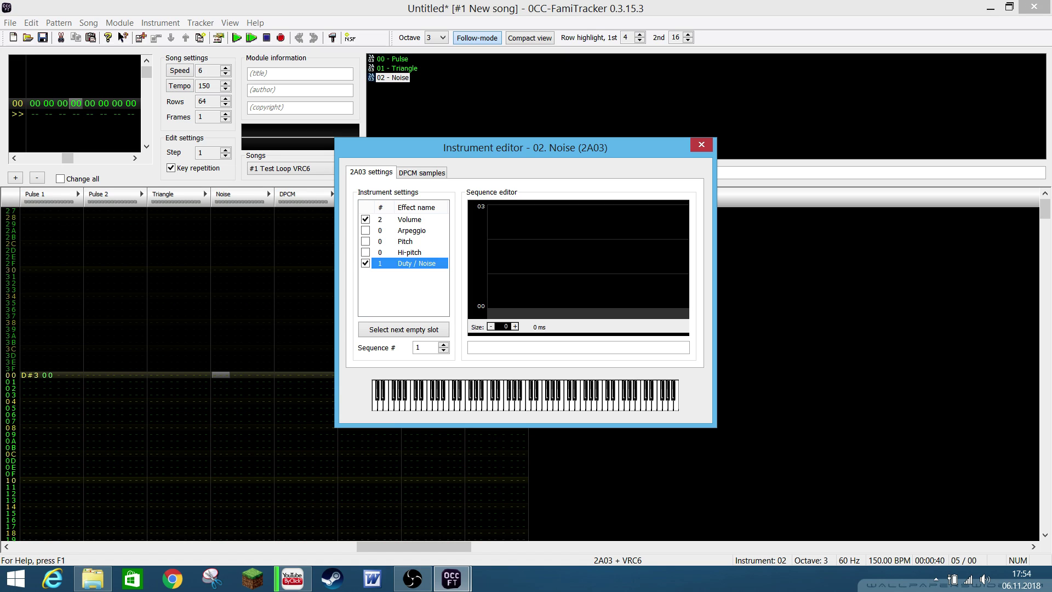
pyautogui.click(578, 263)
pyautogui.click(515, 326)
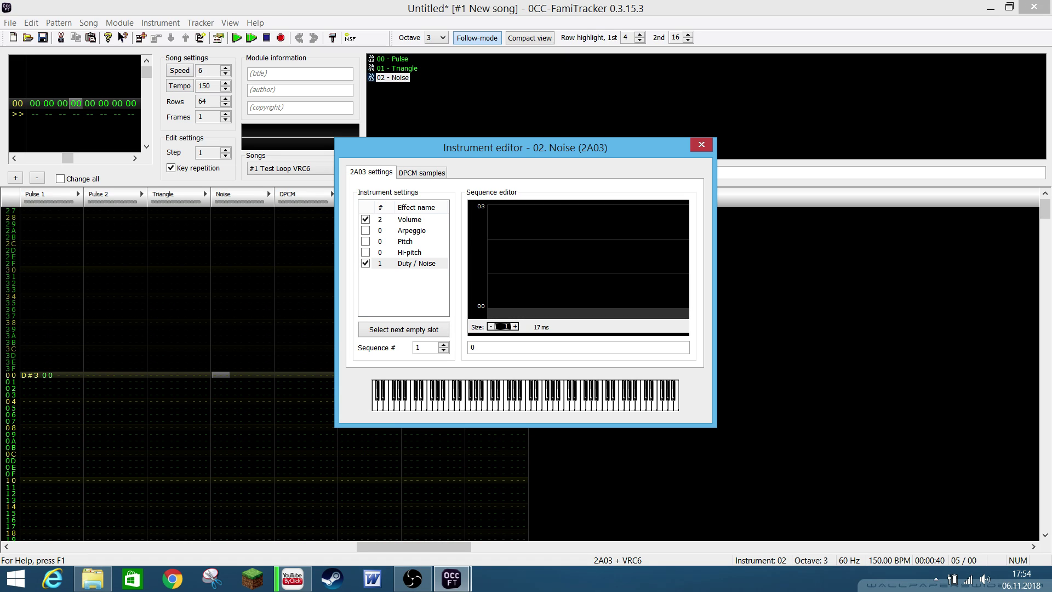
pyautogui.click(499, 274)
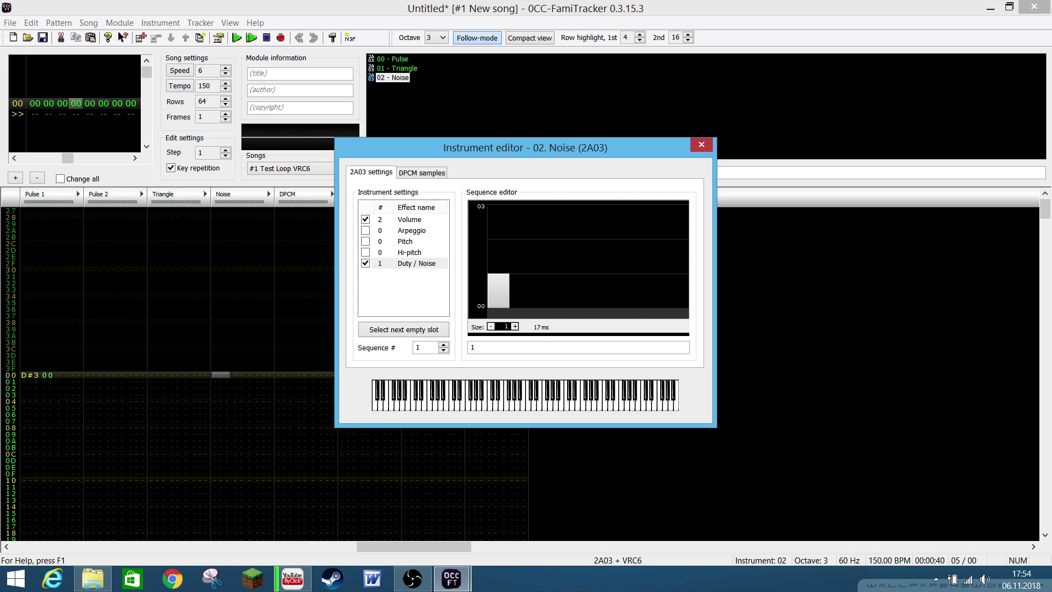
pyautogui.click(498, 256)
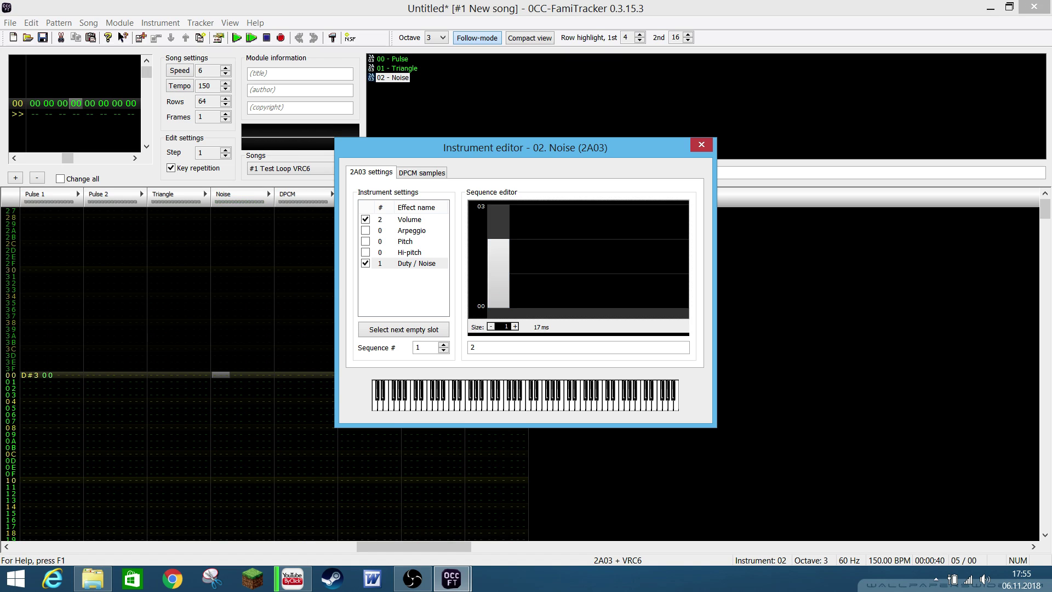
pyautogui.click(498, 207)
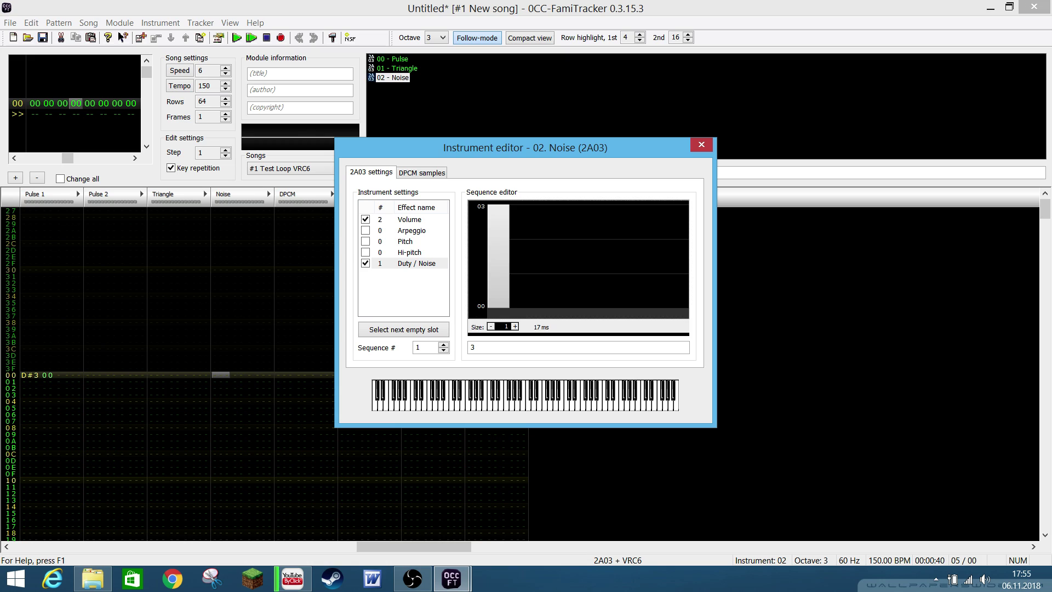
pyautogui.press('d')
pyautogui.press('d')
# Switch the Duty / Noise step between 1 and 3 for comparison, reset it to 0 and disable the sequence
pyautogui.press('BackSpace')
pyautogui.write('1')
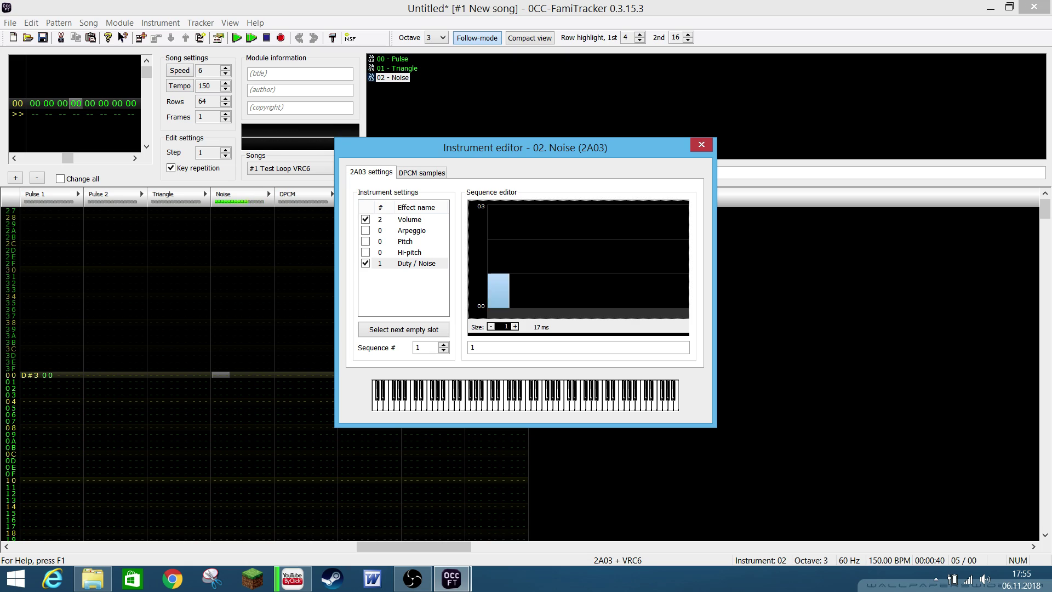
pyautogui.press('BackSpace')
pyautogui.write('3')
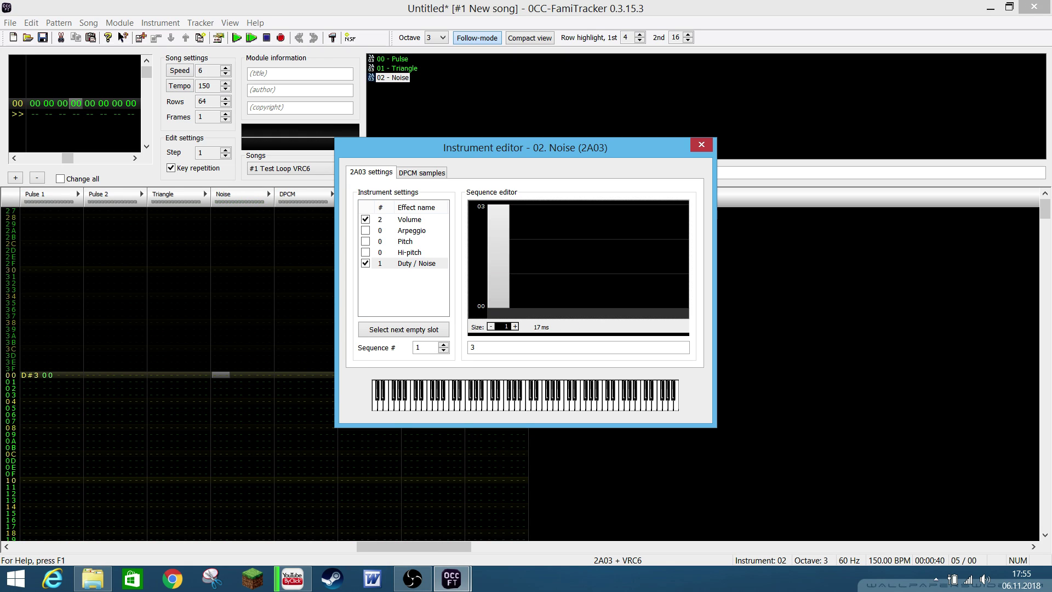
pyautogui.press('BackSpace')
pyautogui.write('1')
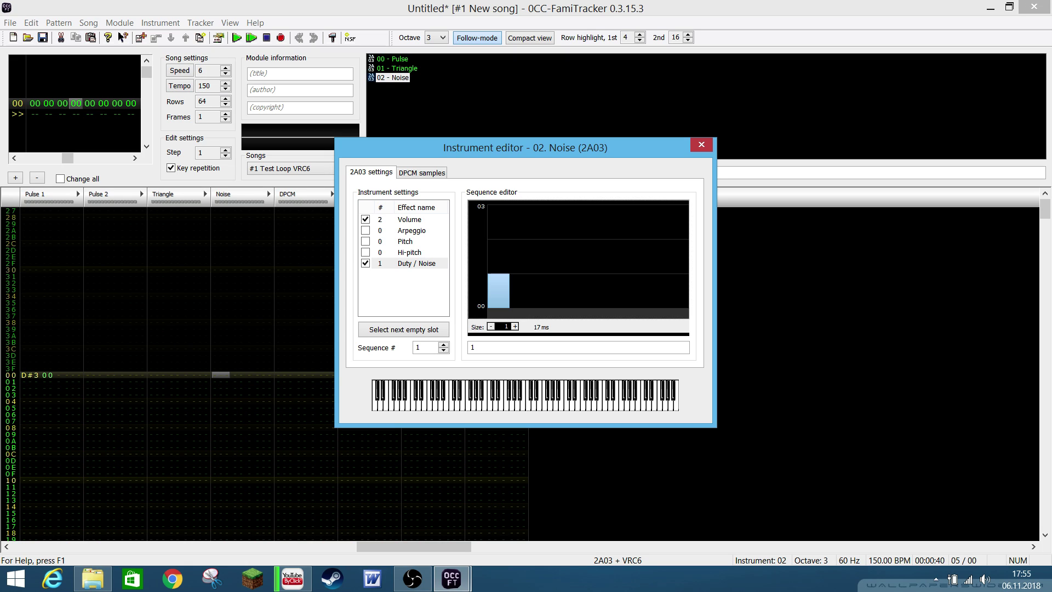
pyautogui.press('BackSpace')
pyautogui.write('0')
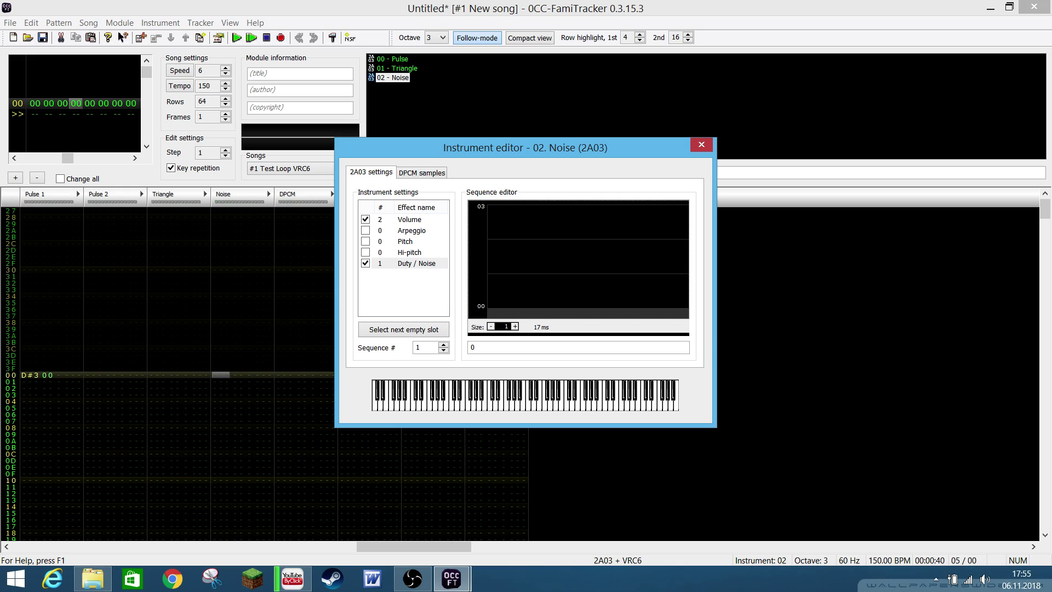
pyautogui.click(365, 263)
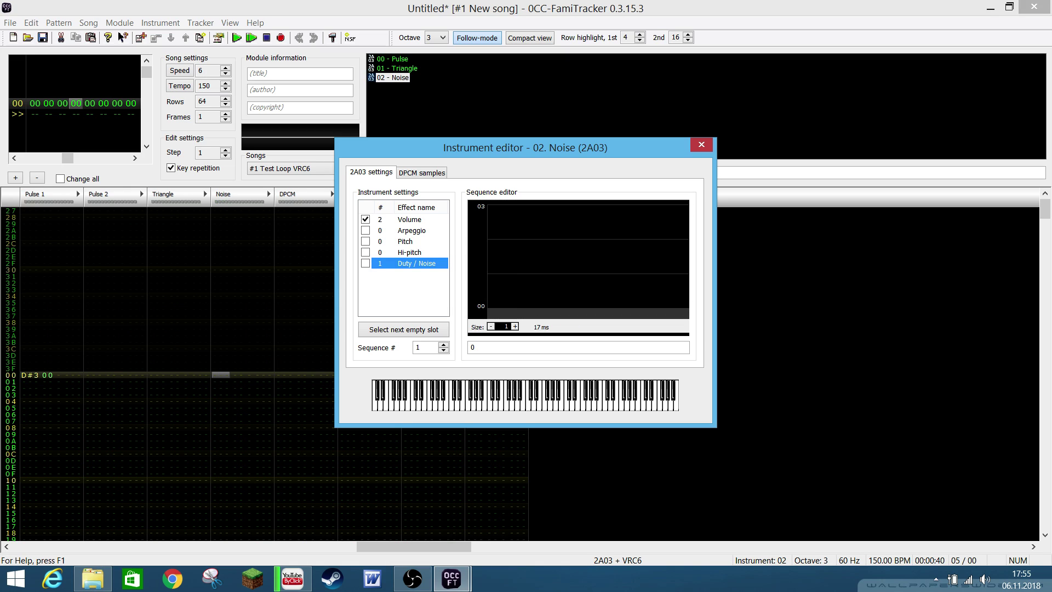
# Close the Noise instrument's editor and add a VRC6 instrument named VRC6 Pulse 1
pyautogui.click(409, 219)
pyautogui.click(701, 145)
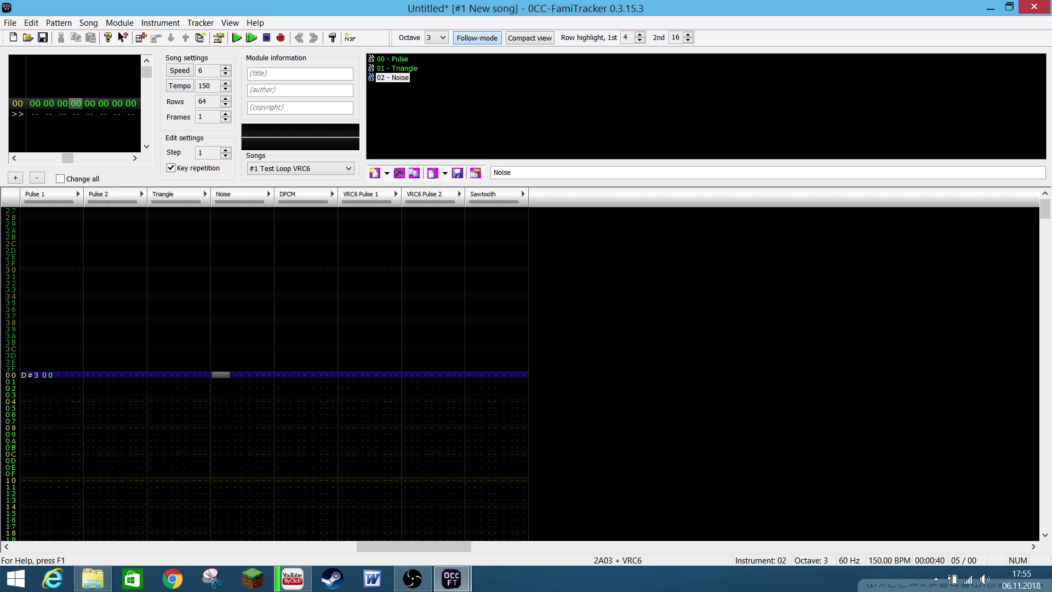
pyautogui.click(436, 107)
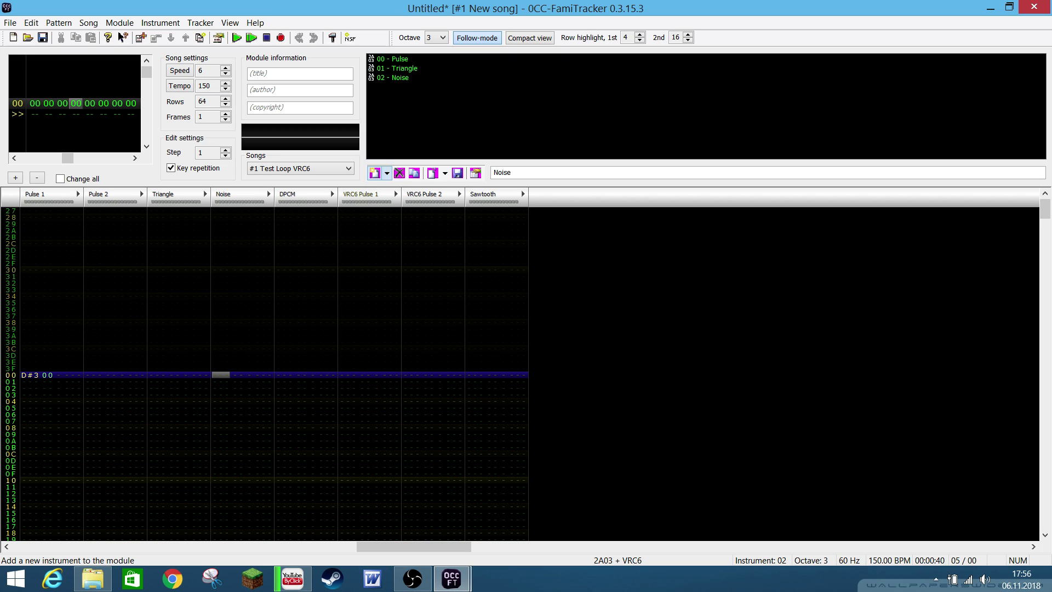
pyautogui.click(387, 173)
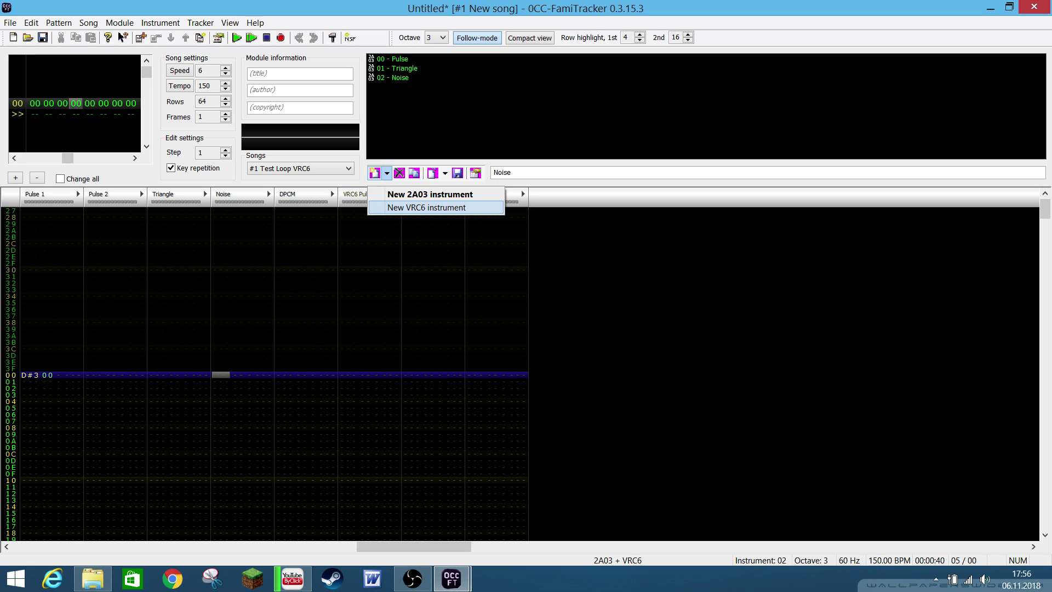
pyautogui.press('Return')
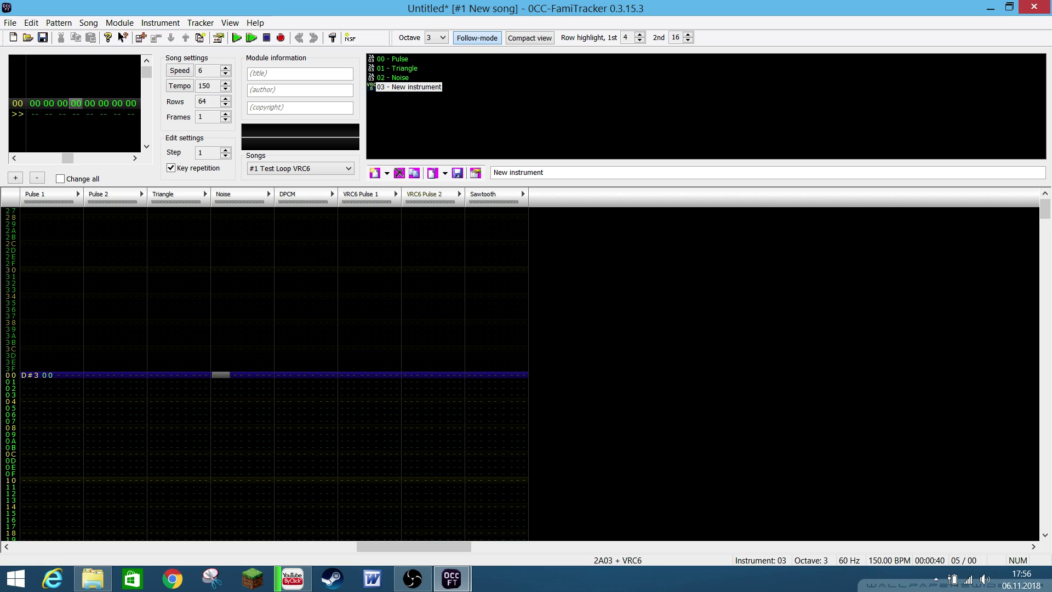
pyautogui.moveTo(545, 173); pyautogui.dragTo(476, 173)
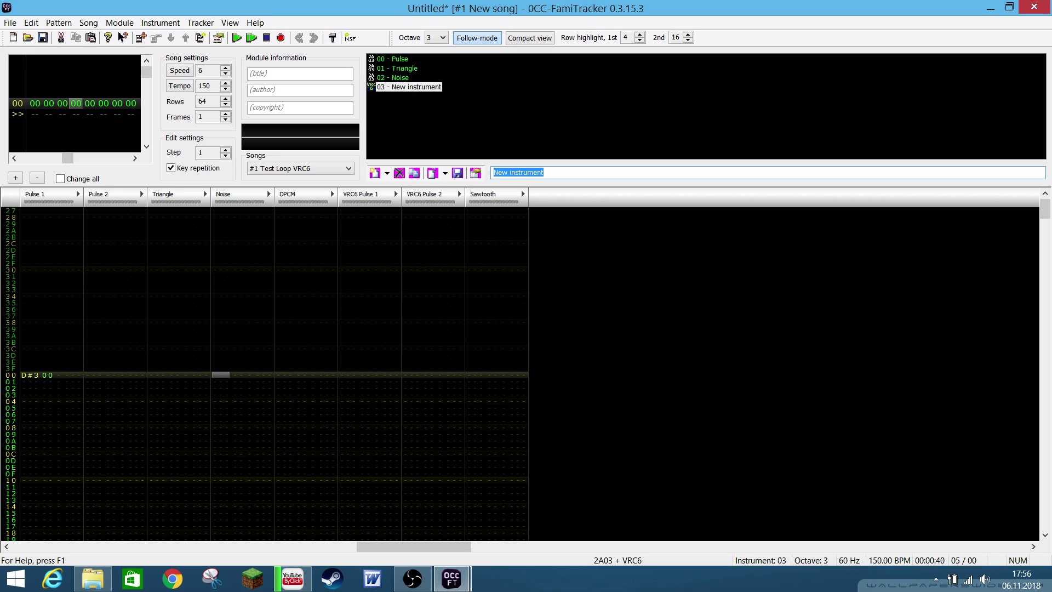
pyautogui.write('VRC')
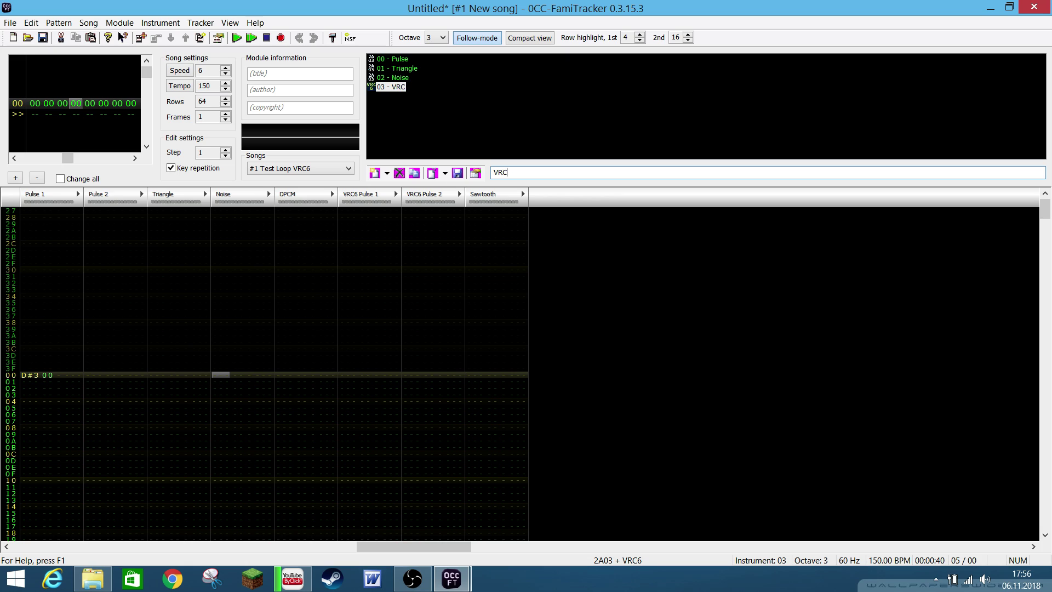
pyautogui.write('6 Pulse 1')
pyautogui.press('Return')
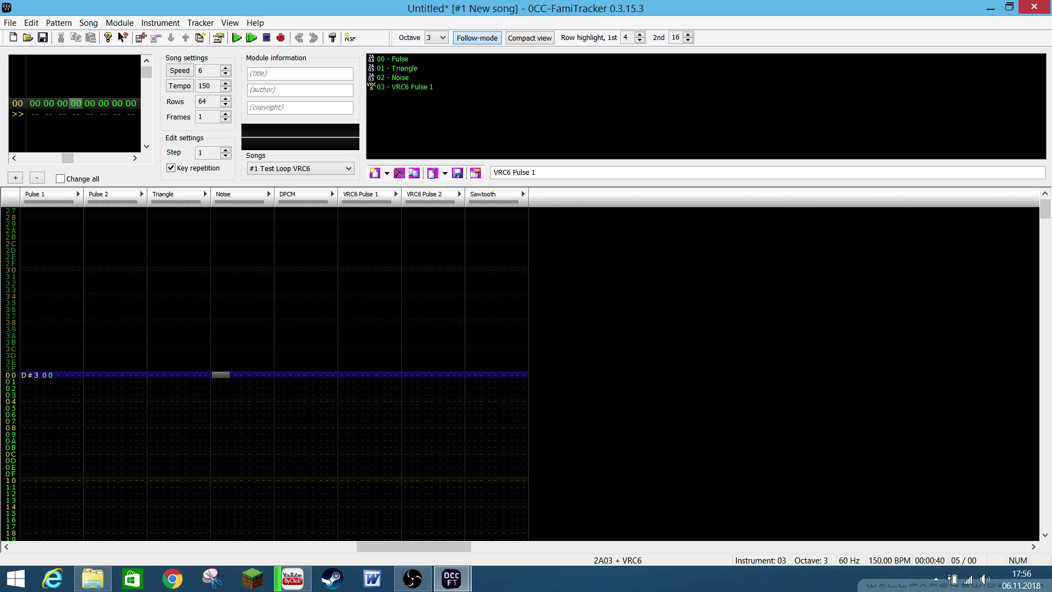
# Add a second VRC6 instrument and name it VRC6 Pulse 2
pyautogui.click(386, 173)
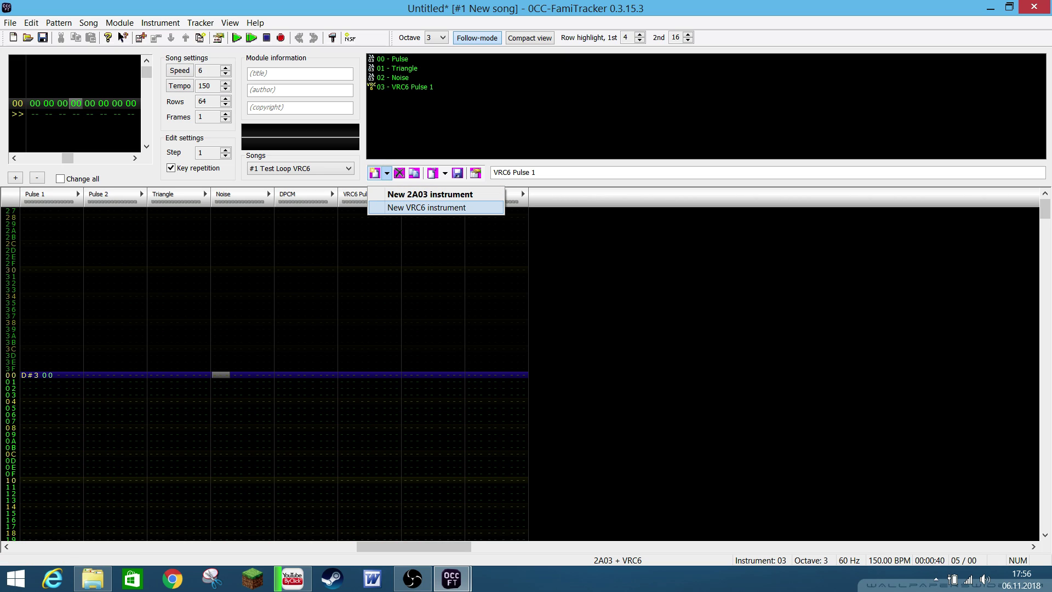
pyautogui.click(427, 207)
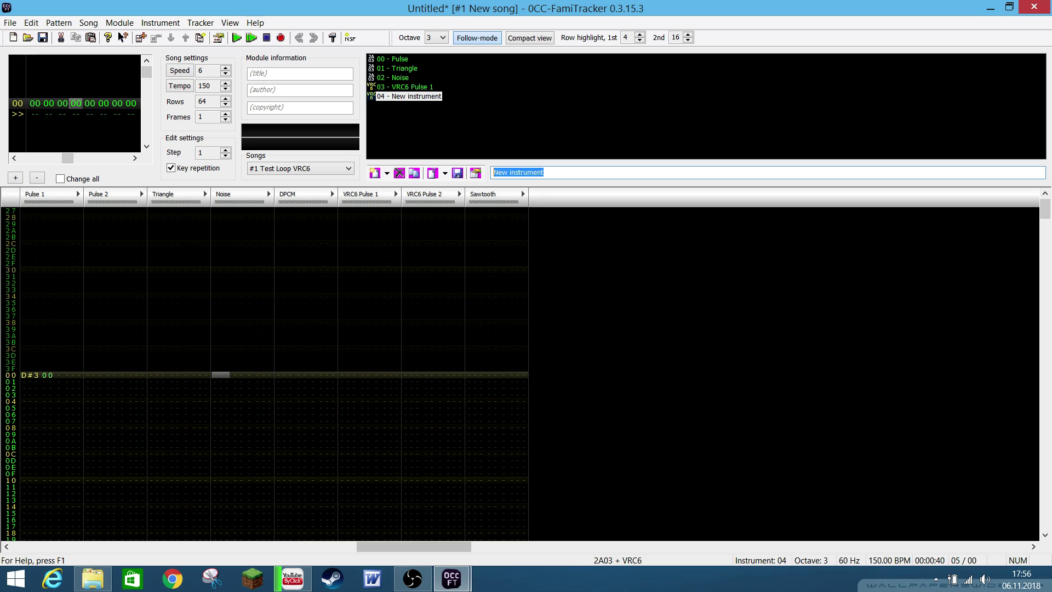
pyautogui.write('VRC')
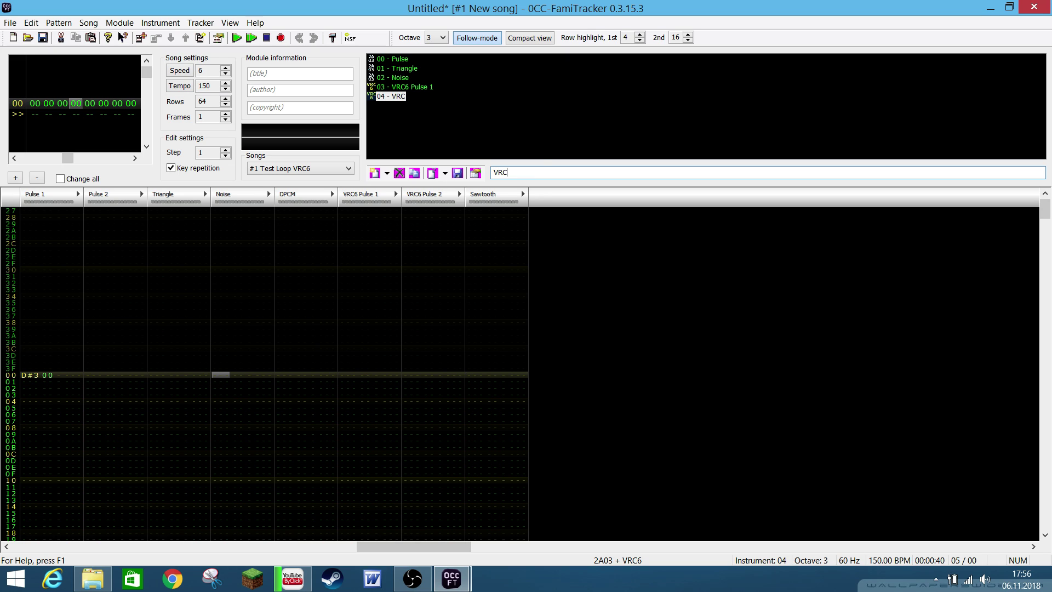
pyautogui.write('6 Pulse 2')
pyautogui.press('Return')
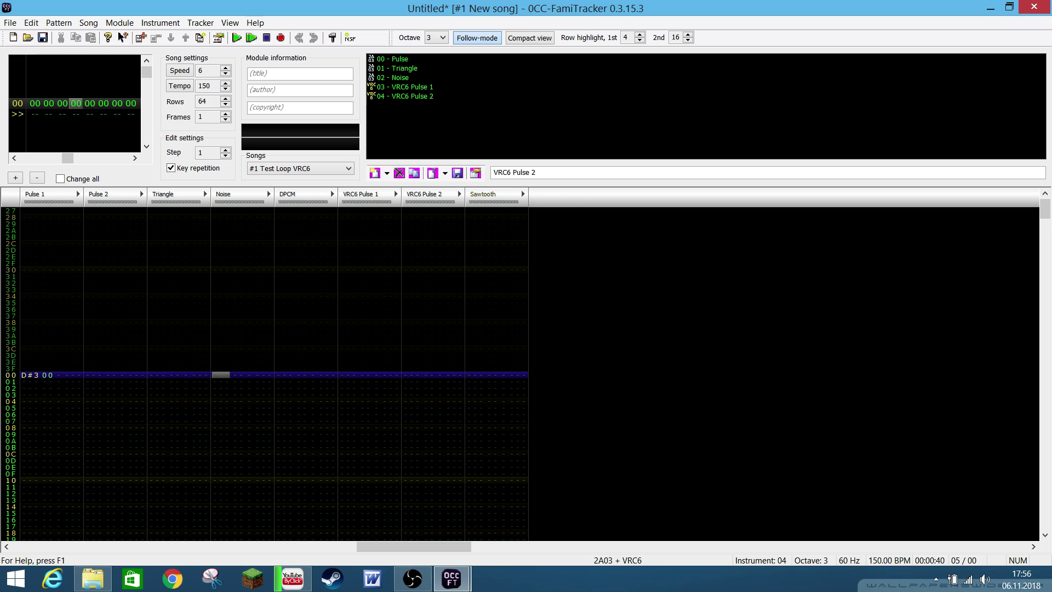
# Add a third VRC6 instrument and name it Sawtooth
pyautogui.click(386, 173)
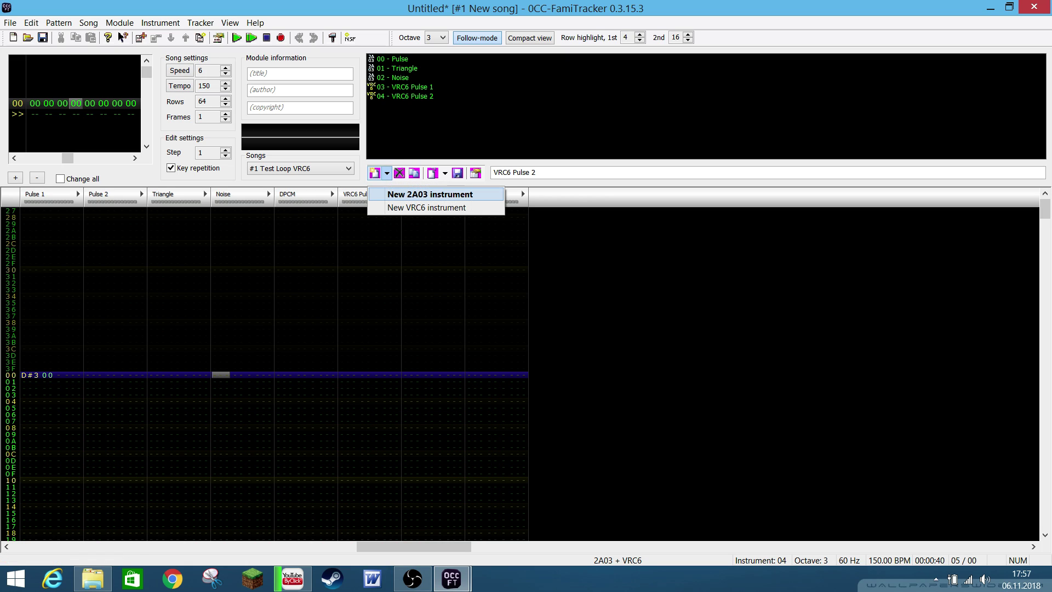
pyautogui.click(426, 207)
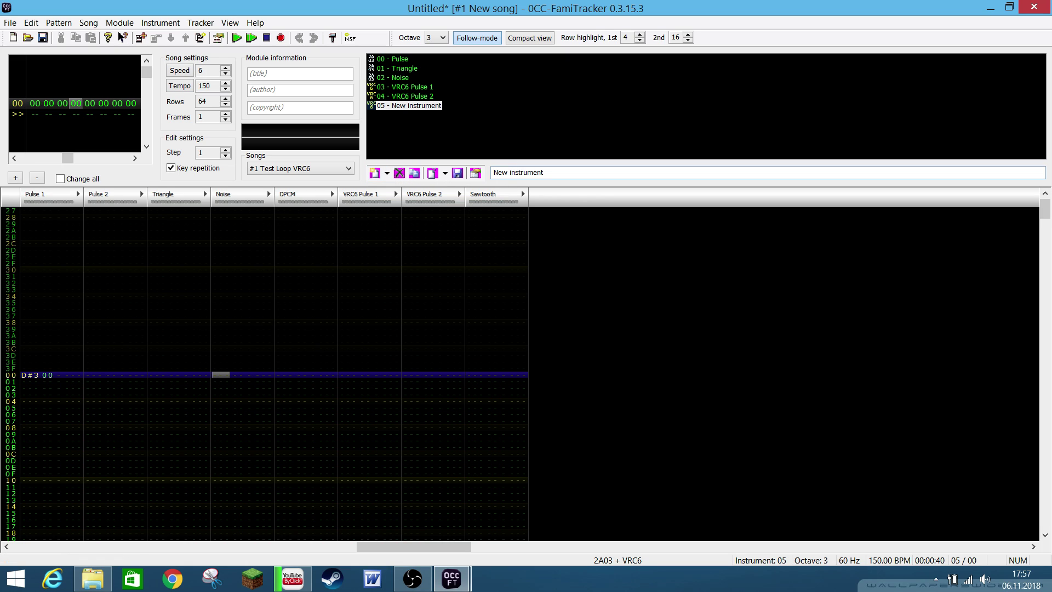
pyautogui.click(518, 172)
pyautogui.write('Sa')
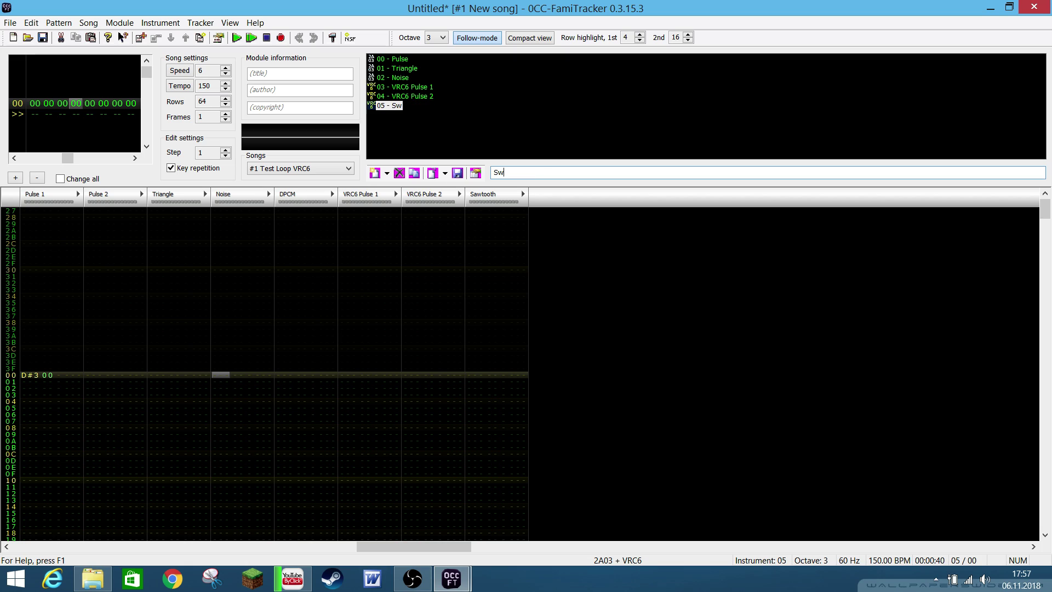
pyautogui.write('wtooth')
pyautogui.press('Return')
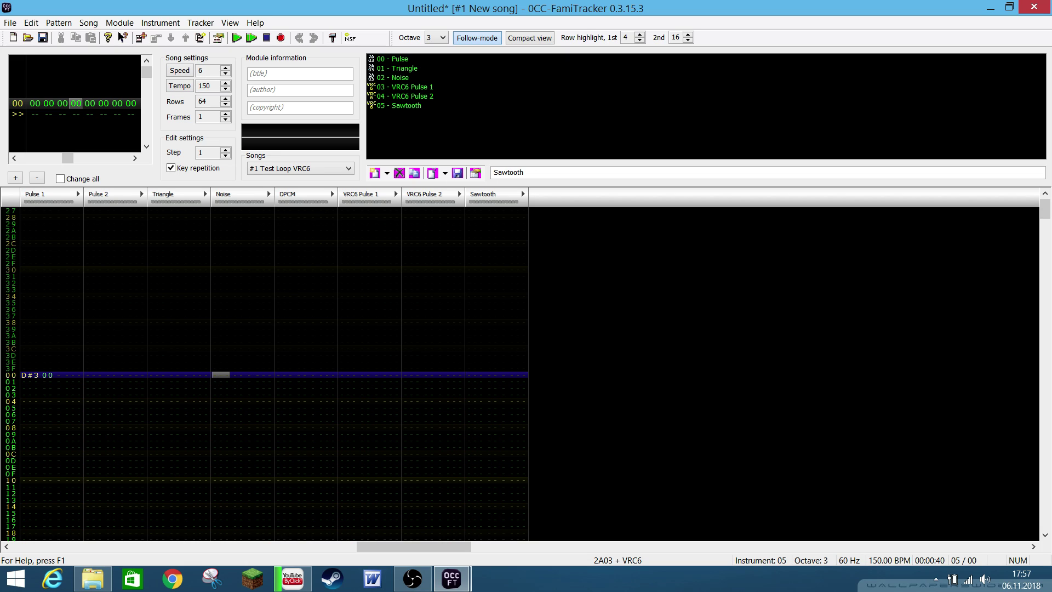
# Enable the VRC6 Pulse 1 instrument's volume sequence with one step of value 15
pyautogui.click(405, 87)
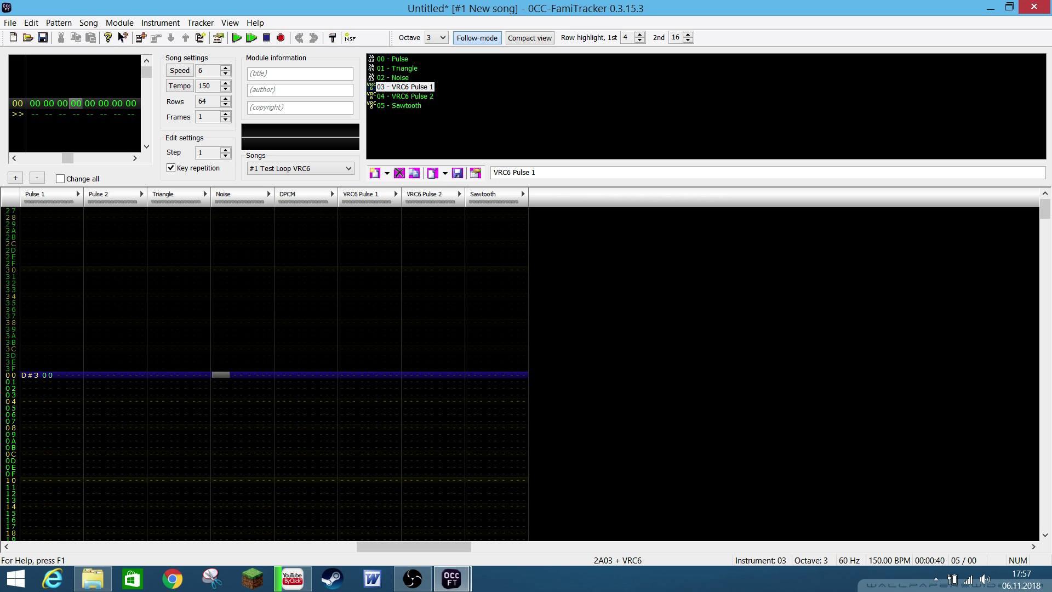
pyautogui.hotkey('ctrl', 'i')
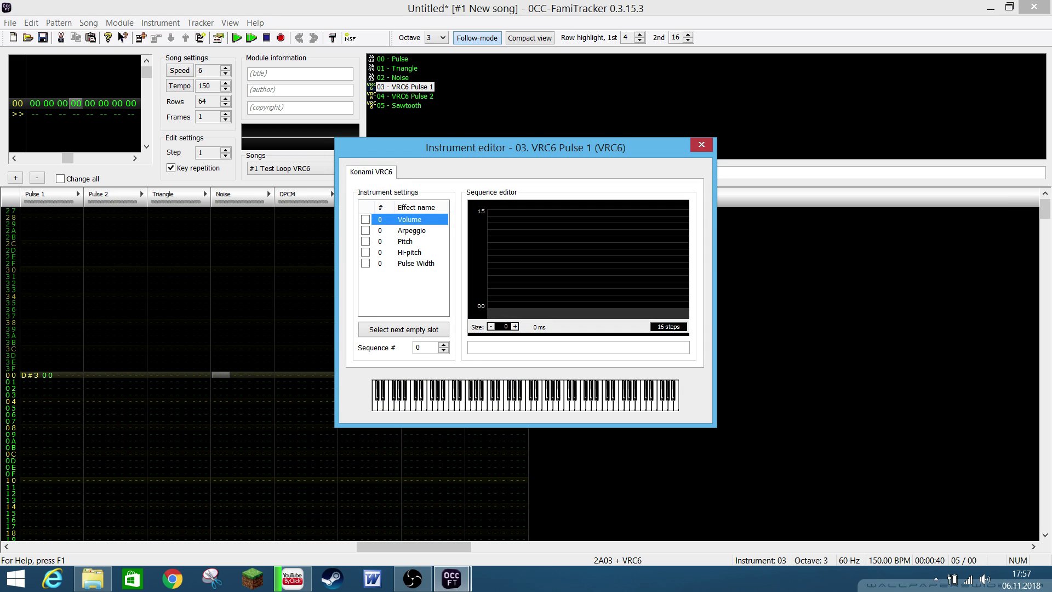
pyautogui.press('space')
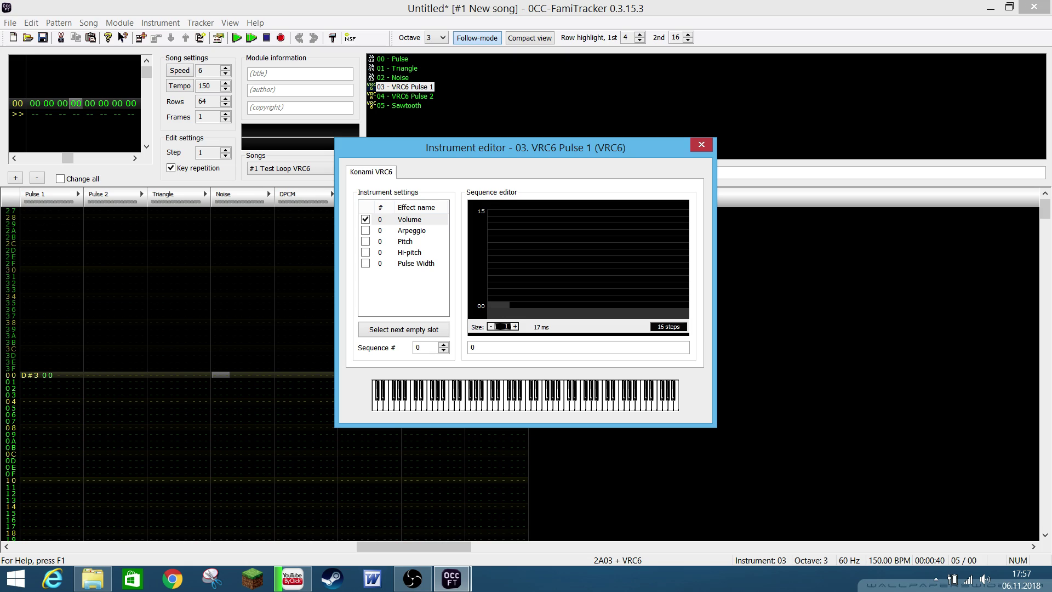
pyautogui.moveTo(498, 304); pyautogui.dragTo(497, 209)
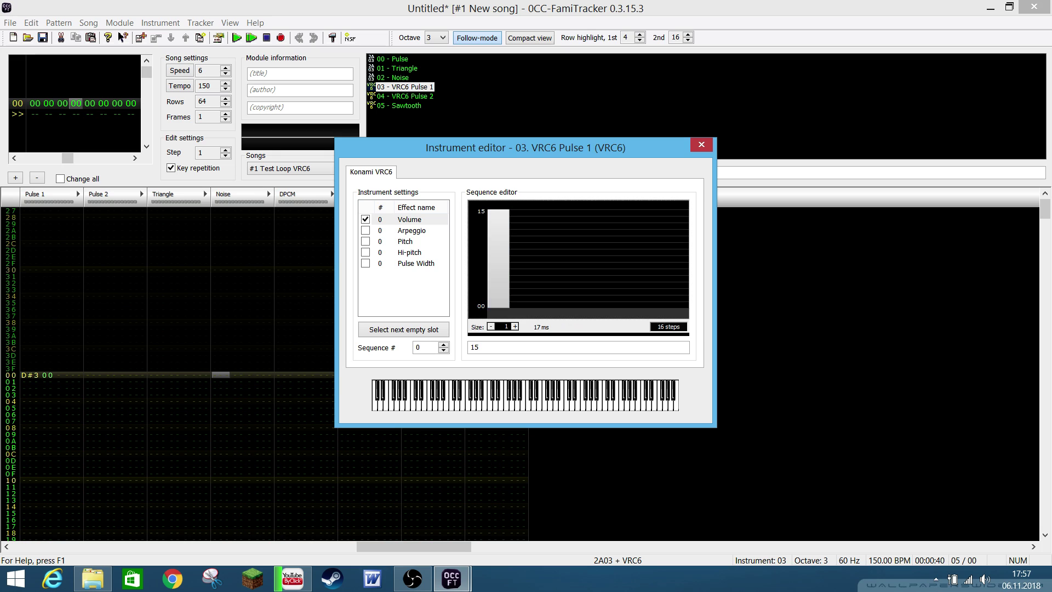
# Audition several notes with the VRC6 Pulse 1 instrument in row 00 of the VRC6 Pulse 1 channel
pyautogui.moveTo(384, 147); pyautogui.dragTo(595, 156)
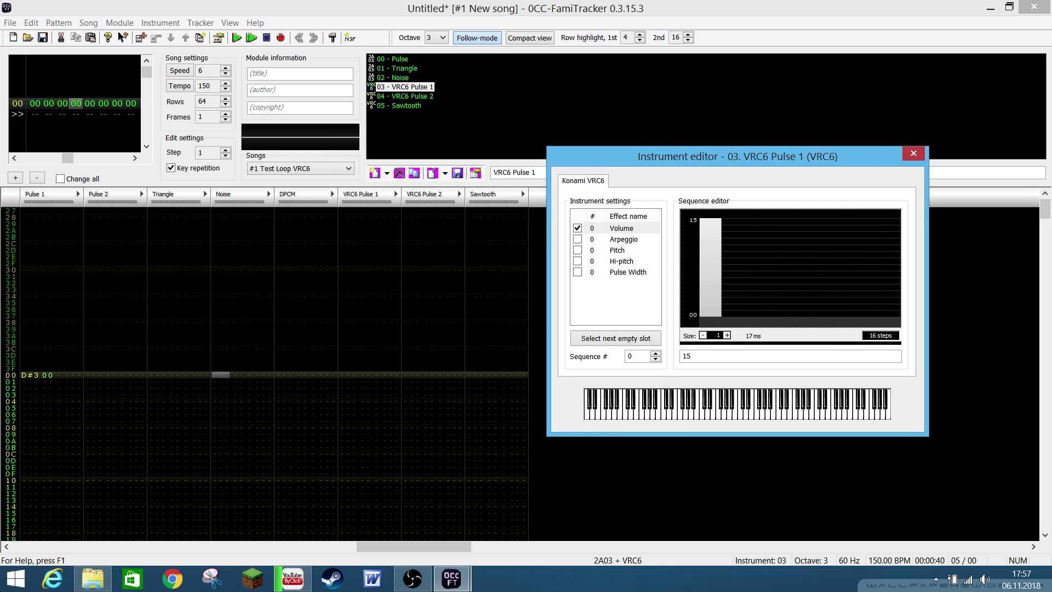
pyautogui.click(347, 375)
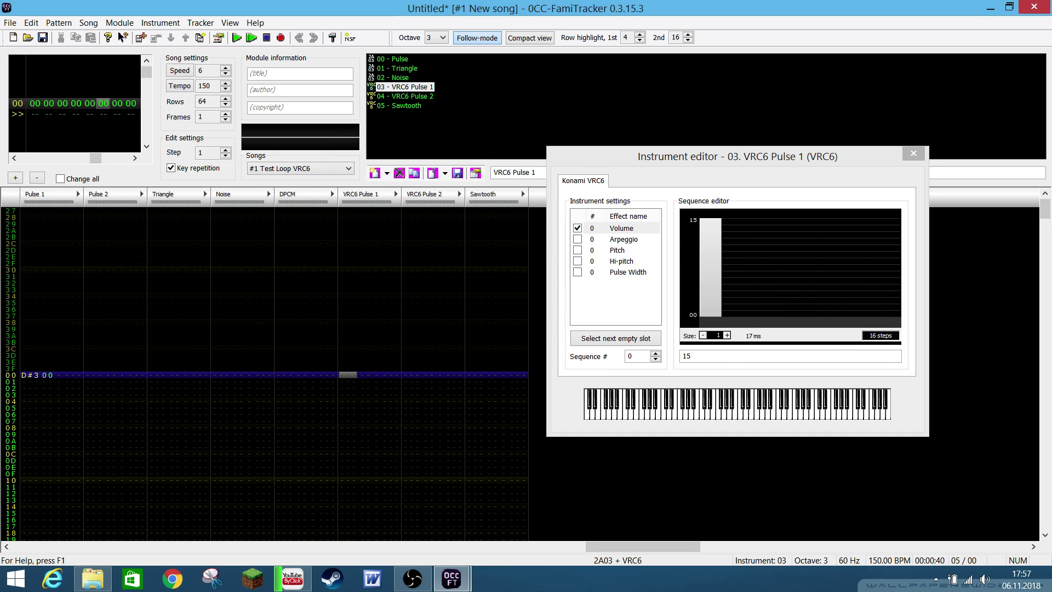
pyautogui.moveTo(658, 156); pyautogui.dragTo(373, 116)
pyautogui.press('d')
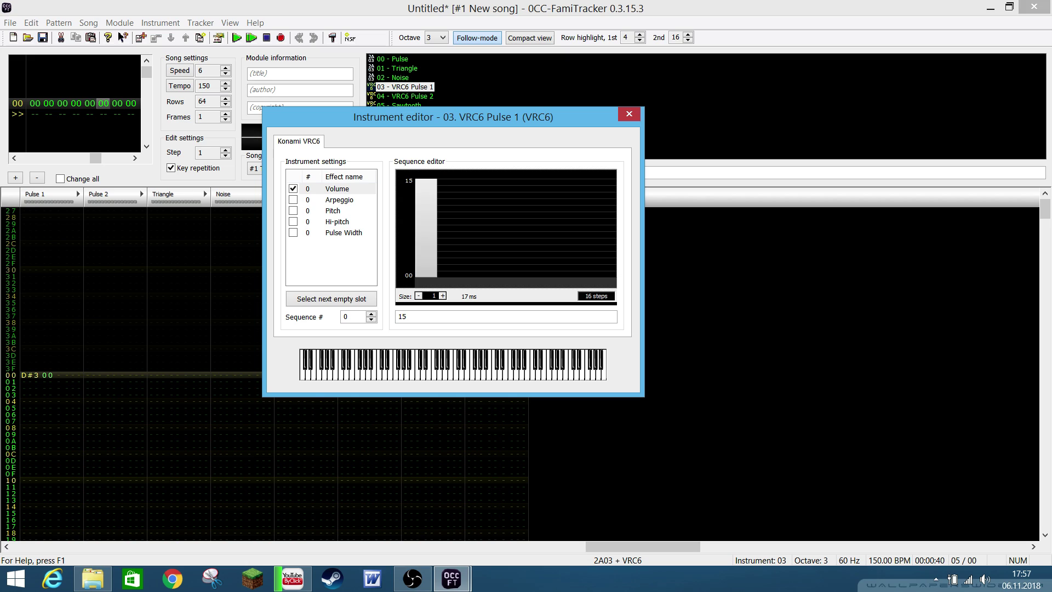
pyautogui.press('d')
pyautogui.press('d')
pyautogui.press('s')
pyautogui.press('s')
pyautogui.press('d')
pyautogui.press('g')
# Enable the VRC6 Pulse 1 instrument's Pulse Width sequence and set its size to 15 steps
pyautogui.click(344, 233)
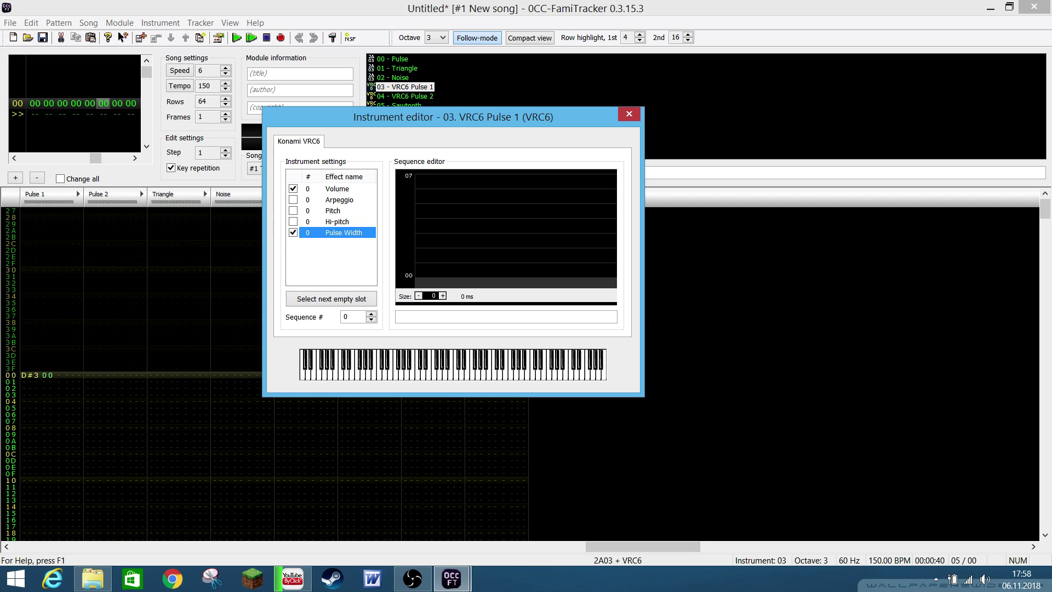
pyautogui.press('Up')
pyautogui.press('Up')
pyautogui.press('Up')
pyautogui.press('Up')
pyautogui.press('Up')
pyautogui.press('Up')
pyautogui.press('Up')
pyautogui.press('Up')
pyautogui.press('Up')
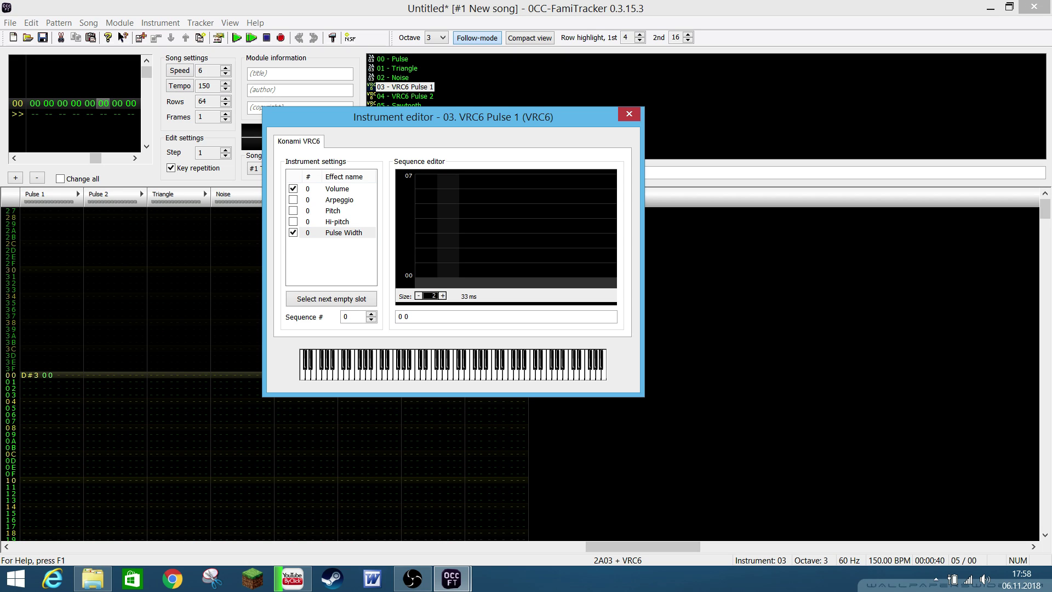
pyautogui.press('Up')
pyautogui.press('Up')
pyautogui.press('Up')
pyautogui.press('Up')
pyautogui.press('Up')
pyautogui.press('Up')
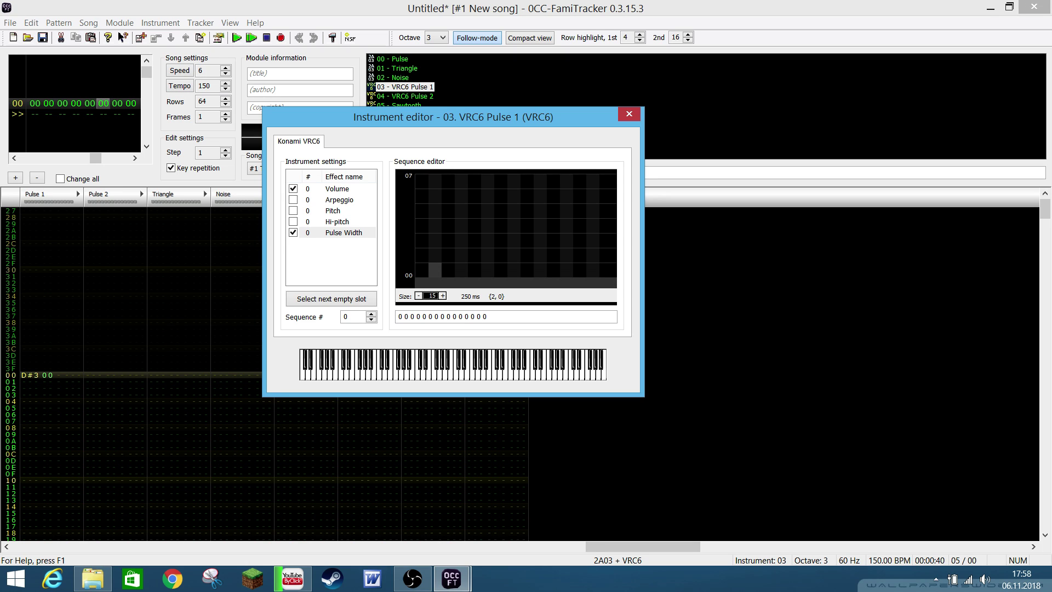
# Shape the Pulse Width sequence as a staircase rising from 0 to 7 and falling back to 0, one value per step
pyautogui.click(434, 270)
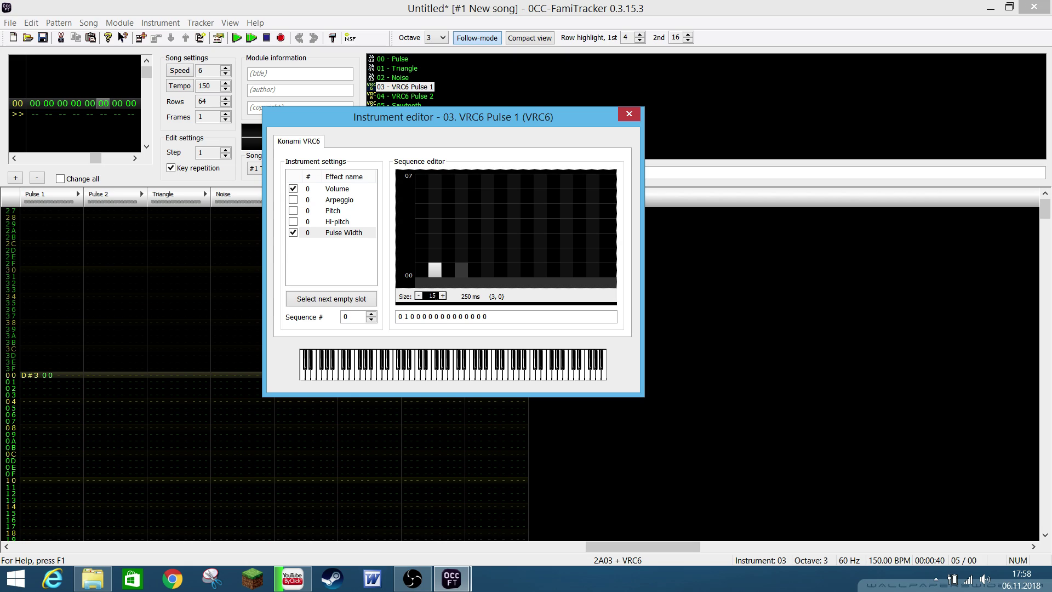
pyautogui.click(448, 255)
pyautogui.click(462, 239)
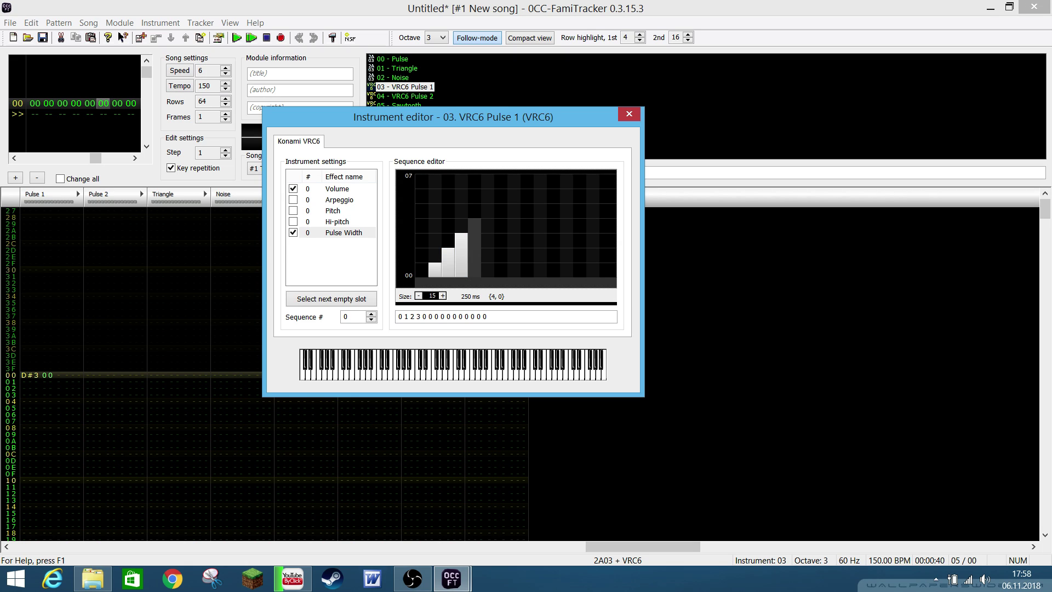
pyautogui.click(474, 224)
pyautogui.click(488, 210)
pyautogui.click(501, 196)
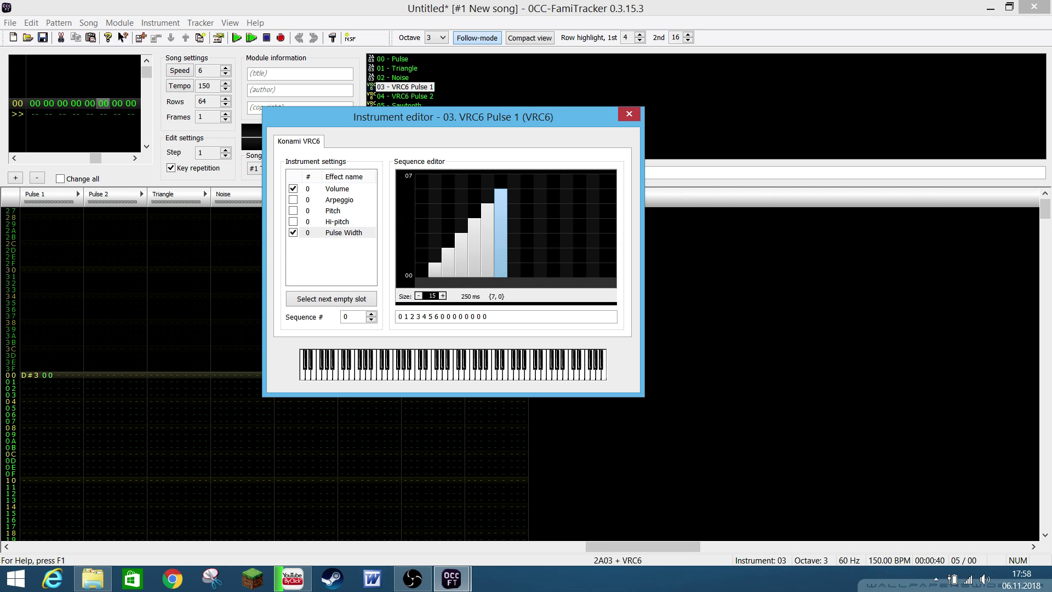
pyautogui.click(513, 181)
pyautogui.click(527, 210)
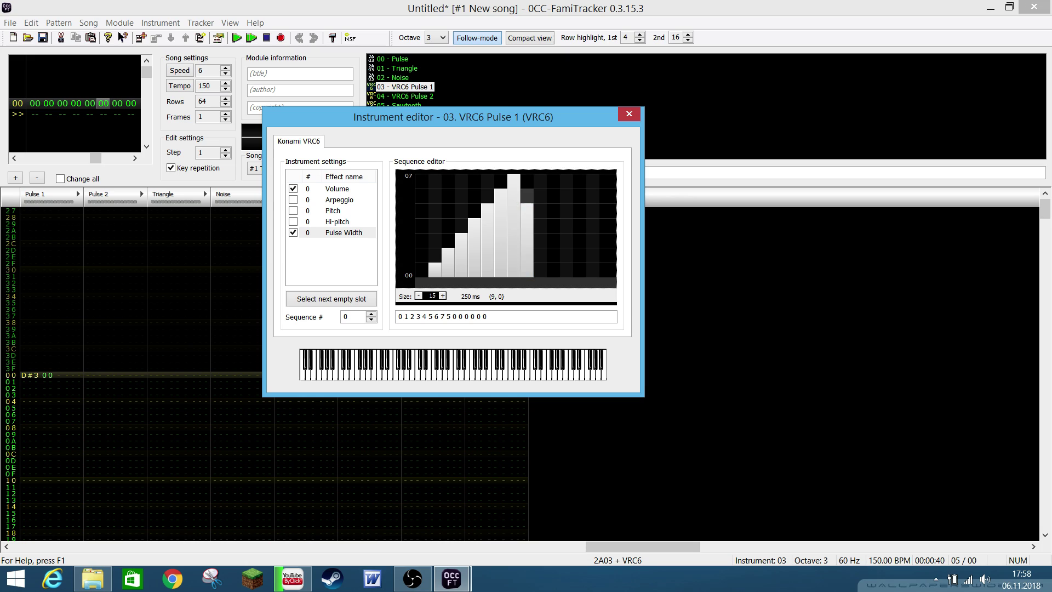
pyautogui.click(527, 196)
pyautogui.click(541, 210)
pyautogui.click(553, 225)
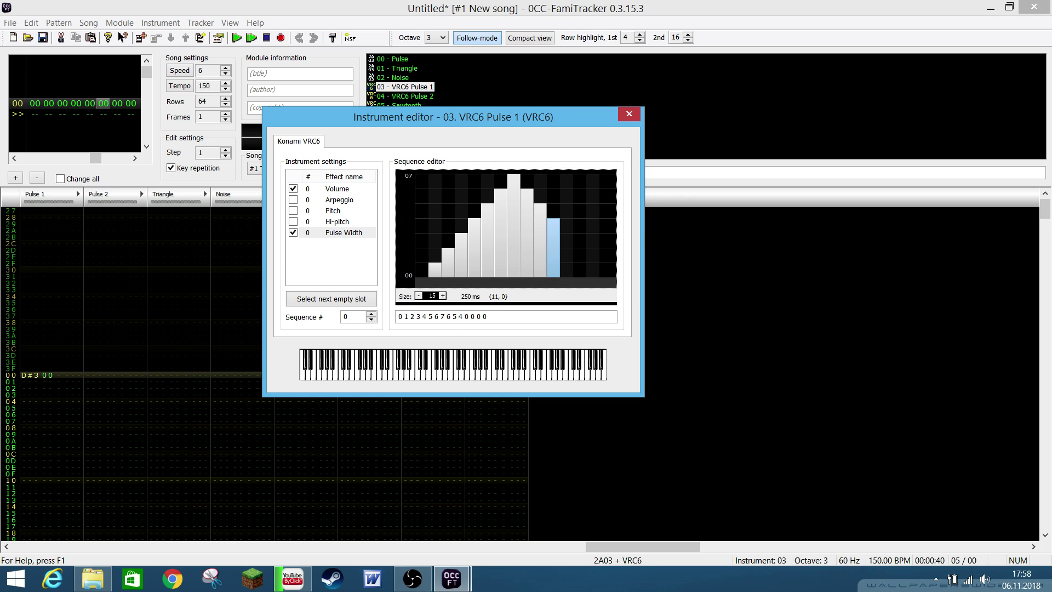
pyautogui.click(566, 239)
pyautogui.click(579, 254)
pyautogui.click(593, 269)
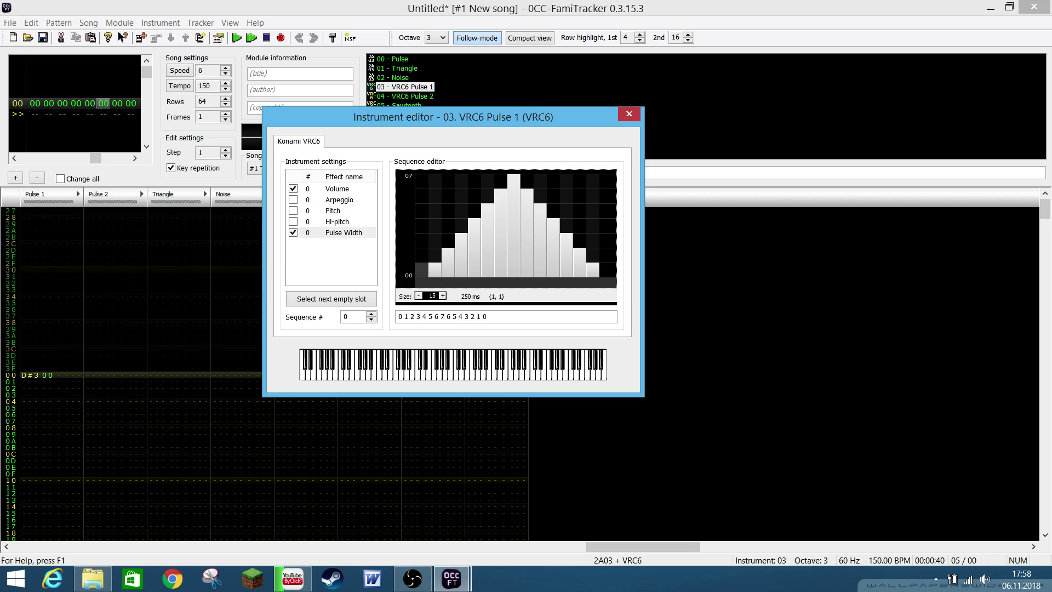
# Redraw the VRC6 Pulse 1 instrument's Pulse Width sequence so its 15 steps alternate between 7 and 4, and close the instrument editor
pyautogui.moveTo(422, 267)
pyautogui.mouseDown()
pyautogui.moveTo(421, 175)
pyautogui.moveTo(435, 219)
pyautogui.moveTo(448, 219)
pyautogui.moveTo(461, 219)
pyautogui.moveTo(448, 188)
pyautogui.moveTo(461, 220)
pyautogui.moveTo(474, 219)
pyautogui.moveTo(474, 174)
pyautogui.mouseUp()
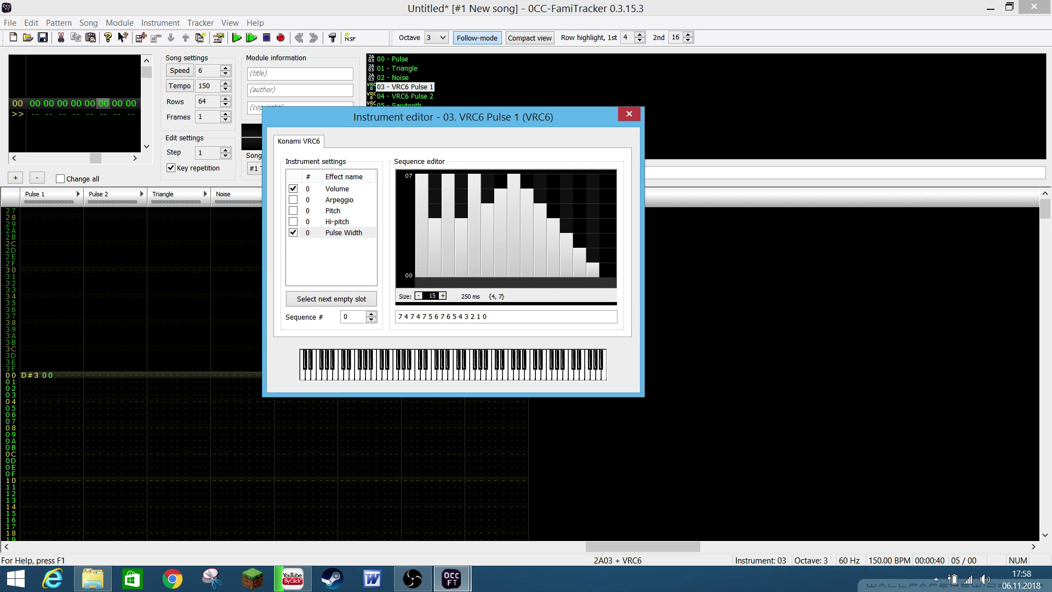
pyautogui.click(487, 218)
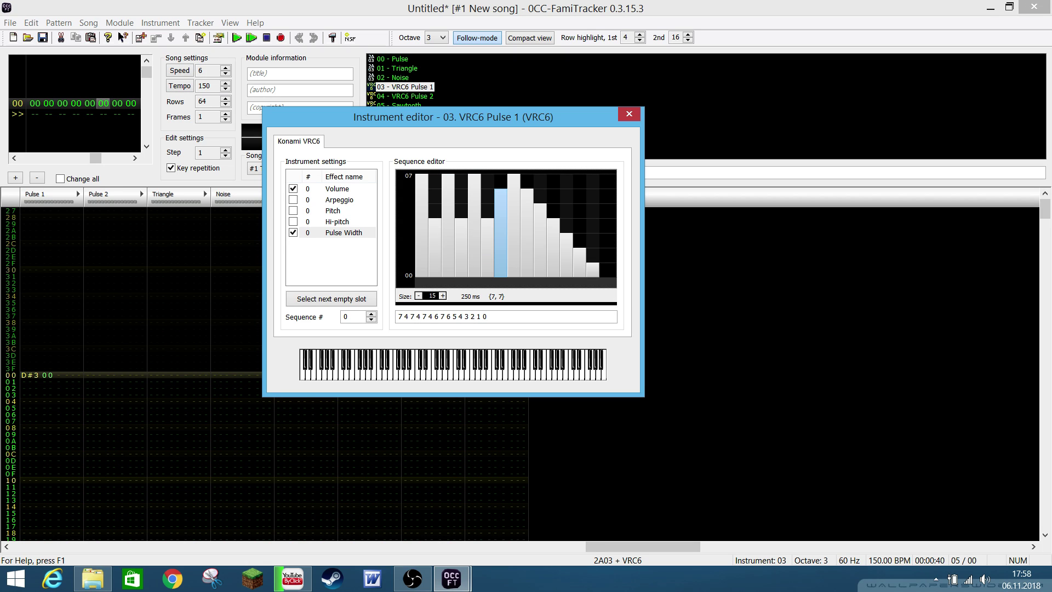
pyautogui.click(500, 174)
pyautogui.click(513, 218)
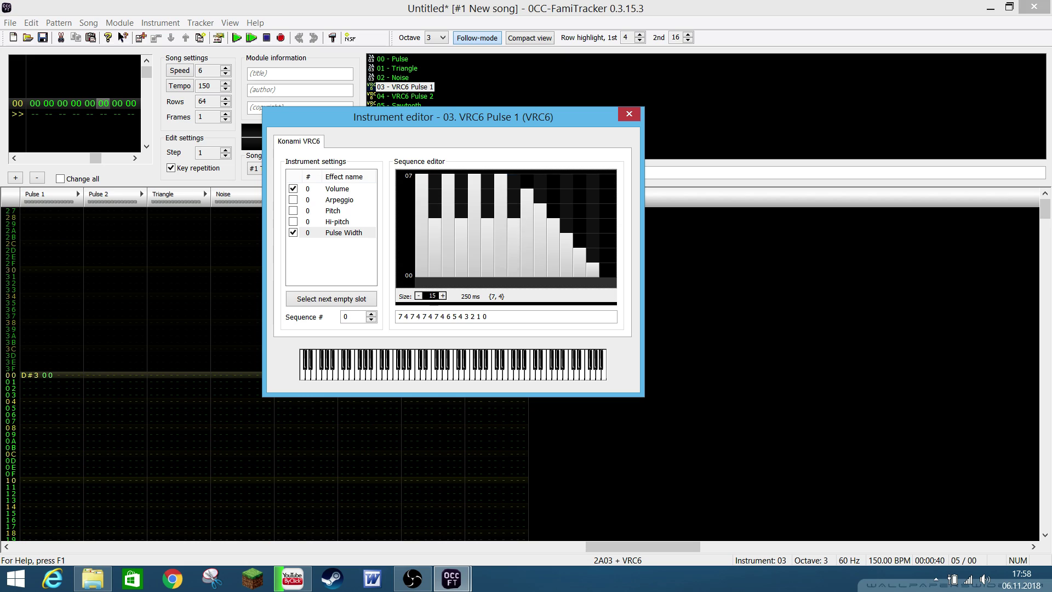
pyautogui.click(527, 175)
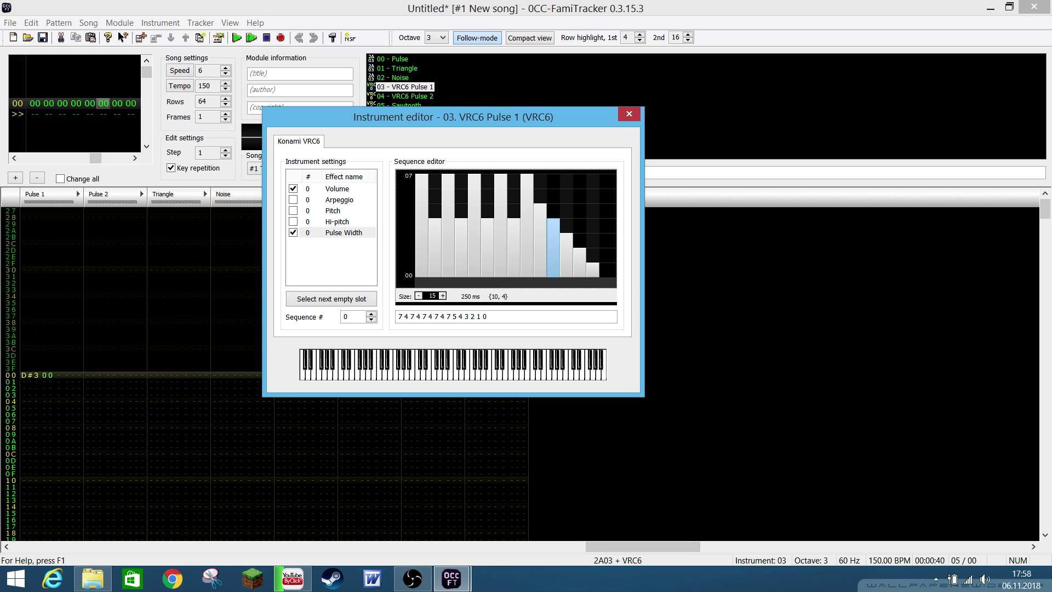
pyautogui.click(540, 218)
pyautogui.click(553, 175)
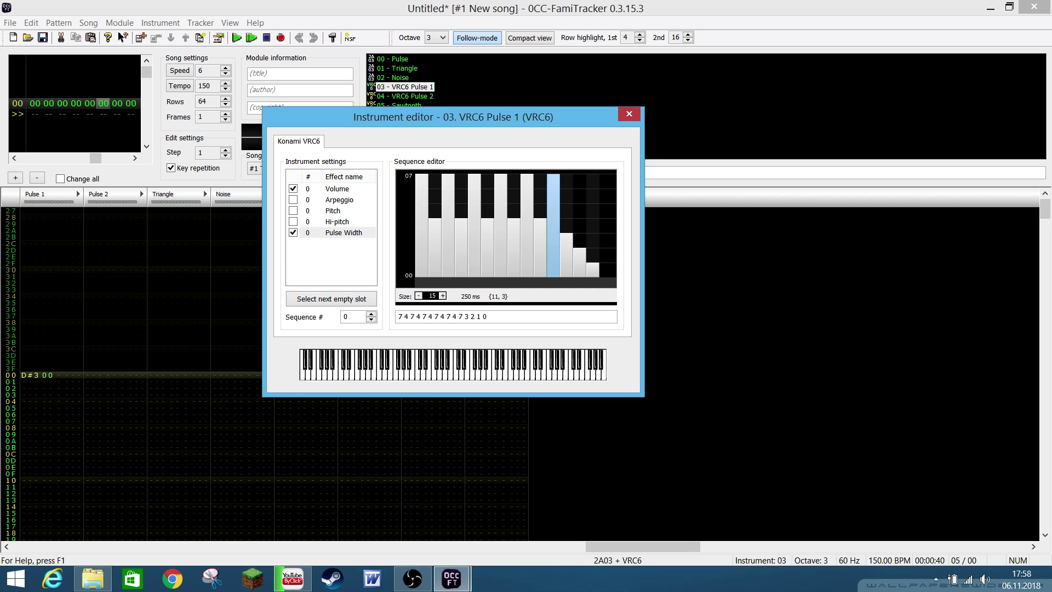
pyautogui.click(566, 219)
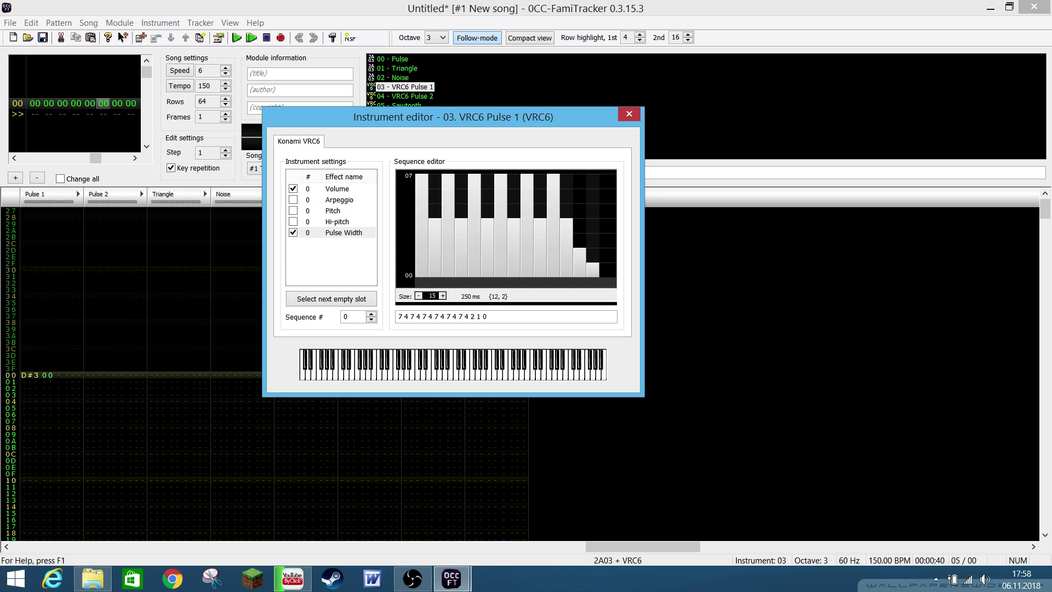
pyautogui.moveTo(579, 246)
pyautogui.mouseDown()
pyautogui.moveTo(579, 174)
pyautogui.moveTo(591, 268)
pyautogui.moveTo(606, 271)
pyautogui.moveTo(592, 236)
pyautogui.moveTo(605, 241)
pyautogui.moveTo(605, 174)
pyautogui.mouseUp()
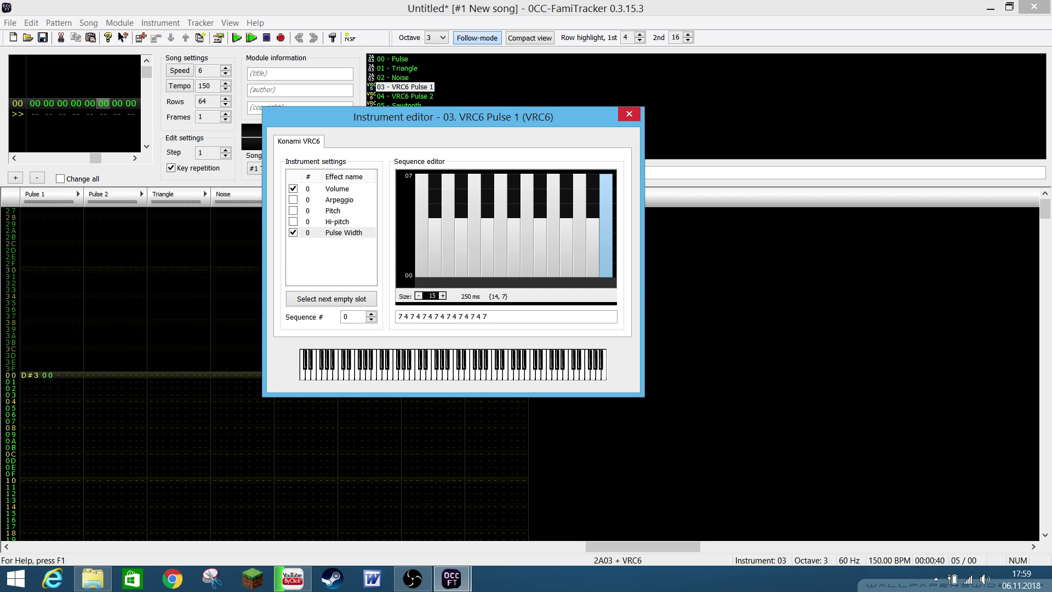
pyautogui.press('Escape')
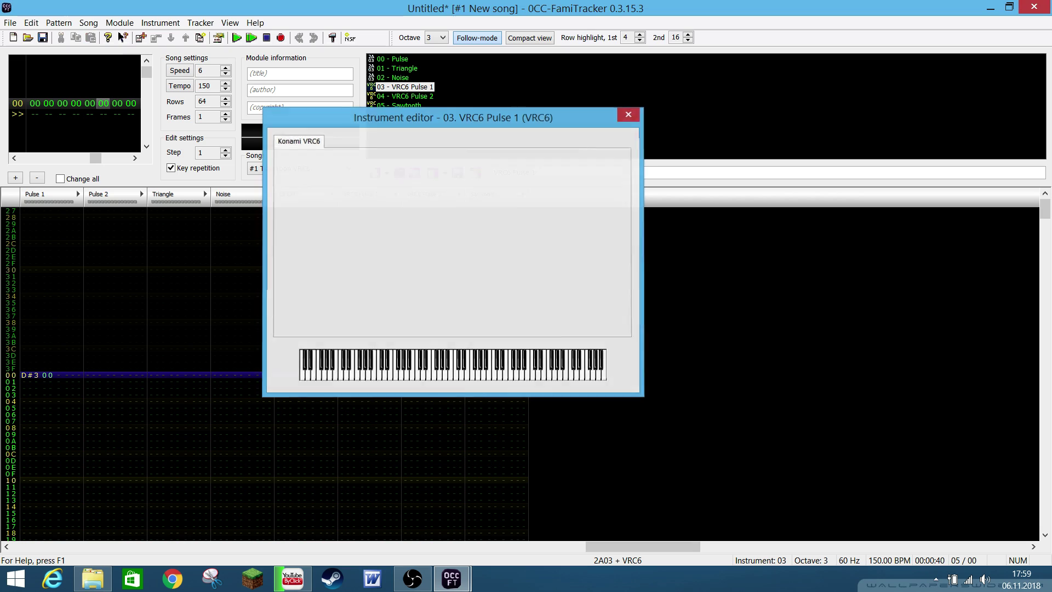
# Enable the VRC6 Pulse 2 instrument's Volume and Pulse Width sequences, keeping Volume on sequence 0 and assigning Pulse Width to sequence 1
pyautogui.doubleClick(404, 96)
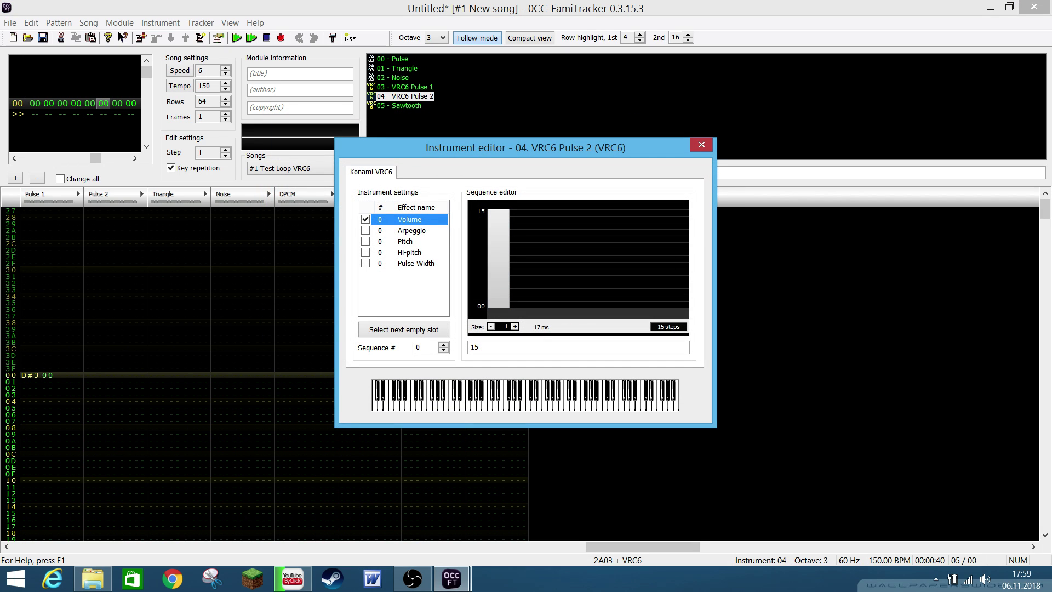
pyautogui.click(416, 263)
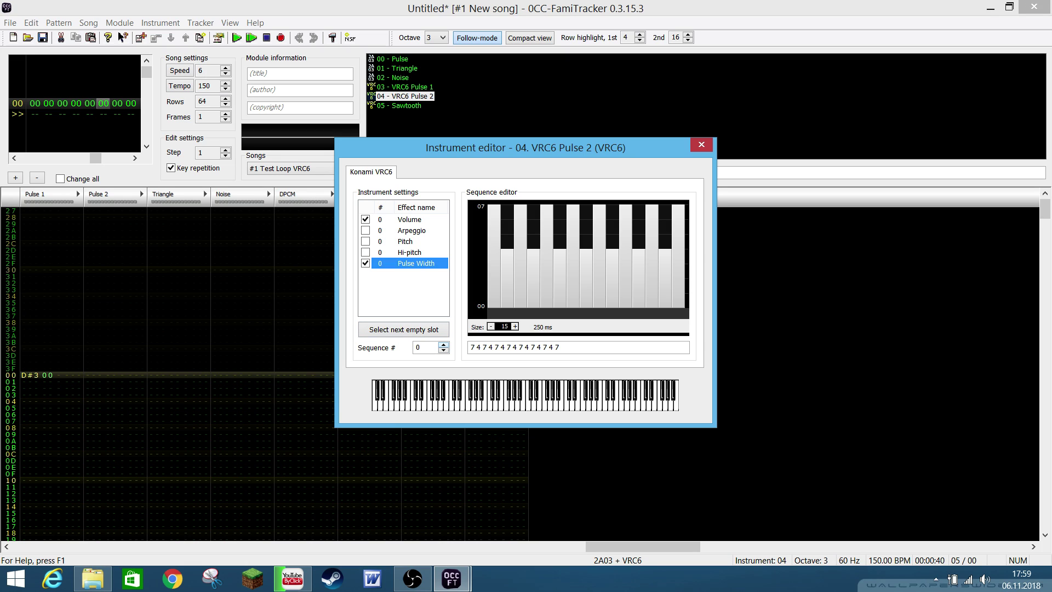
pyautogui.click(444, 344)
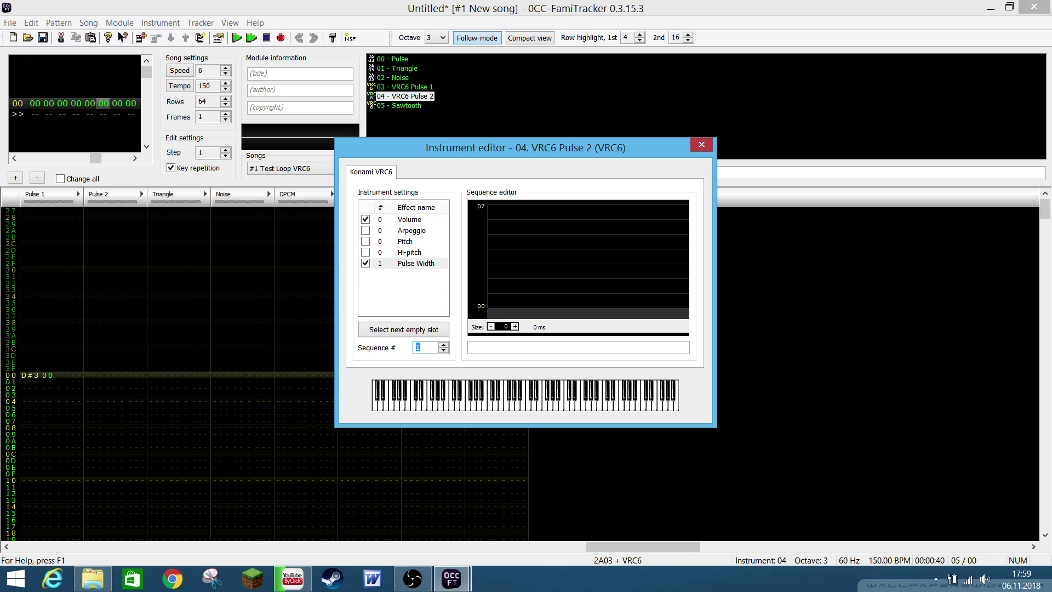
pyautogui.press('Down')
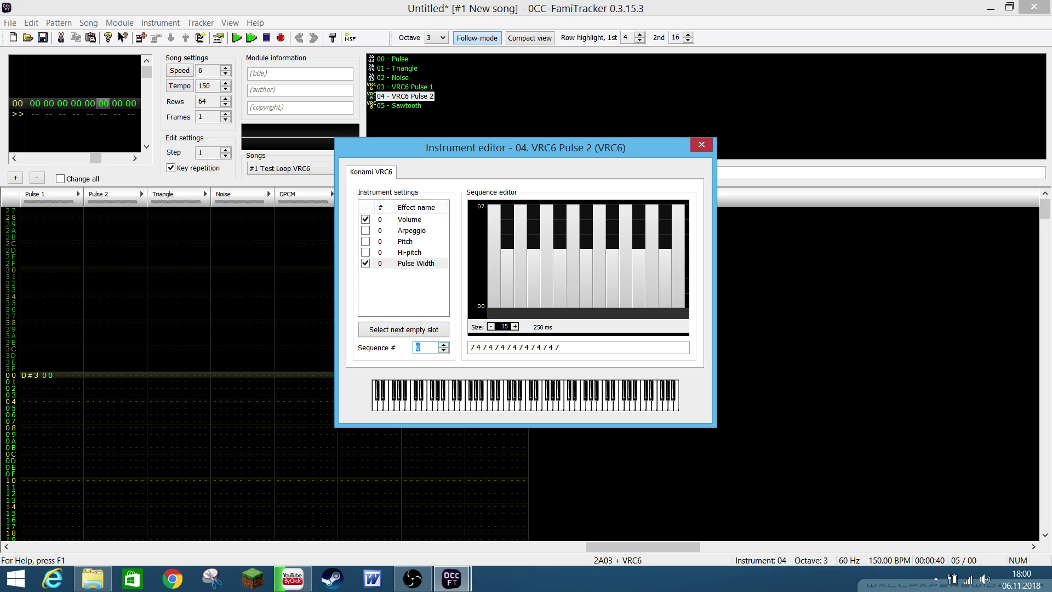
pyautogui.press('Up')
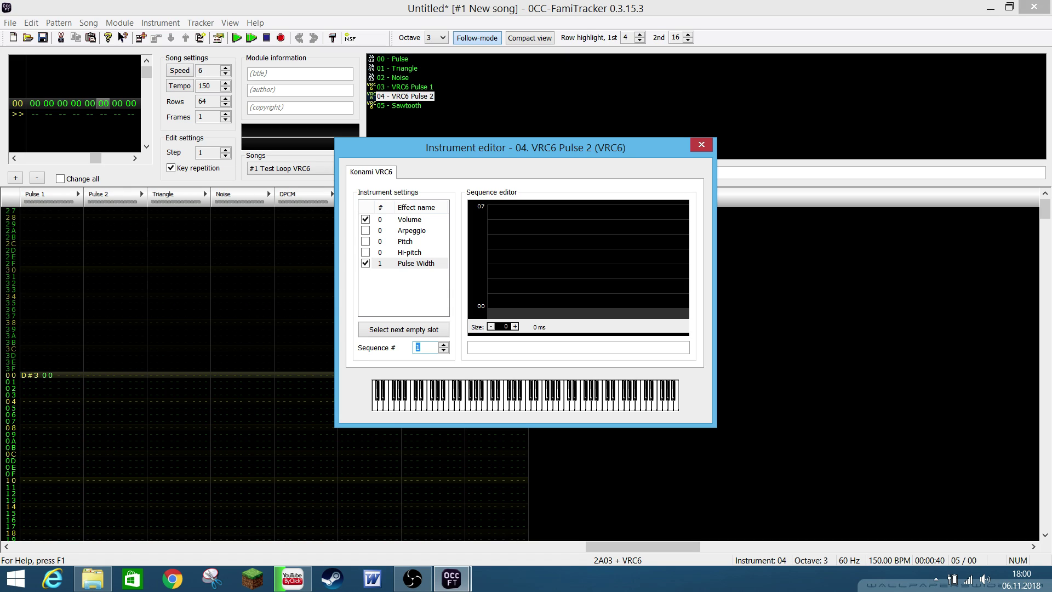
pyautogui.click(410, 219)
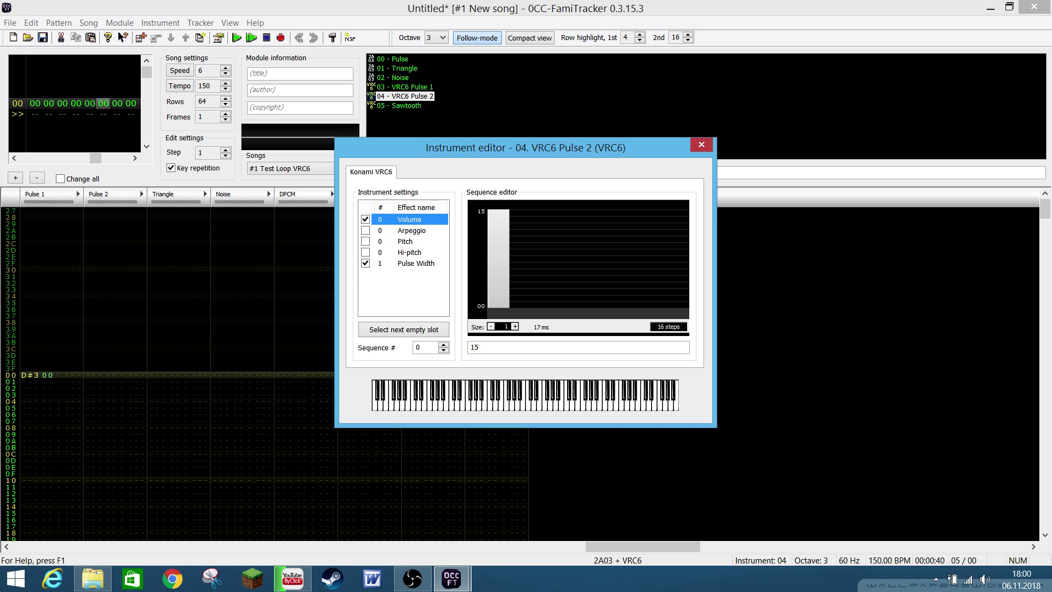
pyautogui.click(415, 263)
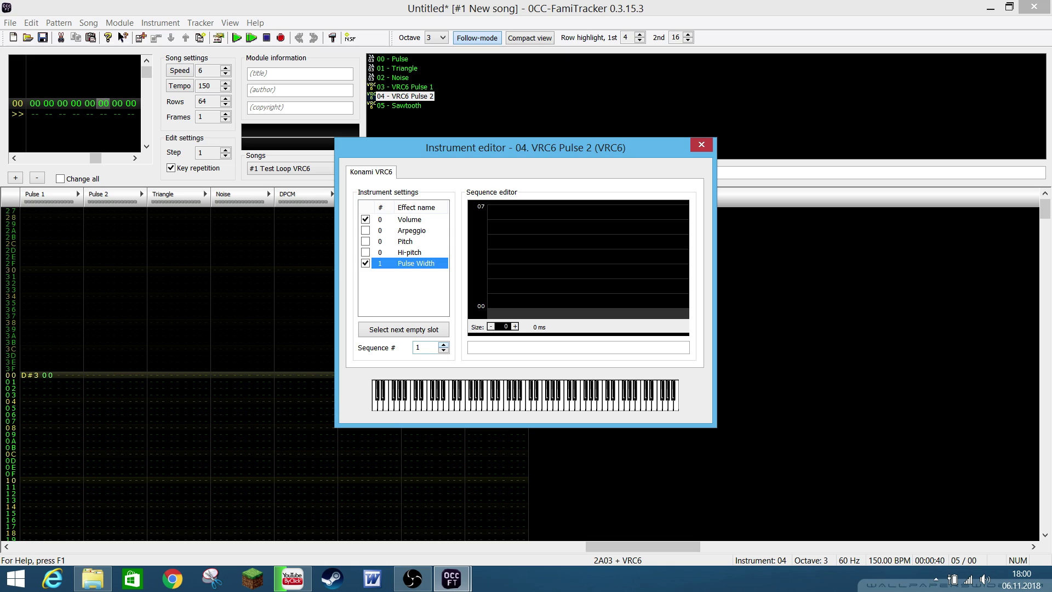
# Set the size of the VRC6 Pulse 2 instrument's Pulse Width sequence to 15 steps
pyautogui.click(515, 327)
pyautogui.click(515, 326)
pyautogui.click(515, 327)
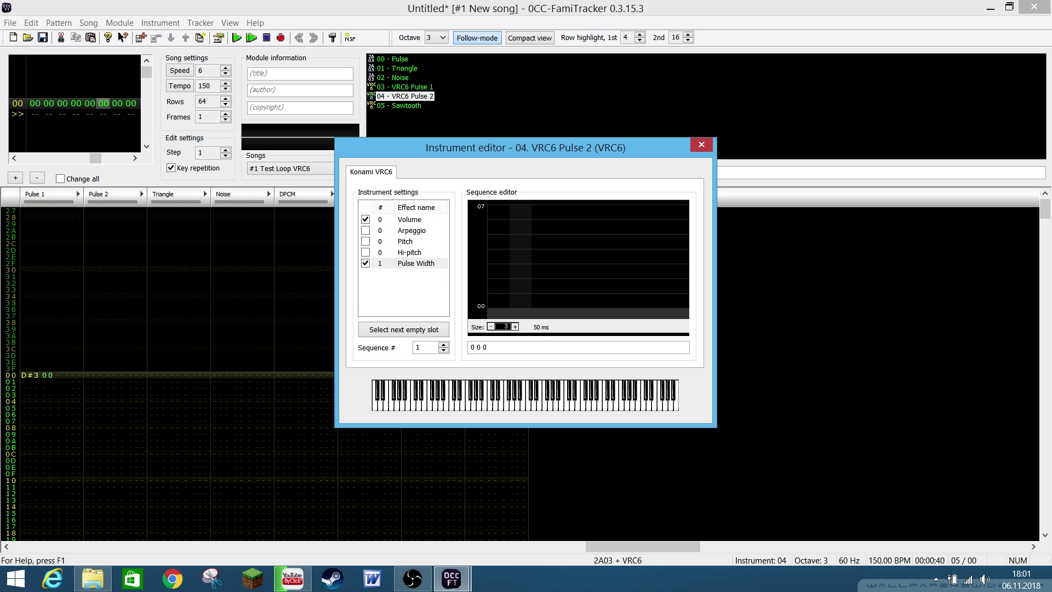
pyautogui.click(515, 326)
pyautogui.click(515, 326)
pyautogui.click(515, 326)
pyautogui.doubleClick(515, 326)
pyautogui.doubleClick(515, 326)
pyautogui.click(515, 326)
pyautogui.click(515, 327)
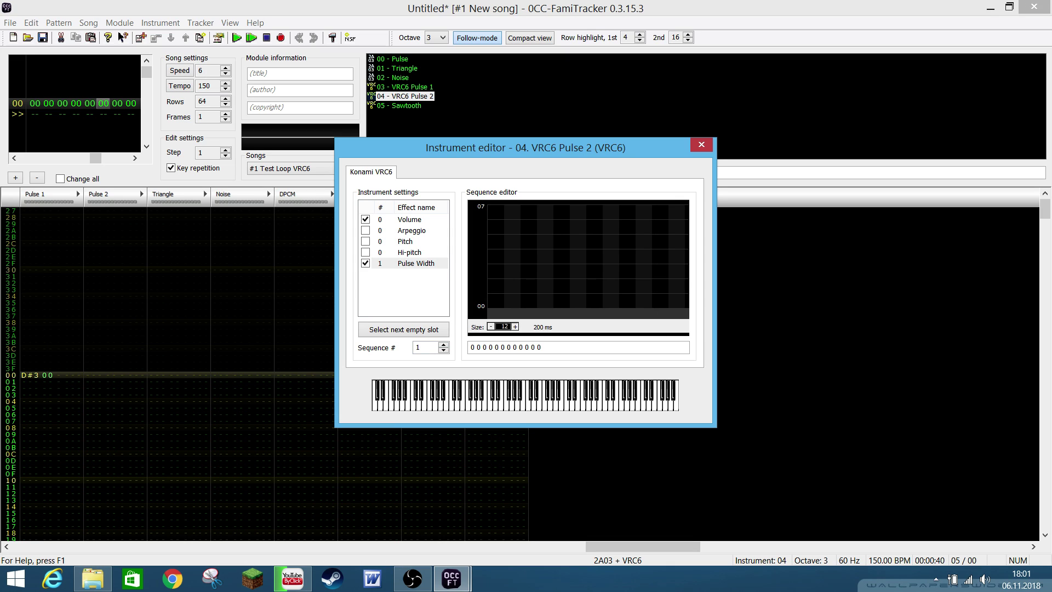
pyautogui.click(515, 327)
pyautogui.click(515, 327)
pyautogui.click(515, 326)
# Shape VRC6 Pulse 2's Pulse Width sequence as a staircase from 0 up to 7 and back to 0, audition it, and close the editor
pyautogui.click(507, 300)
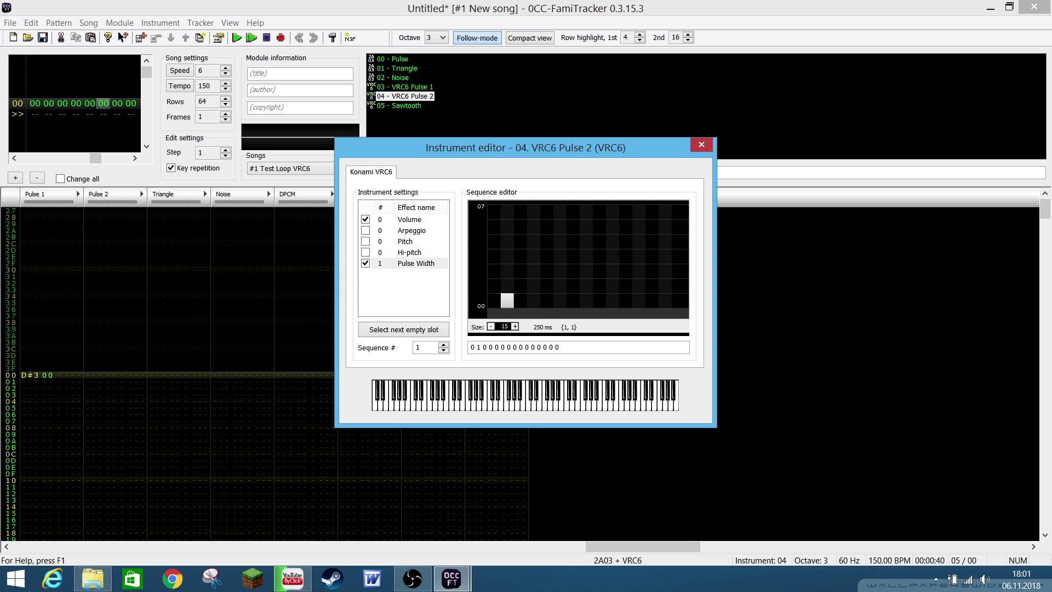
pyautogui.click(520, 286)
pyautogui.click(533, 270)
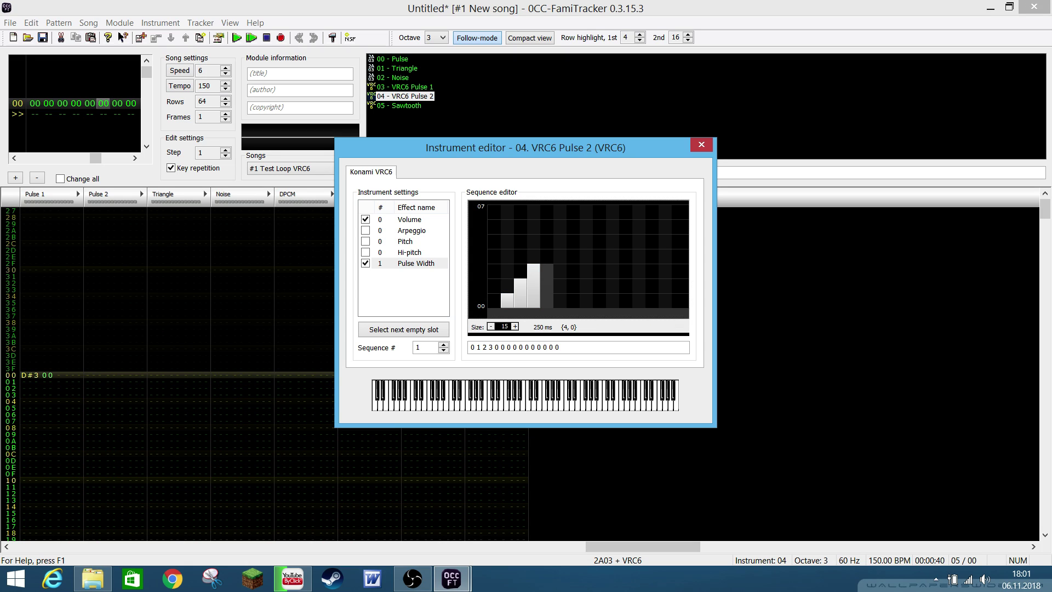
pyautogui.click(547, 256)
pyautogui.click(560, 241)
pyautogui.click(573, 226)
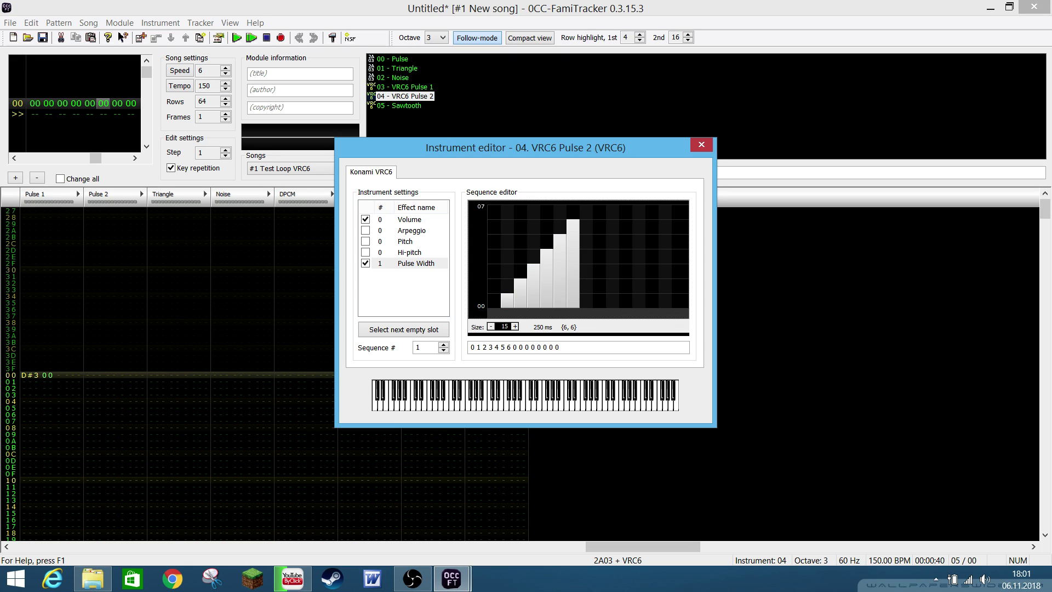
pyautogui.click(585, 212)
pyautogui.click(599, 226)
pyautogui.click(612, 241)
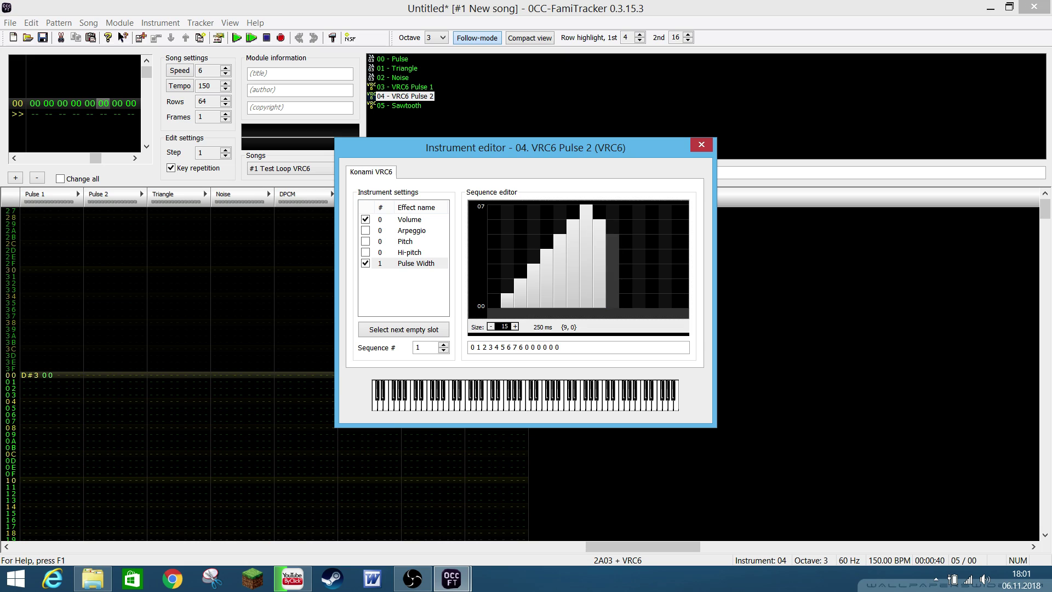
pyautogui.click(625, 256)
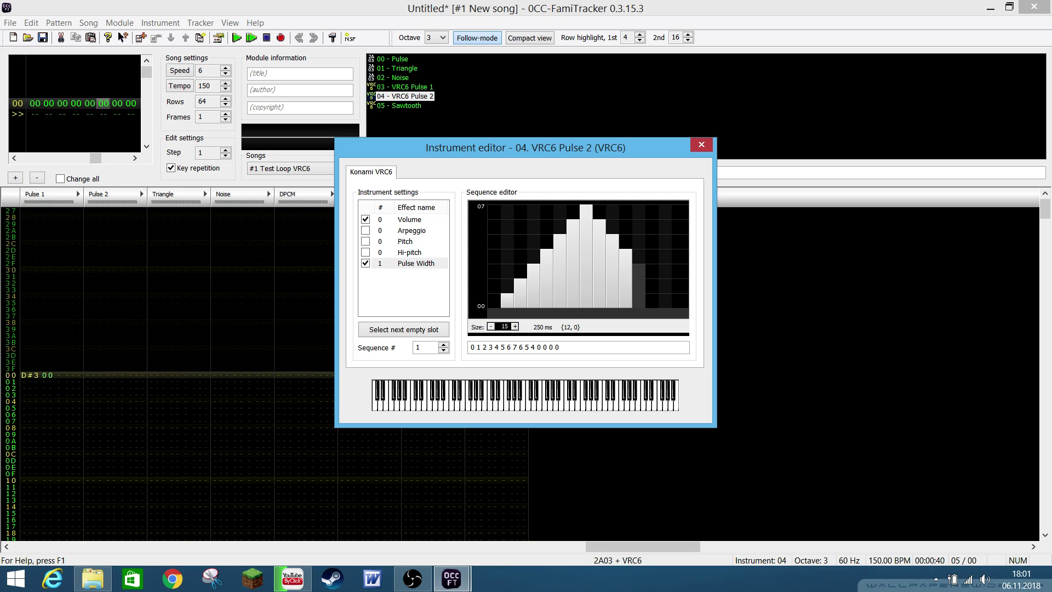
pyautogui.click(638, 271)
pyautogui.click(651, 286)
pyautogui.click(664, 301)
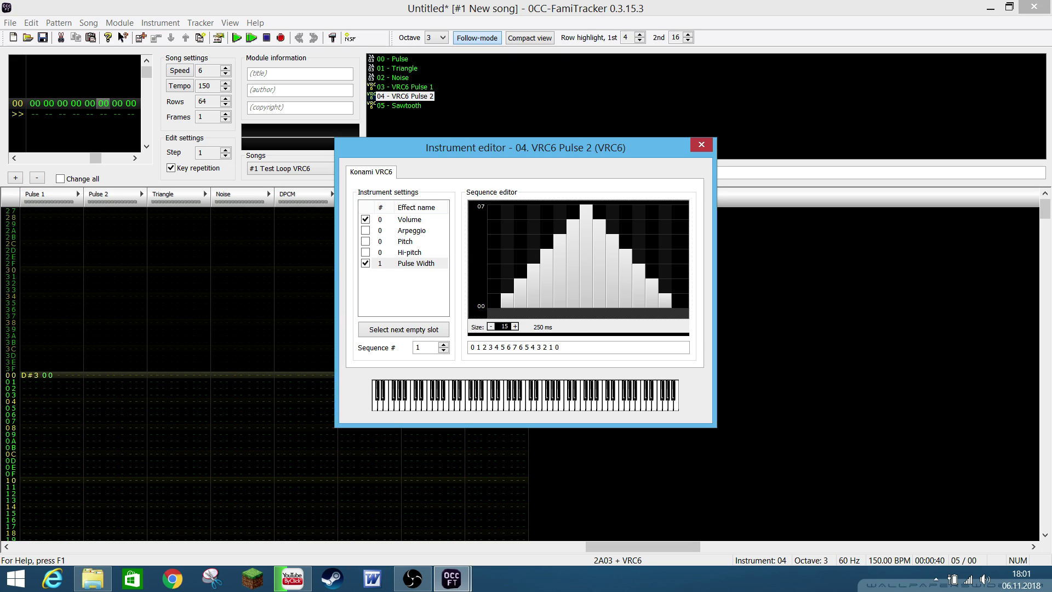
pyautogui.press('d')
pyautogui.click(701, 144)
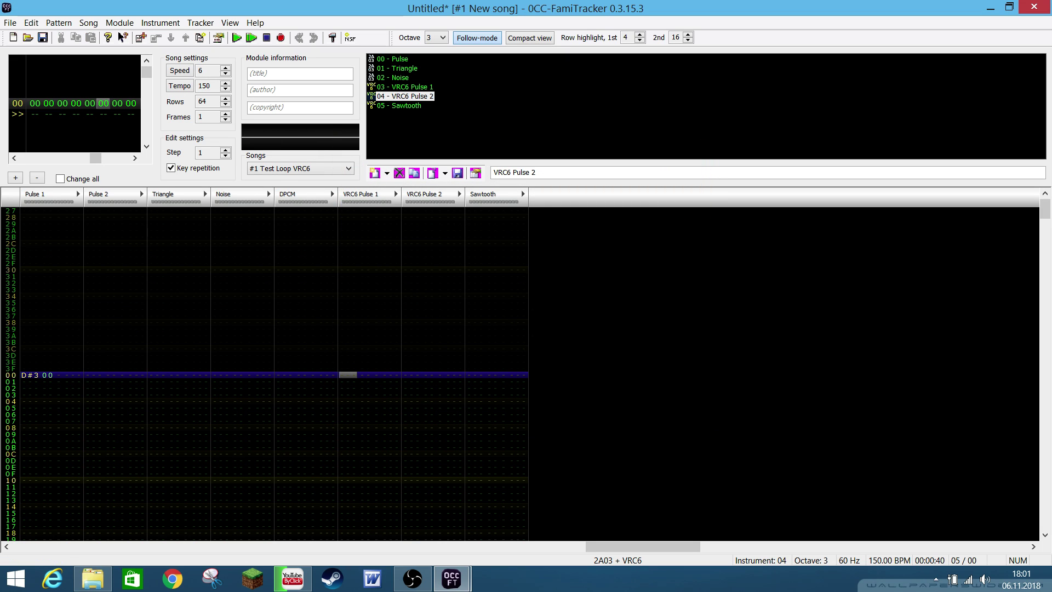
# Open the Sawtooth instrument for editing and audition a note with it in row 00 of the Sawtooth channel
pyautogui.doubleClick(399, 105)
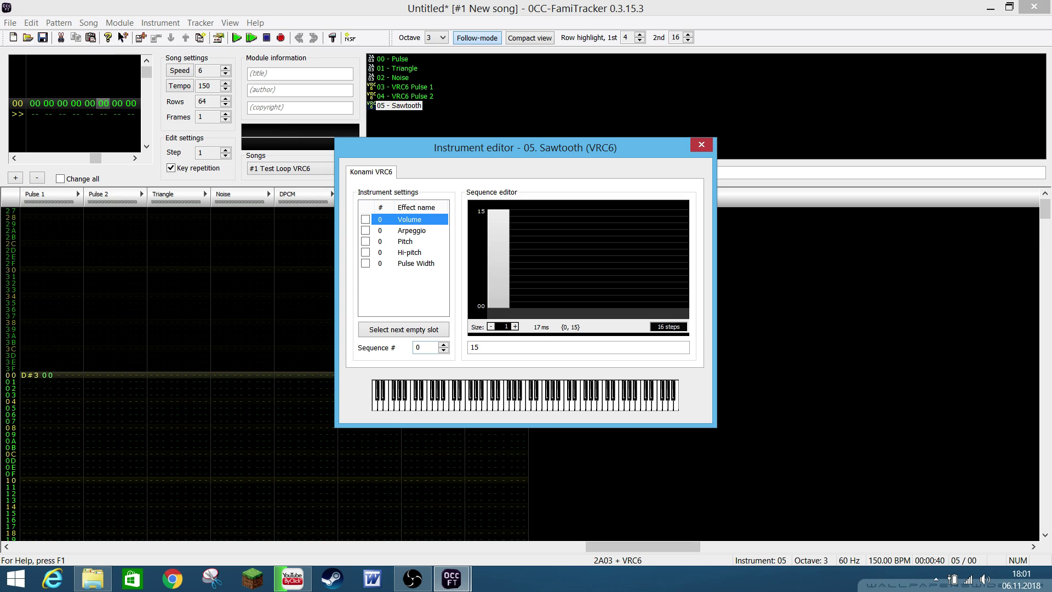
pyautogui.moveTo(384, 147); pyautogui.dragTo(915, 128)
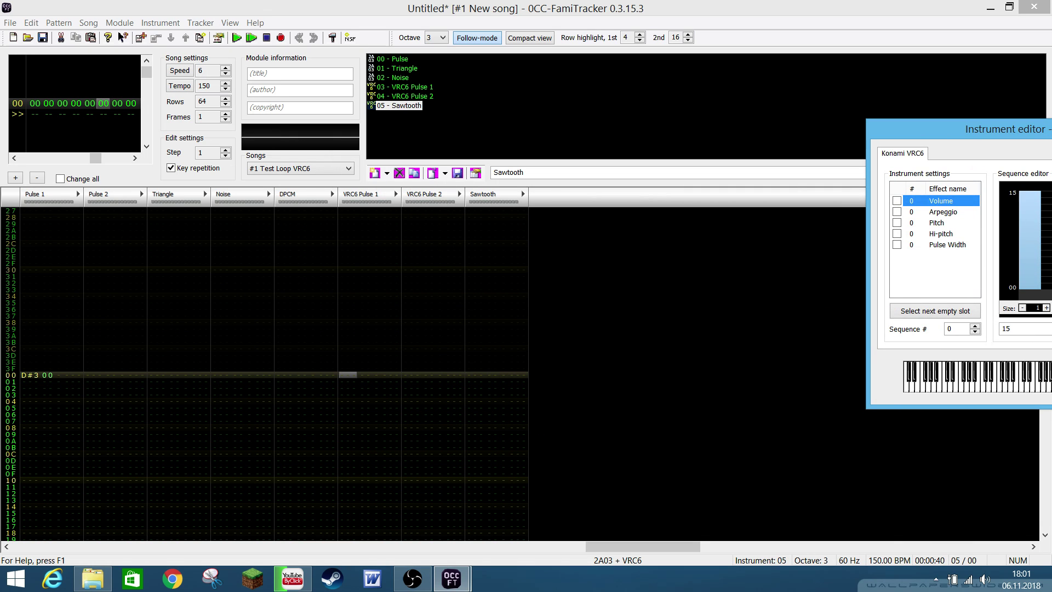
pyautogui.click(475, 375)
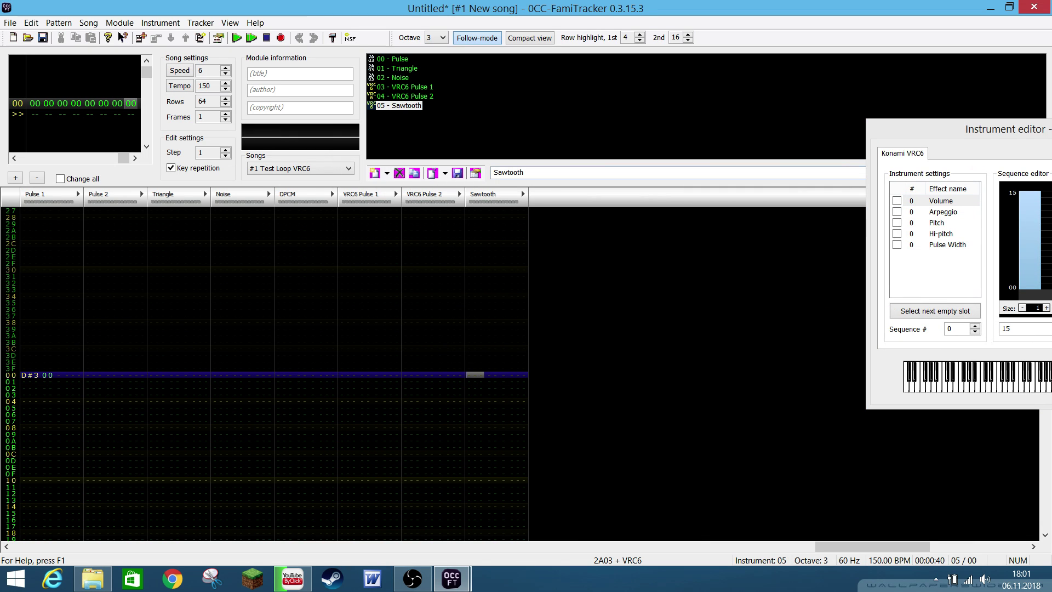
pyautogui.moveTo(904, 130); pyautogui.dragTo(256, 142)
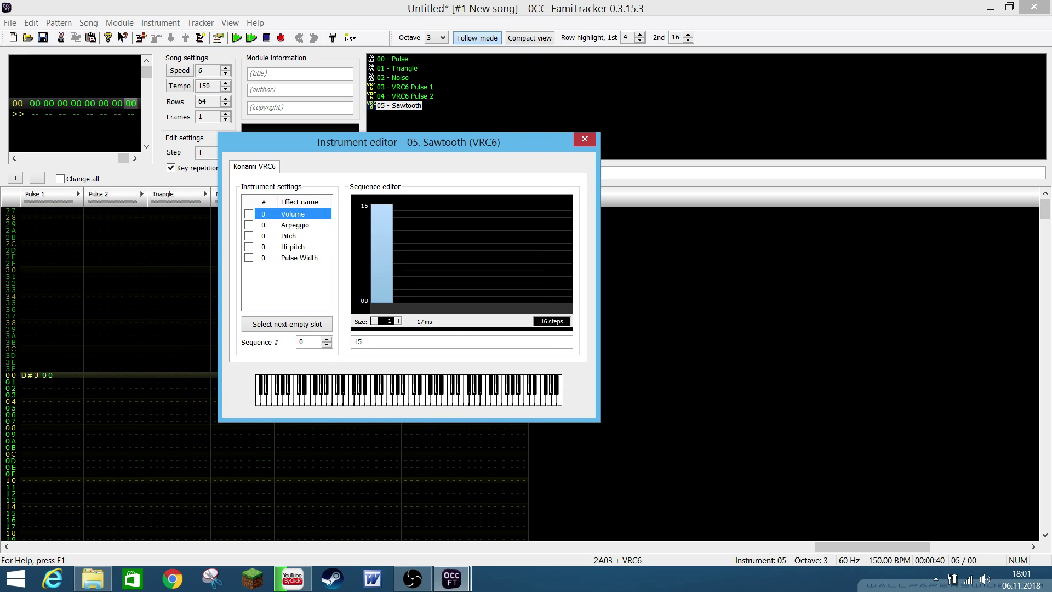
pyautogui.press('d')
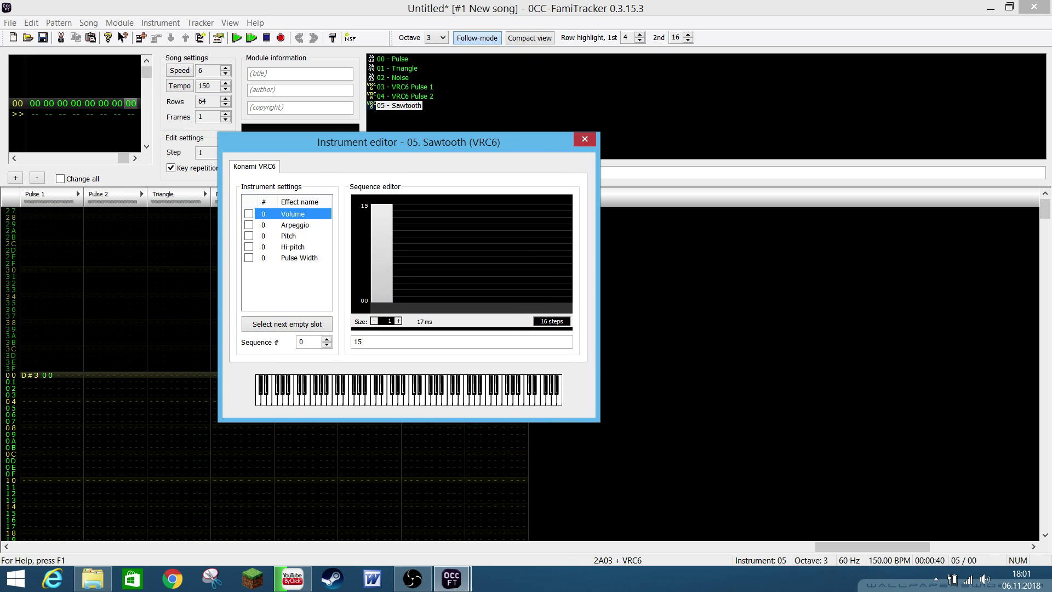
pyautogui.press('d')
pyautogui.press('d')
pyautogui.press('d')
pyautogui.press('d')
# Enable the Sawtooth instrument's Volume sequence 0 and its Pulse Width sequence, assigning Pulse Width to sequence 2
pyautogui.click(299, 257)
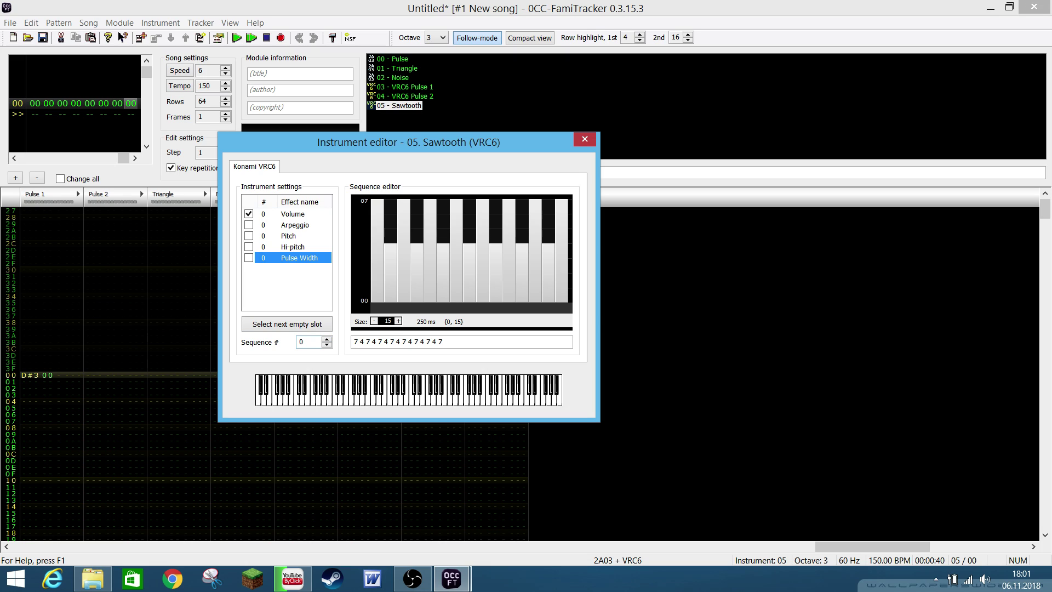
pyautogui.click(307, 342)
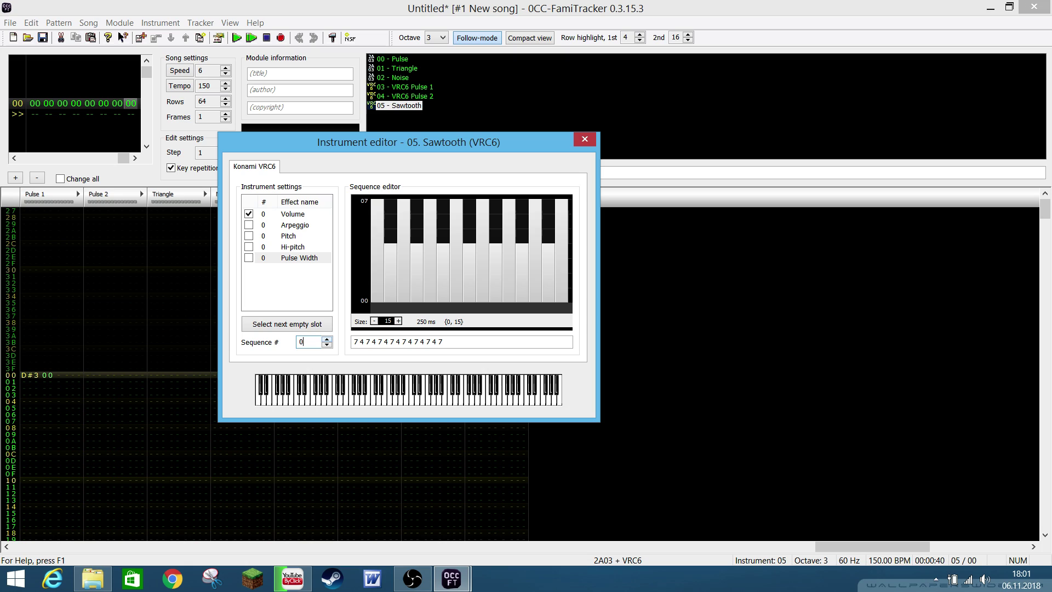
pyautogui.press('Up')
pyautogui.press('Up')
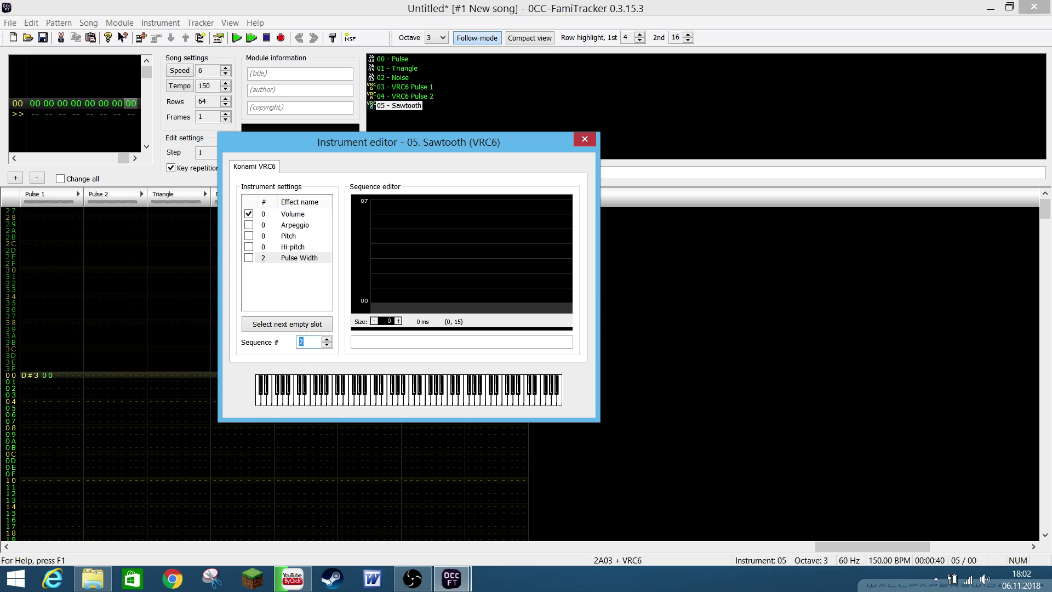
pyautogui.click(249, 258)
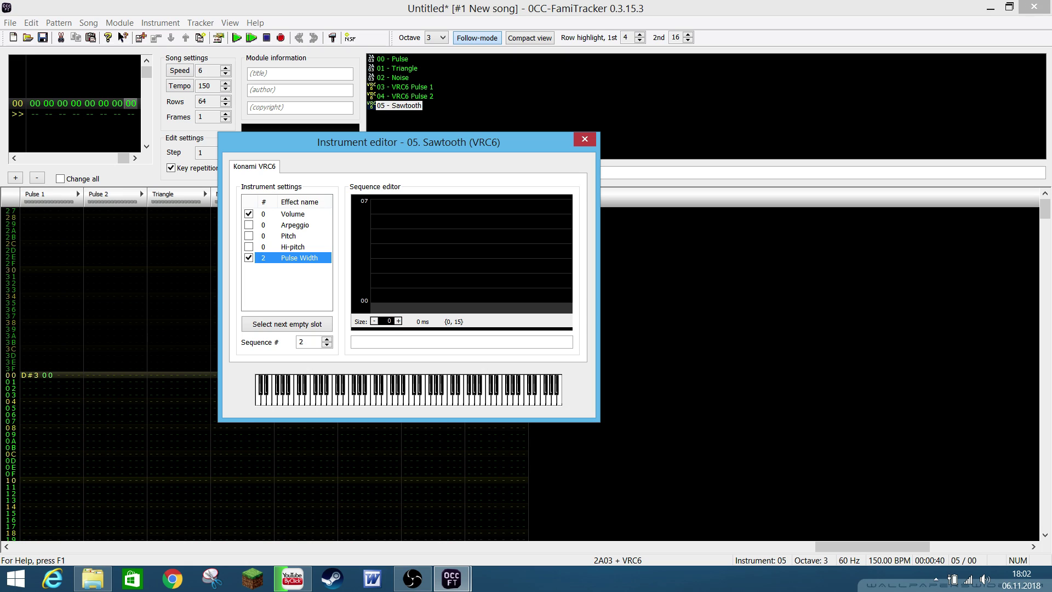
# Shape the Sawtooth instrument's Pulse Width sequence 2 as two steps with the values 4 and 7, and audition it
pyautogui.click(398, 321)
pyautogui.click(398, 321)
pyautogui.click(398, 321)
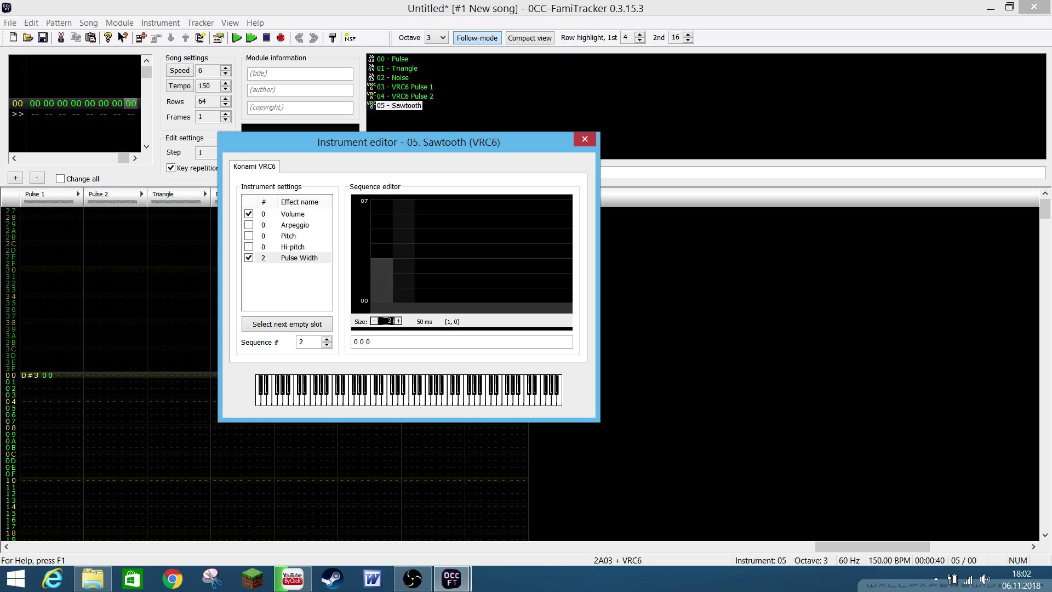
pyautogui.moveTo(382, 261); pyautogui.dragTo(382, 246)
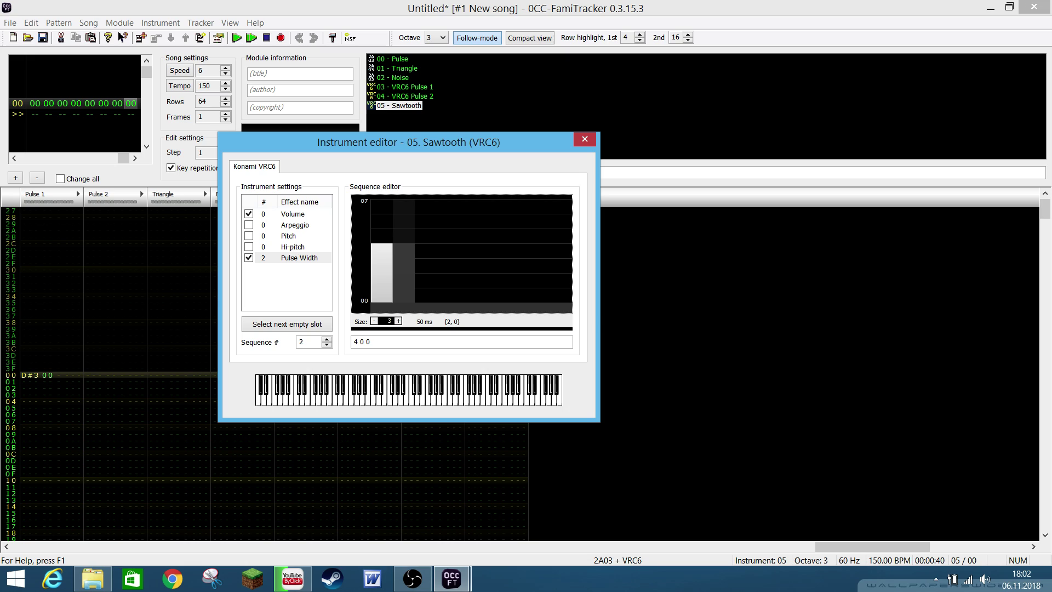
pyautogui.moveTo(403, 243); pyautogui.dragTo(403, 200)
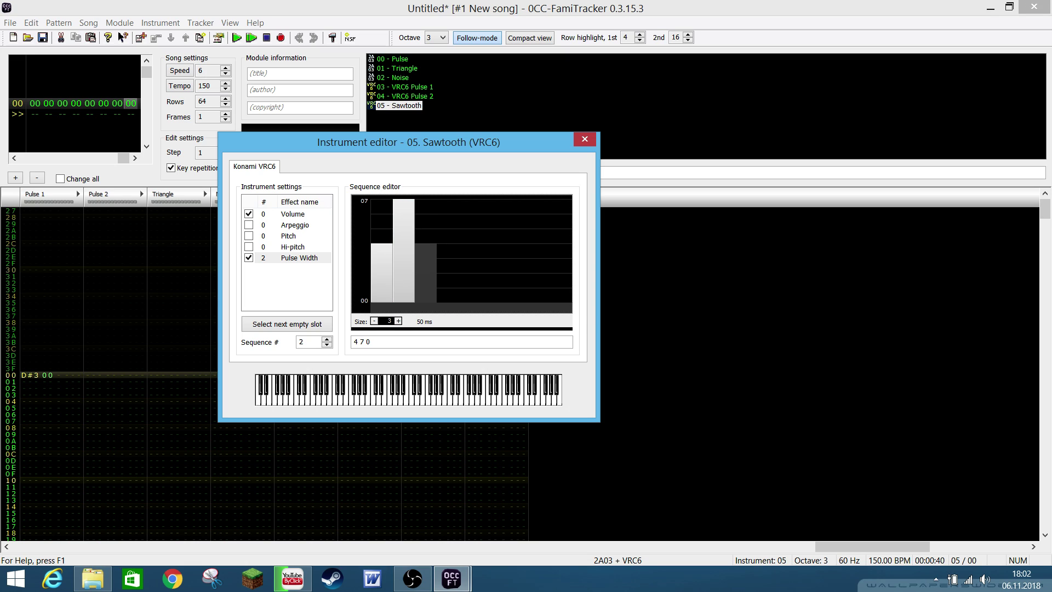
pyautogui.click(375, 321)
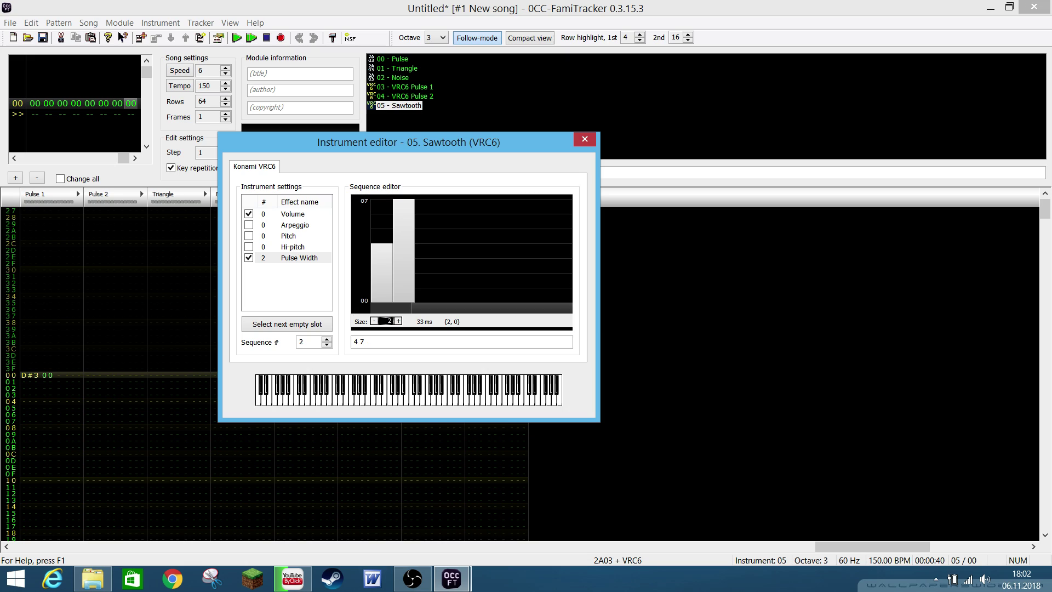
pyautogui.press('d')
pyautogui.press('d')
pyautogui.press('d')
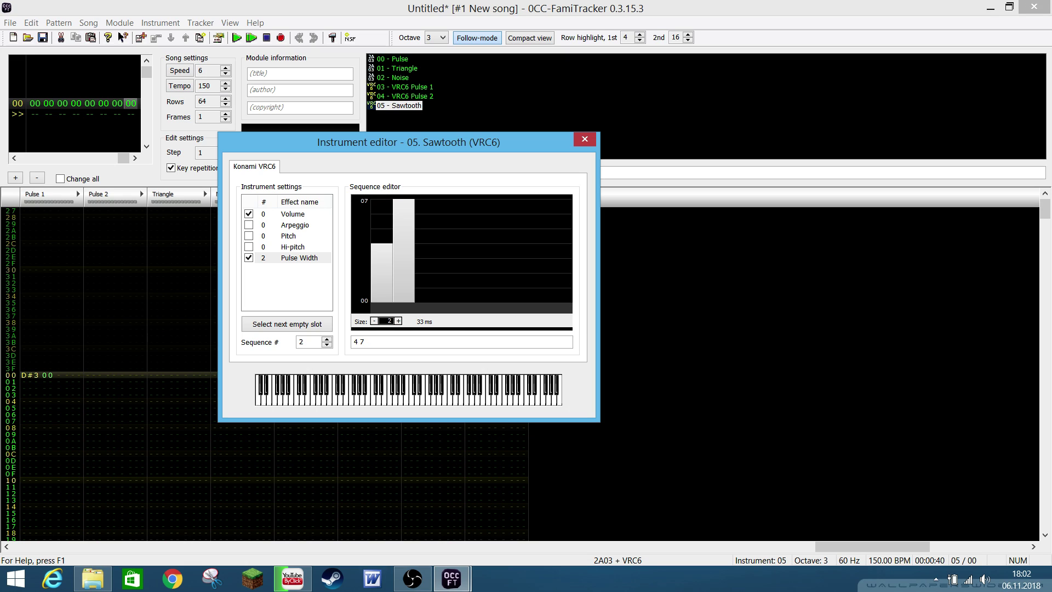
# Add one more step to the Sawtooth Pulse Width sequence, audition it repeatedly, and close the instrument editor
pyautogui.click(398, 321)
pyautogui.press('d')
pyautogui.press('d')
pyautogui.press('d')
pyautogui.press('d')
pyautogui.press('d')
pyautogui.click(585, 139)
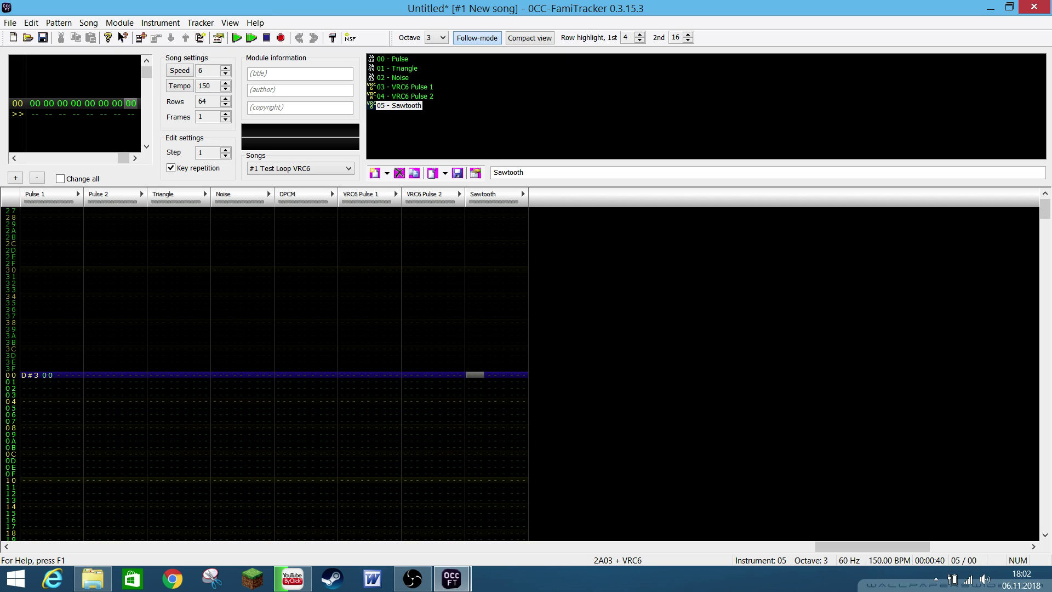
# Enable edit mode, and copy rows 00 to 3E of the Pulse 1 and Pulse 2 channels from test loop.0cc
pyautogui.press('space')
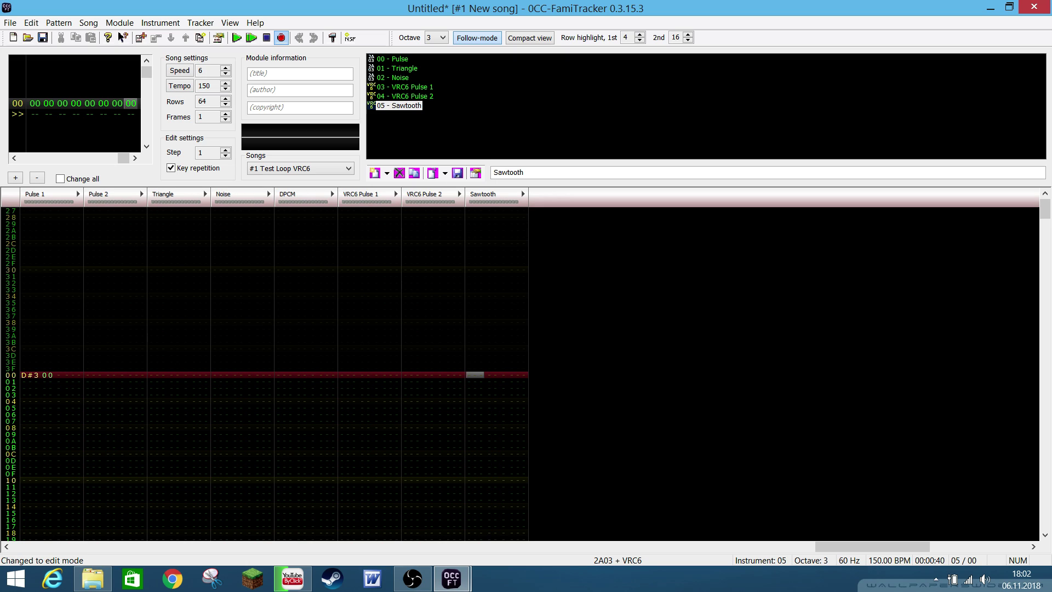
pyautogui.moveTo(452, 578)
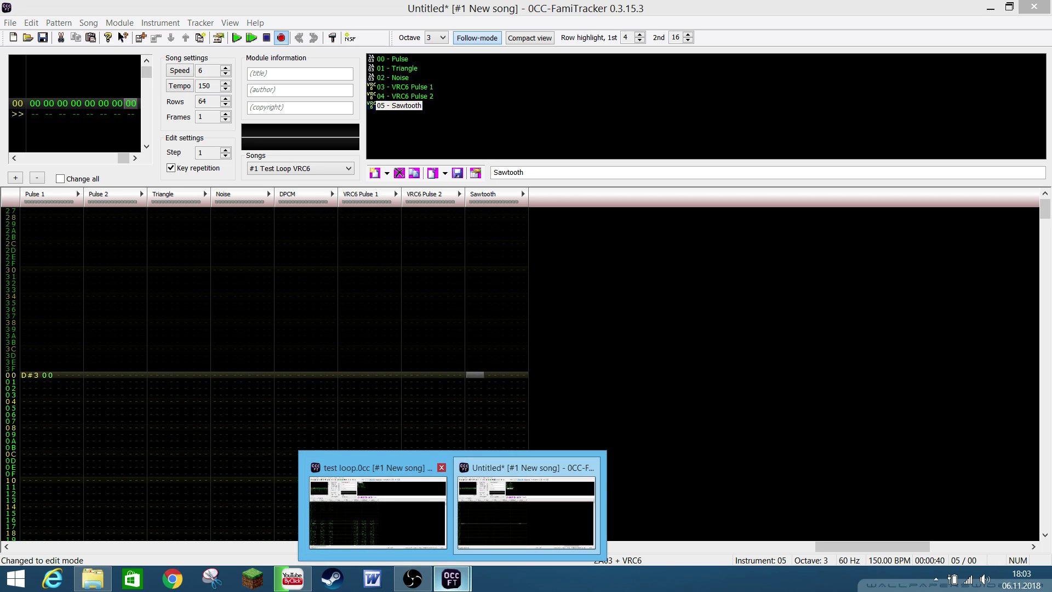
pyautogui.click(376, 509)
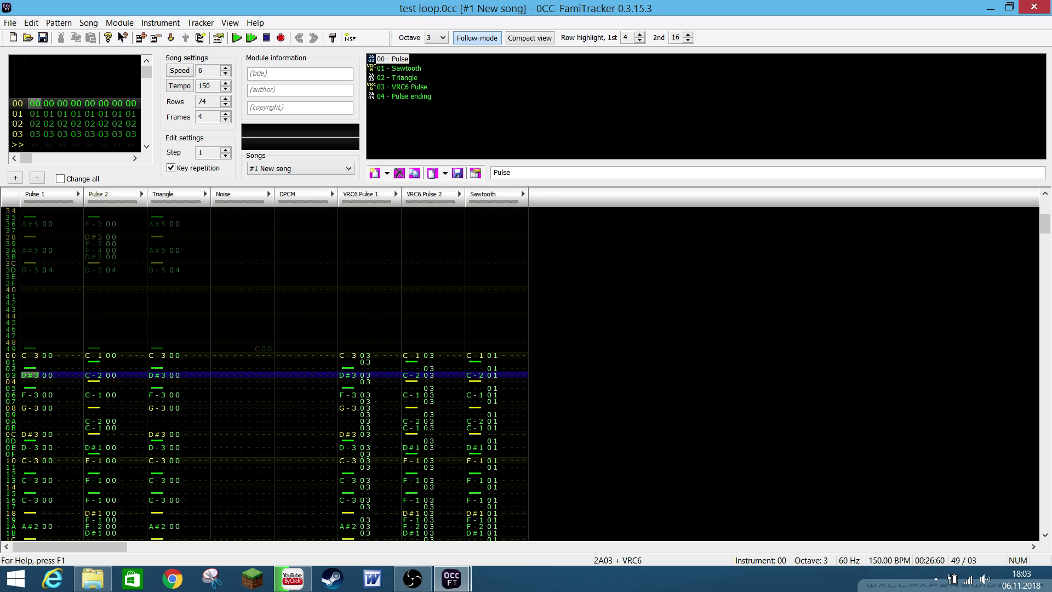
pyautogui.moveTo(28, 355); pyautogui.dragTo(140, 409)
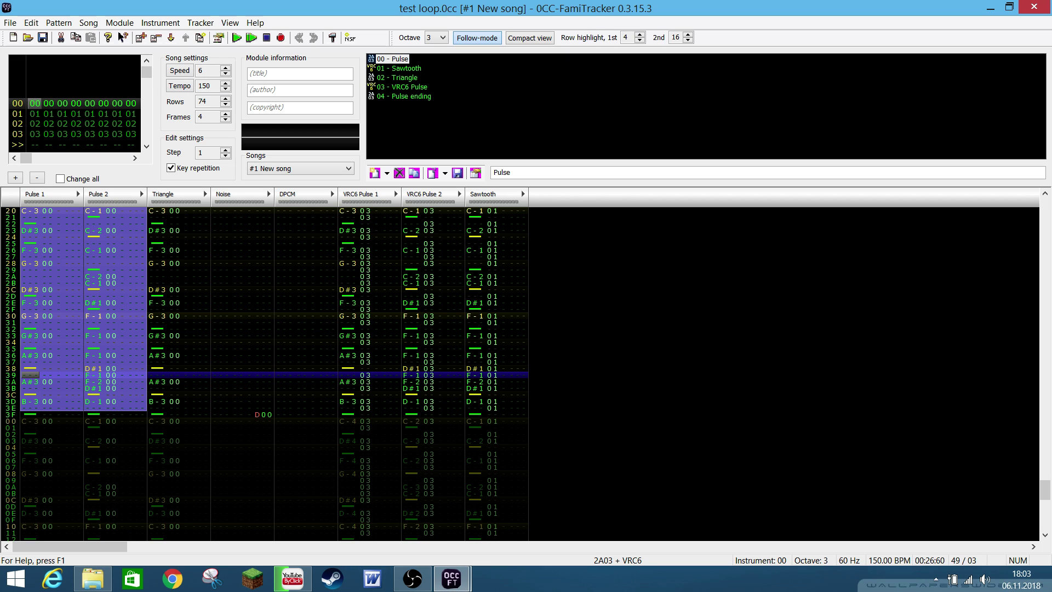
pyautogui.hotkey('ctrl', 'c')
pyautogui.scroll(10, 274, 372)
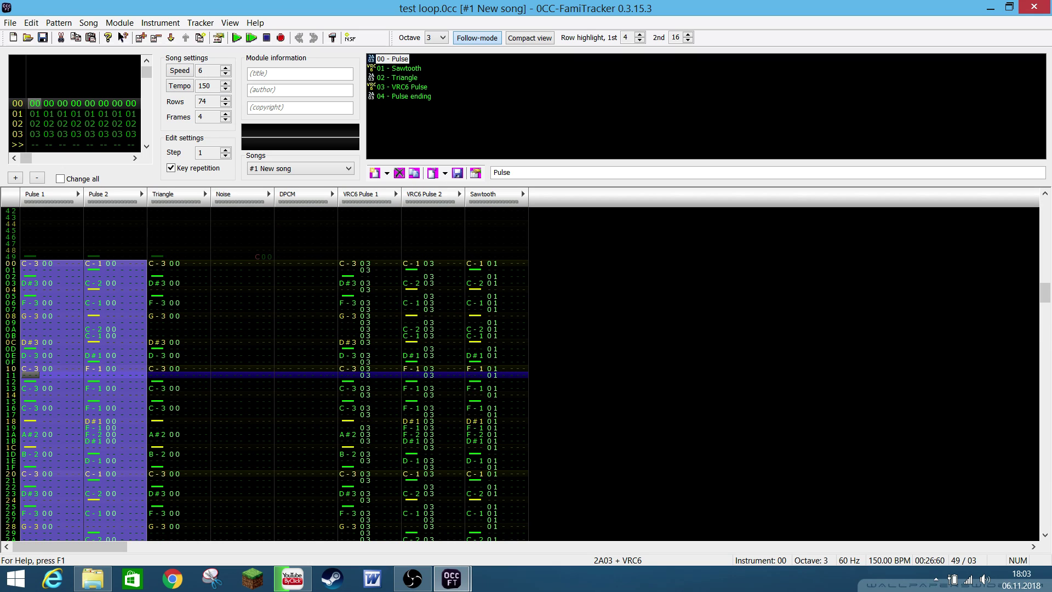
# Return to the Untitled module and delete the D#3 note in row 00 of the Pulse 1 channel
pyautogui.moveTo(452, 578)
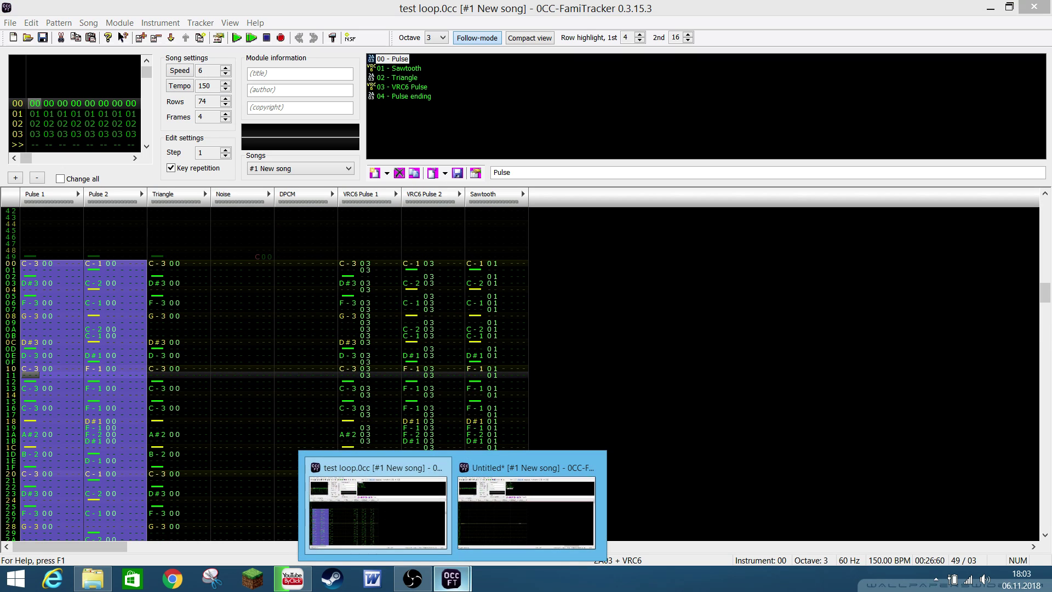
pyautogui.click(528, 504)
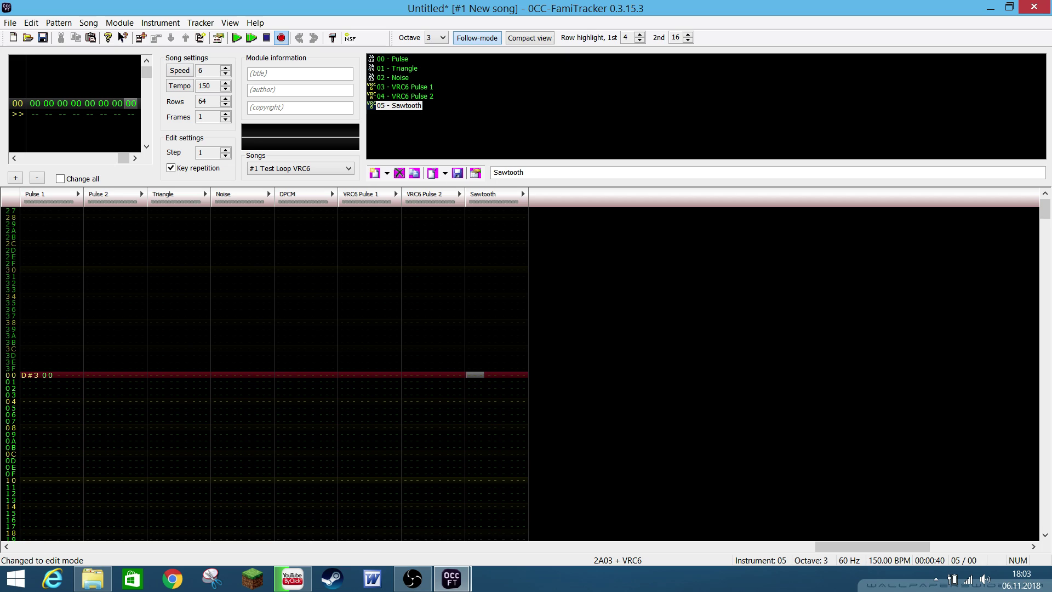
pyautogui.press('Tab')
pyautogui.press('Down')
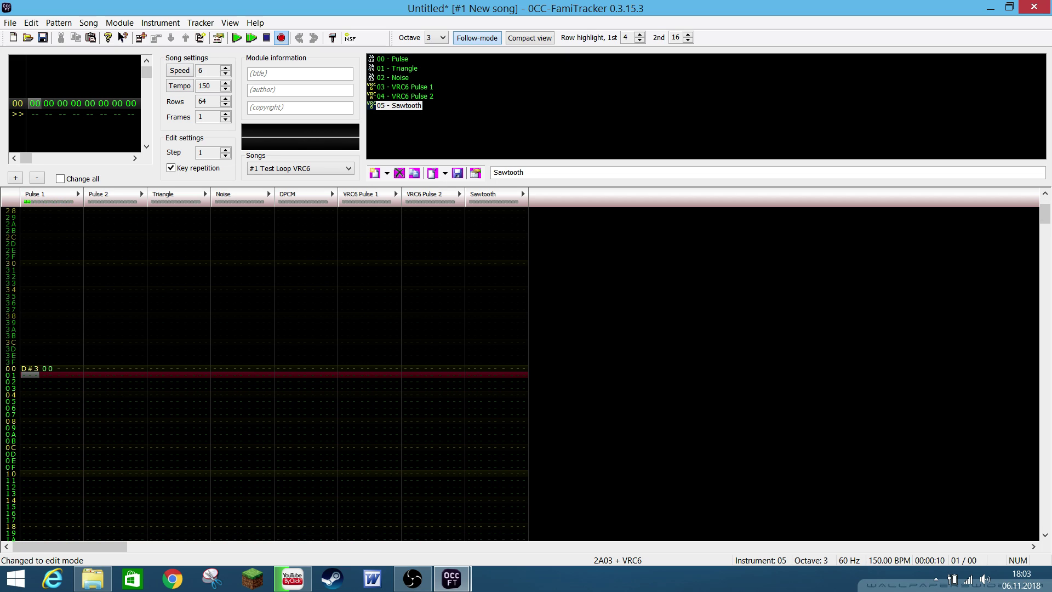
pyautogui.press('Up')
pyautogui.press('Delete')
pyautogui.press('Up')
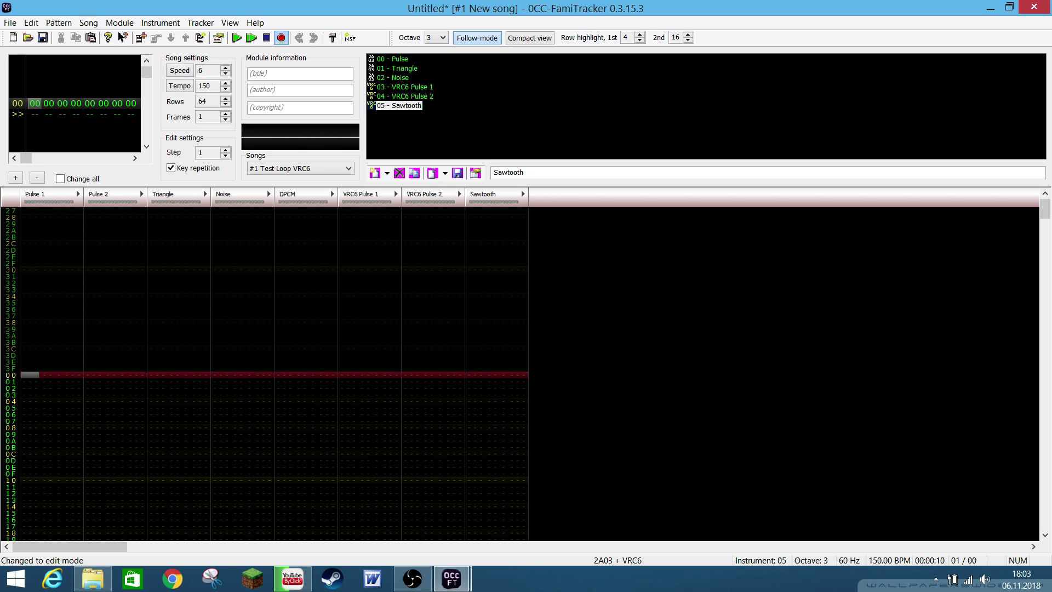
# Paste the copied Pulse 1 and Pulse 2 notes into frame 00 starting at row 00 of Pulse 1
pyautogui.hotkey('ctrl', 'v')
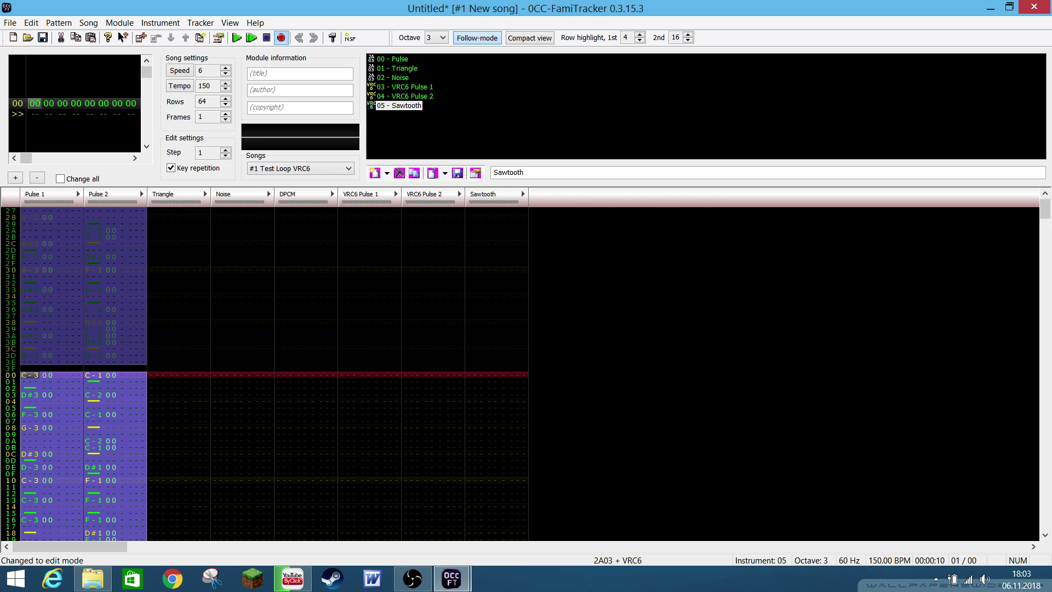
pyautogui.click(194, 348)
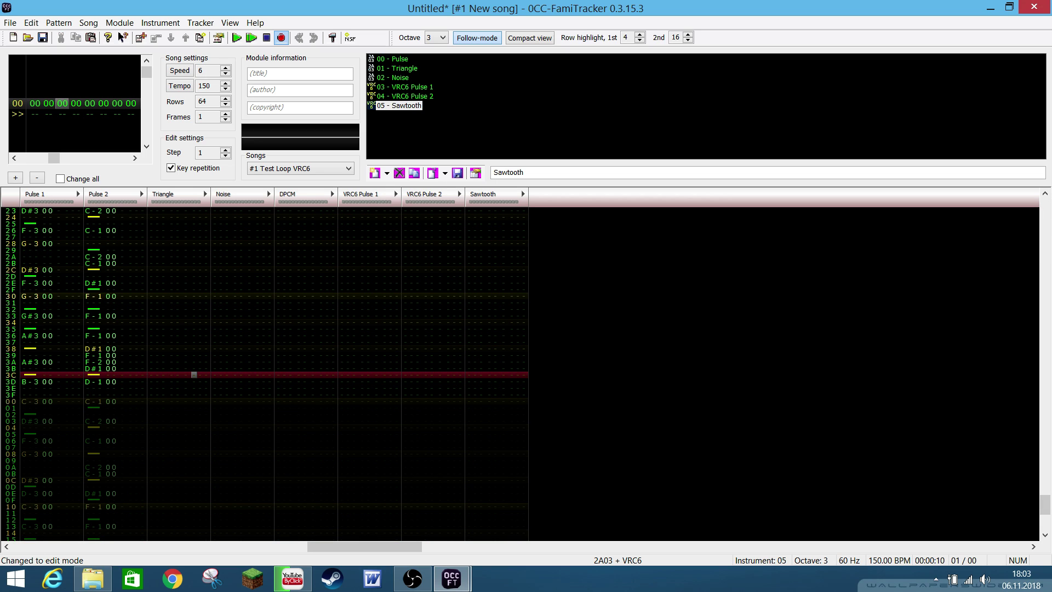
pyautogui.press('pagedown')
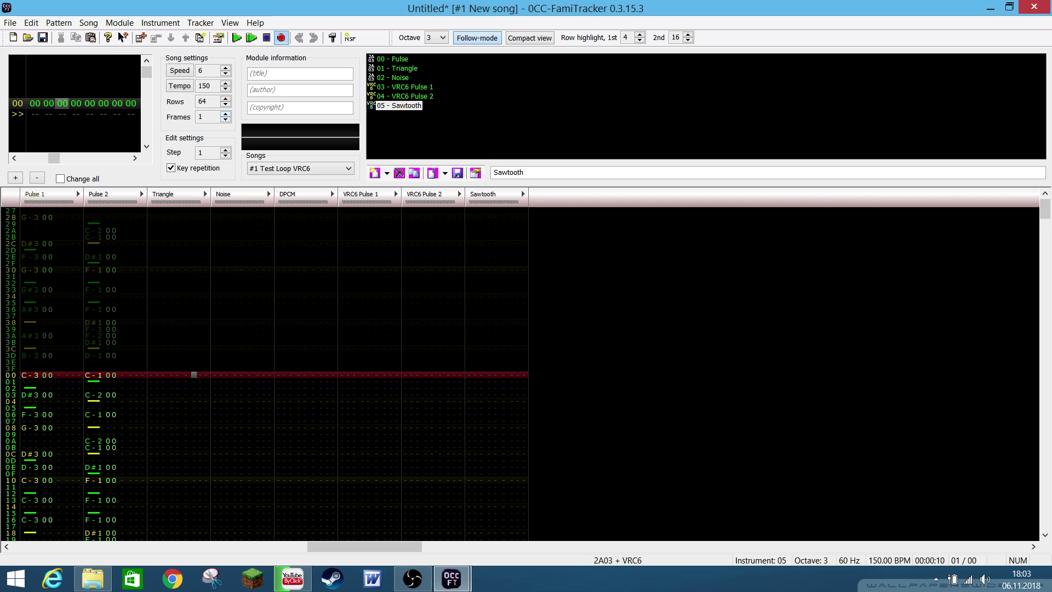
# Set the song's number of frames to 4
pyautogui.click(225, 114)
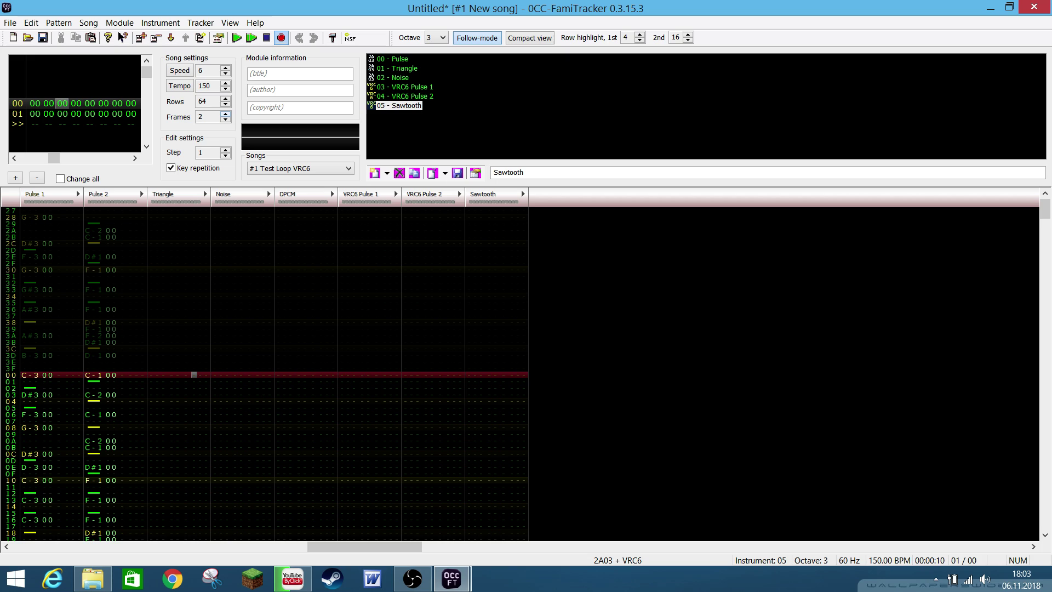
pyautogui.click(225, 114)
pyautogui.click(225, 114)
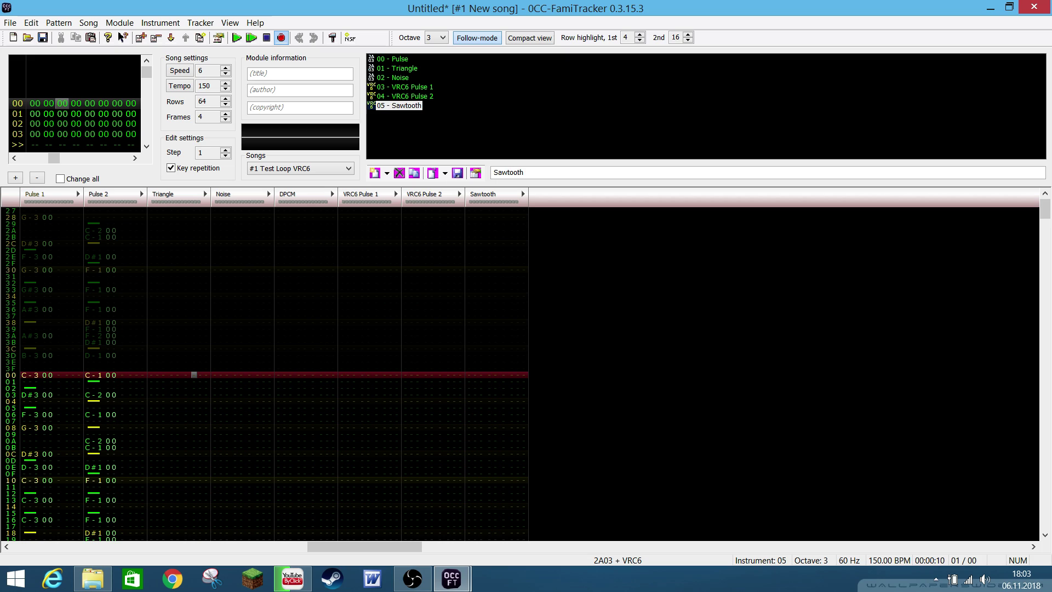
# Turn on changing all channels together and assign patterns 01, 02 and 03 to frames 01, 02 and 03
pyautogui.click(63, 103)
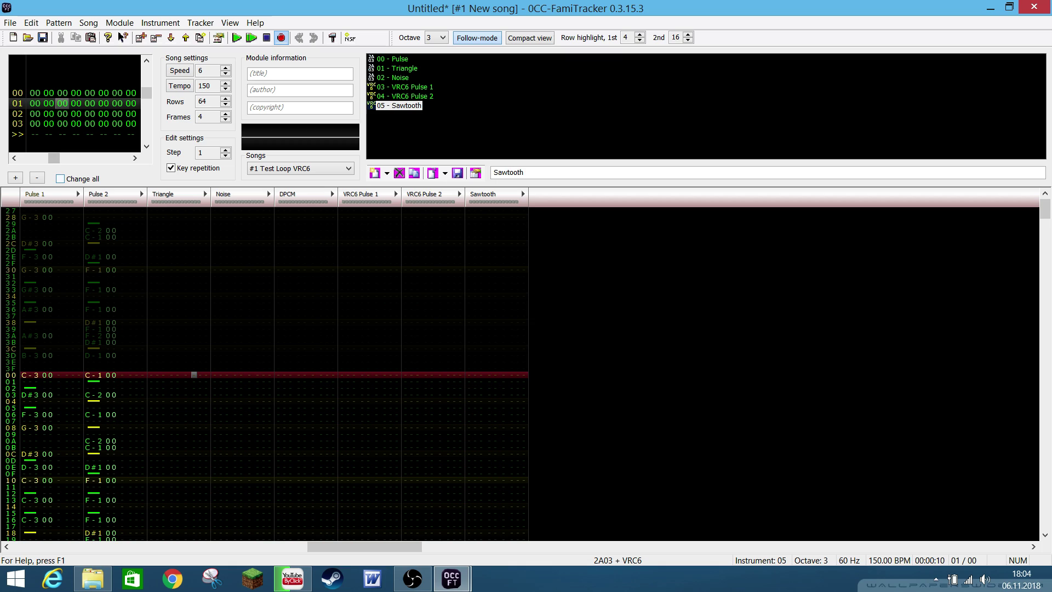
pyautogui.click(60, 178)
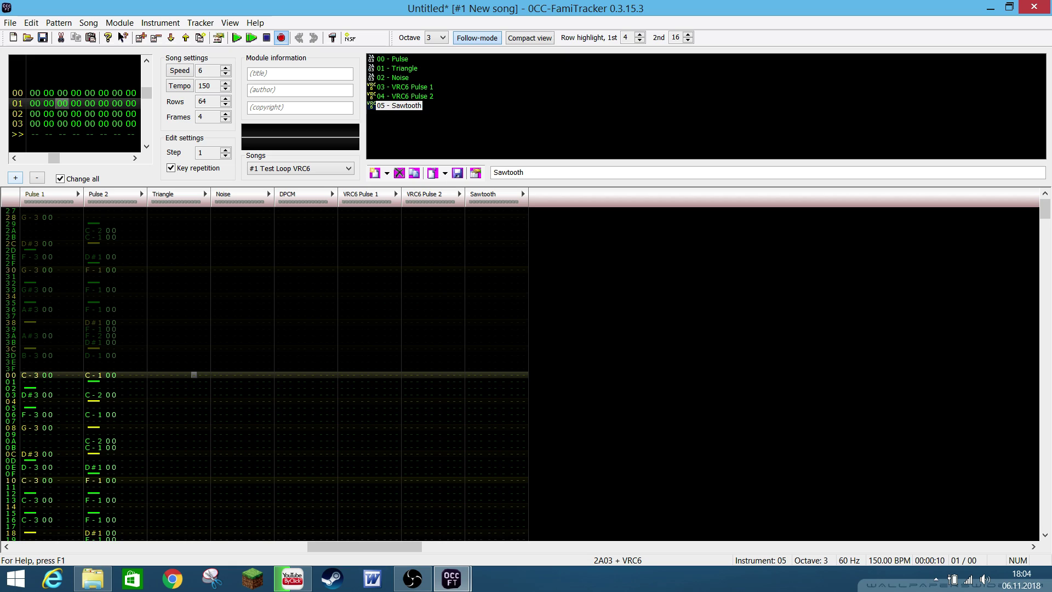
pyautogui.click(15, 177)
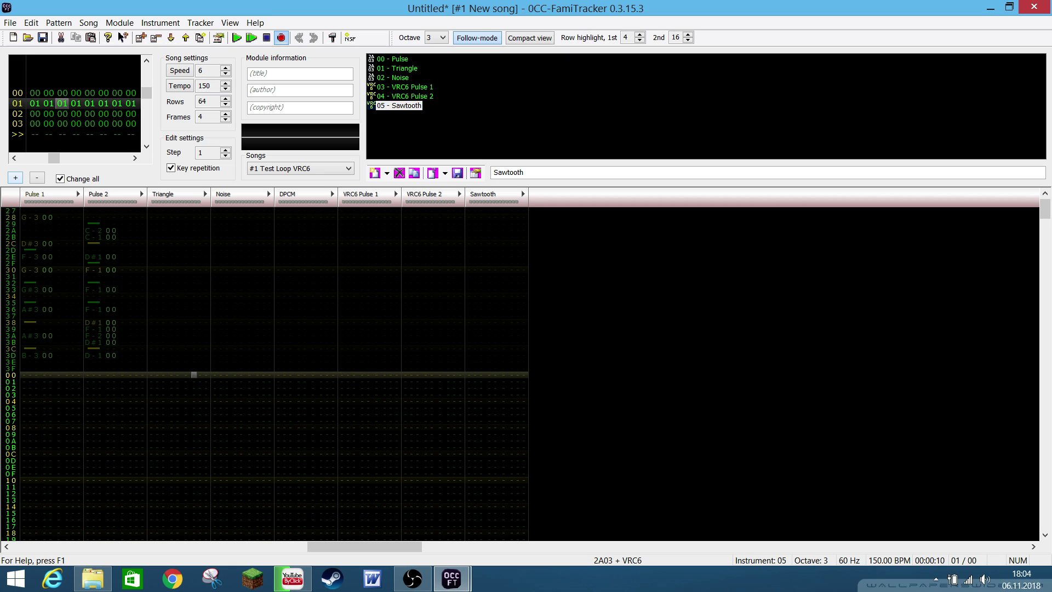
pyautogui.click(35, 114)
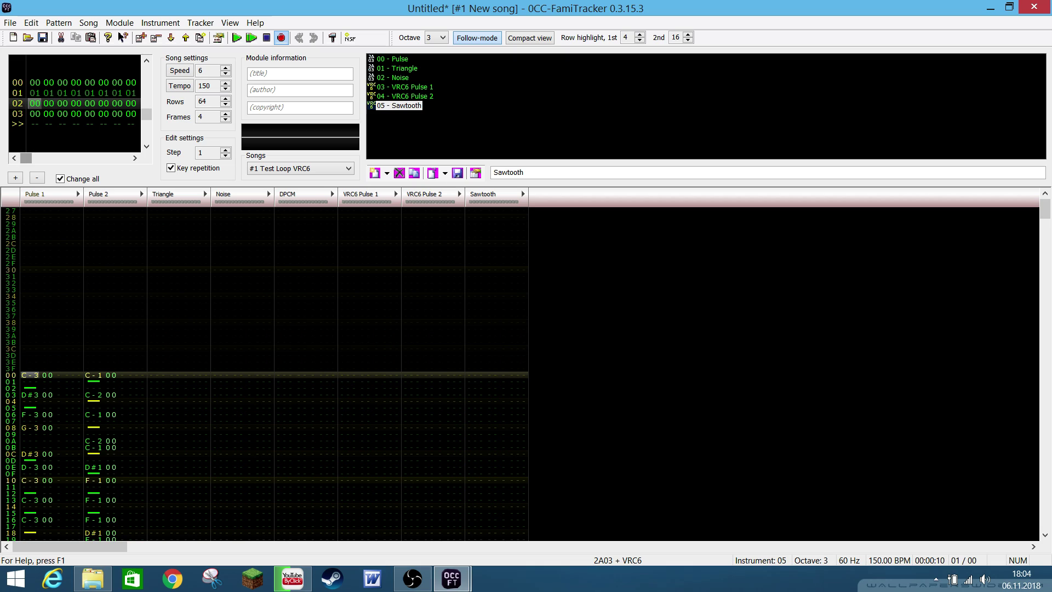
pyautogui.click(15, 177)
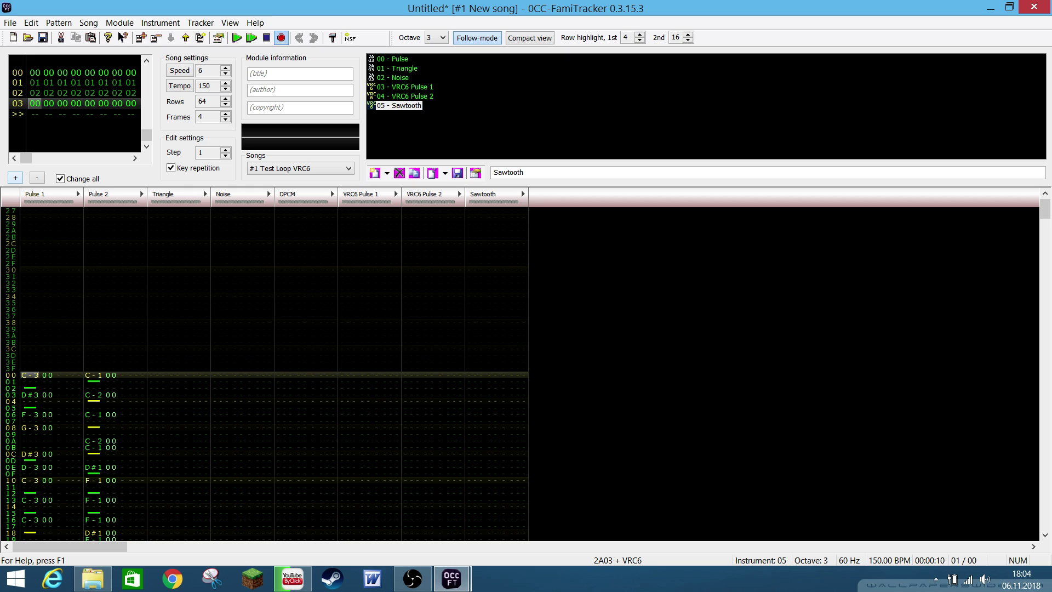
pyautogui.click(15, 177)
pyautogui.click(15, 178)
pyautogui.click(15, 178)
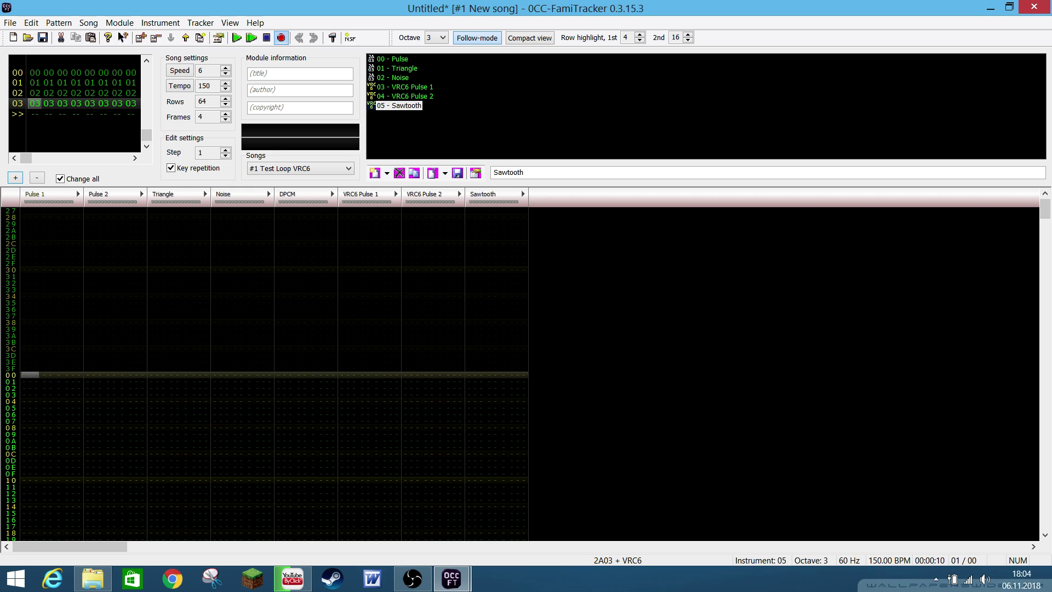
# Go back to frame 00 and look through frames 00 and 01 and the Triangle and Noise channels
pyautogui.click(62, 72)
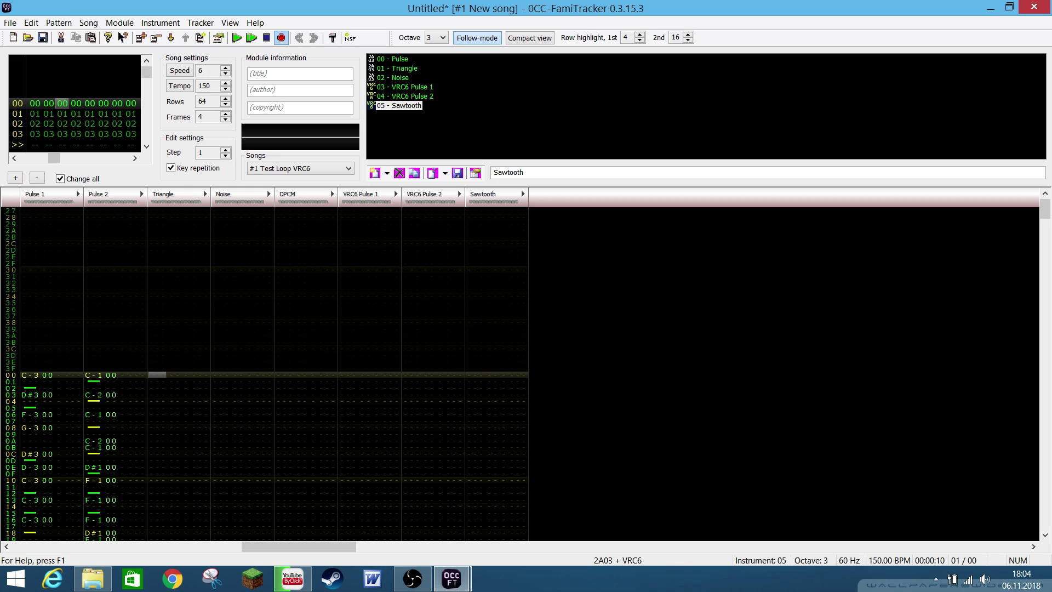
pyautogui.click(185, 369)
pyautogui.click(185, 401)
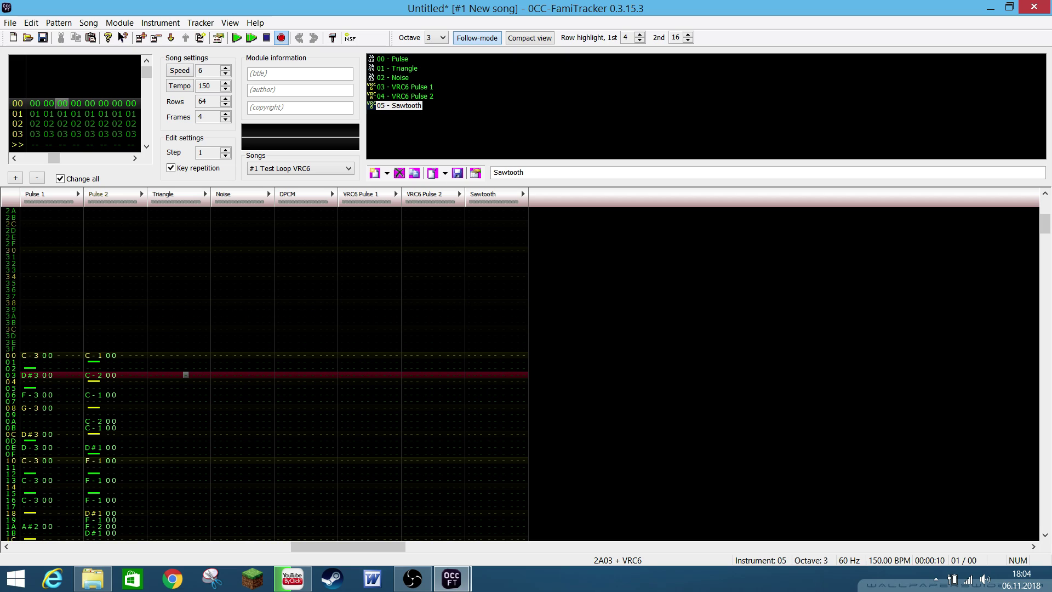
pyautogui.hotkey('ctrl', 'Right')
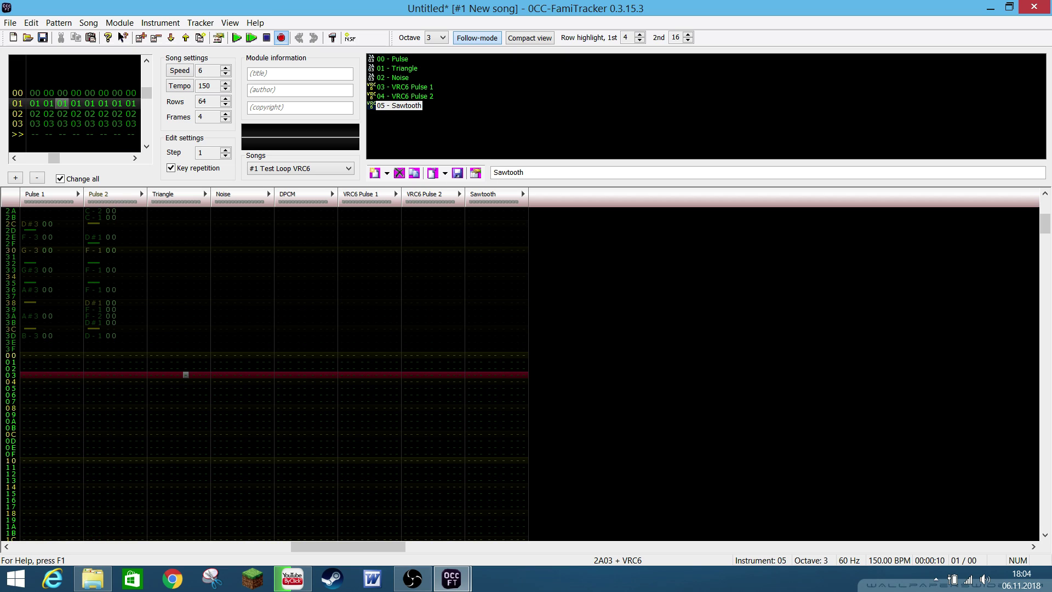
pyautogui.hotkey('ctrl', 'Left')
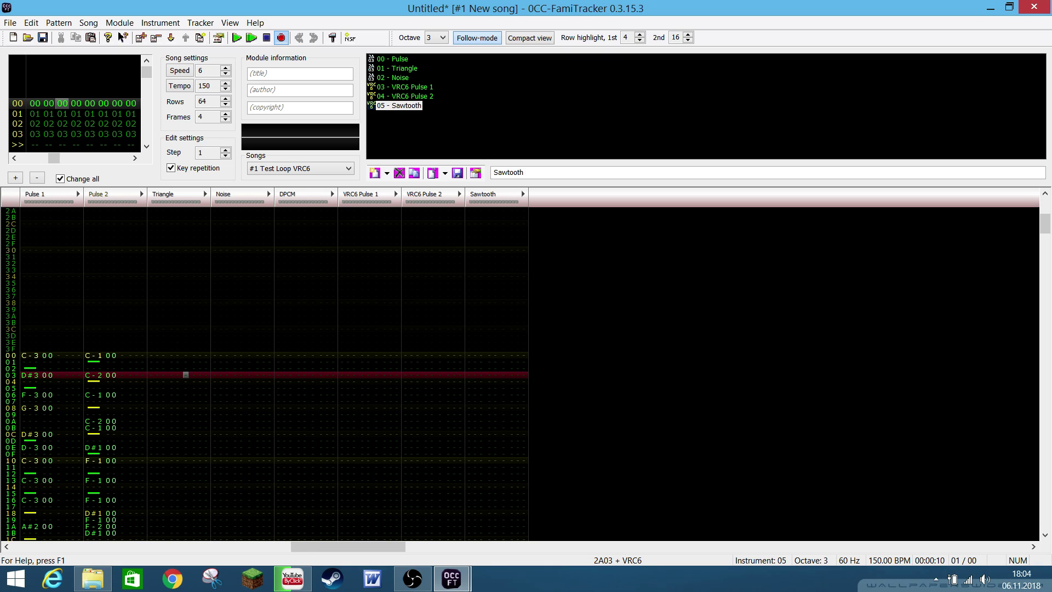
pyautogui.press('Tab')
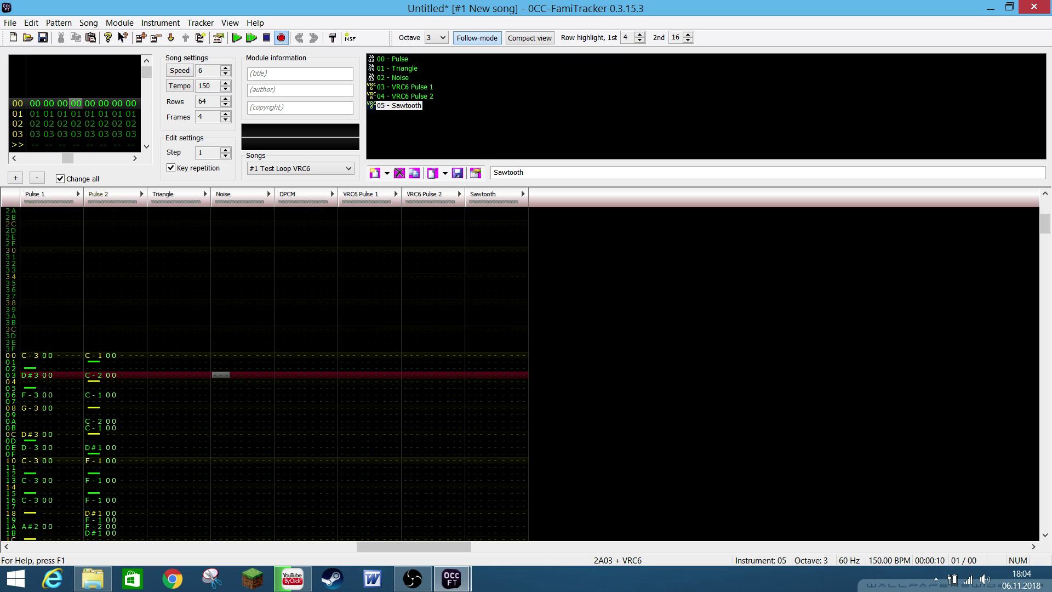
pyautogui.hotkey('shift', 'Tab')
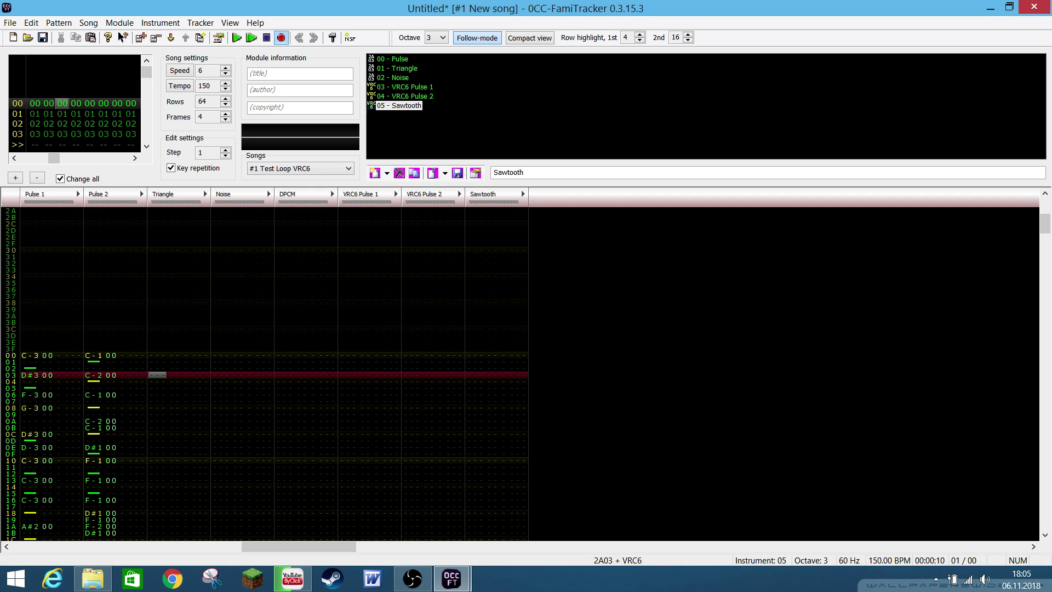
# Examine the rows of frame 00 down to row 03 of frame 01, ending in the Pulse 1 channel
pyautogui.press('Down')
pyautogui.press('Down')
pyautogui.press('Down')
pyautogui.press('Down')
pyautogui.press('Down')
pyautogui.press('Down')
pyautogui.press('Down')
pyautogui.press('Down')
pyautogui.press('Down')
pyautogui.press('Down')
pyautogui.press('Down')
pyautogui.press('Down')
pyautogui.press('Down')
pyautogui.press('Down')
pyautogui.press('Down')
pyautogui.press('Down')
pyautogui.press('Down')
pyautogui.press('Down')
pyautogui.press('Down')
pyautogui.press('Down')
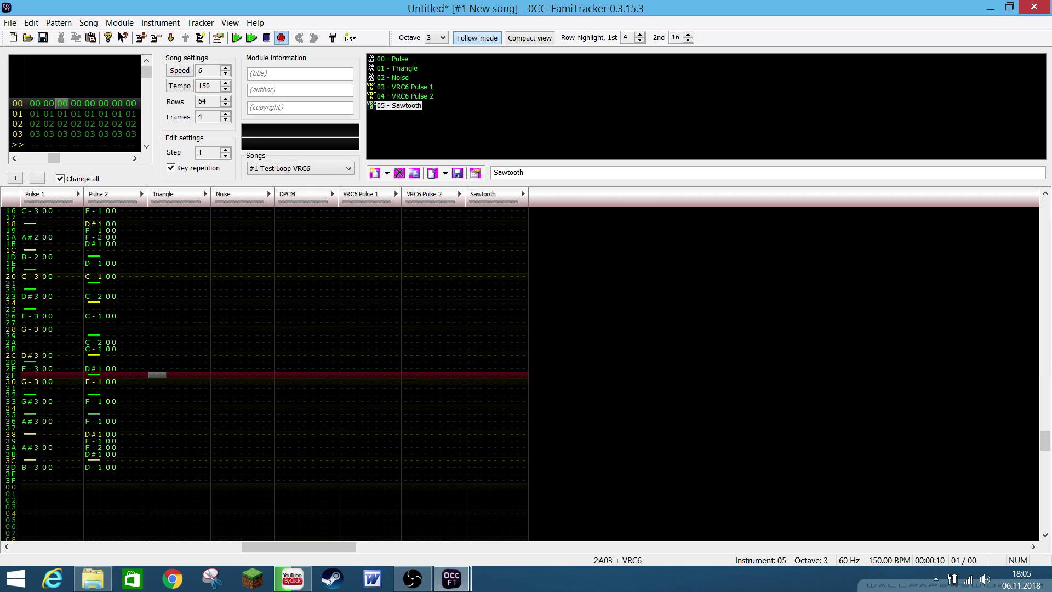
pyautogui.press('Down')
pyautogui.press('Down')
pyautogui.press('Down')
pyautogui.press('Down')
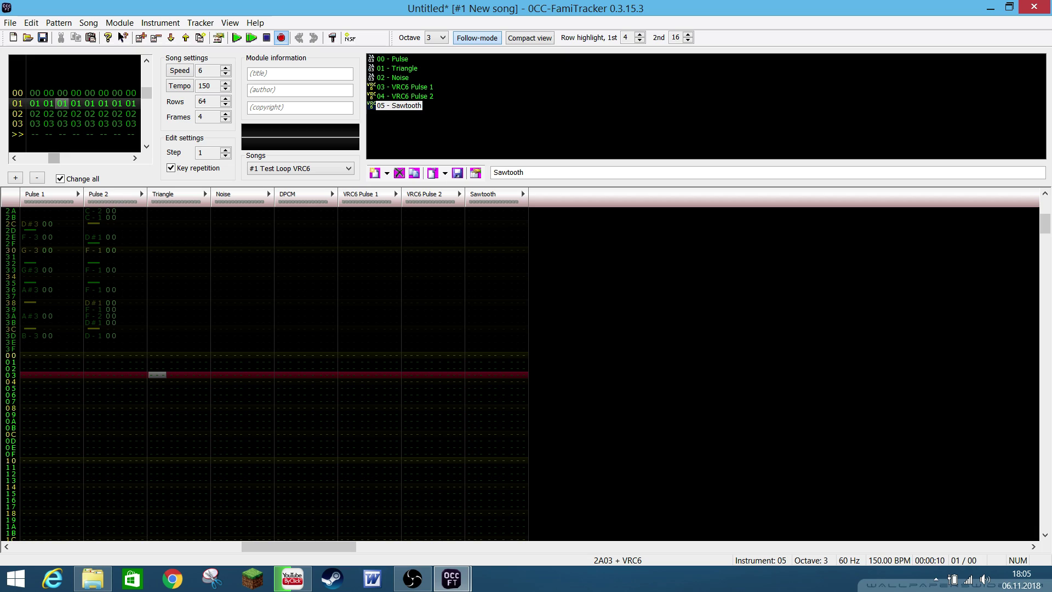
pyautogui.hotkey('shift', 'Tab')
pyautogui.hotkey('shift', 'Tab')
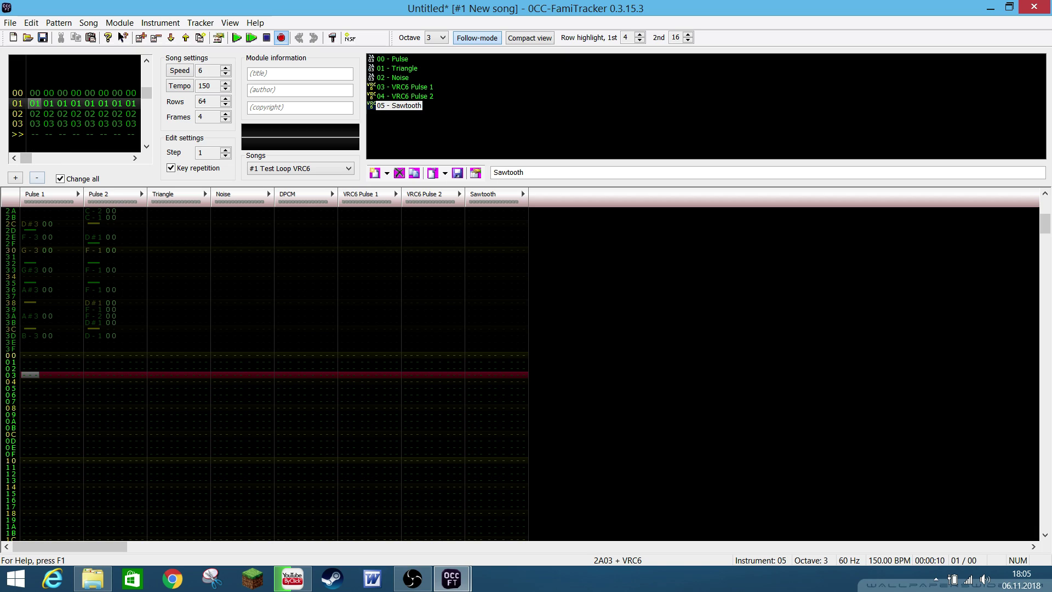
# Lower the patterns of frame 01 to 00 across all channels, and raise them back to 01
pyautogui.click(37, 177)
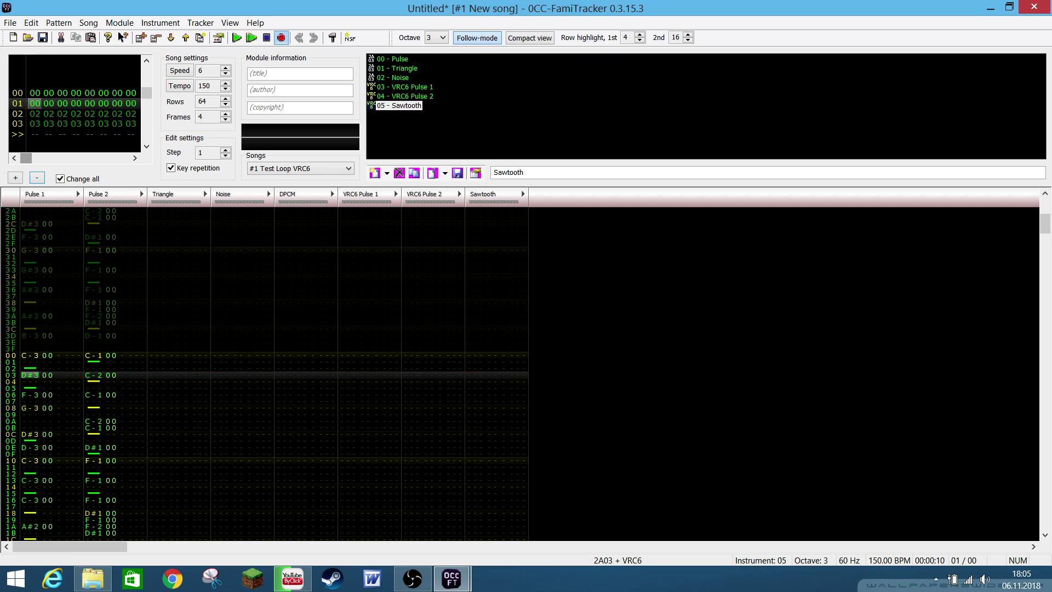
pyautogui.click(15, 177)
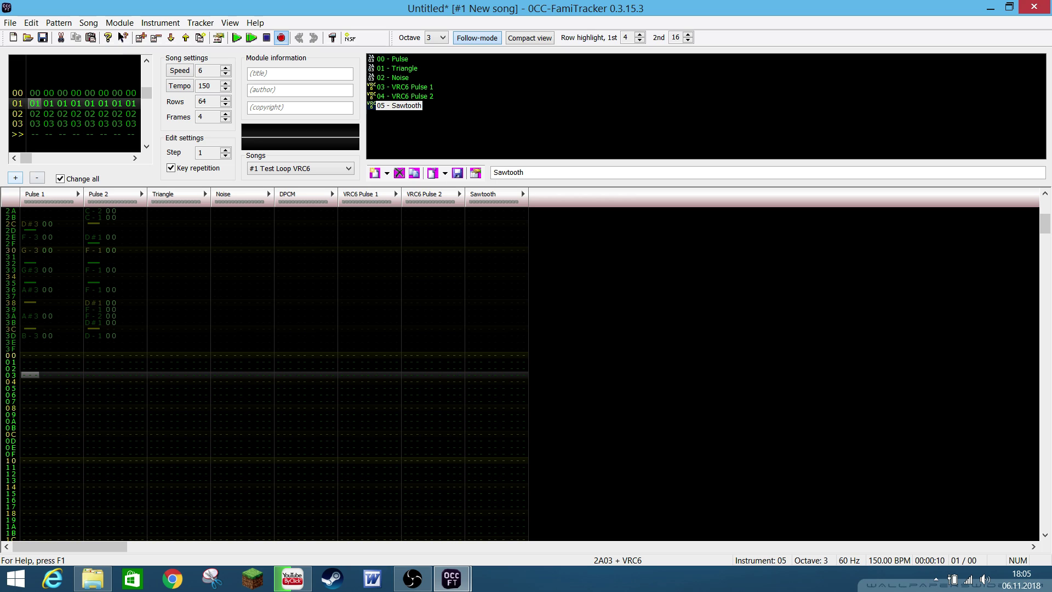
# Play frame 00 from its start and stop playback shortly into frame 01
pyautogui.click(241, 263)
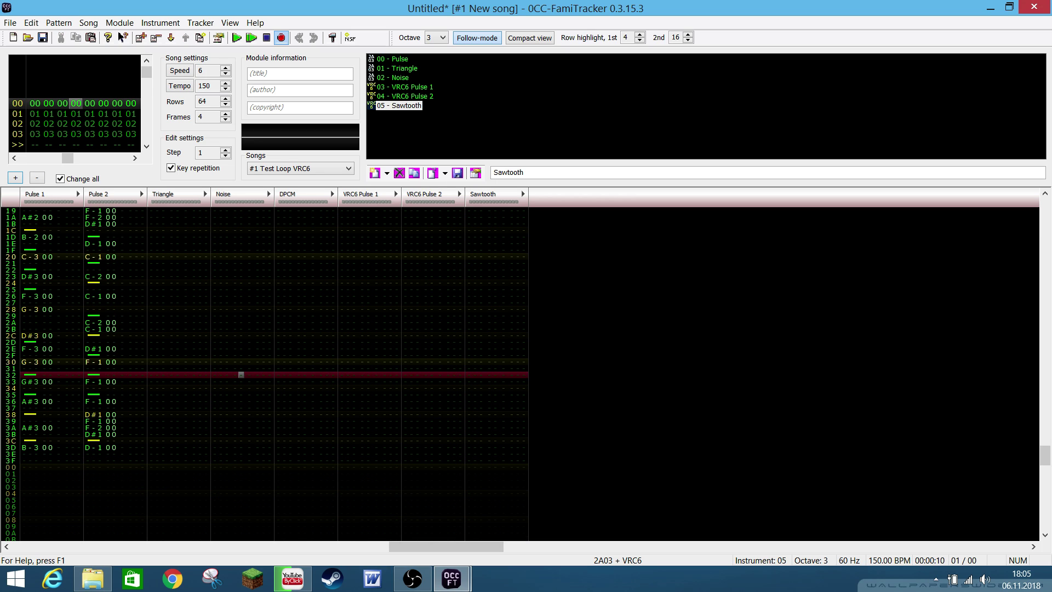
pyautogui.press('Up')
pyautogui.press('Up')
pyautogui.press('Up')
pyautogui.press('Up')
pyautogui.press('Up')
pyautogui.press('Up')
pyautogui.press('Up')
pyautogui.press('Up')
pyautogui.press('Up')
pyautogui.press('Up')
pyautogui.press('Up')
pyautogui.press('Up')
pyautogui.press('Up')
pyautogui.press('Up')
pyautogui.press('Up')
pyautogui.press('Up')
pyautogui.press('Up')
pyautogui.press('Up')
pyautogui.press('Up')
pyautogui.press('Up')
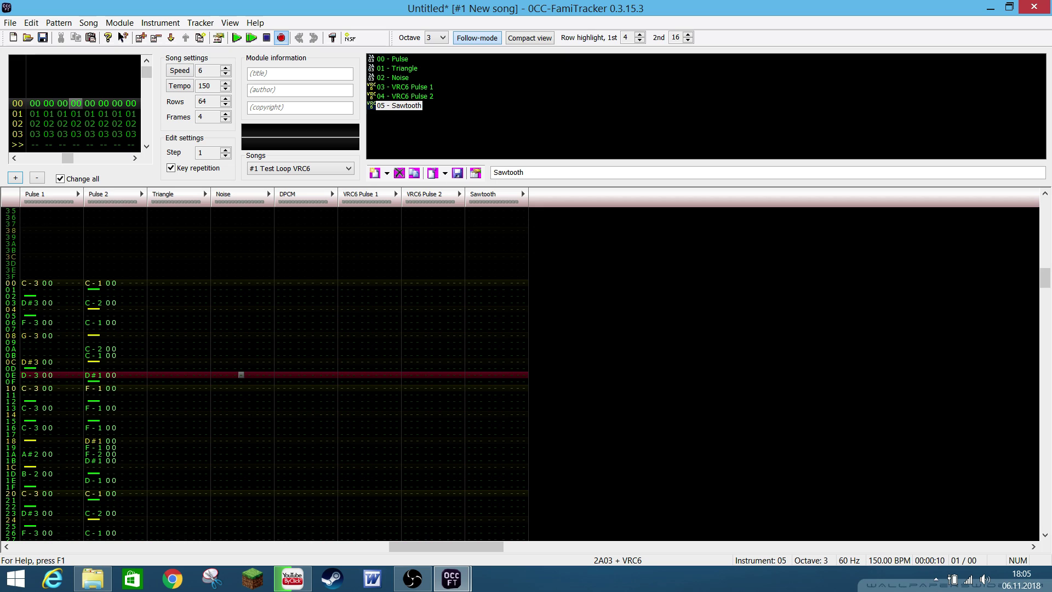
pyautogui.press('Up')
pyautogui.press('Up')
pyautogui.press('Up')
pyautogui.press('Up')
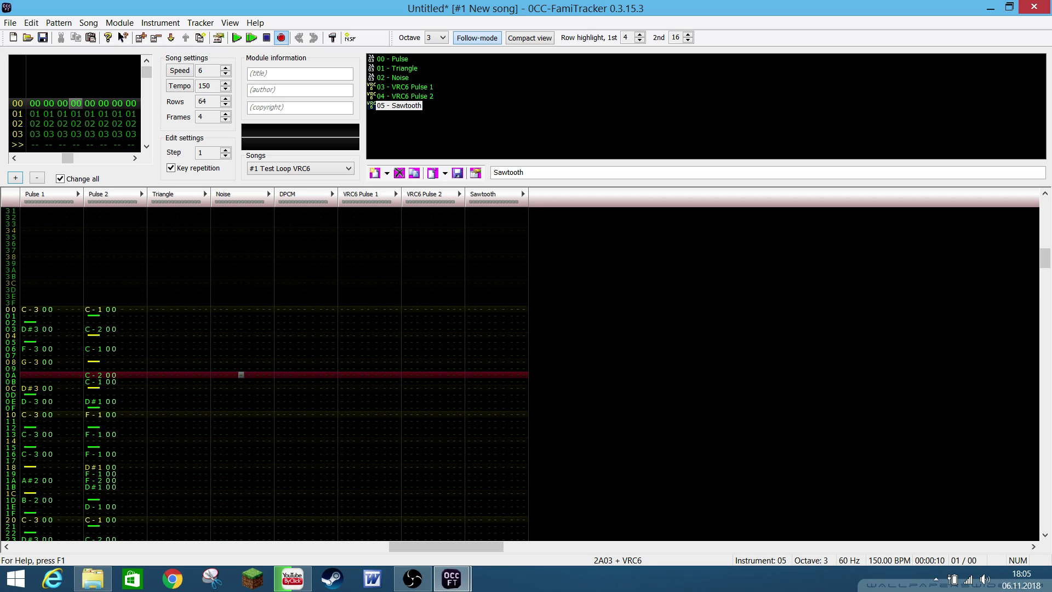
pyautogui.press('Up')
pyautogui.press('Up')
pyautogui.press('Up')
pyautogui.press('Up')
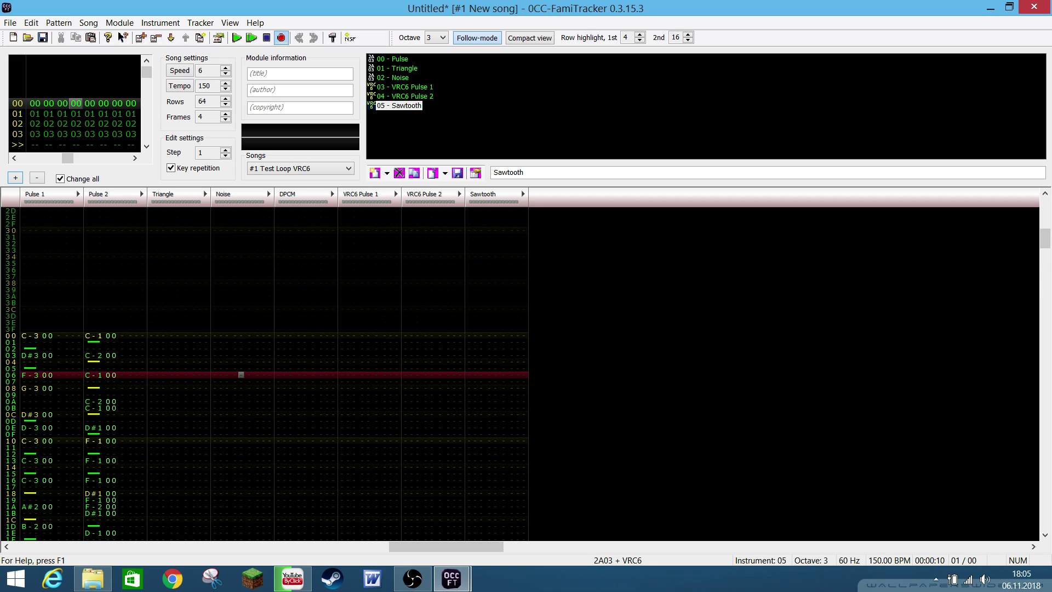
pyautogui.press('Return')
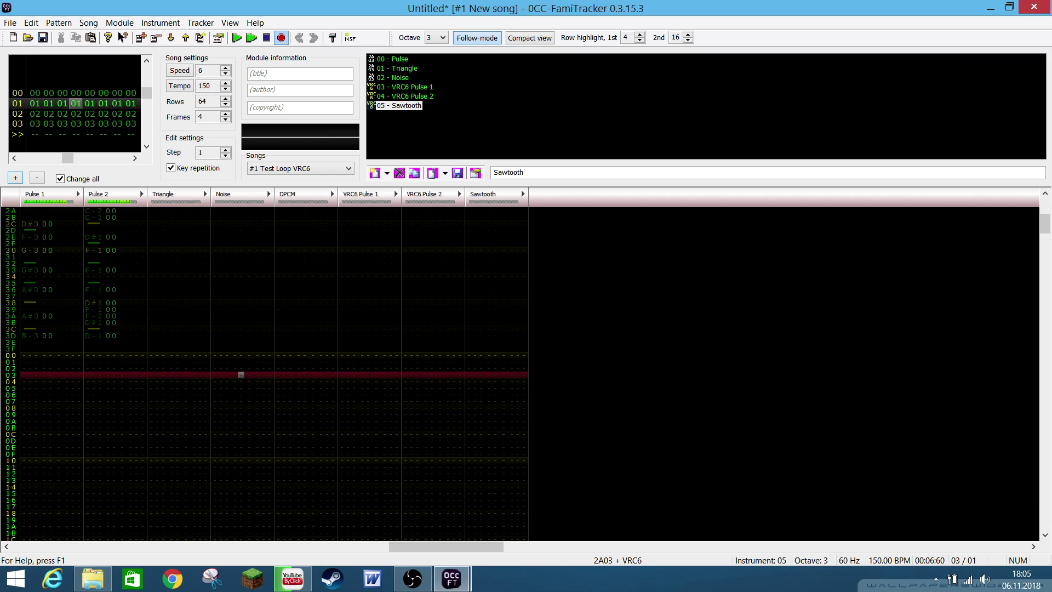
pyautogui.press('Return')
pyautogui.press('Down')
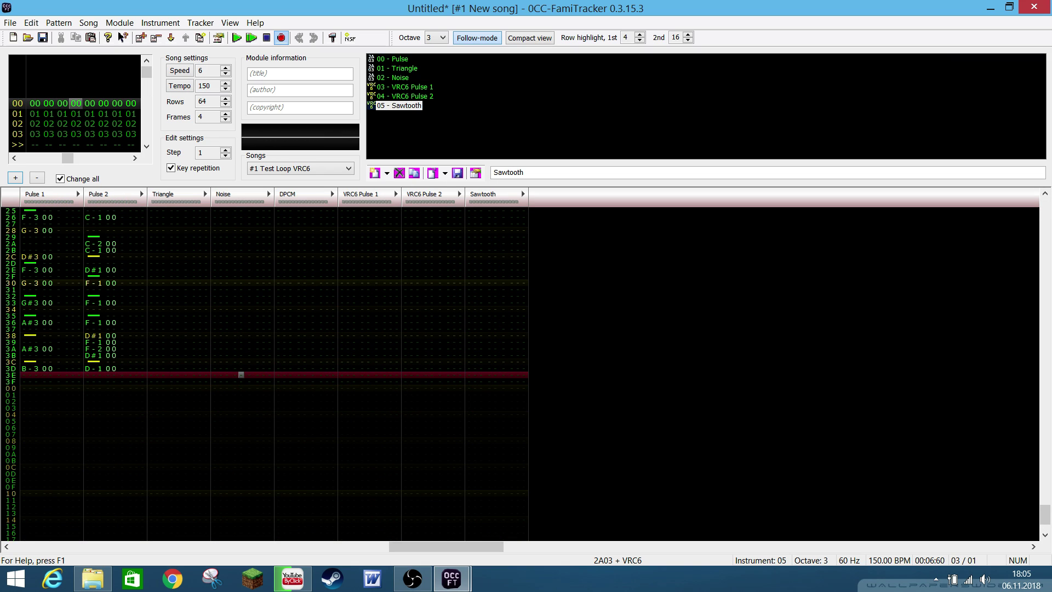
pyautogui.write('01')
pyautogui.hotkey('ctrl', 'z')
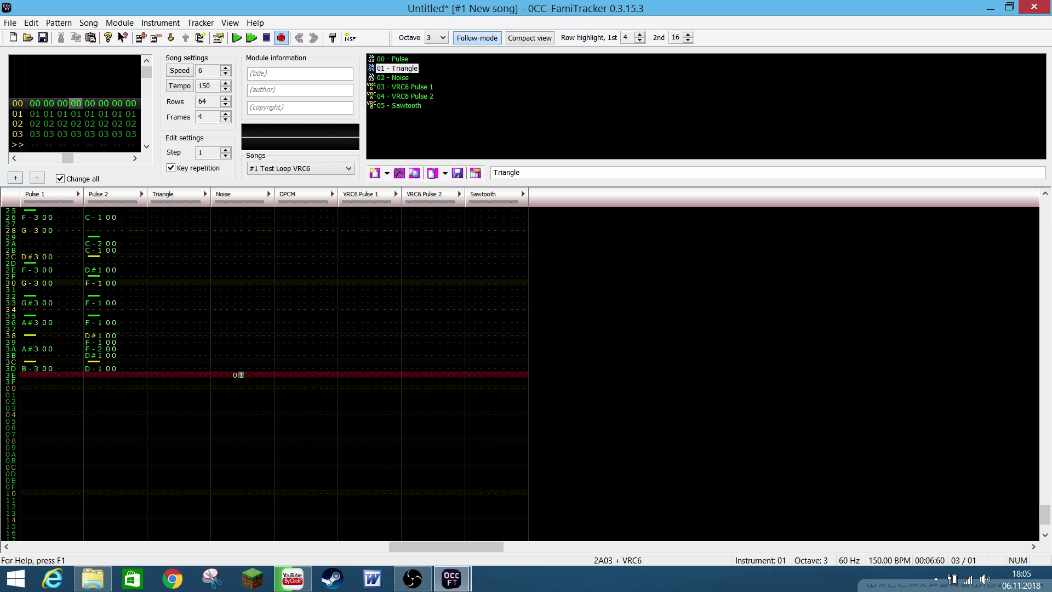
# Enter a note cut at row 3E of frame 00 in both the Pulse 2 and Pulse 1 channels
pyautogui.press('Left')
pyautogui.press('Left')
pyautogui.press('Left')
pyautogui.press('Left')
pyautogui.press('Left')
pyautogui.press('Left')
pyautogui.press('Left')
pyautogui.press('Left')
pyautogui.press('Left')
pyautogui.press('Left')
pyautogui.press('Left')
pyautogui.press('Left')
pyautogui.press('Left')
pyautogui.press('Left')
pyautogui.press('Left')
pyautogui.press('Left')
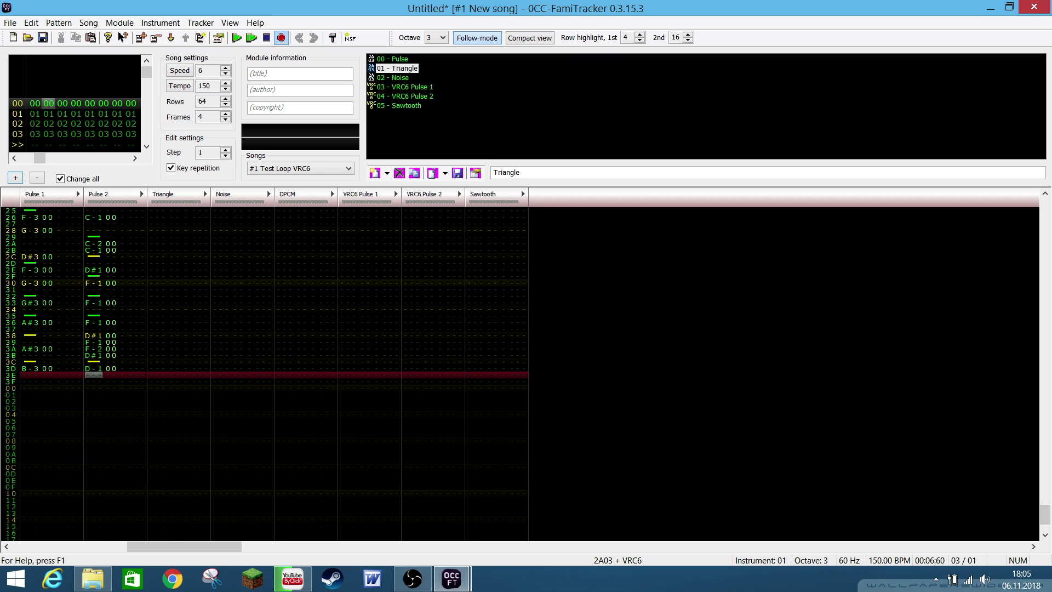
pyautogui.press('1')
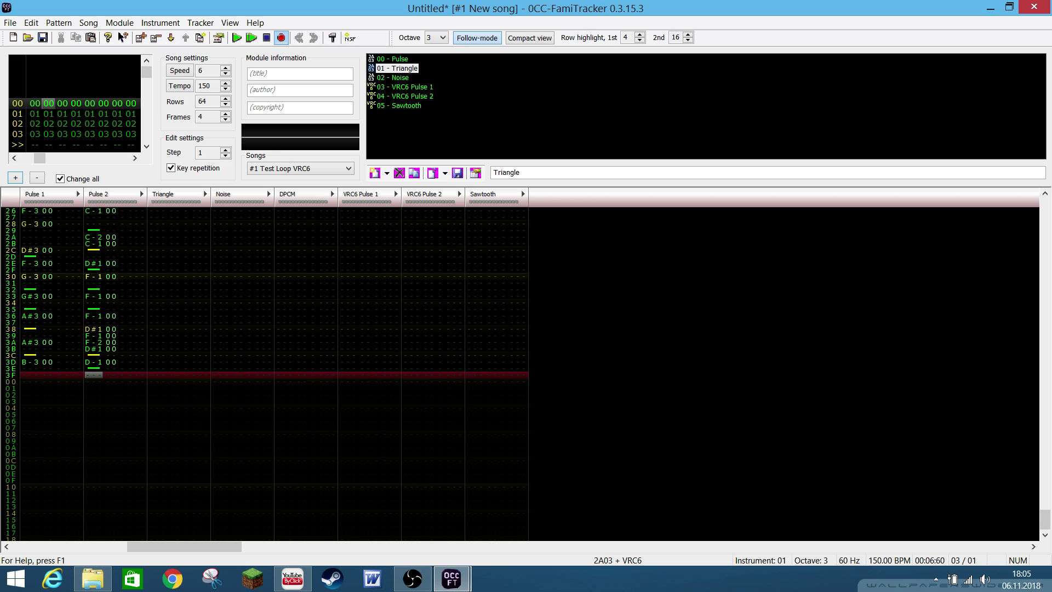
pyautogui.press('Up')
pyautogui.press('Left')
pyautogui.press('Left')
pyautogui.press('Left')
pyautogui.press('Left')
pyautogui.press('Left')
pyautogui.press('Left')
pyautogui.press('Left')
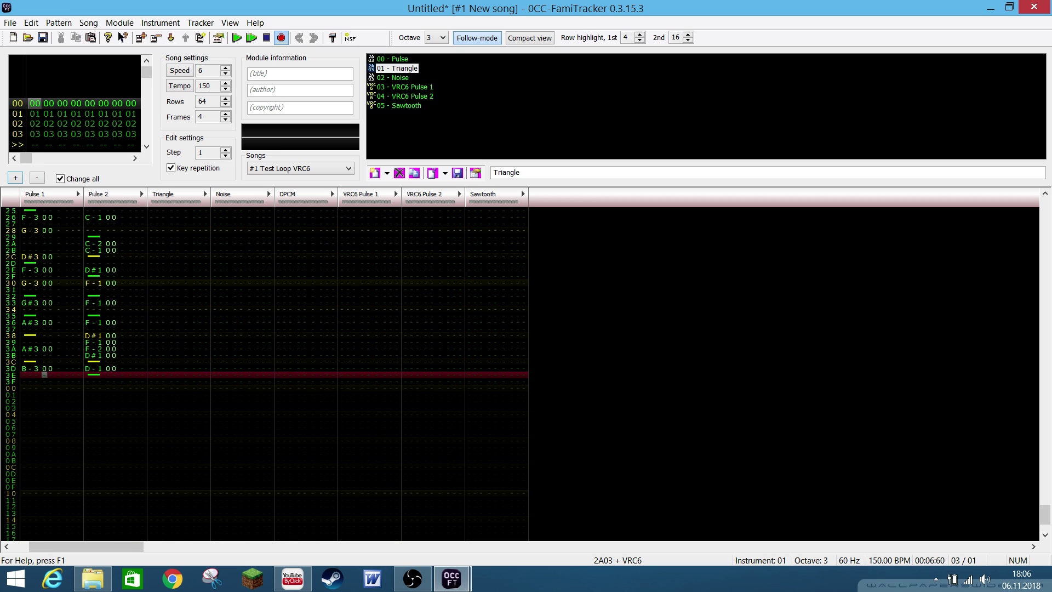
pyautogui.press('1')
# Play frame 00 through to the start of frame 01 to check how the pulse channels end
pyautogui.press('Up')
pyautogui.press('Up')
pyautogui.press('Up')
pyautogui.press('Up')
pyautogui.press('Up')
pyautogui.press('Up')
pyautogui.press('Up')
pyautogui.press('Up')
pyautogui.press('Up')
pyautogui.press('Up')
pyautogui.press('Up')
pyautogui.press('Up')
pyautogui.press('Up')
pyautogui.press('Up')
pyautogui.press('Up')
pyautogui.press('Up')
pyautogui.press('Up')
pyautogui.press('Up')
pyautogui.press('Up')
pyautogui.press('Up')
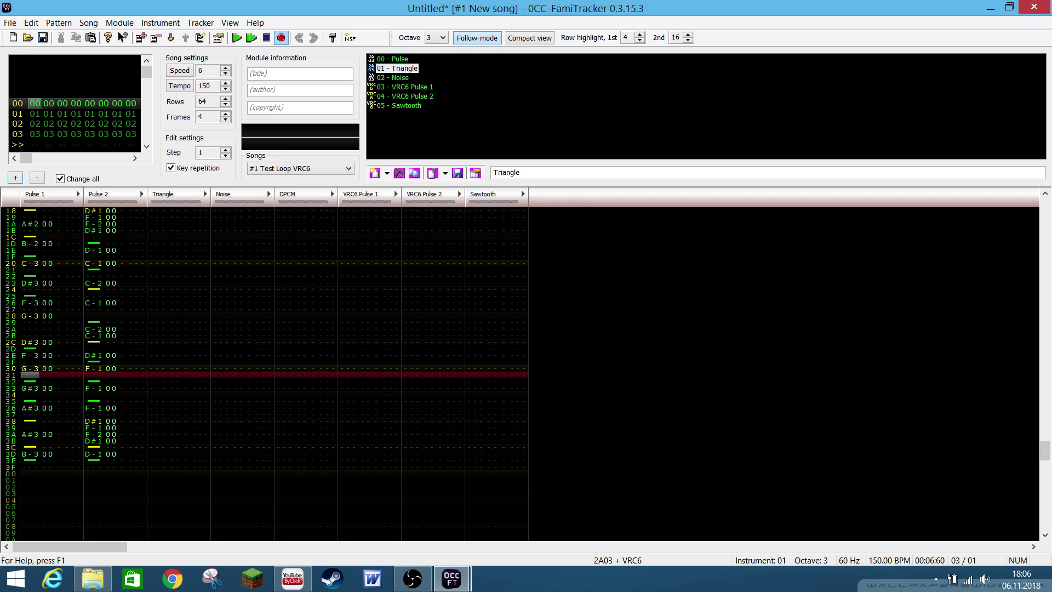
pyautogui.press('Return')
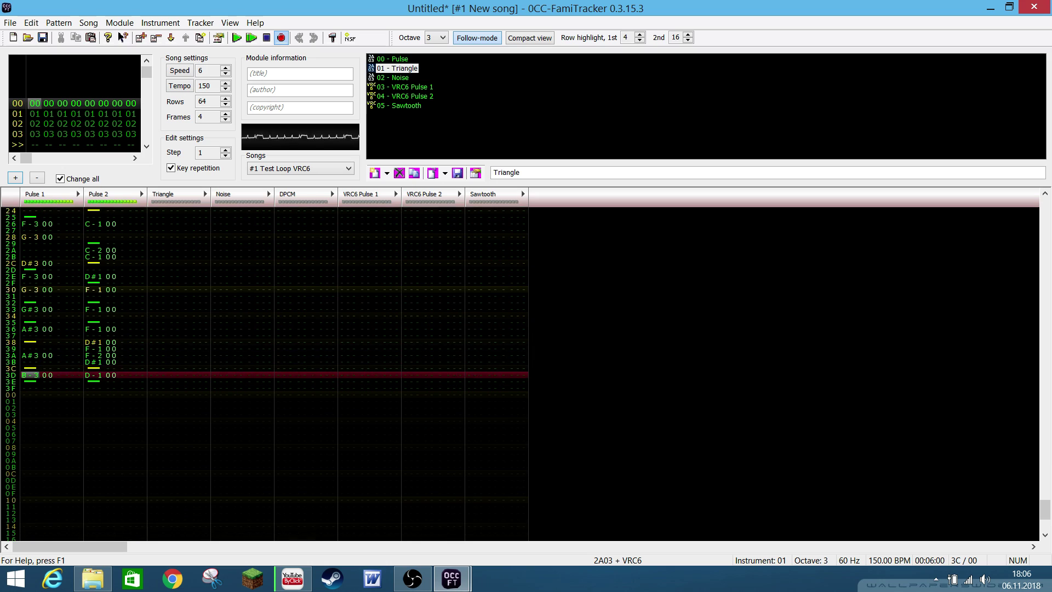
pyautogui.press('Return')
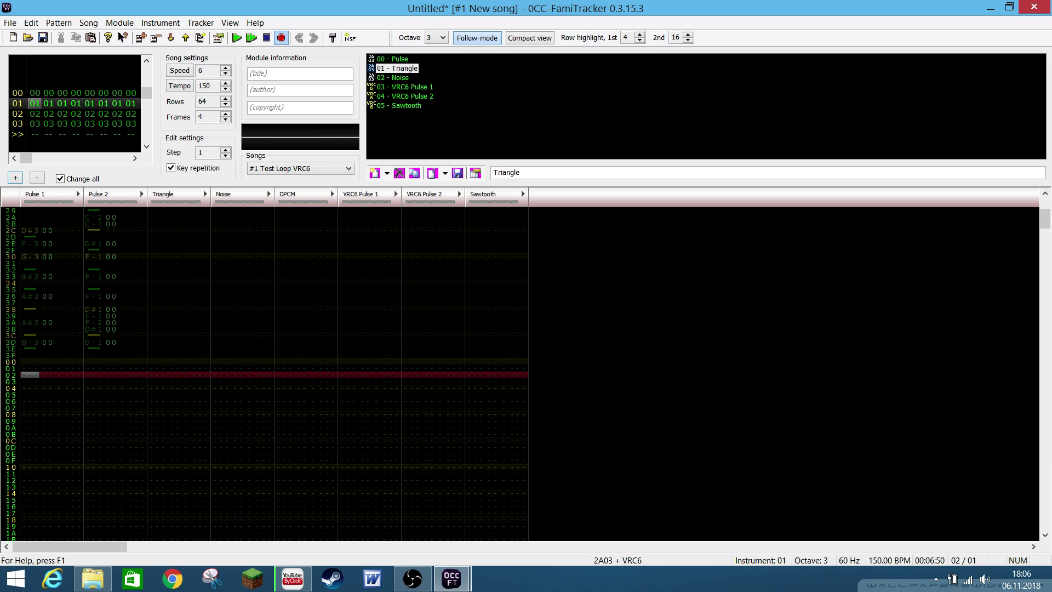
# Extend the volume sequence of instrument 00 (Pulse) to two steps, 15 0
pyautogui.press('Up')
pyautogui.press('Up')
pyautogui.press('Up')
pyautogui.press('Up')
pyautogui.press('Up')
pyautogui.press('Up')
pyautogui.press('Up')
pyautogui.press('Up')
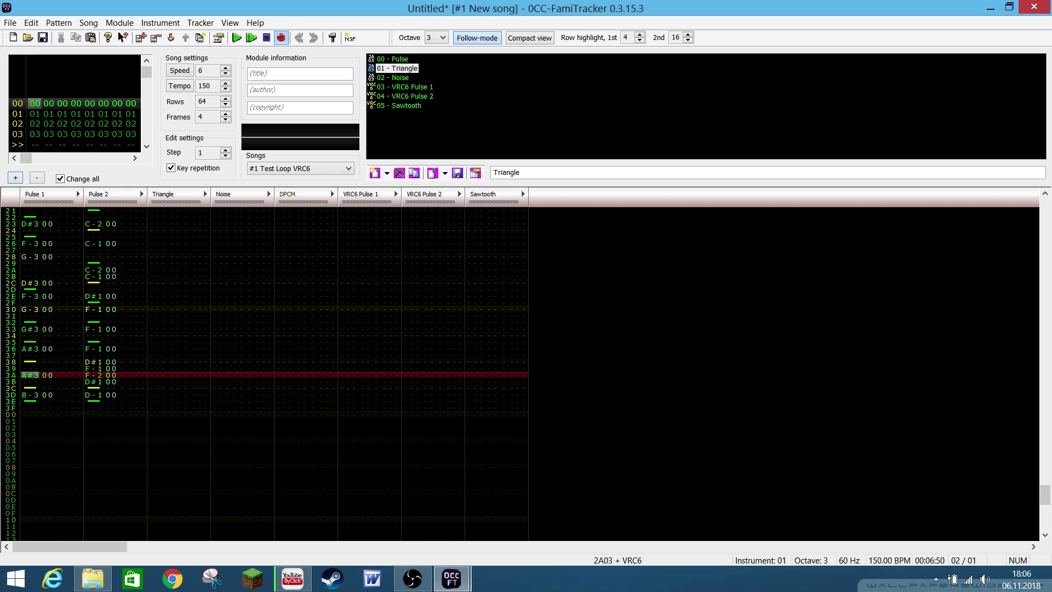
pyautogui.hotkey('ctrl', 'Up')
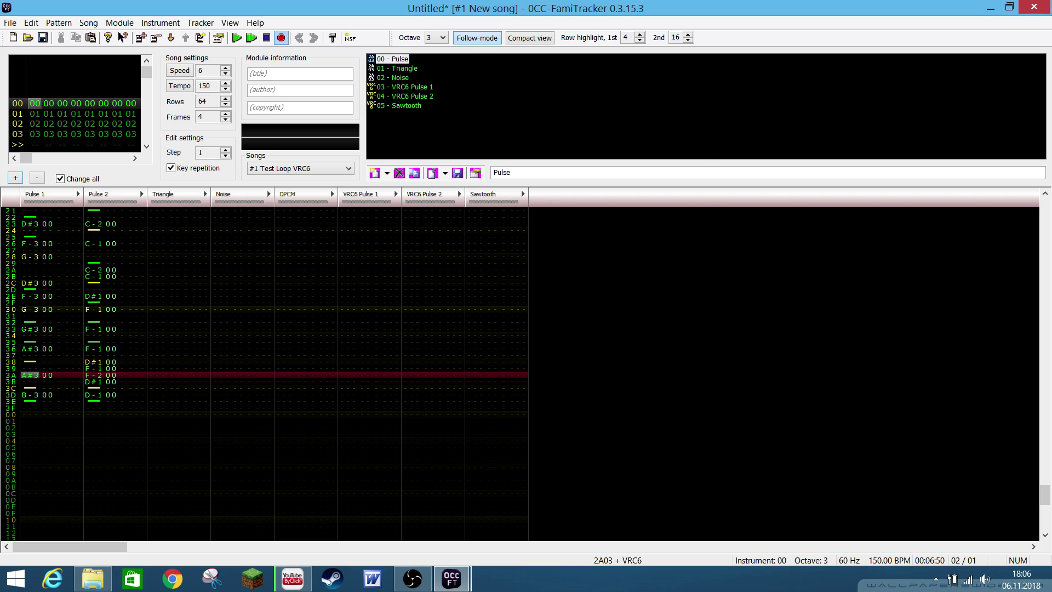
pyautogui.hotkey('ctrl', 'i')
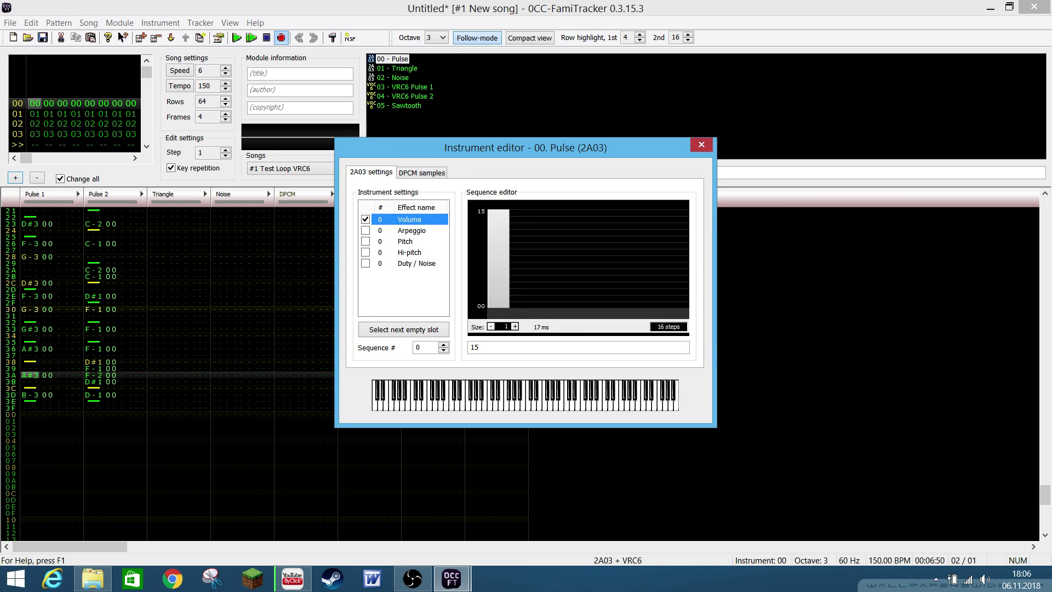
pyautogui.press('Tab')
pyautogui.press('Up')
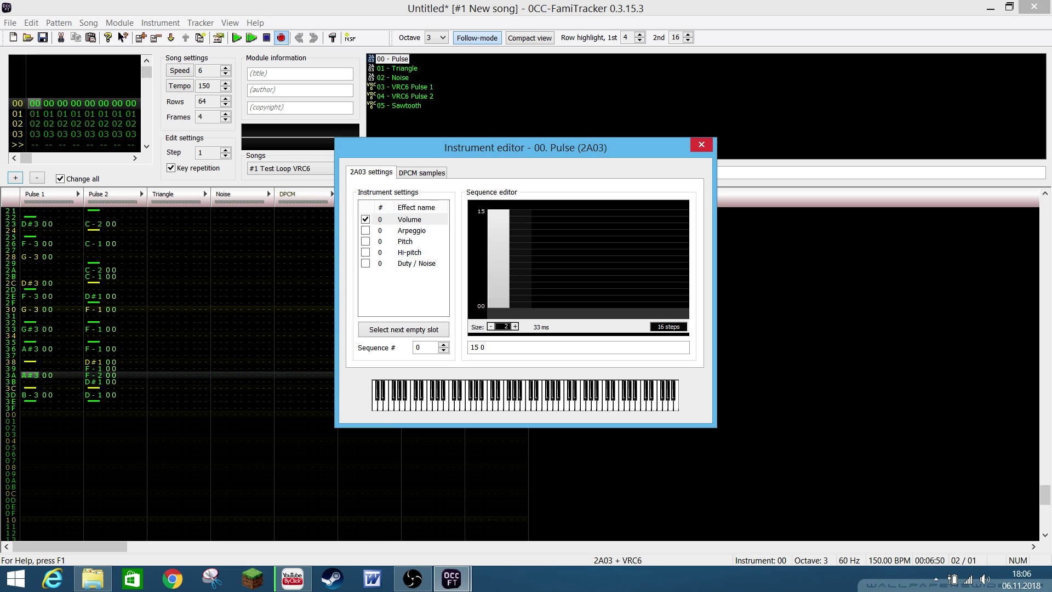
pyautogui.press('Escape')
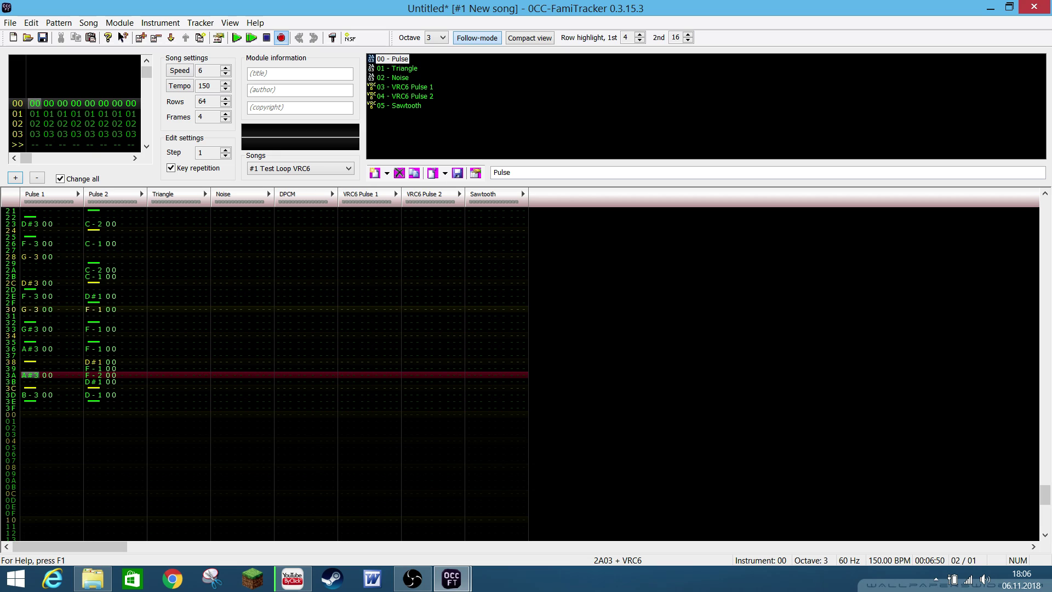
# Play frame 00 again with the two-step volume sequence on the Pulse instrument
pyautogui.press('Down')
pyautogui.press('Down')
pyautogui.press('Down')
pyautogui.press('Down')
pyautogui.press('Down')
pyautogui.press('Down')
pyautogui.press('Down')
pyautogui.press('Down')
pyautogui.press('Down')
pyautogui.press('Down')
pyautogui.press('Down')
pyautogui.press('Down')
pyautogui.press('Down')
pyautogui.press('Down')
pyautogui.press('Down')
pyautogui.press('Down')
pyautogui.press('Down')
pyautogui.press('Down')
pyautogui.press('Down')
pyautogui.press('Down')
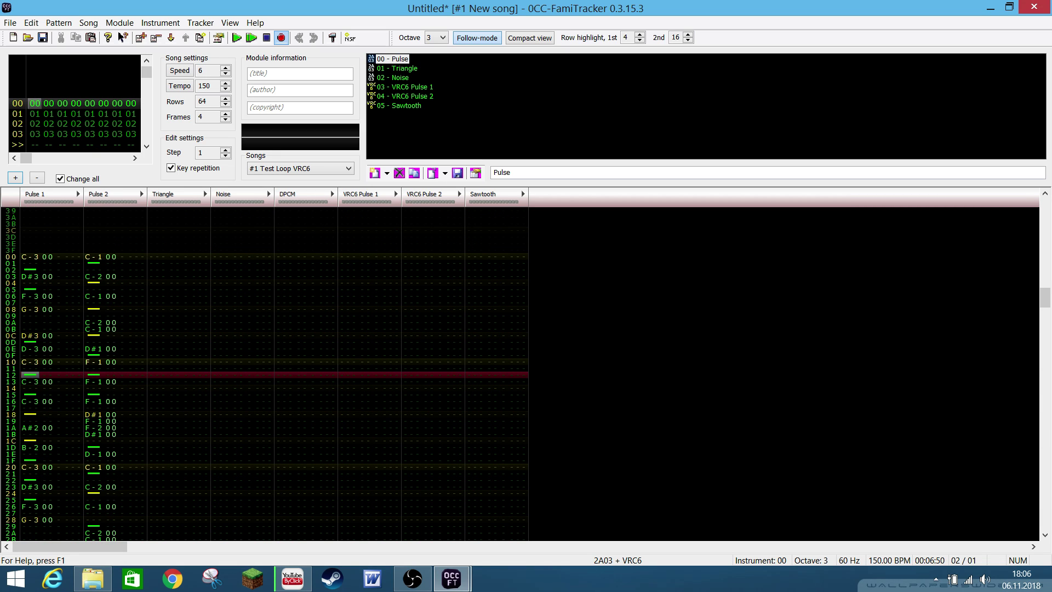
pyautogui.press('Return')
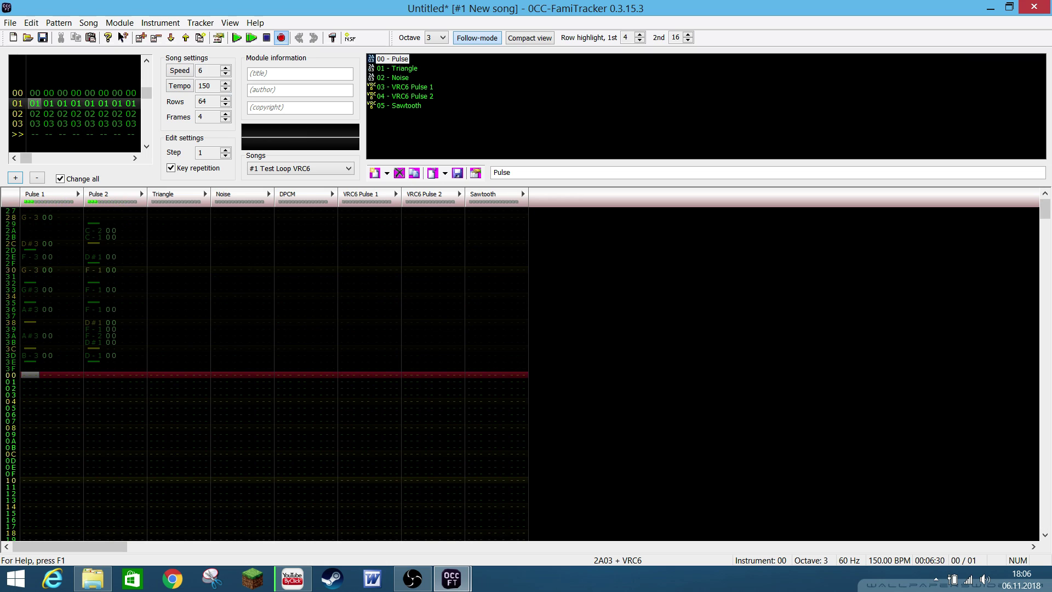
# Shorten the volume sequence of instrument 00 (Pulse) to a single step of 15
pyautogui.press('Up')
pyautogui.press('Up')
pyautogui.press('Up')
pyautogui.press('Up')
pyautogui.press('Up')
pyautogui.press('Up')
pyautogui.press('Up')
pyautogui.press('Up')
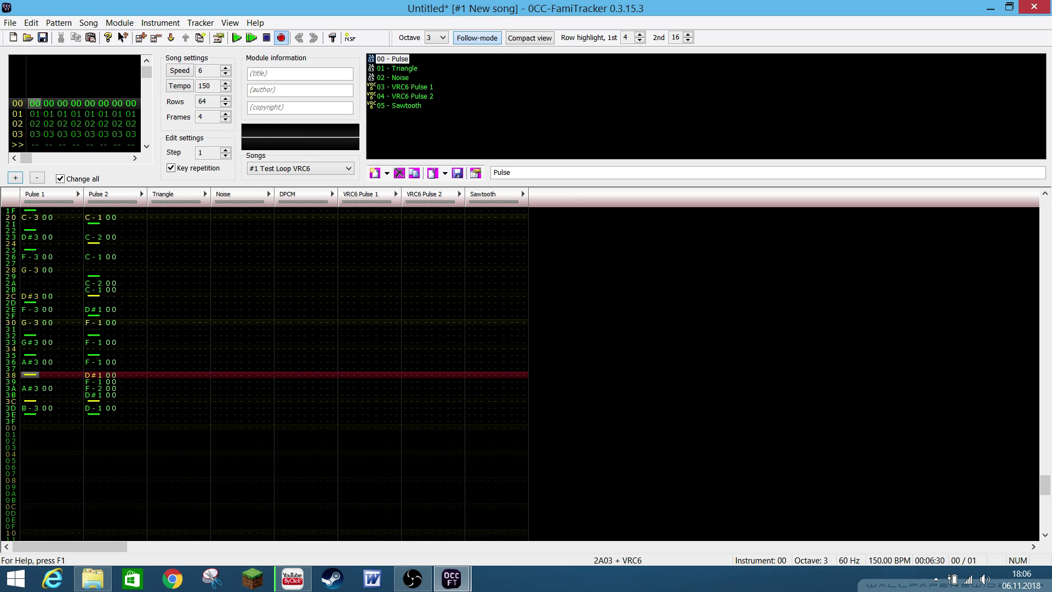
pyautogui.hotkey('ctrl', 'i')
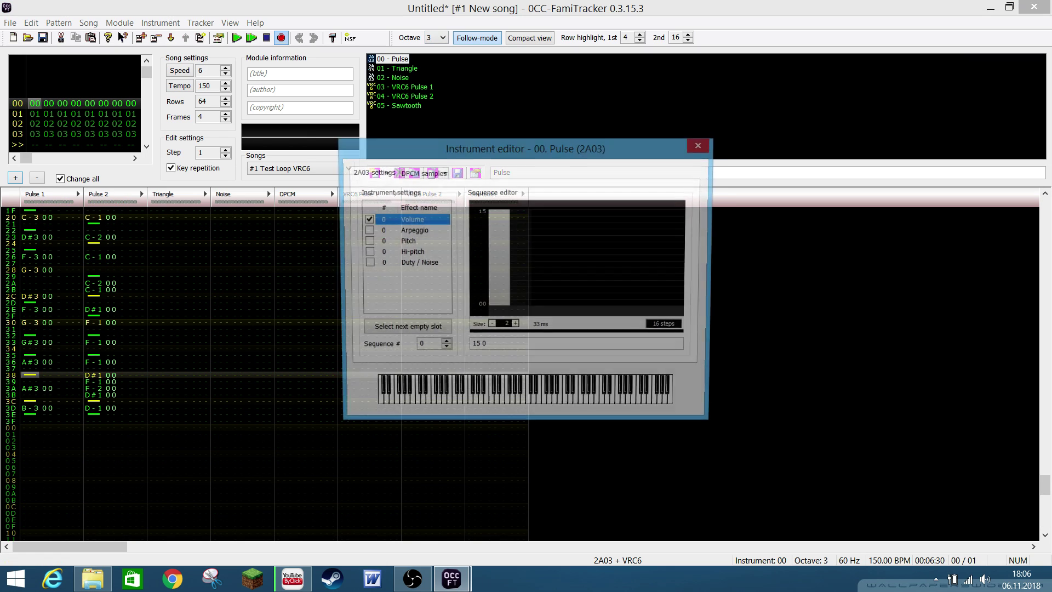
pyautogui.click(491, 326)
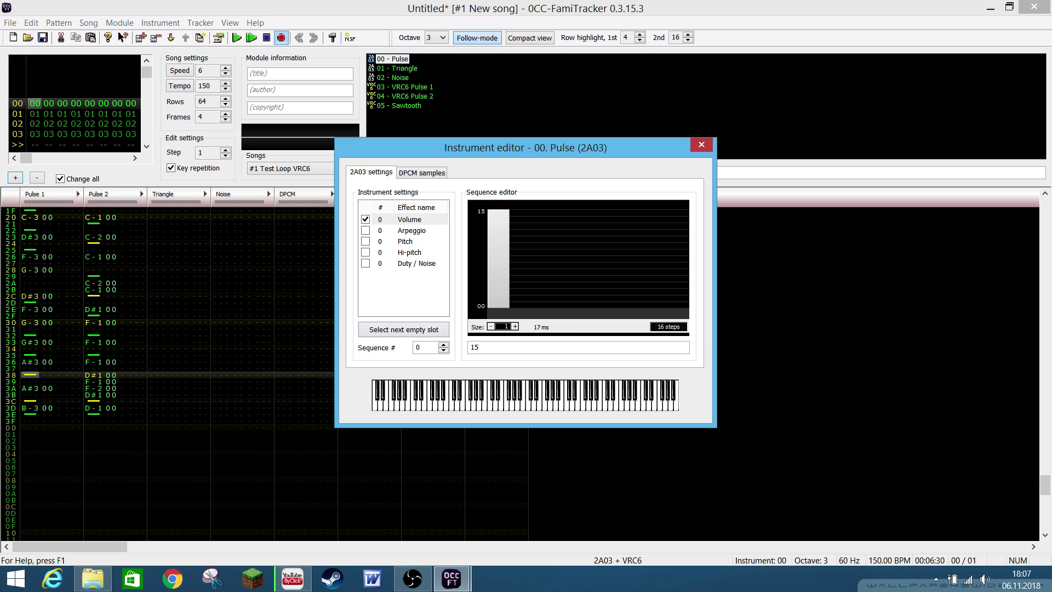
pyautogui.click(702, 145)
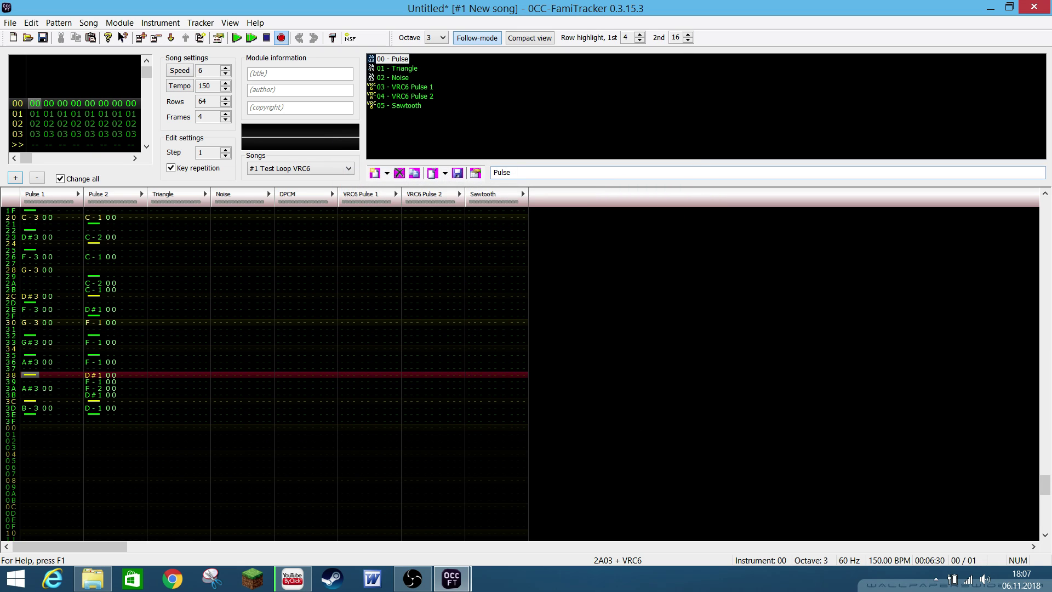
# Copy all rows of Pulse 1 and Pulse 2 in frame 00 and paste them into VRC6 Pulse 1 and VRC6 Pulse 2 from row 00
pyautogui.click(206, 374)
pyautogui.scroll(9, 206, 375)
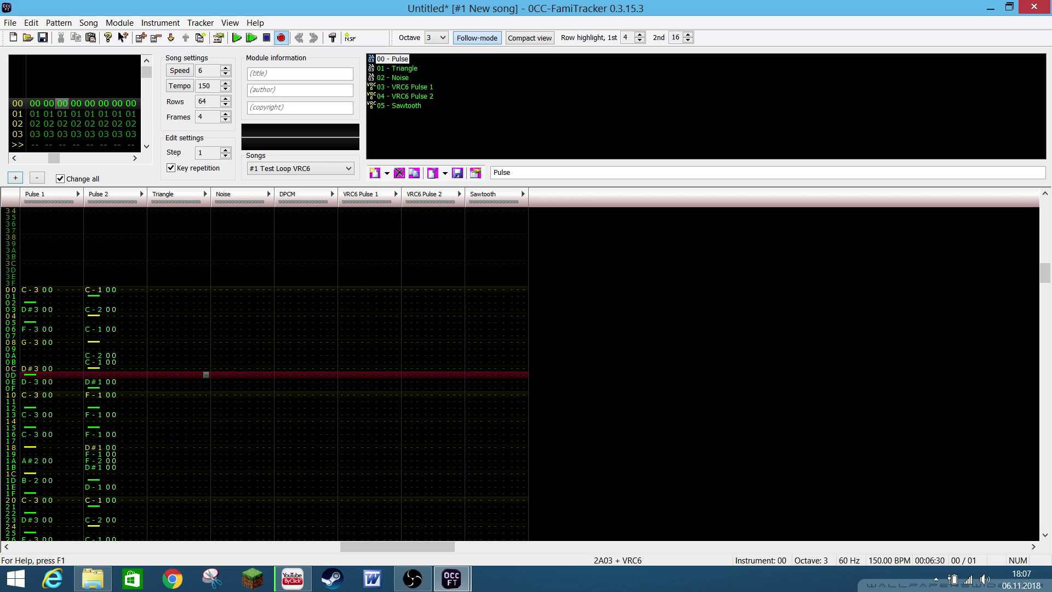
pyautogui.moveTo(22, 288); pyautogui.dragTo(139, 474)
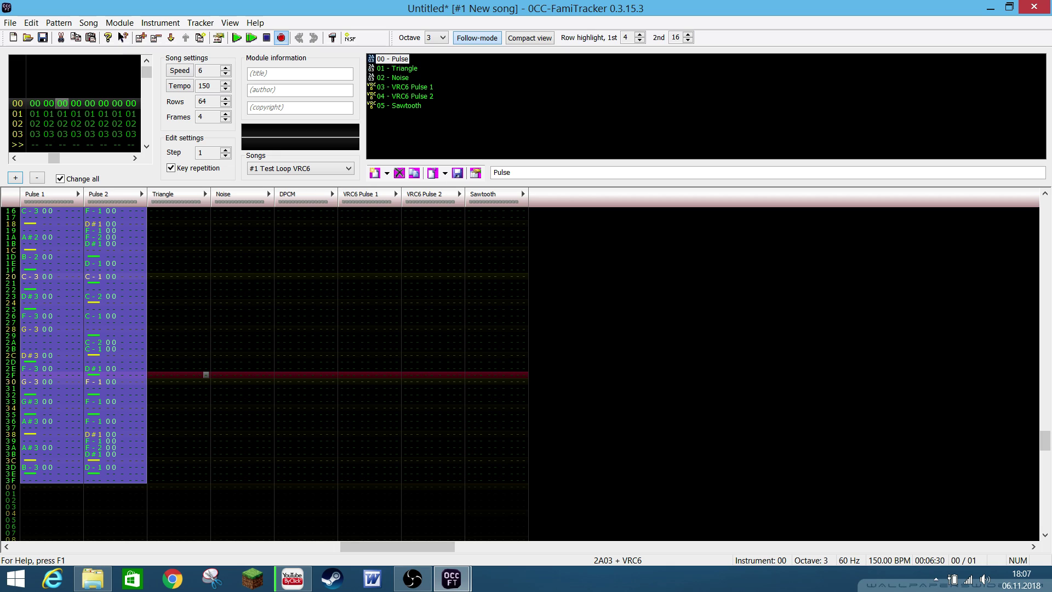
pyautogui.scroll(10, 264, 374)
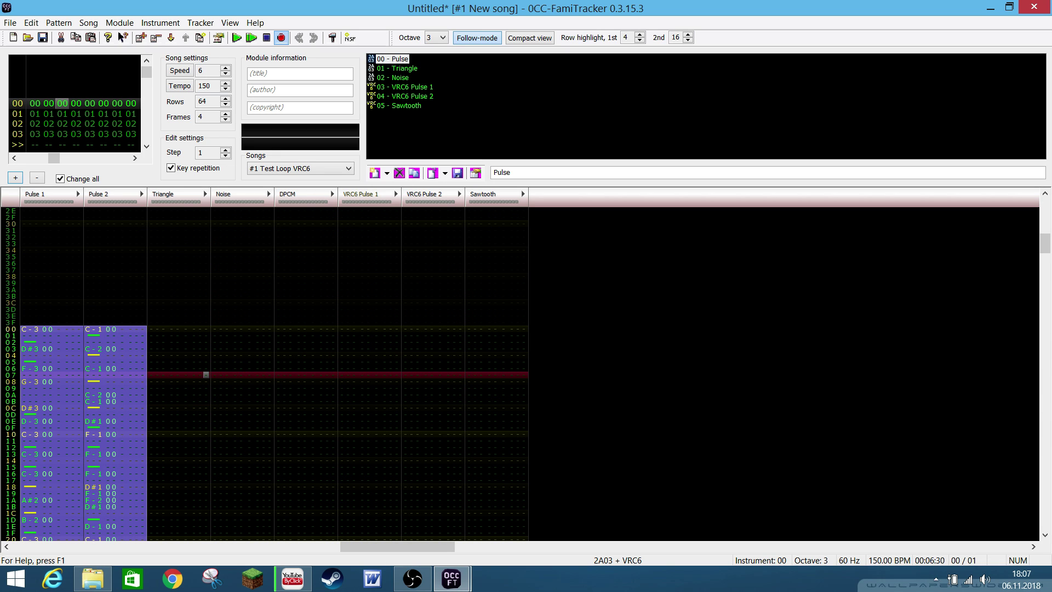
pyautogui.press('Escape')
pyautogui.press('Tab')
pyautogui.press('Tab')
pyautogui.press('Tab')
pyautogui.press('Home')
pyautogui.hotkey('ctrl', 'v')
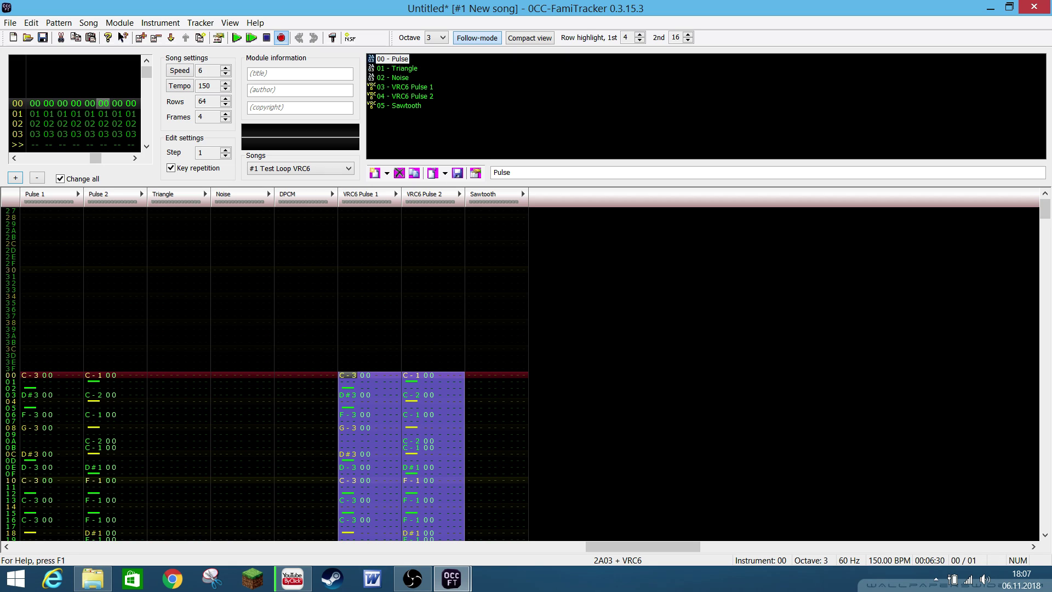
# Play frame 00 twice to listen to the 2A03 and VRC6 pulse channels together
pyautogui.press('Escape')
pyautogui.press('Return')
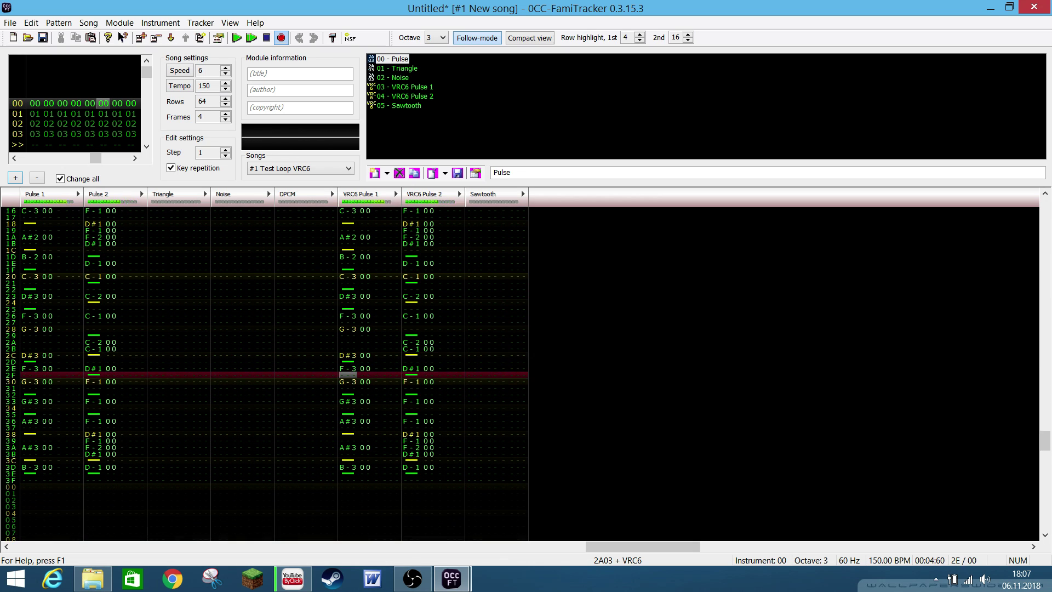
pyautogui.press('Return')
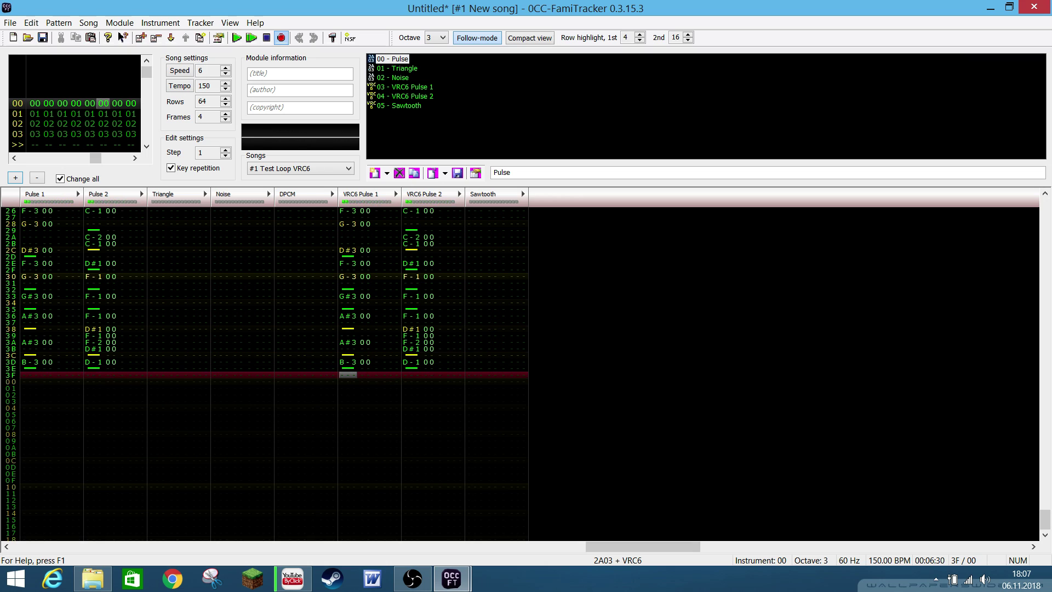
pyautogui.press('Down')
pyautogui.press('Down')
pyautogui.press('Down')
pyautogui.press('Down')
pyautogui.press('Down')
pyautogui.press('Down')
pyautogui.press('Down')
pyautogui.press('Down')
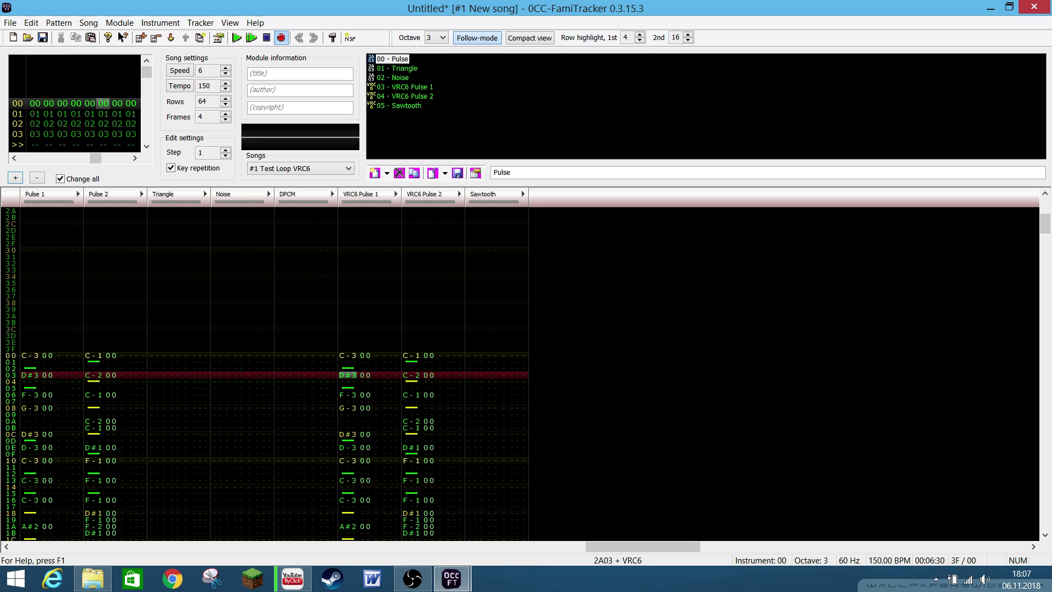
pyautogui.press('Return')
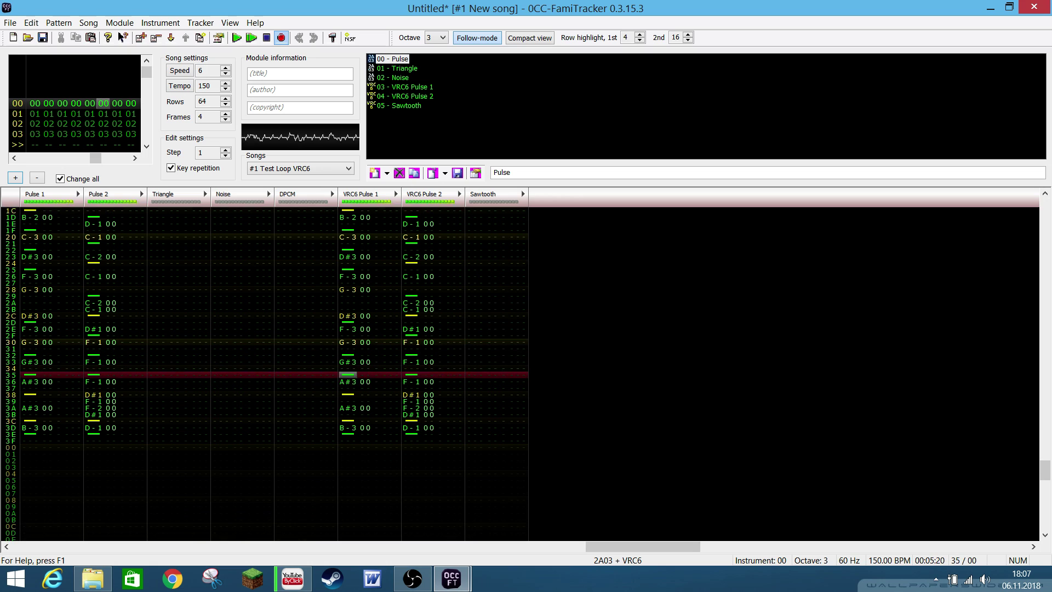
pyautogui.press('Return')
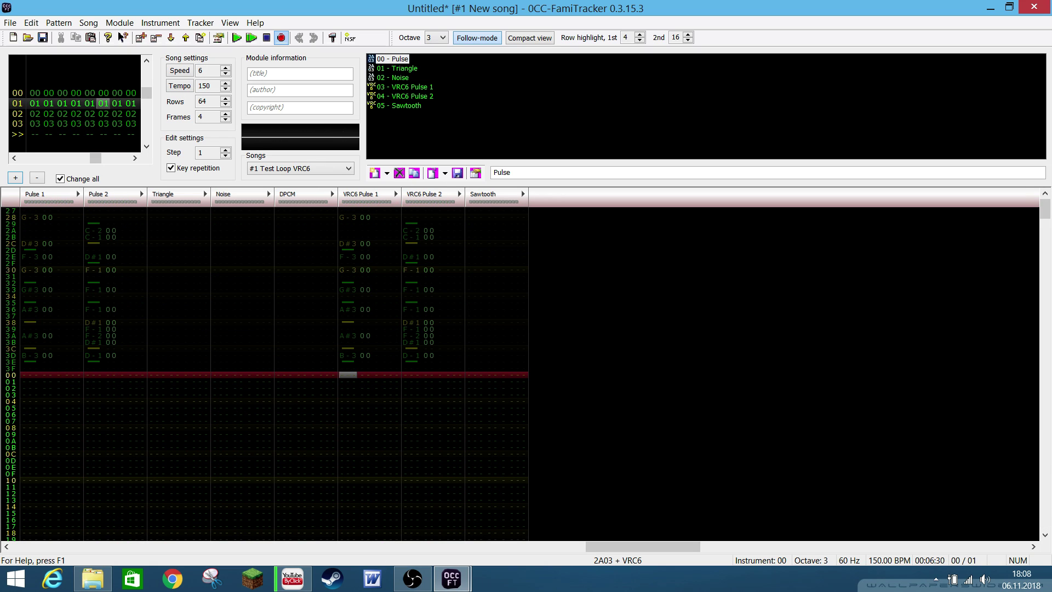
# Transpose all rows of VRC6 Pulse 1 and VRC6 Pulse 2 in frame 00 down by 12 semitones
pyautogui.press('Up')
pyautogui.press('Up')
pyautogui.press('Up')
pyautogui.press('Up')
pyautogui.press('Up')
pyautogui.press('Up')
pyautogui.press('Up')
pyautogui.press('Up')
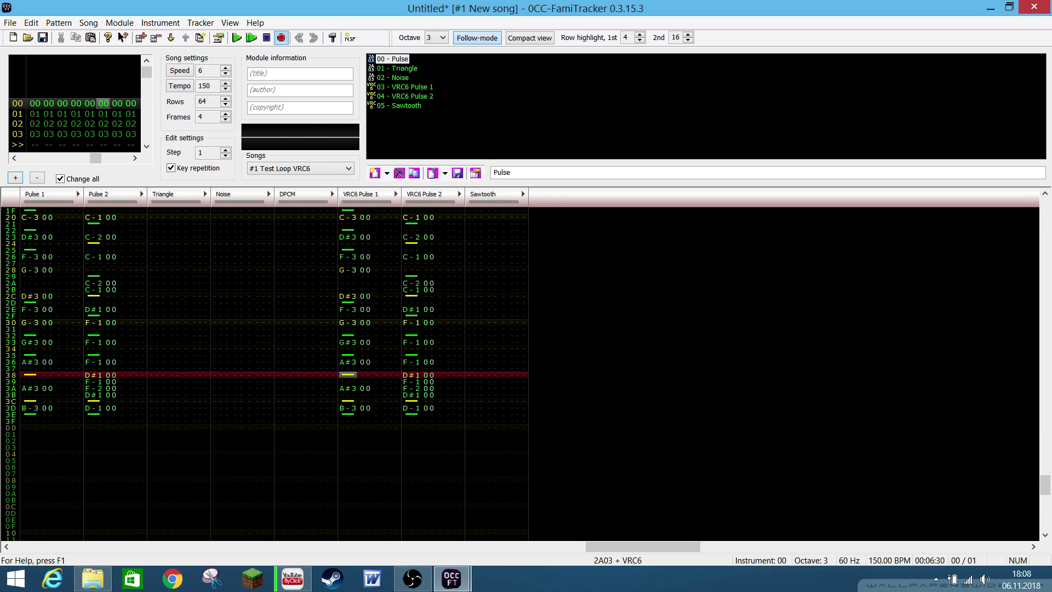
pyautogui.press('Up')
pyautogui.press('Up')
pyautogui.press('Up')
pyautogui.press('Up')
pyautogui.press('Up')
pyautogui.press('Up')
pyautogui.press('Up')
pyautogui.press('Up')
pyautogui.press('Up')
pyautogui.press('Up')
pyautogui.press('Up')
pyautogui.press('Up')
pyautogui.press('Up')
pyautogui.press('Up')
pyautogui.press('Up')
pyautogui.press('Up')
pyautogui.press('Up')
pyautogui.press('Up')
pyautogui.press('Up')
pyautogui.press('Up')
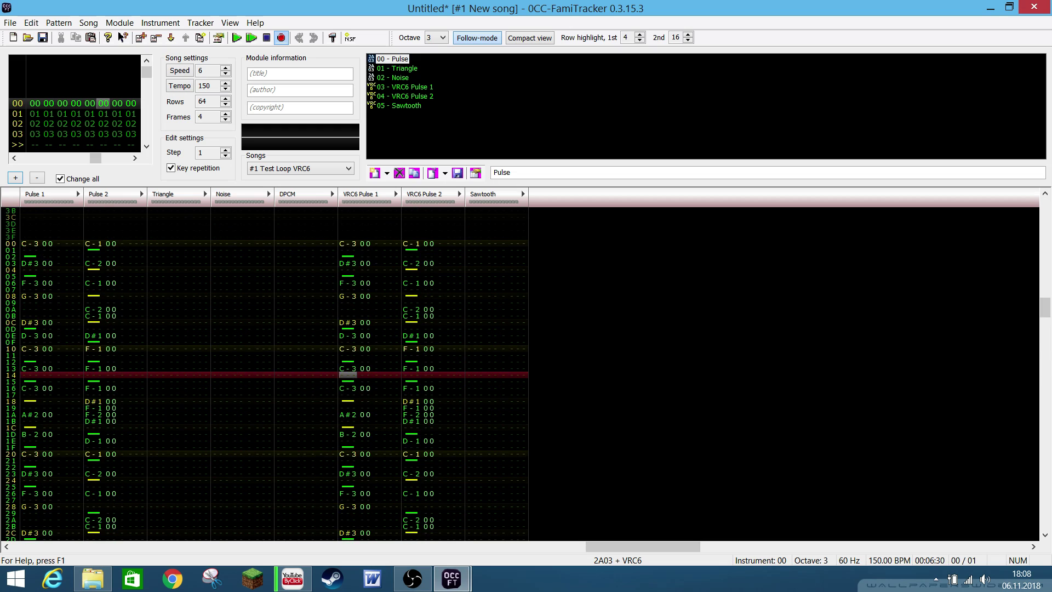
pyautogui.press('Up')
pyautogui.press('Up')
pyautogui.press('Up')
pyautogui.press('Up')
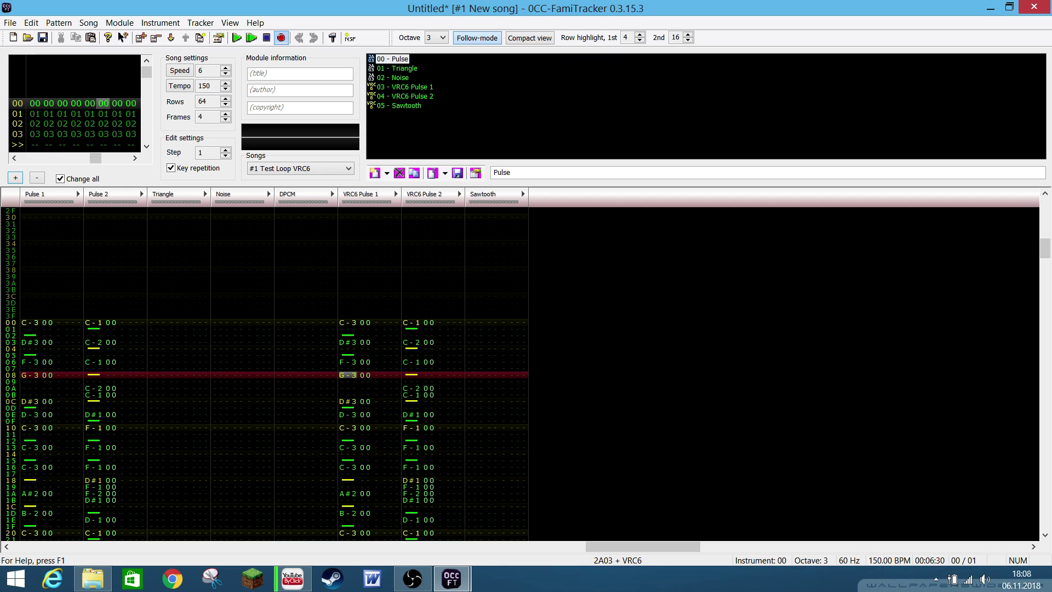
pyautogui.moveTo(340, 321); pyautogui.dragTo(463, 539)
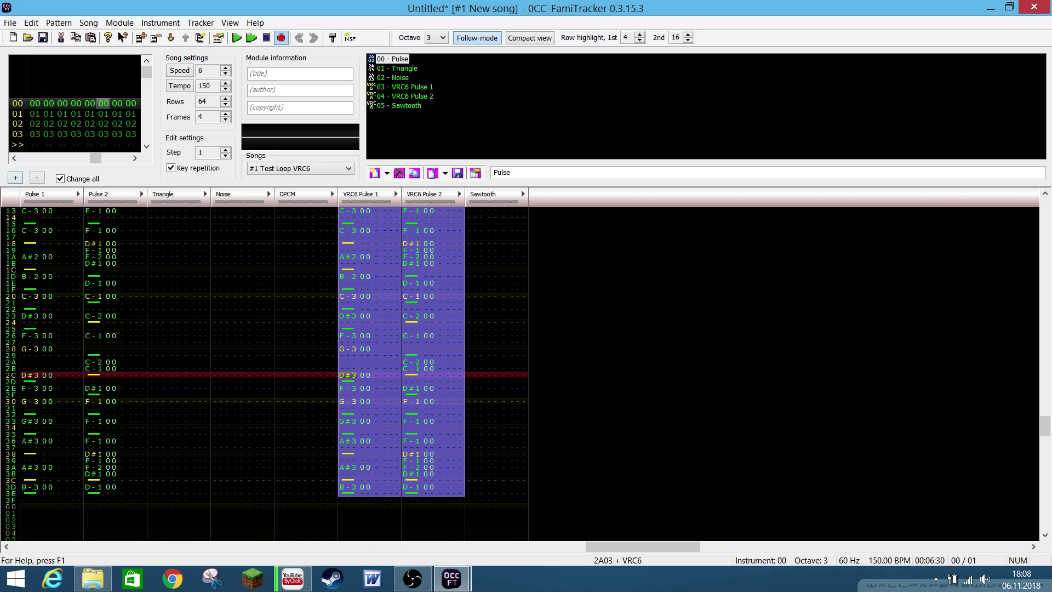
pyautogui.moveTo(463, 540); pyautogui.dragTo(463, 502)
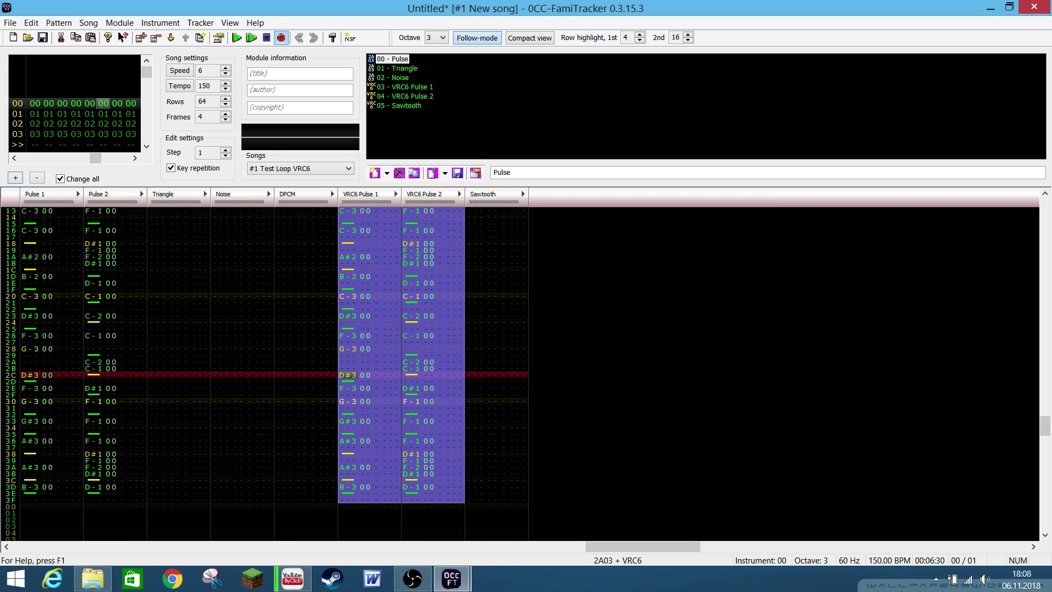
pyautogui.scroll(8, 463, 502)
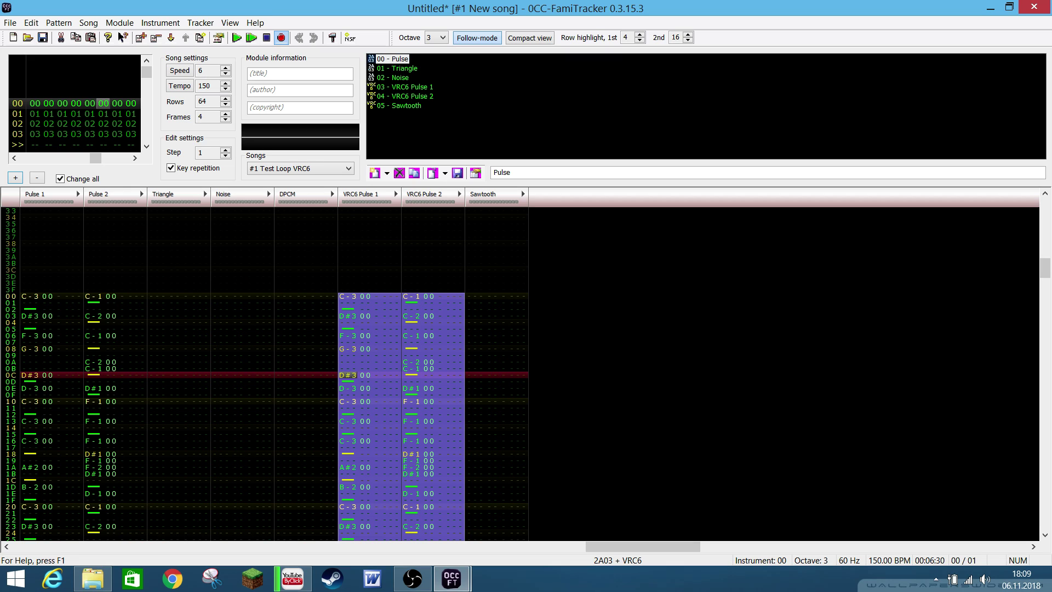
pyautogui.hotkey('ctrl', 'F1')
pyautogui.hotkey('ctrl', 'F1')
pyautogui.hotkey('ctrl', 'F1')
pyautogui.hotkey('ctrl', 'F1')
pyautogui.hotkey('ctrl', 'F1')
pyautogui.hotkey('ctrl', 'F1')
pyautogui.hotkey('ctrl', 'F1')
pyautogui.hotkey('ctrl', 'F1')
pyautogui.hotkey('ctrl', 'F1')
pyautogui.hotkey('ctrl', 'F1')
pyautogui.hotkey('ctrl', 'F1')
pyautogui.hotkey('ctrl', 'F1')
pyautogui.click(411, 329)
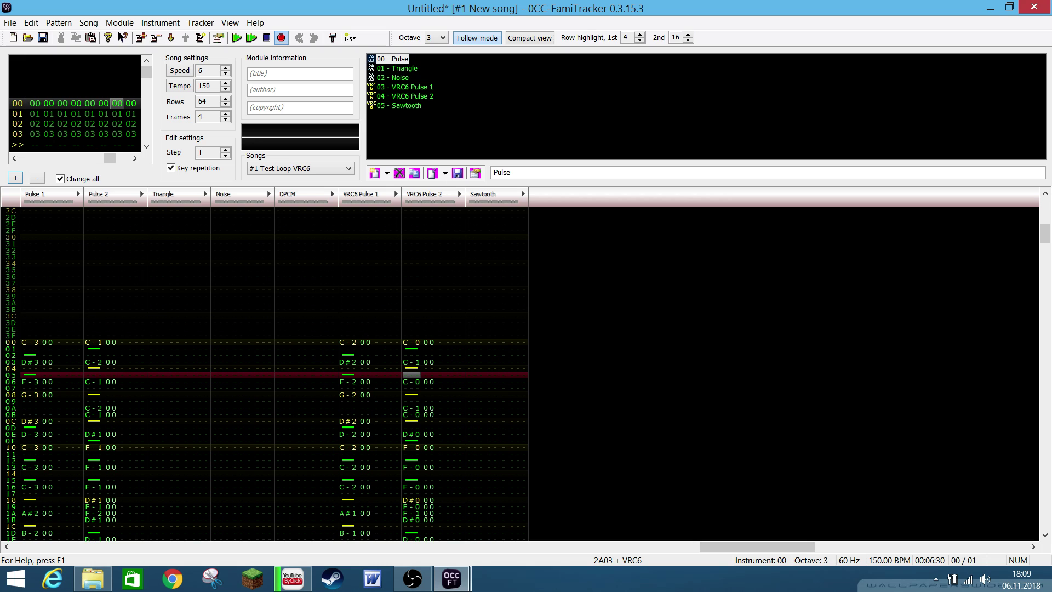
# Play frame 00 to listen to the lowered VRC6 pulses with the 2A03 pulses, and return to the frame's opening rows
pyautogui.press('Return')
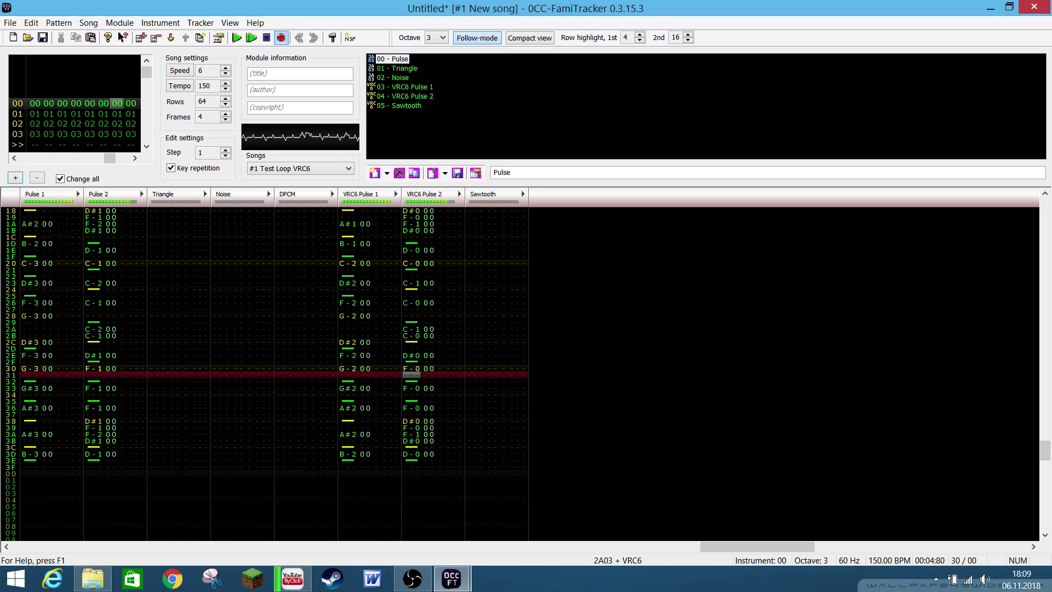
pyautogui.press('Return')
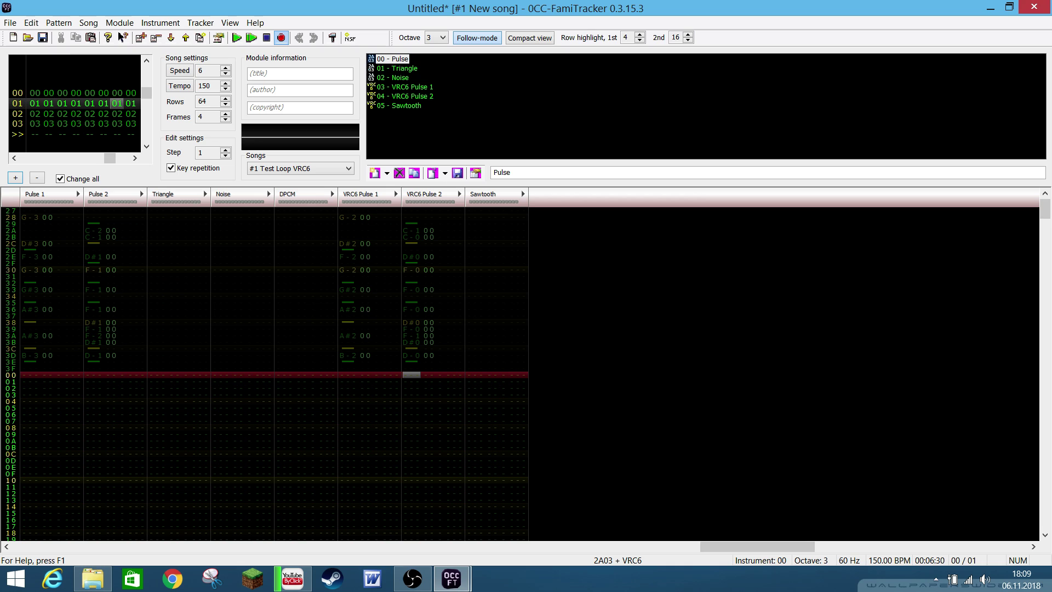
pyautogui.press('Up')
pyautogui.press('Up')
pyautogui.press('Up')
pyautogui.press('Up')
pyautogui.press('Up')
pyautogui.press('Up')
pyautogui.press('Up')
pyautogui.press('Up')
pyautogui.press('Up')
pyautogui.press('Up')
pyautogui.press('Up')
pyautogui.press('Up')
pyautogui.press('Up')
pyautogui.press('Up')
pyautogui.press('Up')
pyautogui.press('Up')
pyautogui.press('Up')
pyautogui.press('Up')
pyautogui.press('Up')
pyautogui.press('Up')
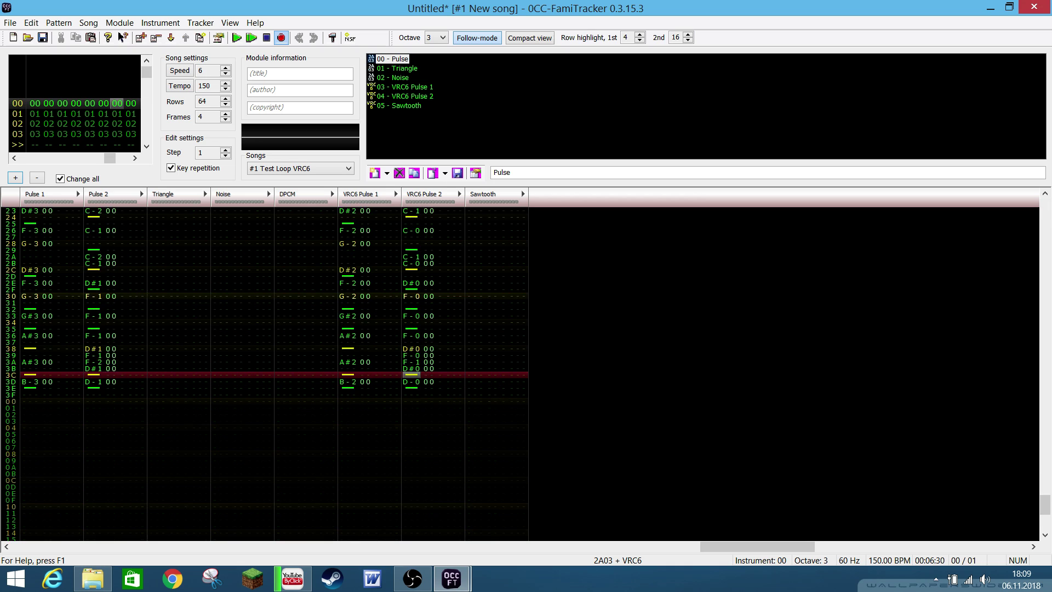
pyautogui.press('Up')
pyautogui.press('Up')
pyautogui.press('Up')
pyautogui.press('Up')
pyautogui.press('Up')
pyautogui.press('Up')
pyautogui.press('Up')
pyautogui.press('Up')
pyautogui.press('Up')
pyautogui.press('Up')
pyautogui.press('Up')
pyautogui.press('Up')
pyautogui.press('Up')
pyautogui.press('Up')
pyautogui.press('Up')
pyautogui.press('Up')
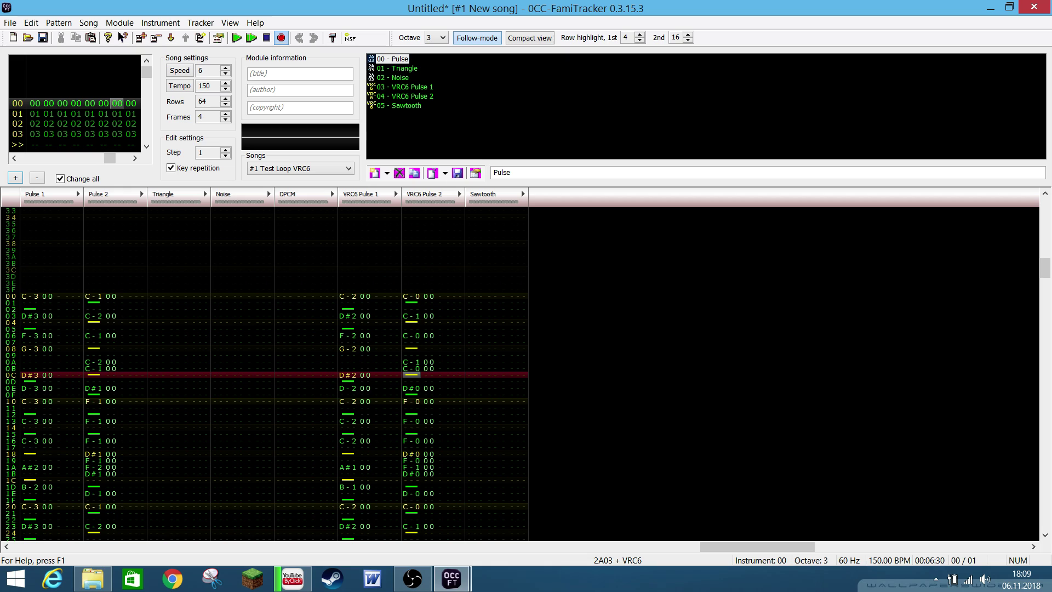
pyautogui.press('Up')
pyautogui.press('Up')
pyautogui.press('Up')
pyautogui.press('Up')
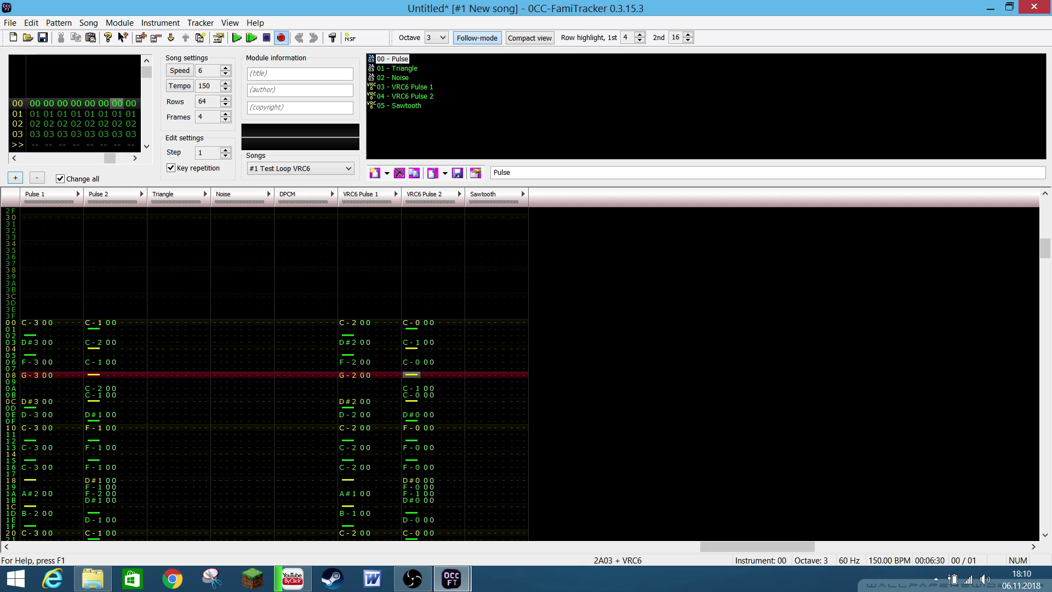
# Solo the VRC6 Pulse 1 channel and play frame 00 to hear it alone
pyautogui.click(475, 323)
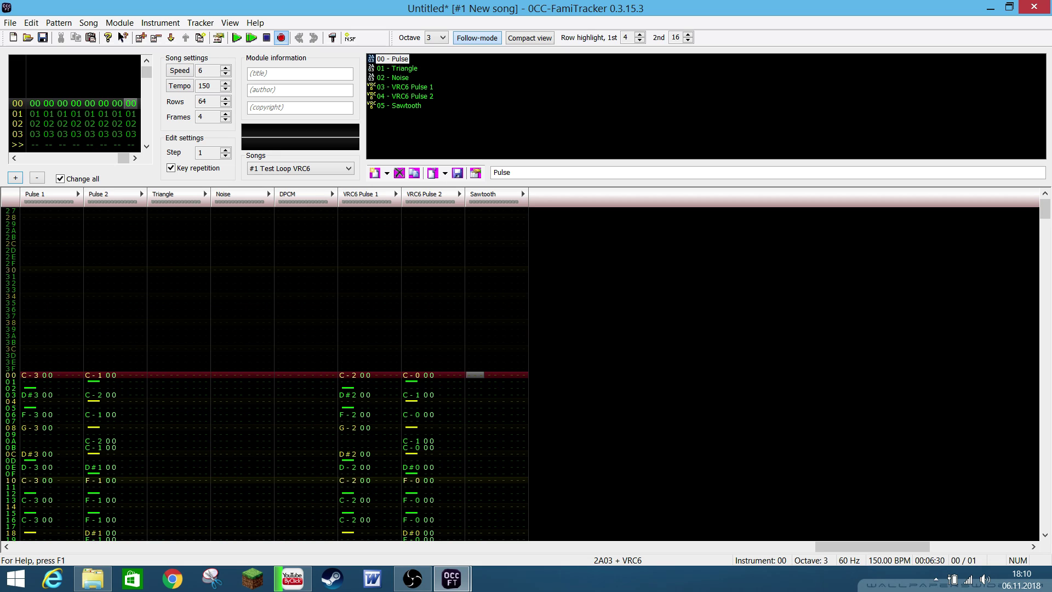
pyautogui.press('Down')
pyautogui.press('Down')
pyautogui.press('Down')
pyautogui.press('Down')
pyautogui.press('Down')
pyautogui.press('Down')
pyautogui.press('Down')
pyautogui.press('Down')
pyautogui.press('Down')
pyautogui.press('Down')
pyautogui.press('Down')
pyautogui.press('Down')
pyautogui.press('Down')
pyautogui.press('Down')
pyautogui.press('Down')
pyautogui.press('Down')
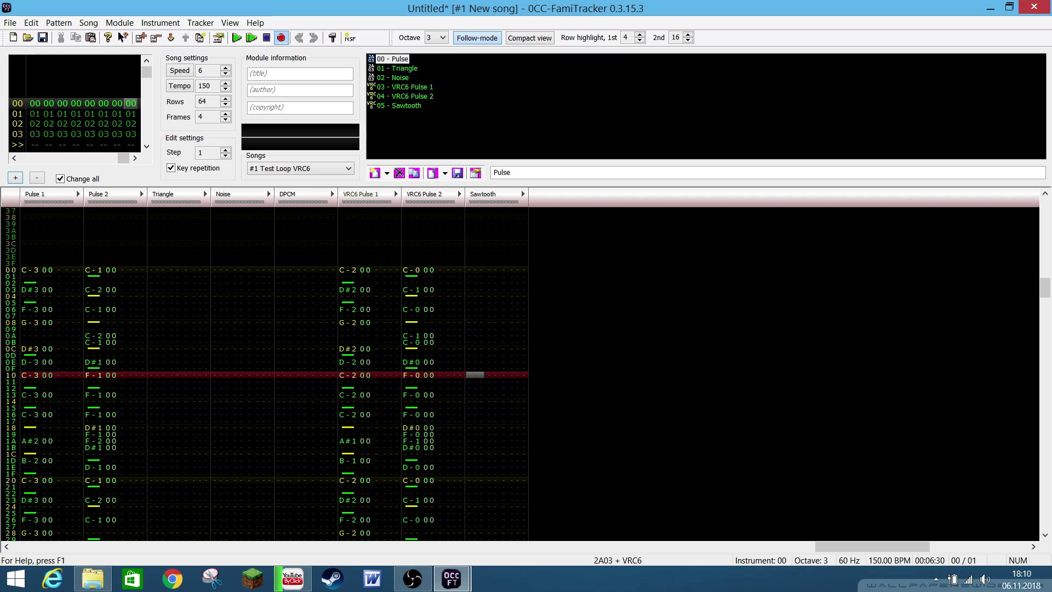
pyautogui.doubleClick(362, 195)
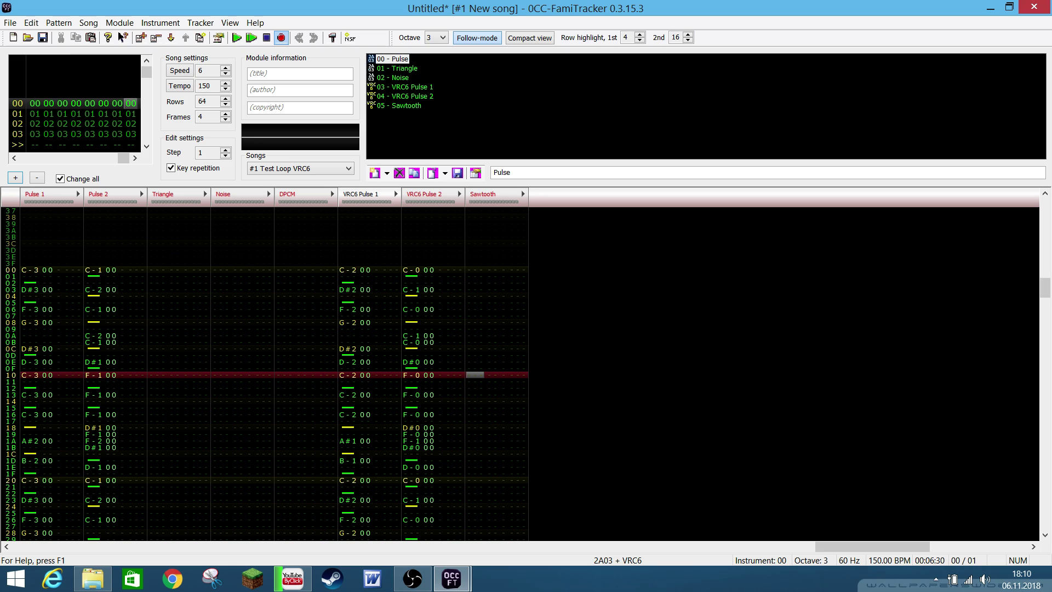
pyautogui.press('Return')
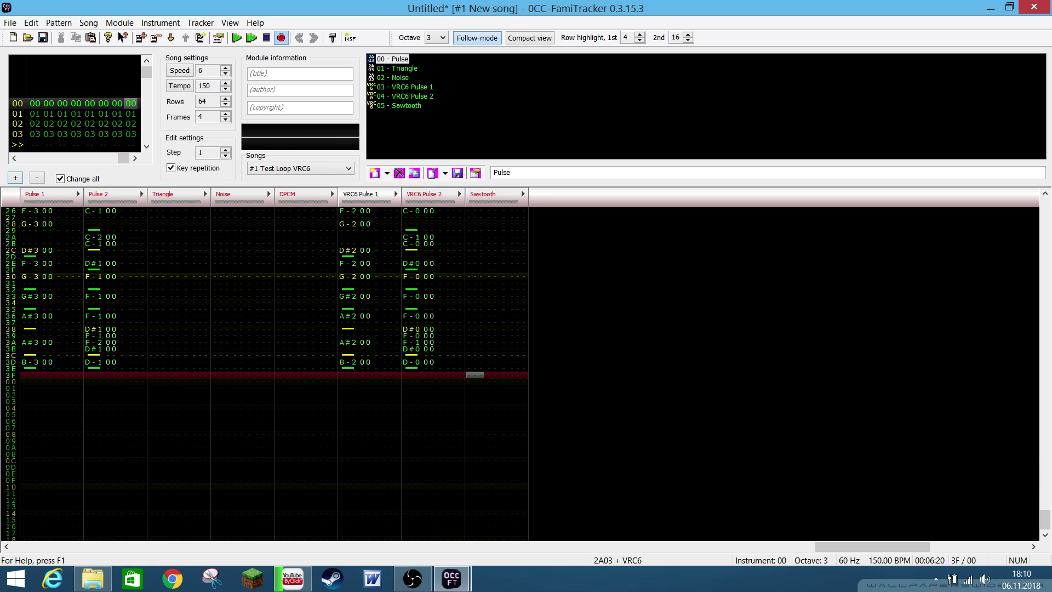
# Solo the VRC6 Pulse 2 channel and play frame 00 to hear it alone
pyautogui.press('pageup')
pyautogui.press('Up')
pyautogui.press('Up')
pyautogui.press('Up')
pyautogui.press('Up')
pyautogui.press('Up')
pyautogui.press('Up')
pyautogui.press('Up')
pyautogui.press('Up')
pyautogui.press('Up')
pyautogui.press('Up')
pyautogui.press('Up')
pyautogui.press('Up')
pyautogui.press('Up')
pyautogui.press('Up')
pyautogui.press('Up')
pyautogui.press('Up')
pyautogui.press('Up')
pyautogui.press('Up')
pyautogui.press('Up')
pyautogui.press('Up')
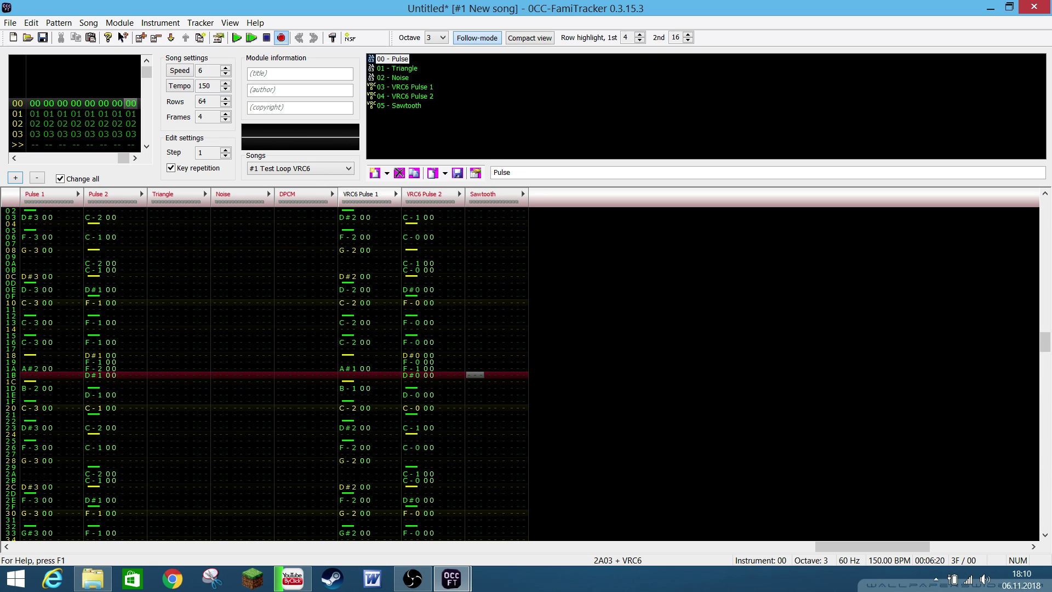
pyautogui.press('Up')
pyautogui.press('Up')
pyautogui.press('Up')
pyautogui.press('Up')
pyautogui.press('Up')
pyautogui.press('Up')
pyautogui.press('Up')
pyautogui.press('Up')
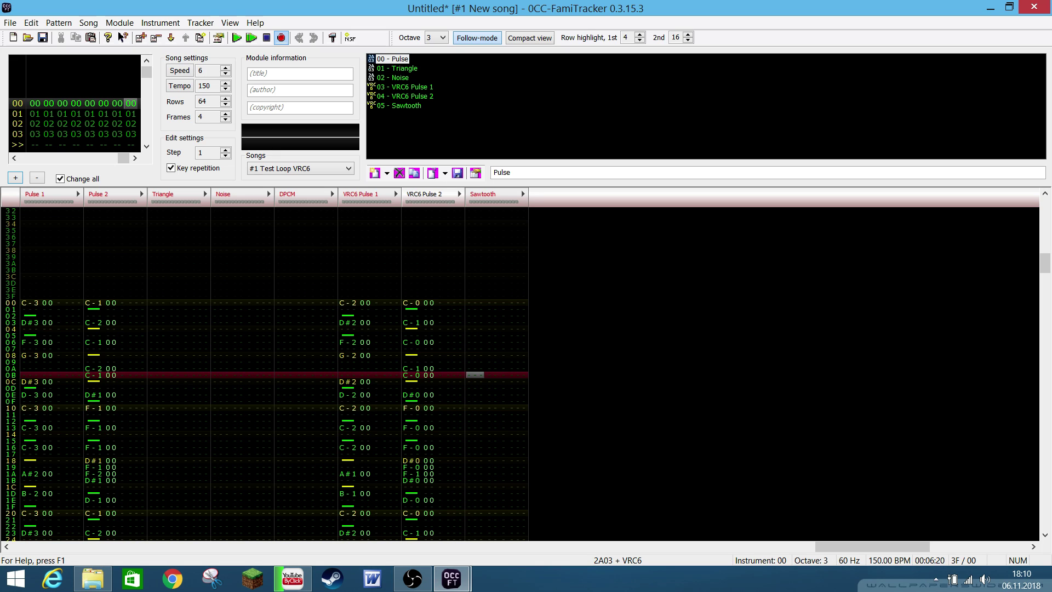
pyautogui.press('Return')
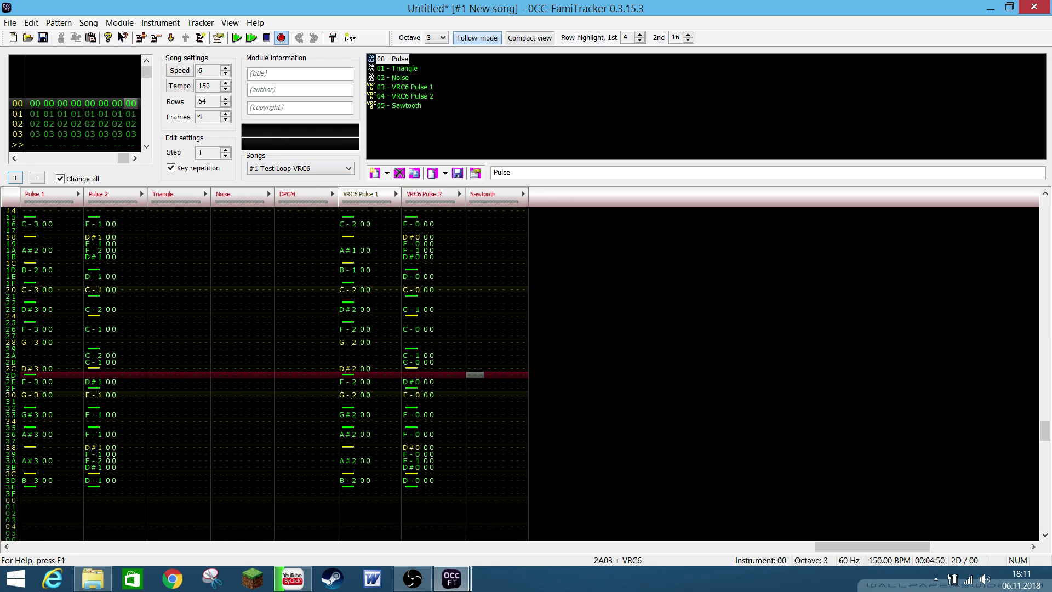
# Copy all rows of the VRC6 Pulse 1 channel in frame 00 into the Sawtooth channel, starting at row 00
pyautogui.press('Up')
pyautogui.press('Up')
pyautogui.press('Up')
pyautogui.press('Up')
pyautogui.press('Up')
pyautogui.press('Up')
pyautogui.press('Up')
pyautogui.press('Up')
pyautogui.press('Up')
pyautogui.press('Up')
pyautogui.press('Up')
pyautogui.press('Up')
pyautogui.press('Up')
pyautogui.press('Up')
pyautogui.press('Up')
pyautogui.press('Up')
pyautogui.press('Up')
pyautogui.press('Up')
pyautogui.press('Up')
pyautogui.press('Up')
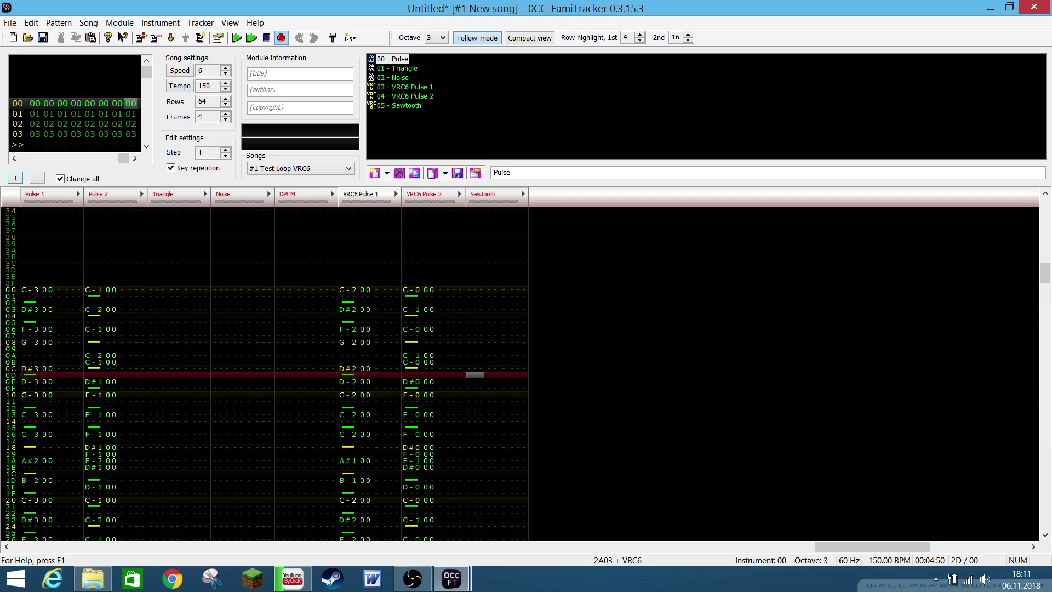
pyautogui.doubleClick(348, 290)
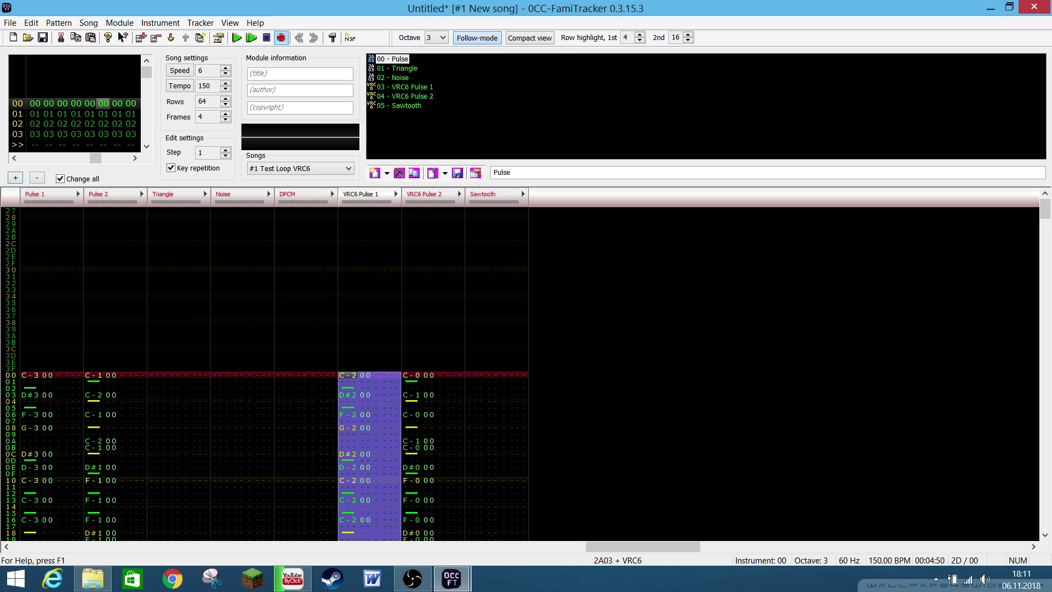
pyautogui.hotkey('ctrl', 'c')
pyautogui.press('Tab')
pyautogui.press('Tab')
pyautogui.hotkey('ctrl', 'v')
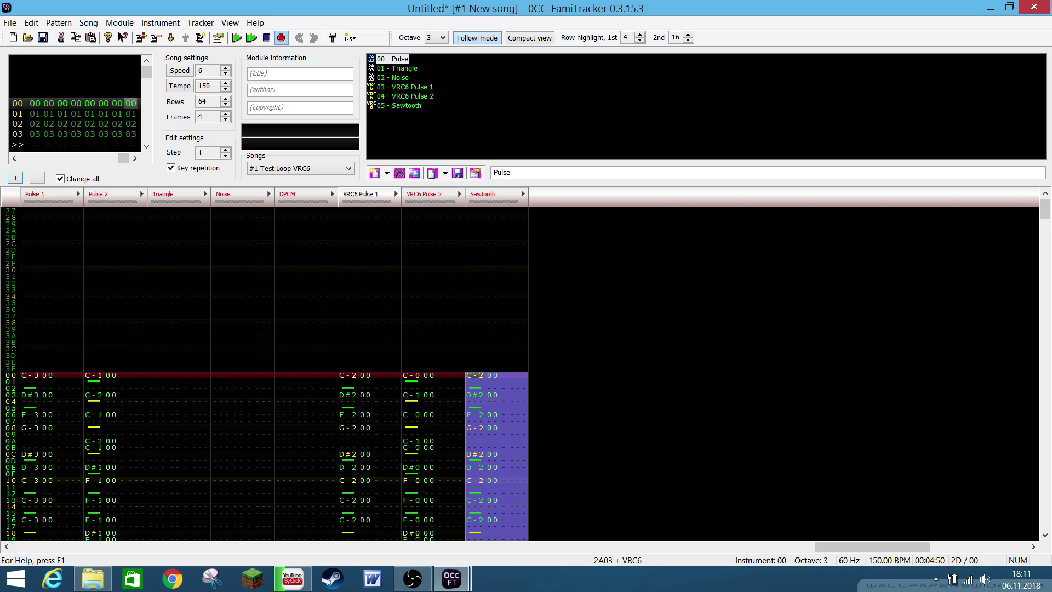
# Transpose all rows of the Sawtooth channel in frame 00 down by 12 semitones
pyautogui.hotkey('ctrl', 'F1')
pyautogui.hotkey('ctrl', 'F1')
pyautogui.hotkey('ctrl', 'F1')
pyautogui.hotkey('ctrl', 'F1')
pyautogui.hotkey('ctrl', 'F1')
pyautogui.hotkey('ctrl', 'F1')
pyautogui.hotkey('ctrl', 'F1')
pyautogui.hotkey('ctrl', 'F1')
pyautogui.hotkey('ctrl', 'F1')
pyautogui.hotkey('ctrl', 'F1')
pyautogui.hotkey('ctrl', 'F1')
# Look through the Sawtooth notes in frame 00 alongside the pulse channels
pyautogui.press('pagedown')
pyautogui.press('pagedown')
pyautogui.press('pagedown')
pyautogui.press('pagedown')
pyautogui.press('pagedown')
pyautogui.press('pagedown')
pyautogui.press('pagedown')
pyautogui.press('pagedown')
pyautogui.press('pagedown')
pyautogui.press('pagedown')
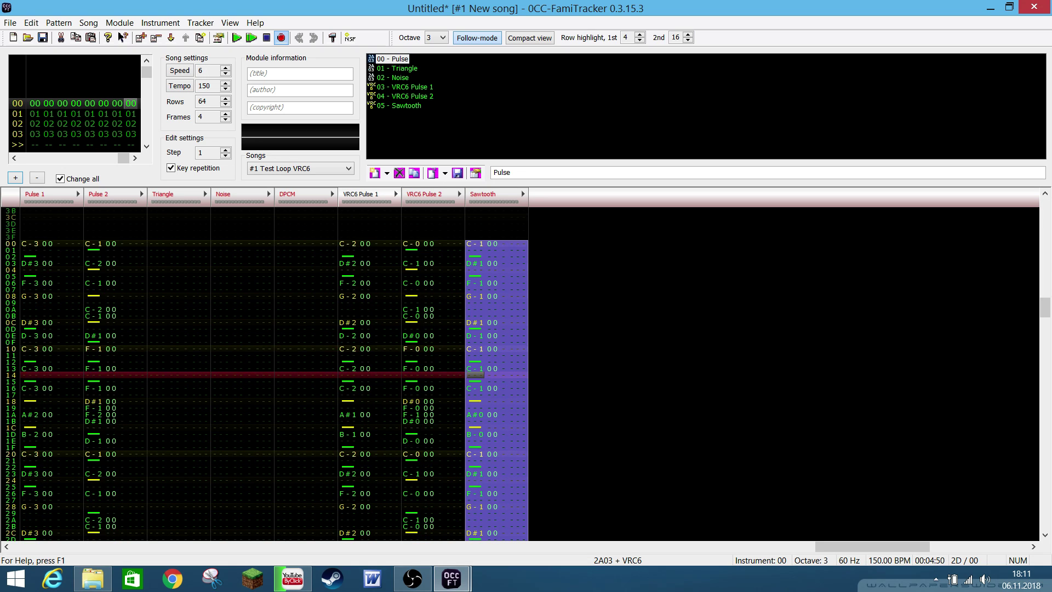
pyautogui.press('pageup')
pyautogui.press('pageup')
pyautogui.press('pageup')
pyautogui.press('pageup')
pyautogui.press('pageup')
pyautogui.press('pageup')
pyautogui.press('pageup')
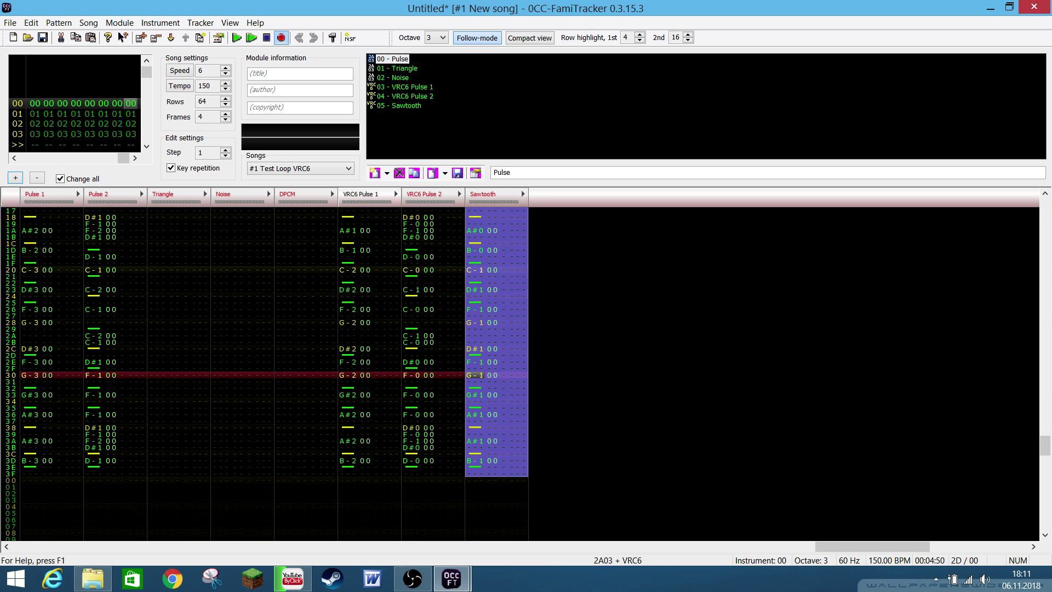
# Play frame 00, unmute all channels, and play it again to hear the Sawtooth together with the pulses
pyautogui.press('Return')
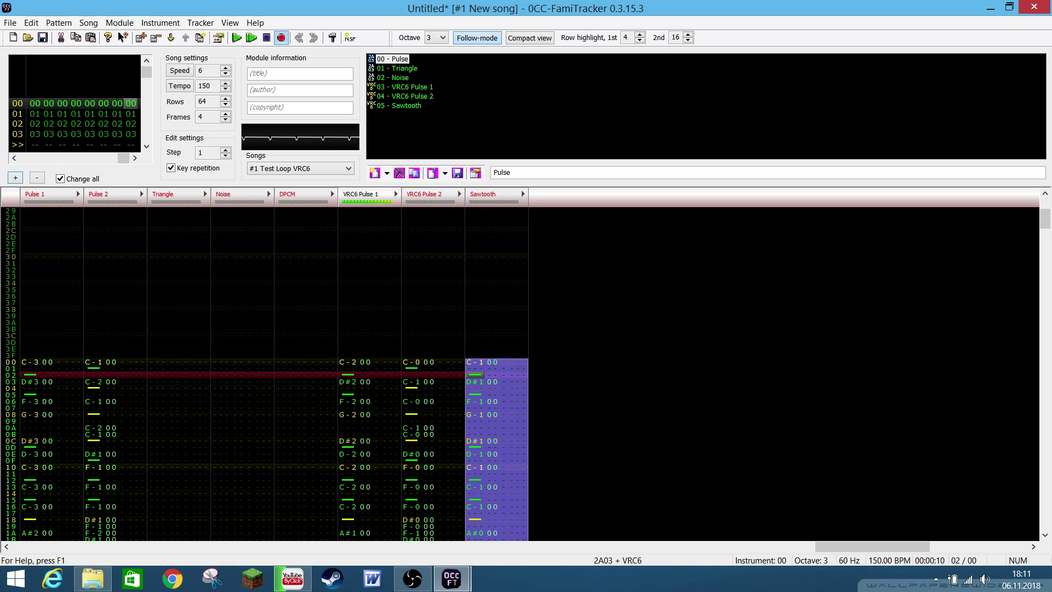
pyautogui.press('Return')
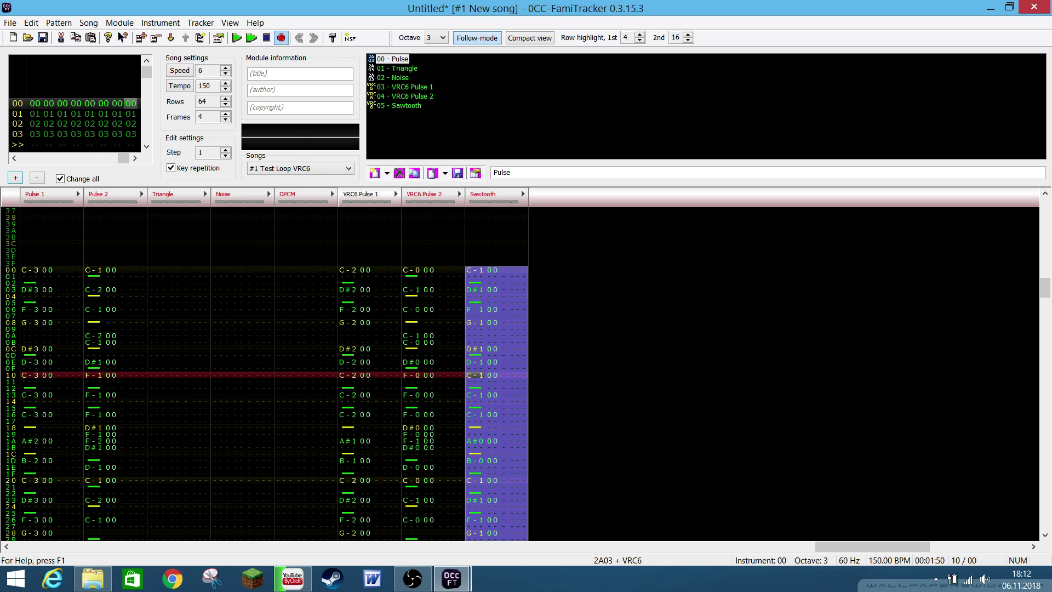
pyautogui.press('Return')
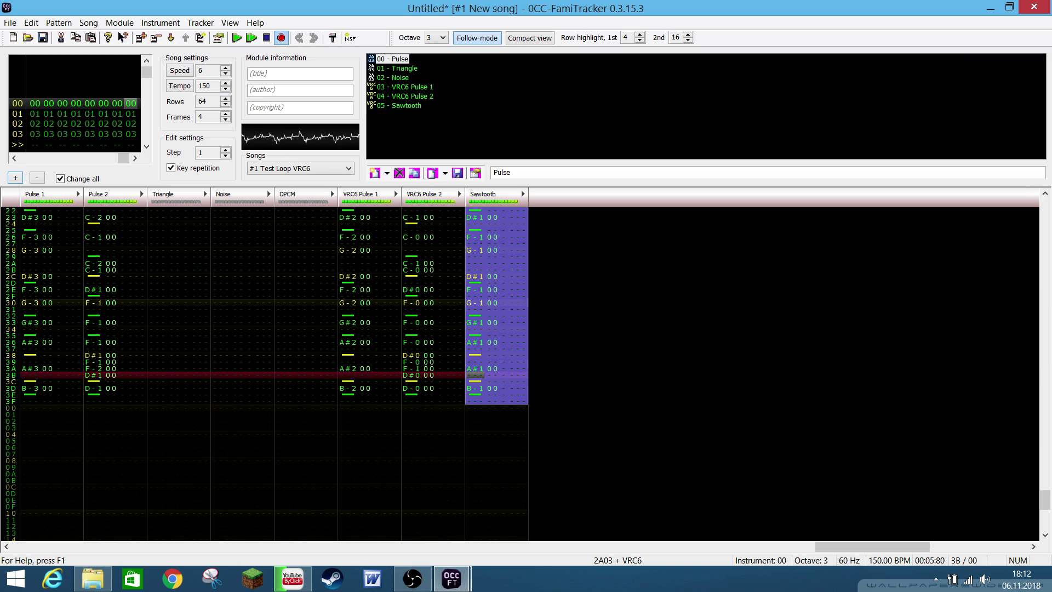
pyautogui.press('Return')
# Fill the instrument column of the VRC6 Pulse 1 channel in frame 00 with instrument 03, starting at row 00
pyautogui.press('Up')
pyautogui.press('Up')
pyautogui.press('Up')
pyautogui.press('Up')
pyautogui.press('Up')
pyautogui.press('Up')
pyautogui.press('Up')
pyautogui.press('Up')
pyautogui.press('Up')
pyautogui.press('Up')
pyautogui.press('Up')
pyautogui.press('Up')
pyautogui.press('Up')
pyautogui.press('Up')
pyautogui.press('Up')
pyautogui.press('Up')
pyautogui.press('Up')
pyautogui.press('Up')
pyautogui.press('Up')
pyautogui.press('Up')
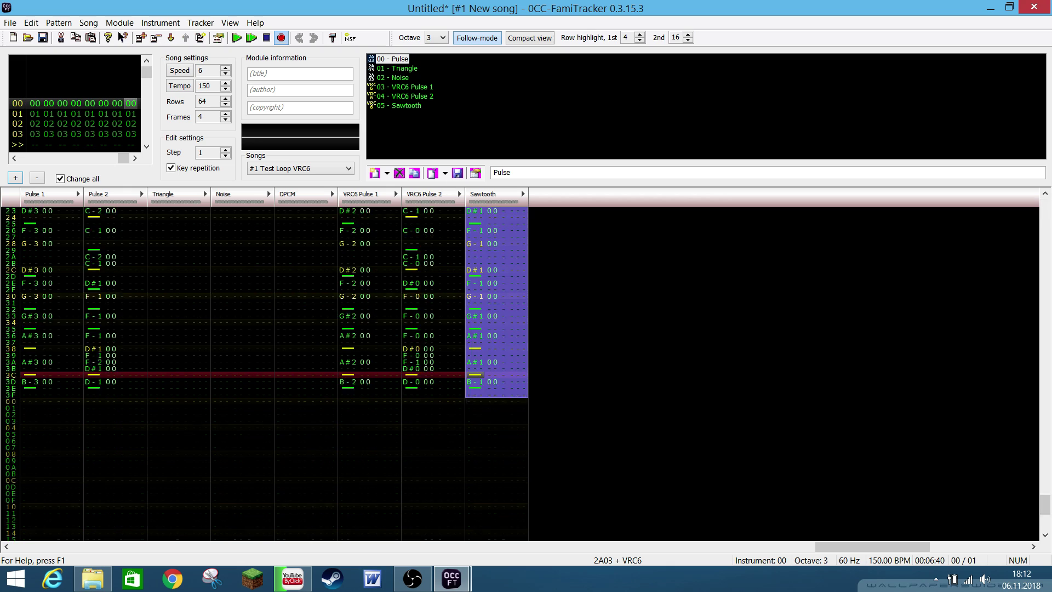
pyautogui.press('Up')
pyautogui.press('Up')
pyautogui.press('Up')
pyautogui.press('Up')
pyautogui.press('Up')
pyautogui.press('Up')
pyautogui.press('Up')
pyautogui.press('Up')
pyautogui.press('Up')
pyautogui.press('Up')
pyautogui.press('Up')
pyautogui.press('Up')
pyautogui.press('Up')
pyautogui.press('Up')
pyautogui.press('Up')
pyautogui.press('Up')
pyautogui.press('Up')
pyautogui.press('Up')
pyautogui.press('Up')
pyautogui.press('Up')
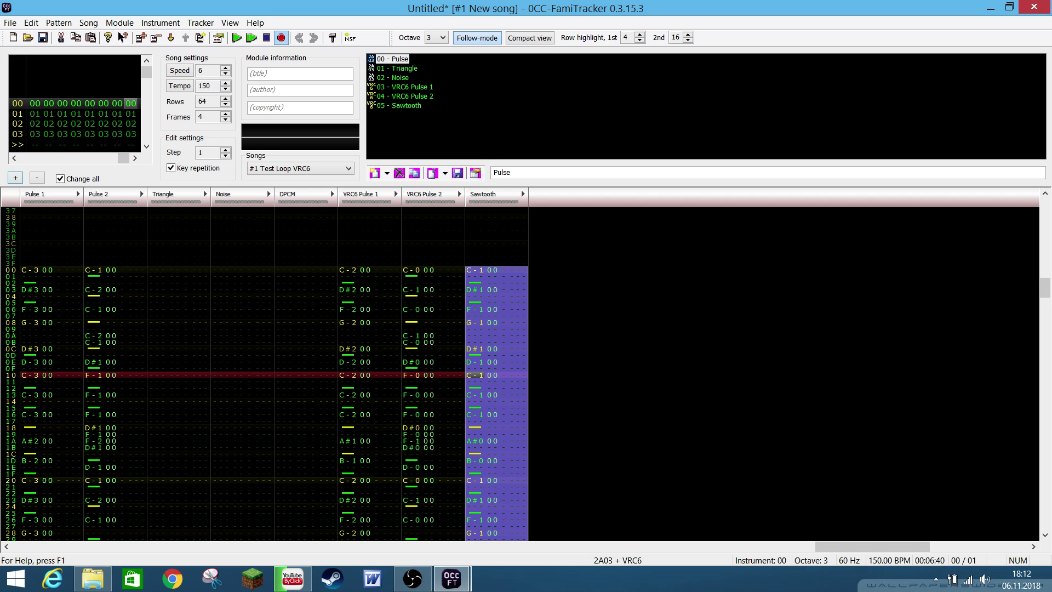
pyautogui.press('Up')
pyautogui.press('Up')
pyautogui.press('Up')
pyautogui.press('Up')
pyautogui.press('Up')
pyautogui.press('Up')
pyautogui.press('Up')
pyautogui.press('Up')
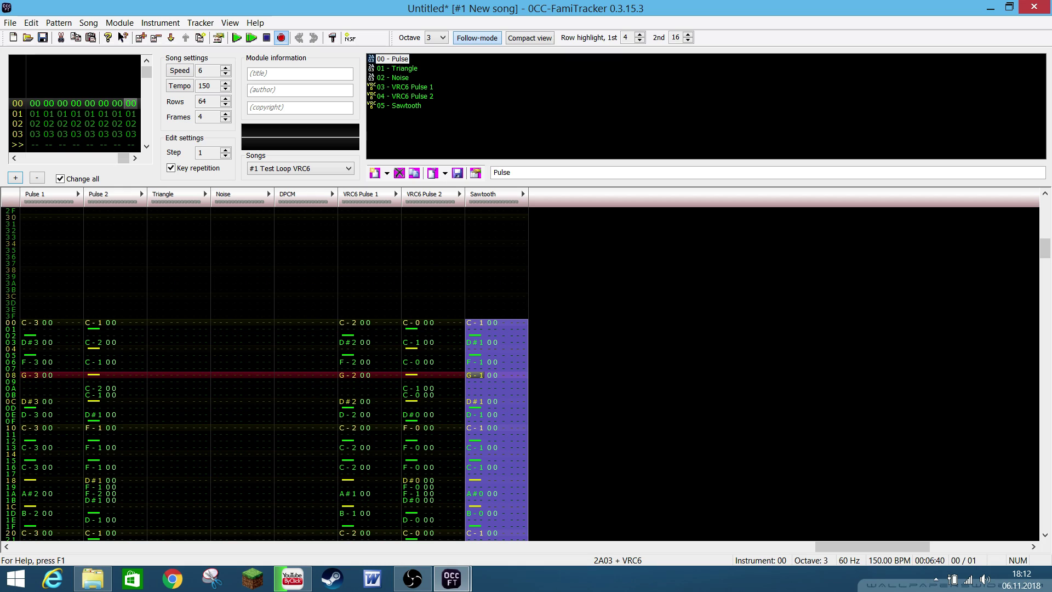
pyautogui.moveTo(364, 322); pyautogui.dragTo(366, 324)
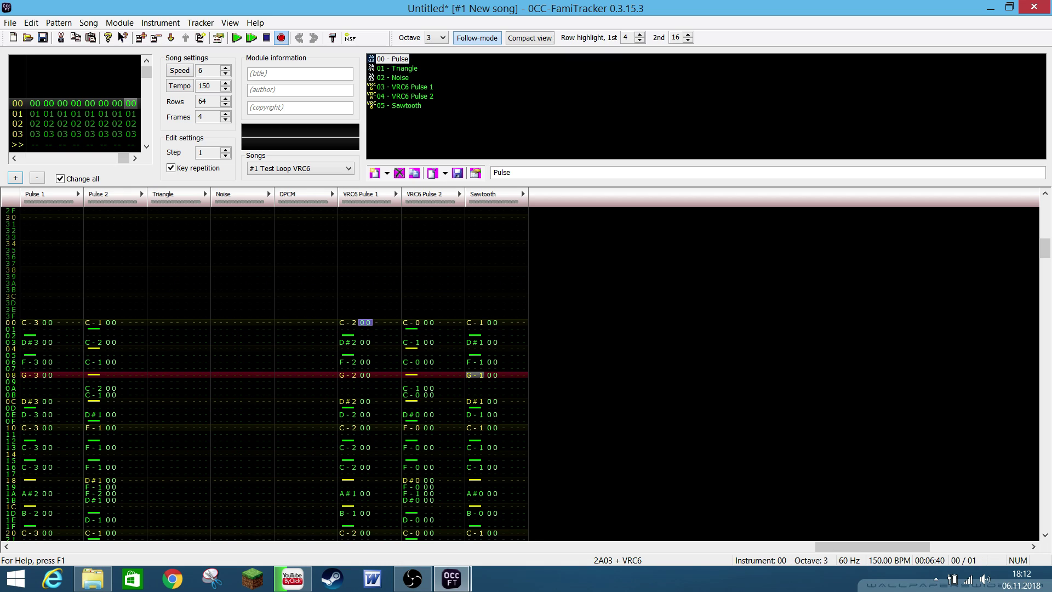
pyautogui.click(376, 335)
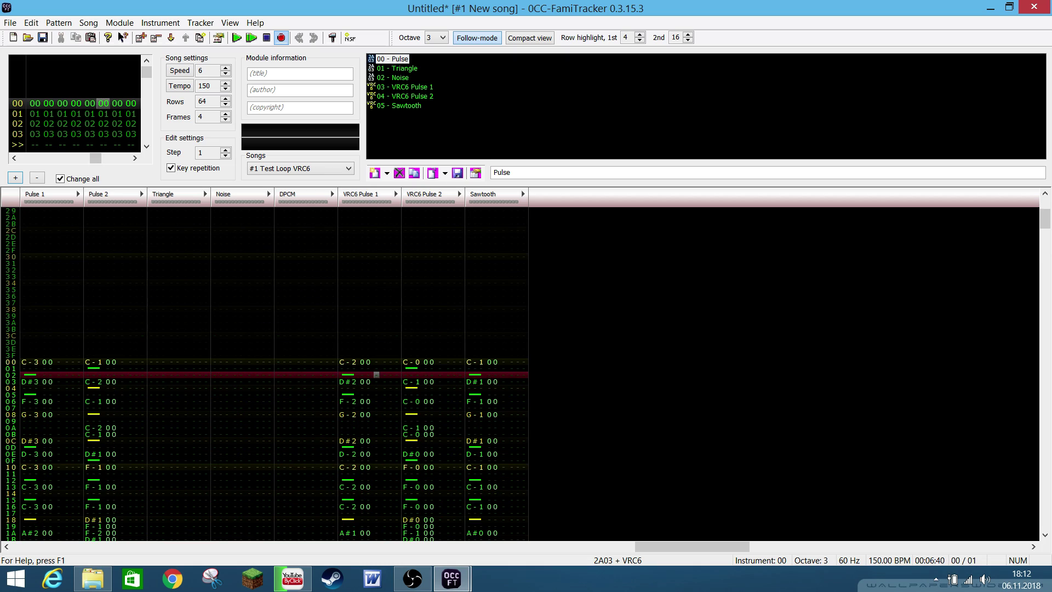
pyautogui.press('Up')
pyautogui.press('Up')
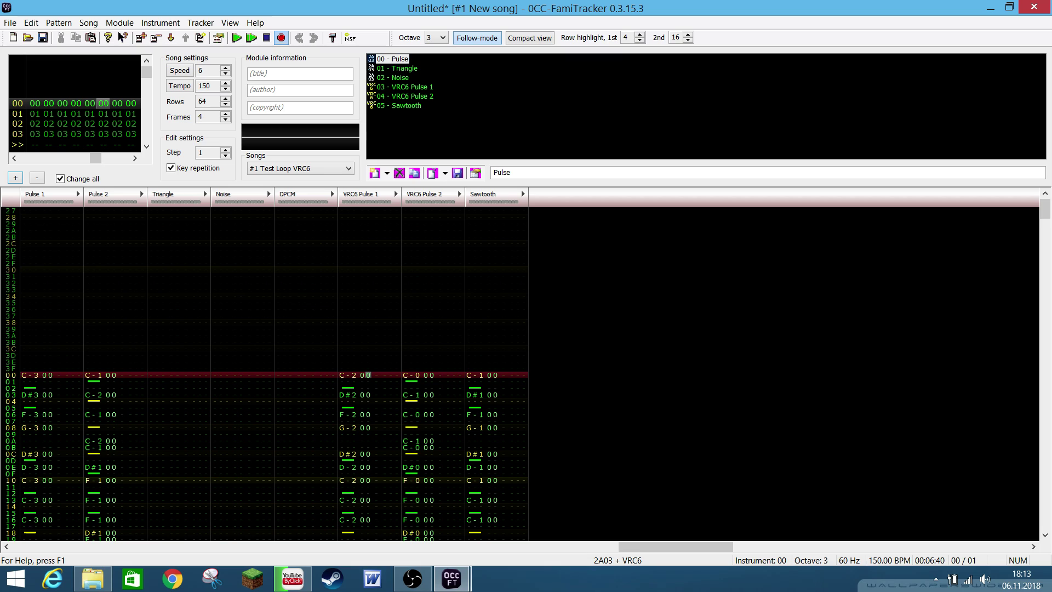
pyautogui.click(404, 87)
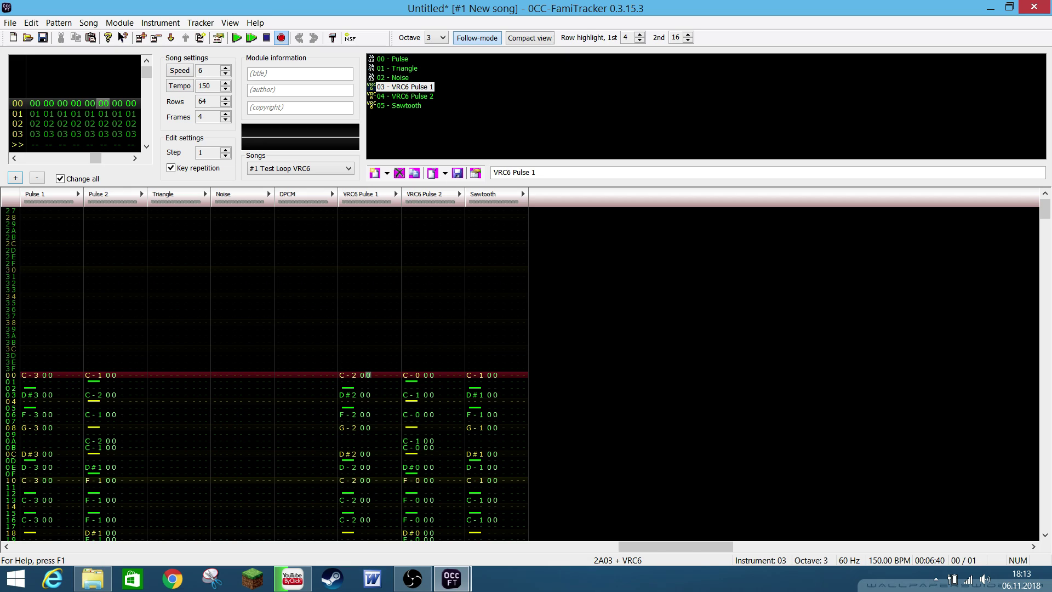
pyautogui.write('3333333')
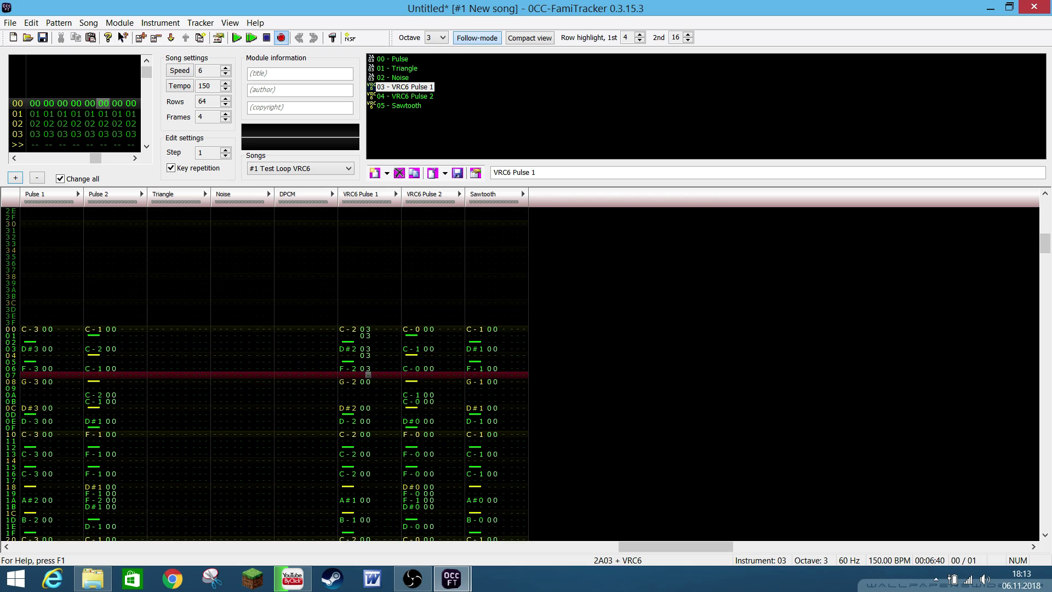
pyautogui.write('33333333333333333333333333333333333333333333333333')
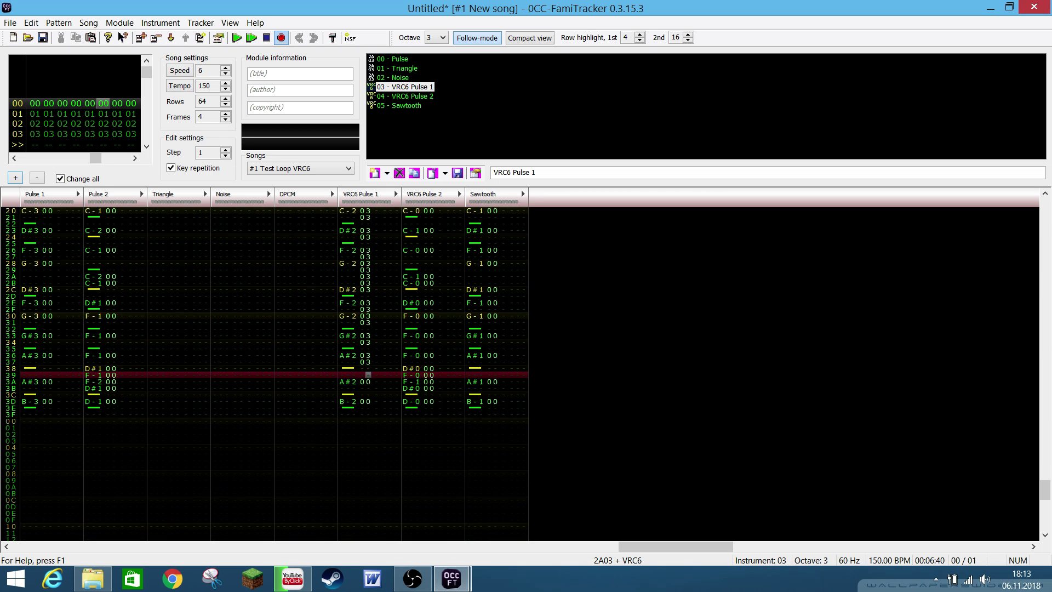
pyautogui.write('333333333333333333333')
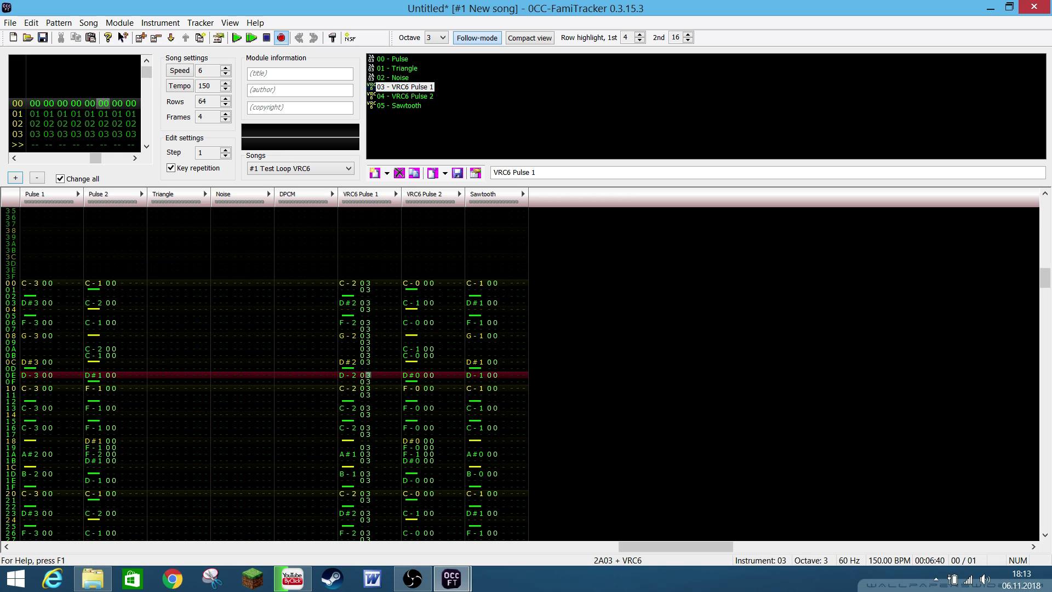
# Fill the instrument column of the VRC6 Pulse 2 channel in frame 00 with instrument 04, starting at row 00
pyautogui.click(431, 375)
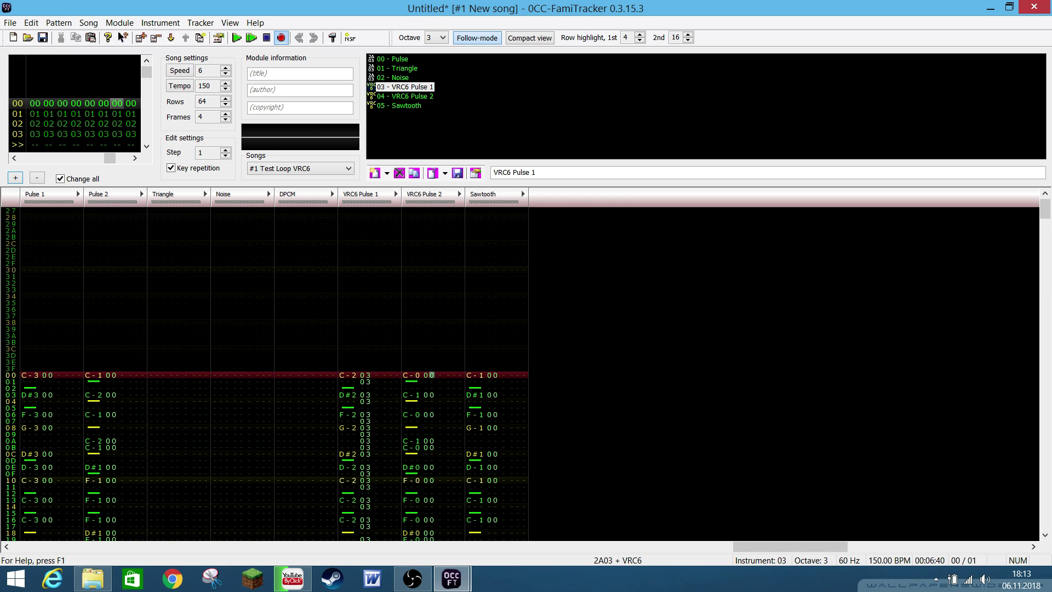
pyautogui.write('4')
pyautogui.press('4')
pyautogui.press('4')
pyautogui.press('4')
pyautogui.press('4')
pyautogui.press('4')
pyautogui.press('4')
pyautogui.press('4')
pyautogui.press('4')
pyautogui.press('4')
pyautogui.press('4')
pyautogui.press('4')
pyautogui.press('4')
pyautogui.press('4')
pyautogui.press('4')
pyautogui.press('4')
pyautogui.press('4')
pyautogui.press('4')
pyautogui.press('4')
pyautogui.press('4')
pyautogui.press('4')
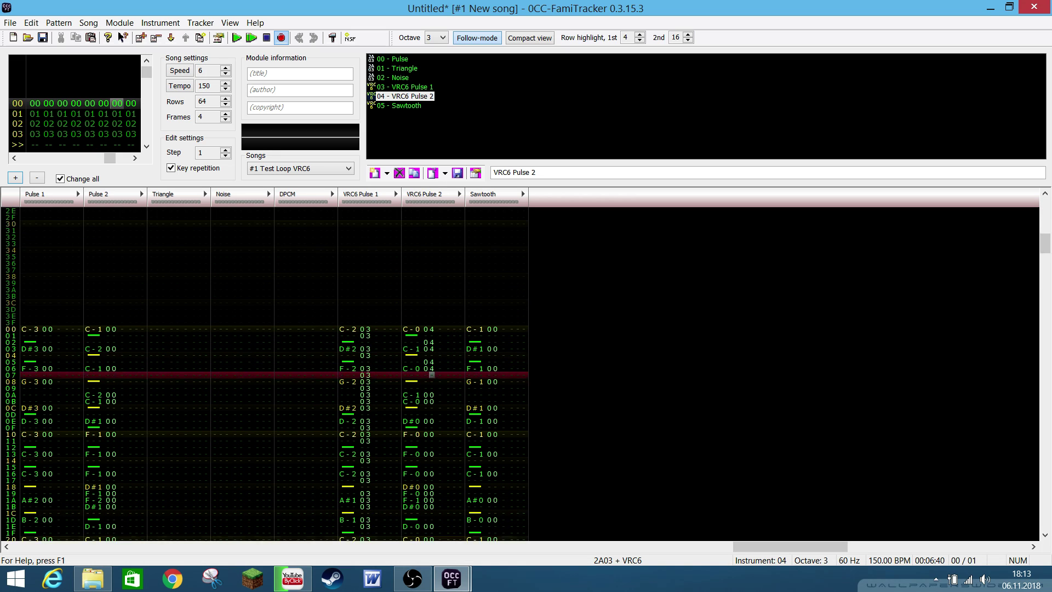
pyautogui.press('4')
pyautogui.press('4')
pyautogui.press('4')
pyautogui.press('4')
pyautogui.press('4')
pyautogui.press('4')
pyautogui.press('4')
pyautogui.press('4')
pyautogui.press('4')
pyautogui.press('4')
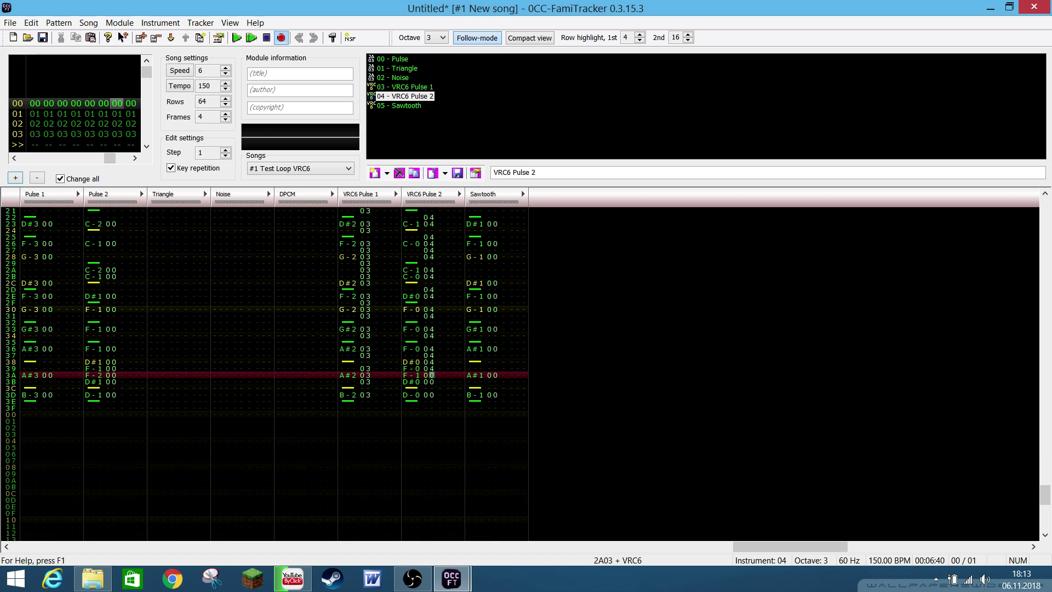
pyautogui.press('4')
pyautogui.press('4')
pyautogui.press('4')
pyautogui.press('4')
pyautogui.press('4')
pyautogui.press('4')
pyautogui.press('4')
pyautogui.press('4')
pyautogui.press('4')
pyautogui.press('4')
pyautogui.press('4')
pyautogui.press('4')
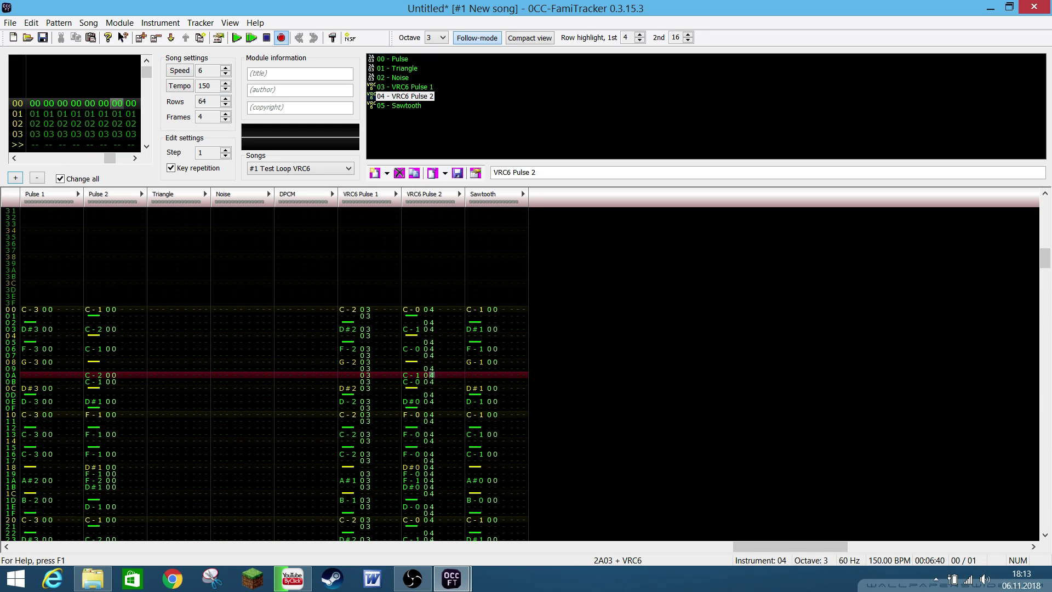
# Fill the instrument column of the Sawtooth channel in frame 00 with instrument 05, starting at row 00
pyautogui.click(495, 310)
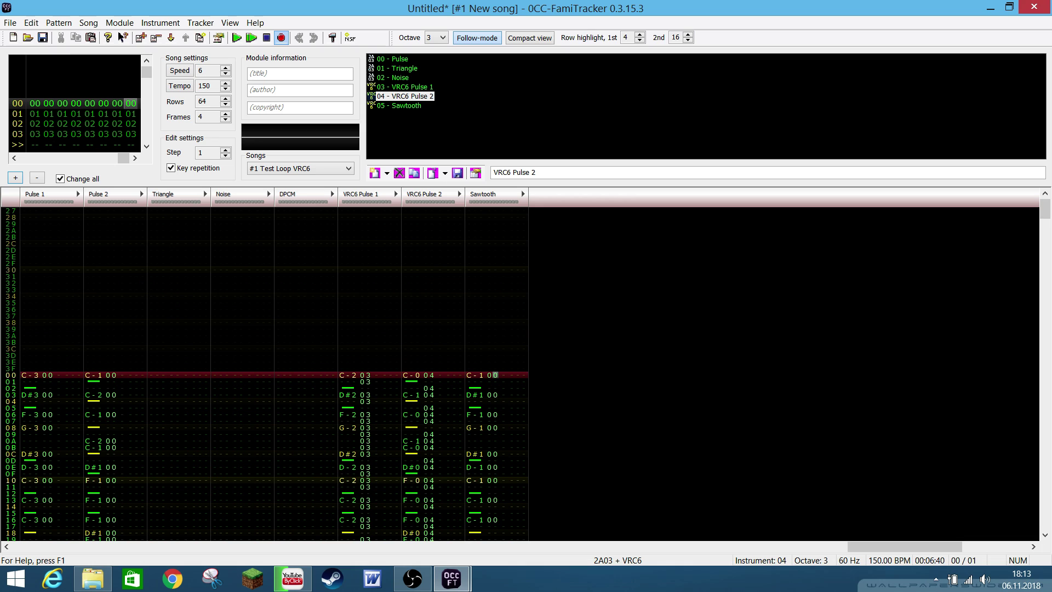
pyautogui.press('5')
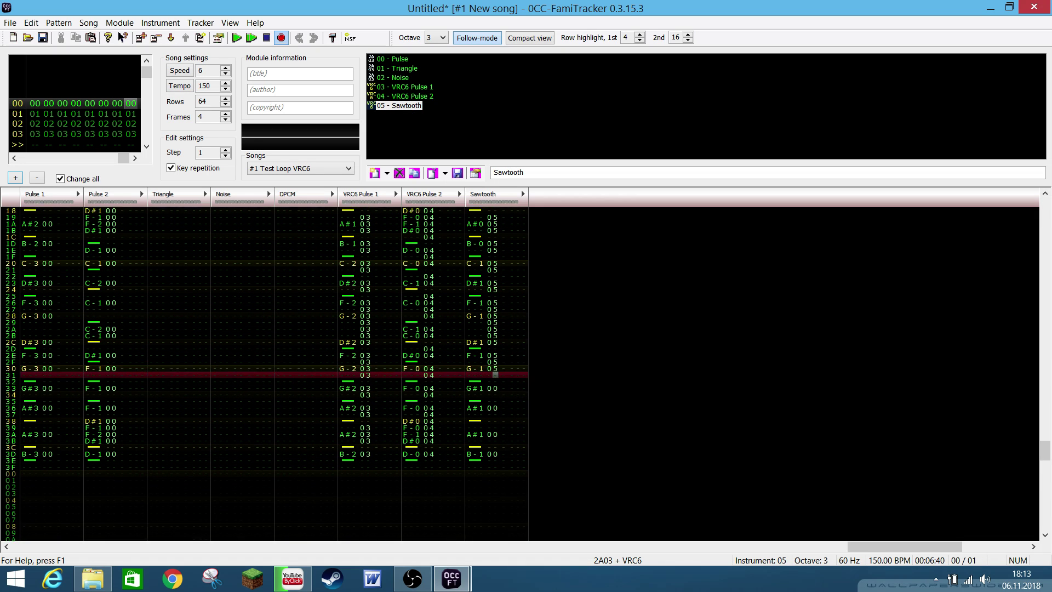
pyautogui.press('5')
pyautogui.press('5')
pyautogui.press('5')
pyautogui.press('5')
pyautogui.press('5')
pyautogui.press('5')
pyautogui.press('5')
pyautogui.press('5')
pyautogui.press('5')
pyautogui.press('5')
pyautogui.press('5')
pyautogui.press('5')
pyautogui.press('5')
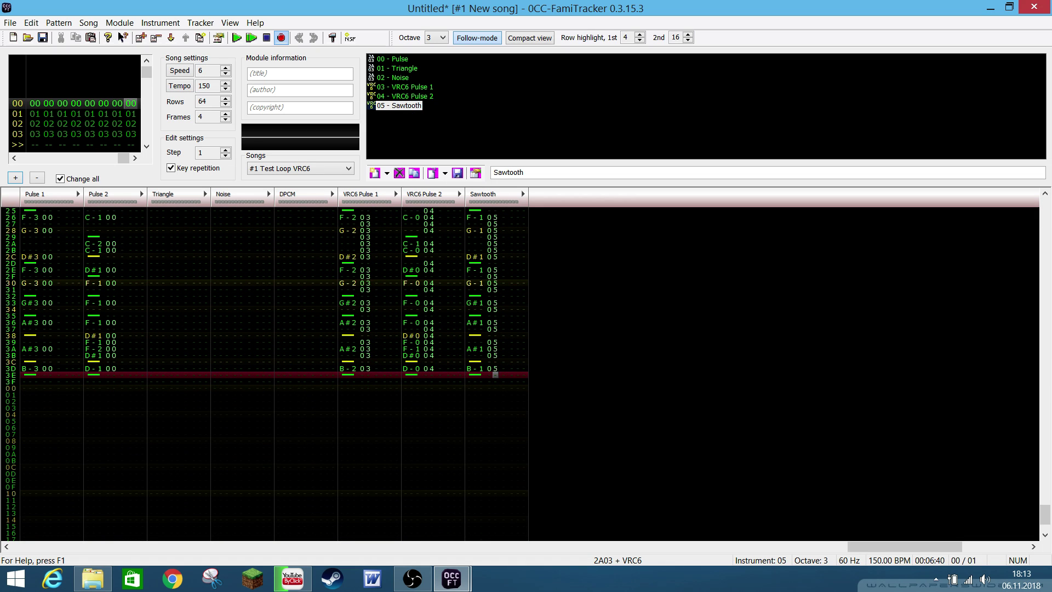
# Play frame 00 to hear the VRC6 channels with their assigned instruments, and go back over its notes
pyautogui.press('F5')
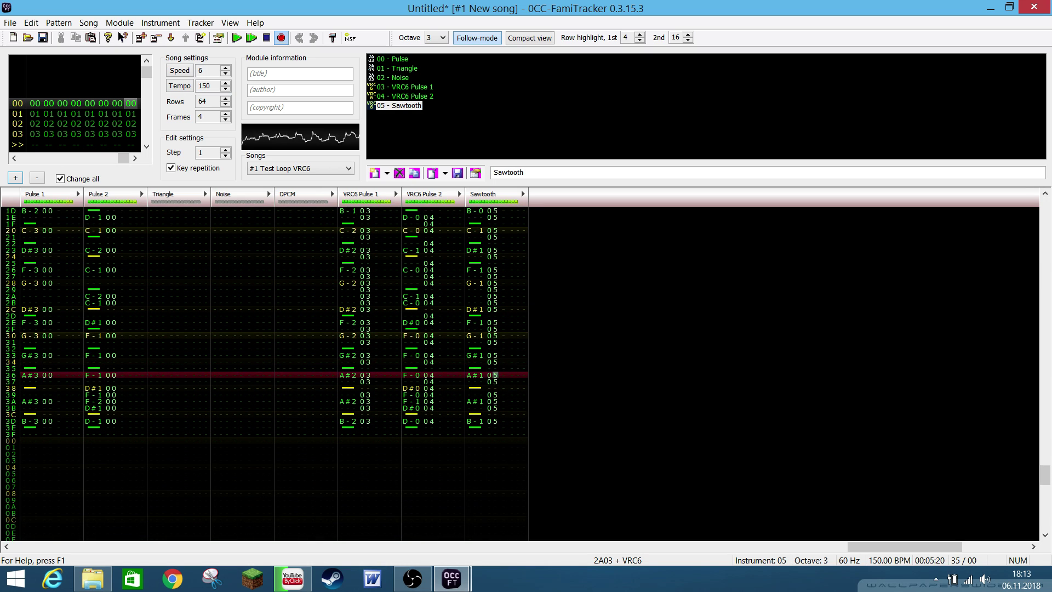
pyautogui.press('F8')
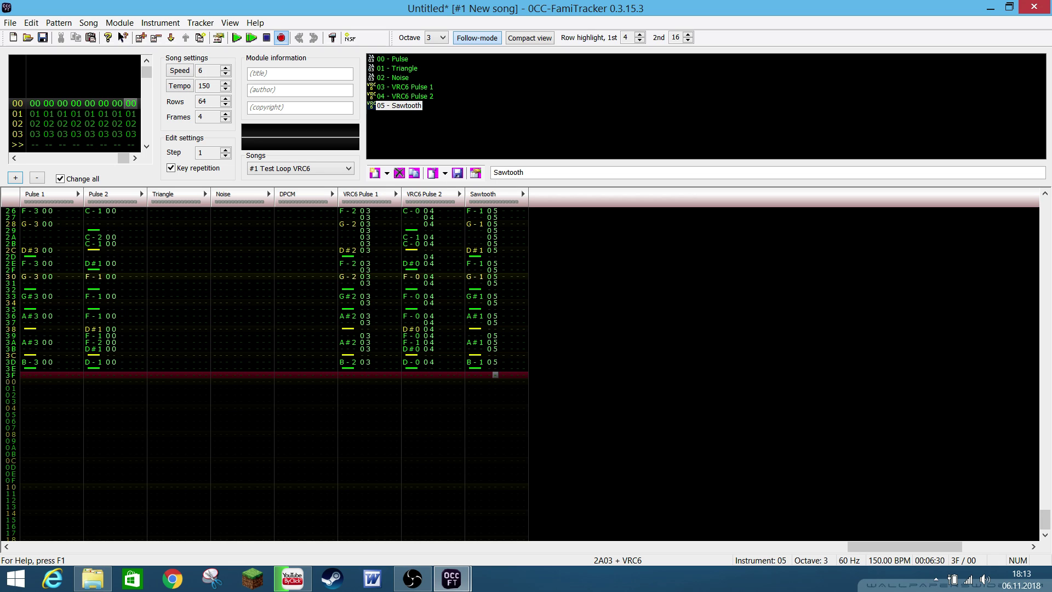
pyautogui.press('Down')
pyautogui.press('Down')
pyautogui.press('Down')
pyautogui.press('Down')
pyautogui.press('Down')
pyautogui.press('Down')
pyautogui.press('Down')
pyautogui.press('Down')
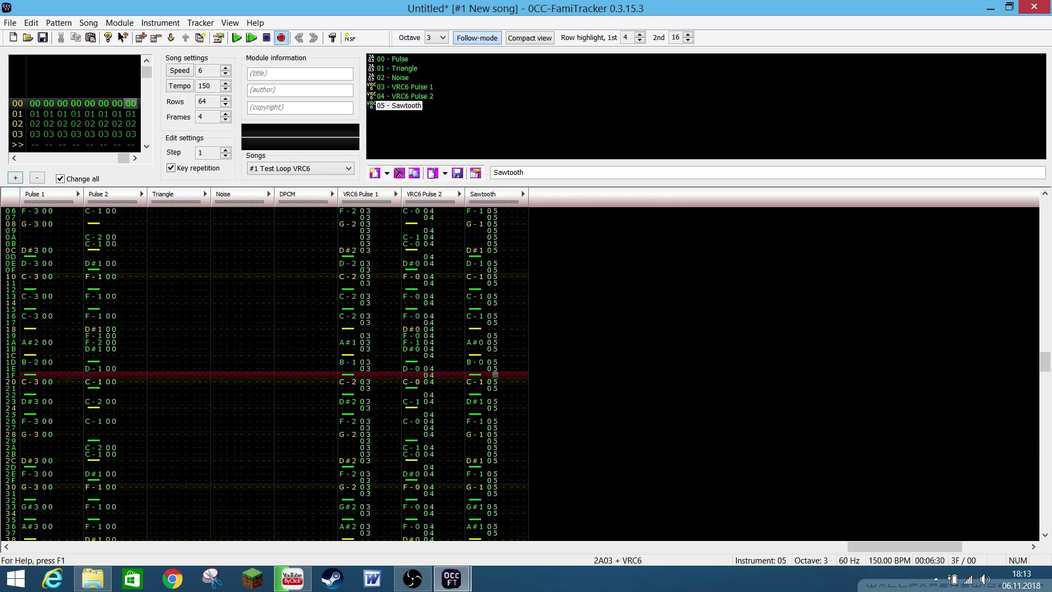
pyautogui.press('Up')
pyautogui.press('Up')
pyautogui.press('Up')
pyautogui.press('Up')
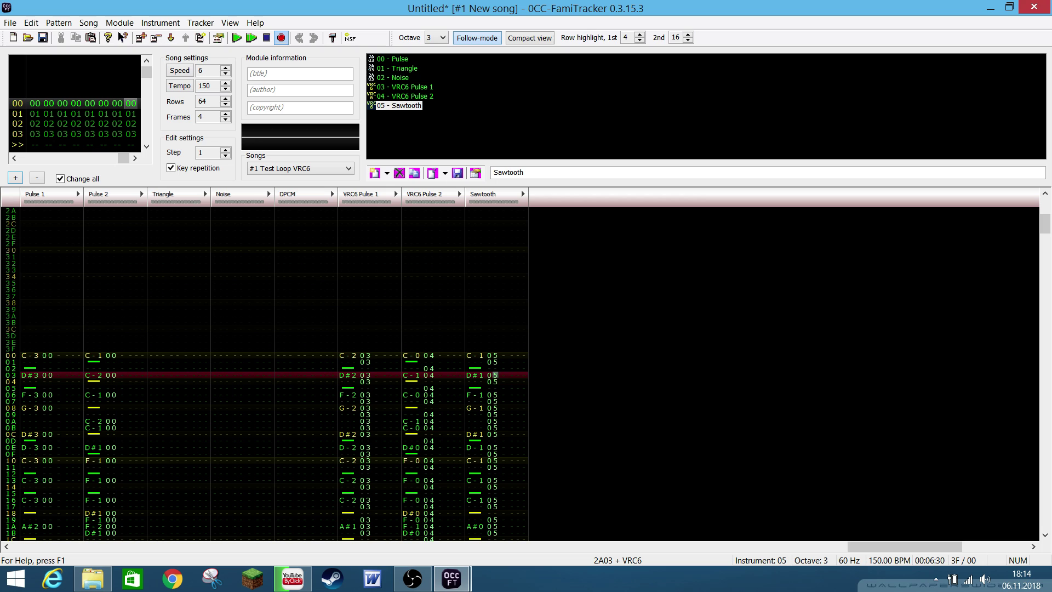
pyautogui.press('Return')
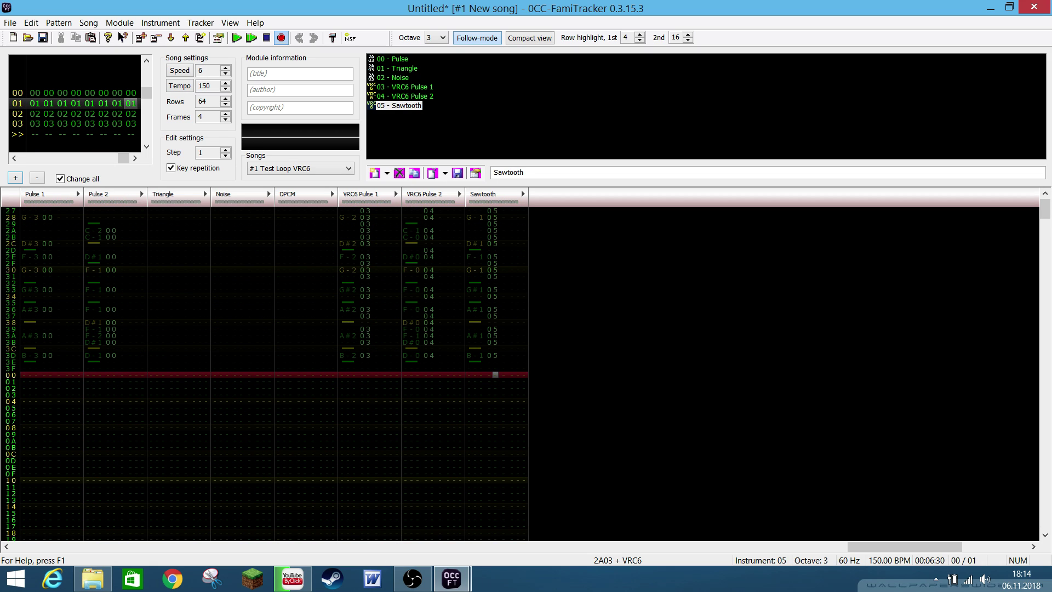
# Mute the Sawtooth channel and play frame 00 to hear the pulse channels without it
pyautogui.press('pageup')
pyautogui.press('pageup')
pyautogui.press('pageup')
pyautogui.press('pageup')
pyautogui.press('pageup')
pyautogui.press('pageup')
pyautogui.press('pageup')
pyautogui.press('pageup')
pyautogui.press('pageup')
pyautogui.press('pageup')
pyautogui.press('pageup')
pyautogui.press('pageup')
pyautogui.press('pageup')
pyautogui.press('pageup')
pyautogui.press('pageup')
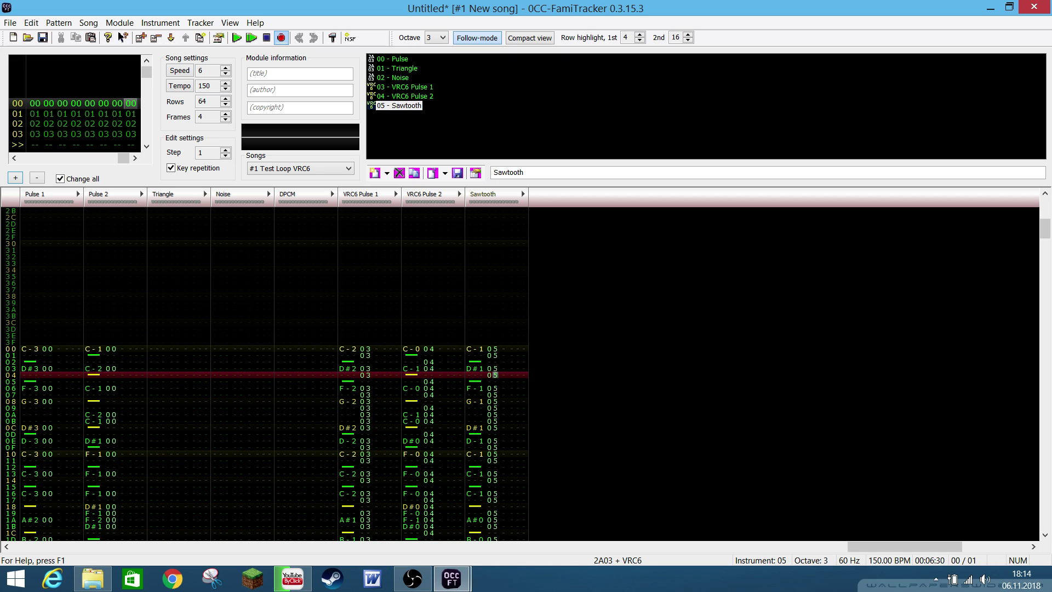
pyautogui.hotkey('alt', 'F9')
pyautogui.press('Return')
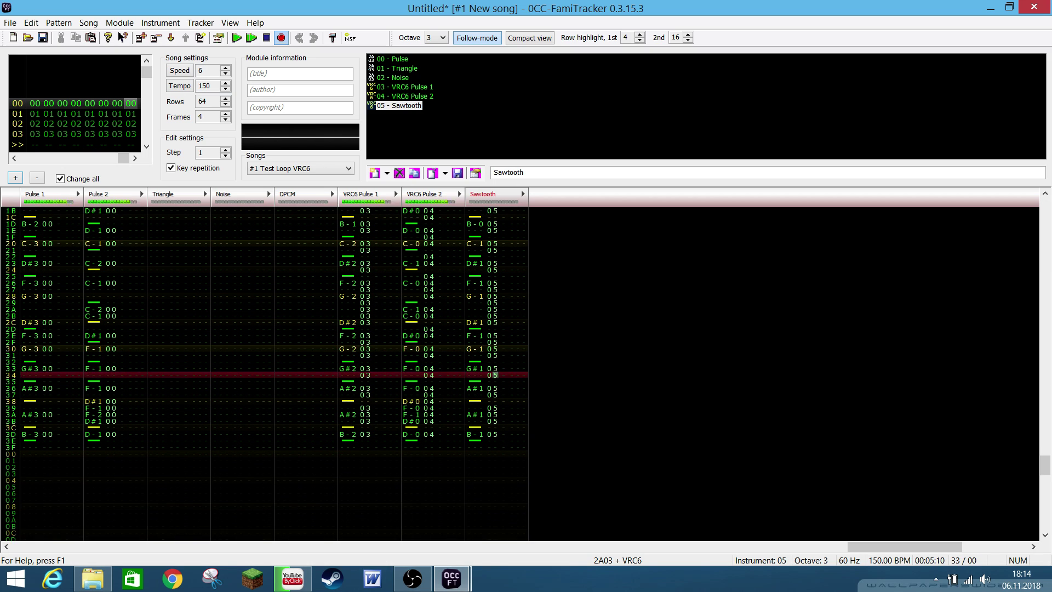
pyautogui.press('Return')
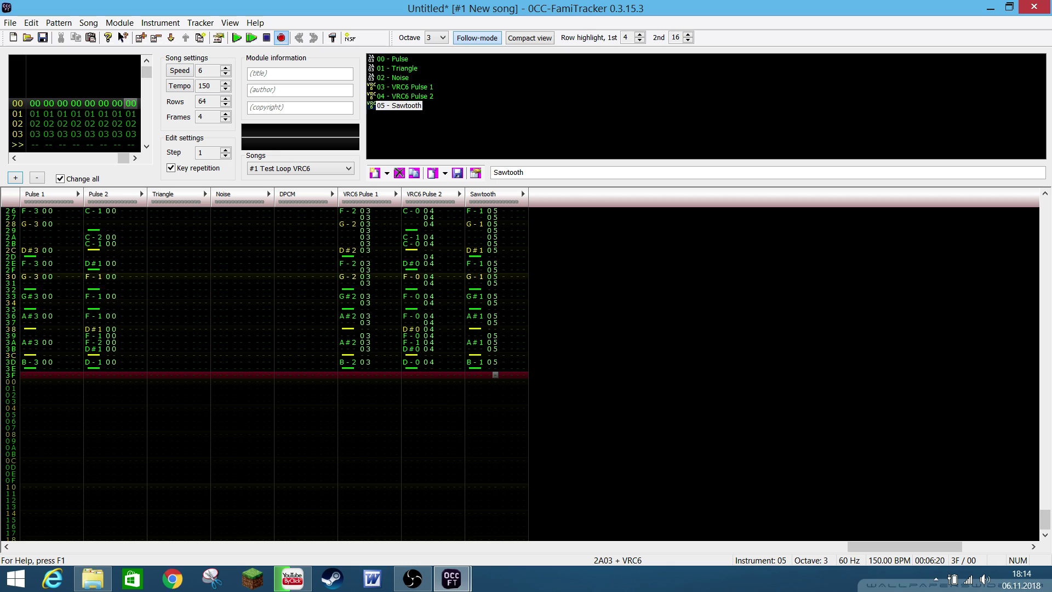
# In instrument 03, VRC6 Pulse 1, flatten the Pulse Width sequence to the value 4 and shorten it to 3 steps
pyautogui.doubleClick(404, 87)
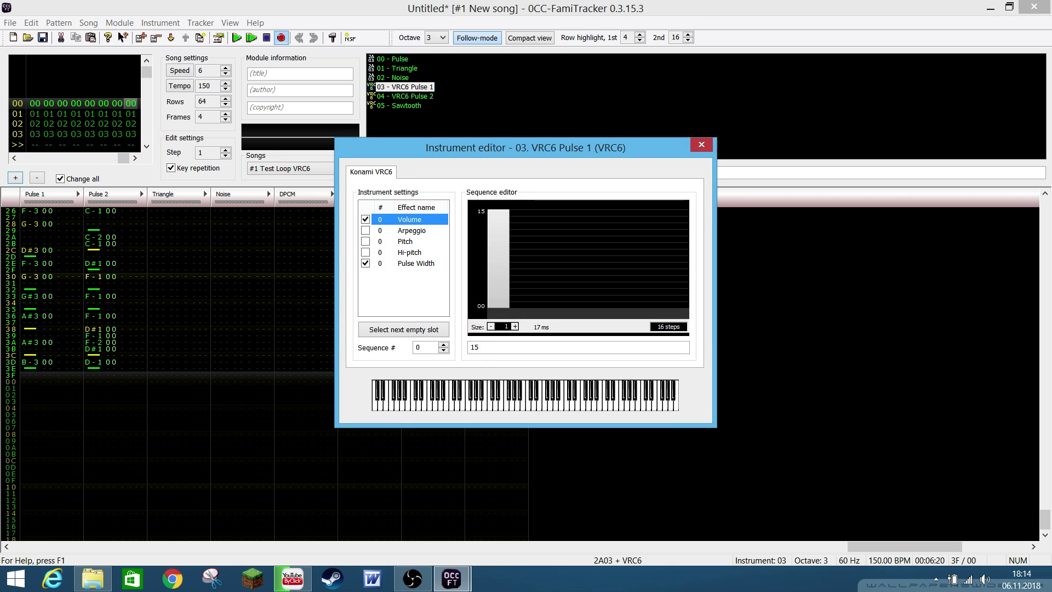
pyautogui.press('Tab')
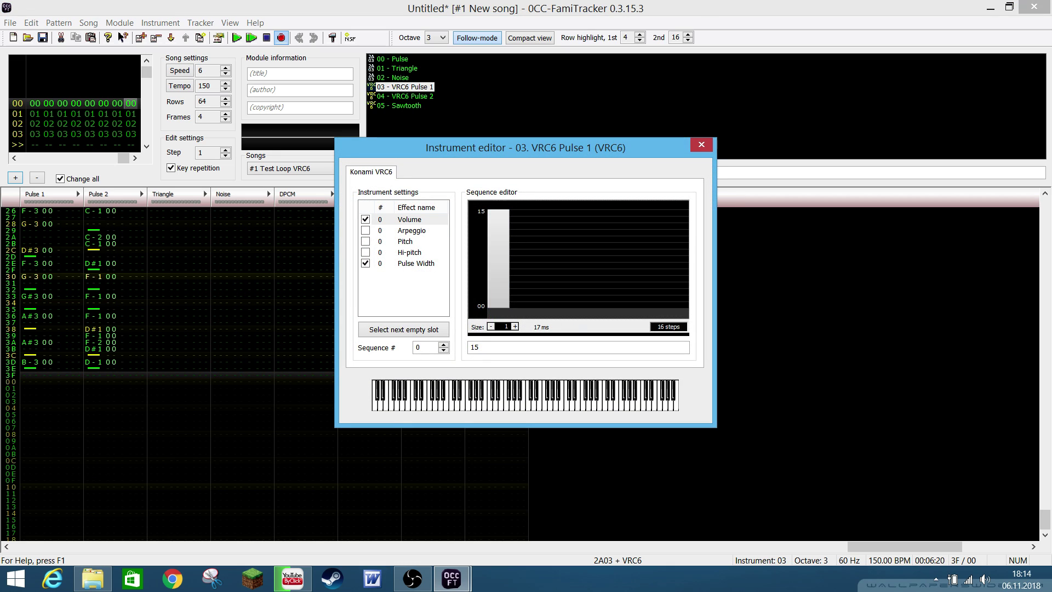
pyautogui.click(416, 263)
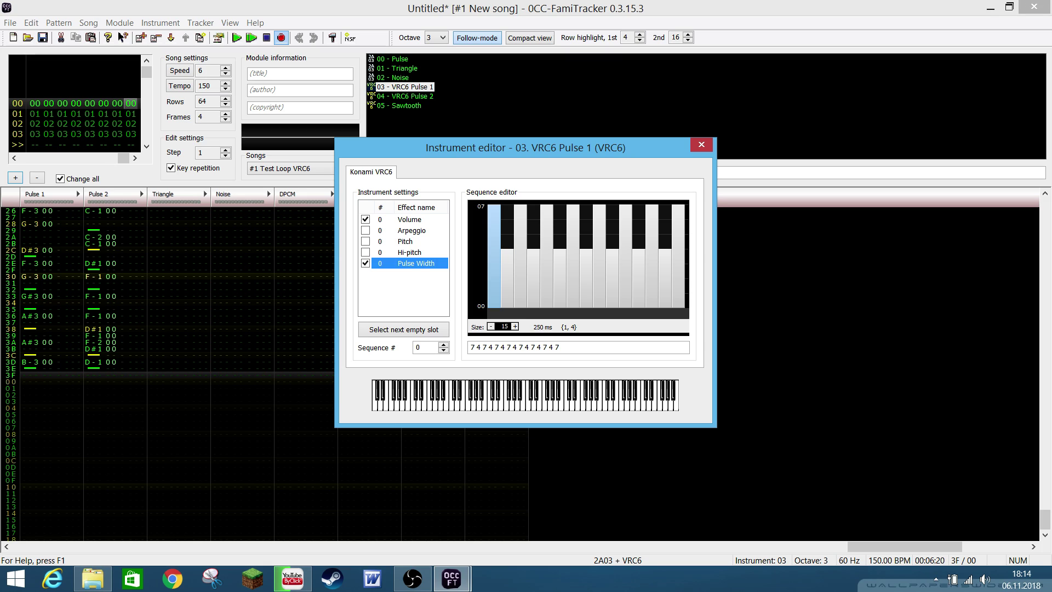
pyautogui.moveTo(493, 258); pyautogui.dragTo(678, 257)
pyautogui.press('Down')
pyautogui.press('Down')
pyautogui.press('Down')
pyautogui.press('Down')
pyautogui.press('Down')
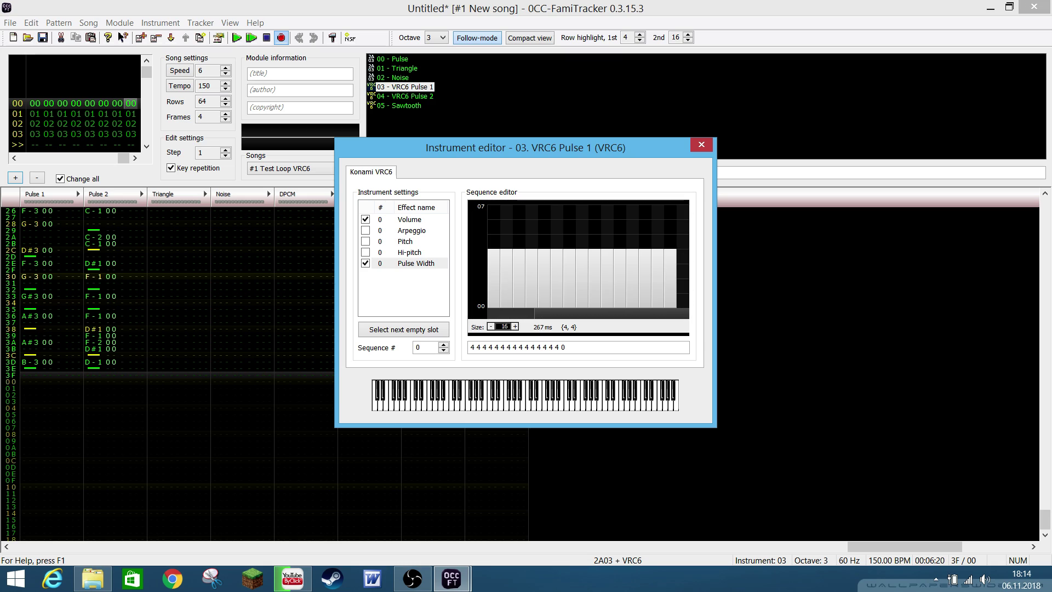
pyautogui.press('Down')
pyautogui.press('Down')
pyautogui.press('Down')
pyautogui.press('Down')
pyautogui.press('Down')
pyautogui.press('Down')
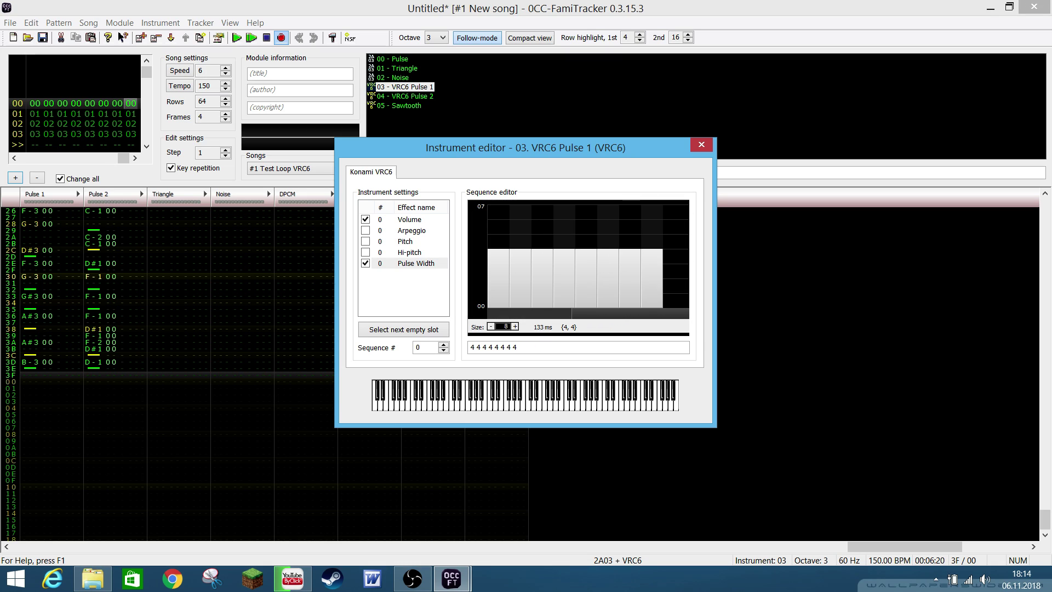
pyautogui.press('Down')
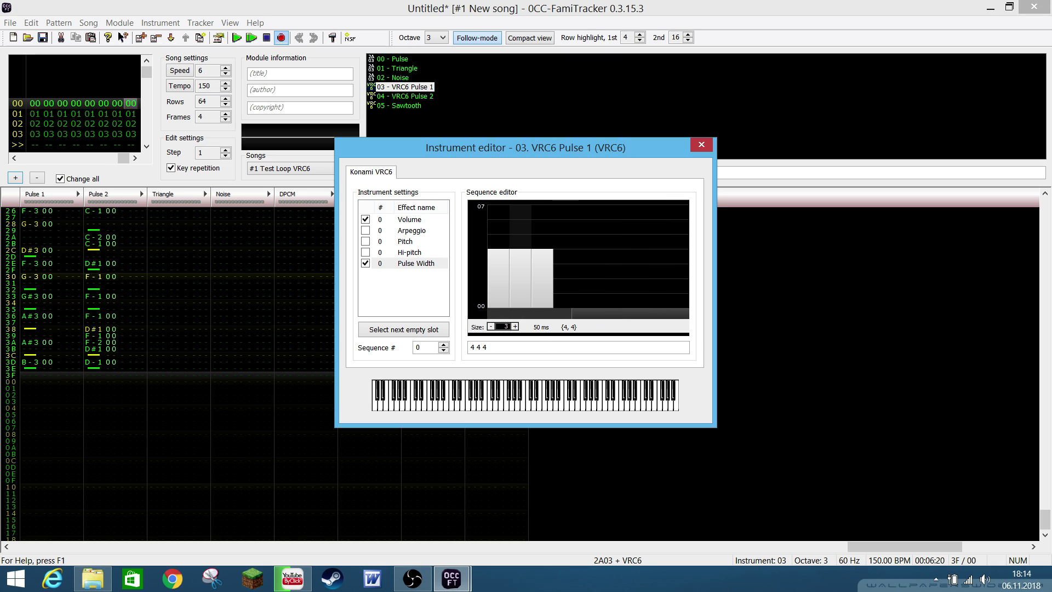
# Lengthen instrument 03's Pulse Width sequence to 15 steps, redraw it alternating 7 and 4, audition it and close the instrument editor
pyautogui.press('Up')
pyautogui.press('Up')
pyautogui.press('Up')
pyautogui.press('Up')
pyautogui.press('Up')
pyautogui.press('Up')
pyautogui.press('Up')
pyautogui.press('Up')
pyautogui.press('Up')
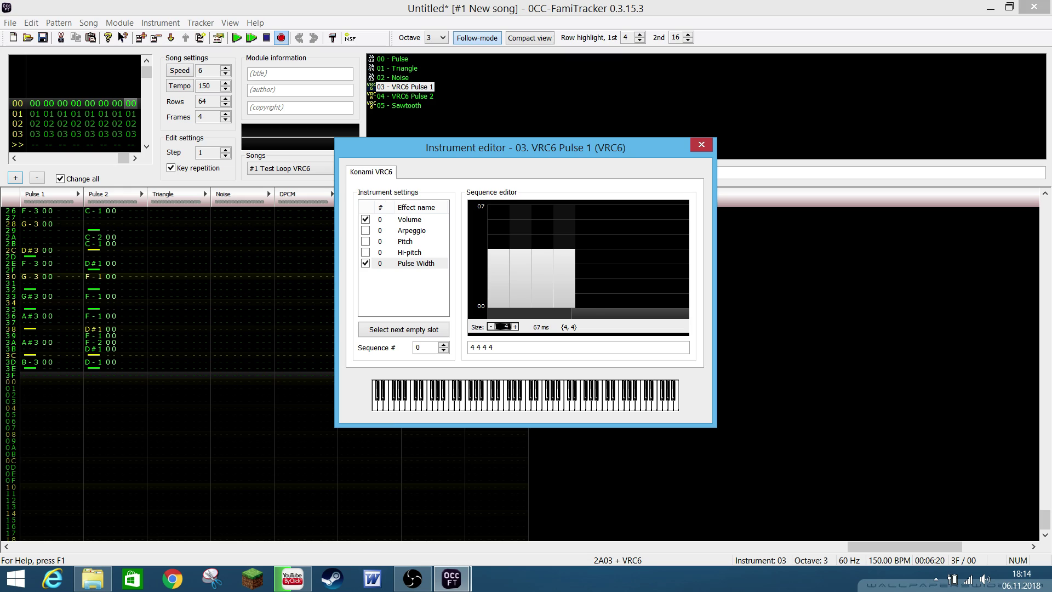
pyautogui.press('Up')
pyautogui.press('Up')
pyautogui.press('Up')
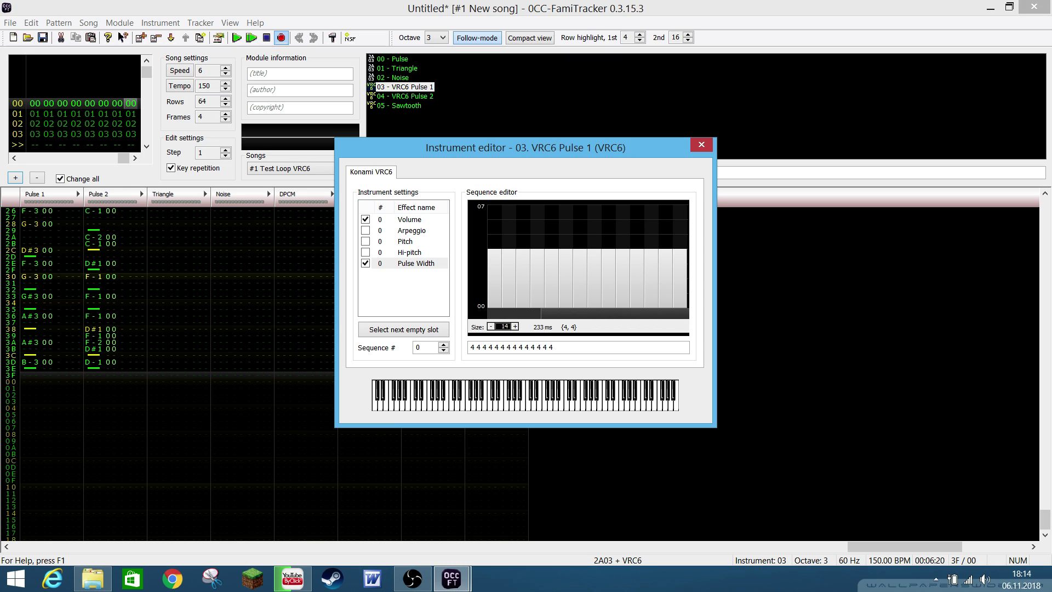
pyautogui.moveTo(493, 255); pyautogui.dragTo(494, 208)
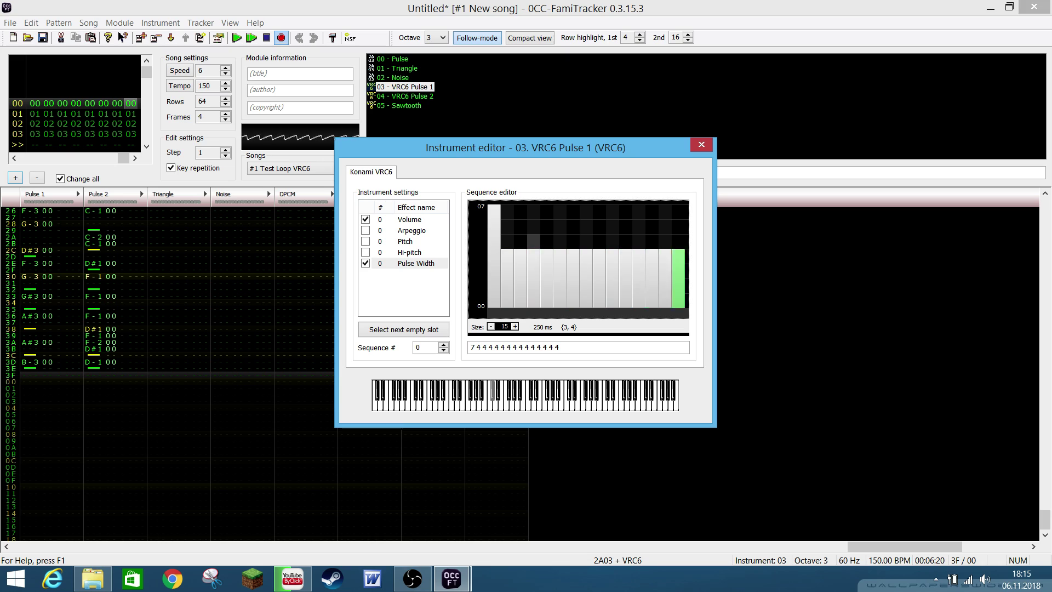
pyautogui.moveTo(519, 241)
pyautogui.mouseDown()
pyautogui.moveTo(520, 207)
pyautogui.moveTo(548, 254)
pyautogui.mouseUp()
pyautogui.click(546, 207)
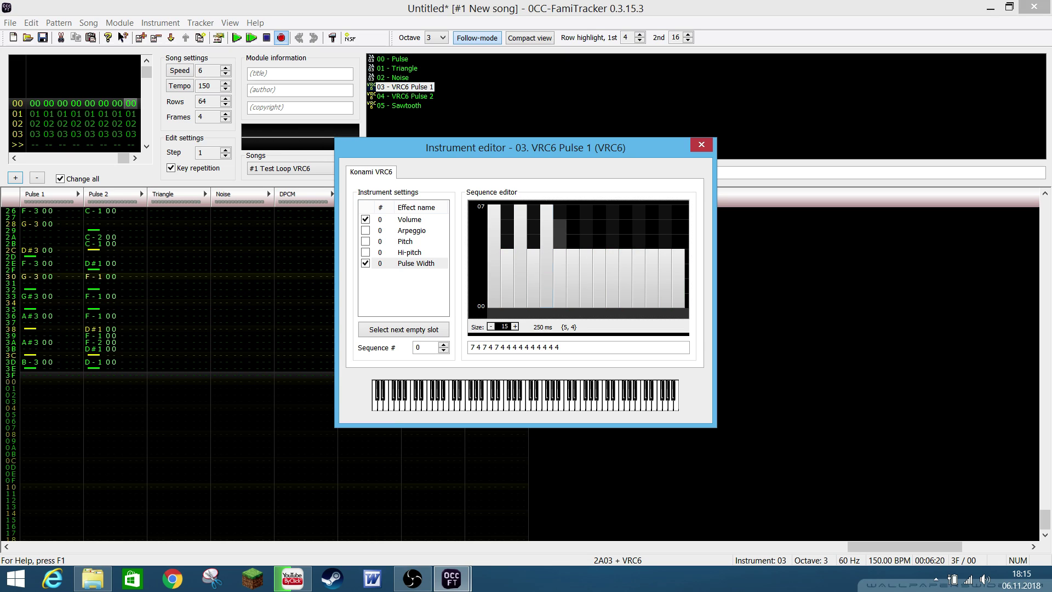
pyautogui.click(572, 207)
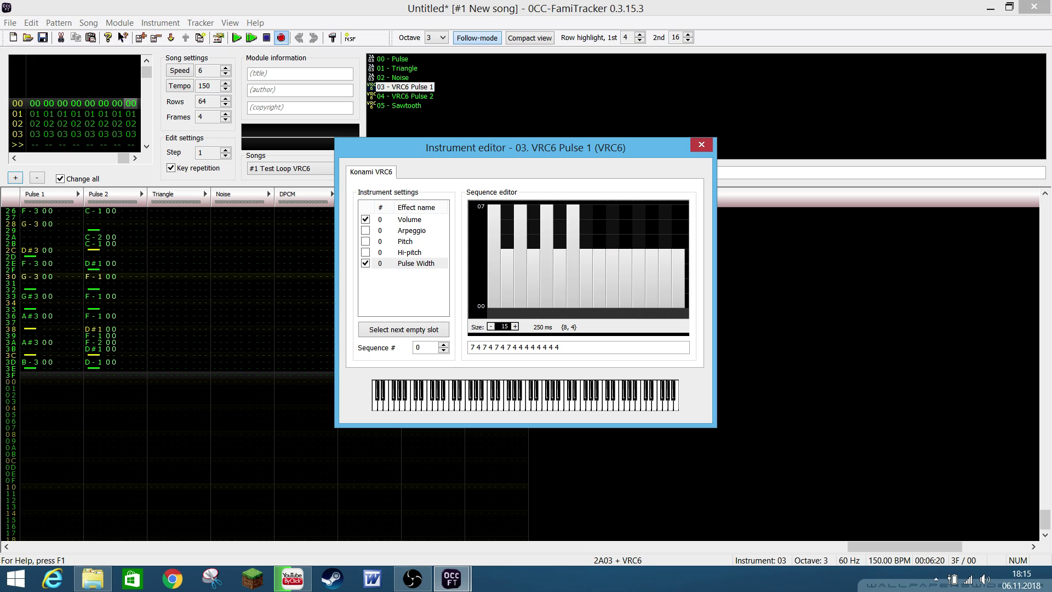
pyautogui.click(600, 207)
pyautogui.click(625, 207)
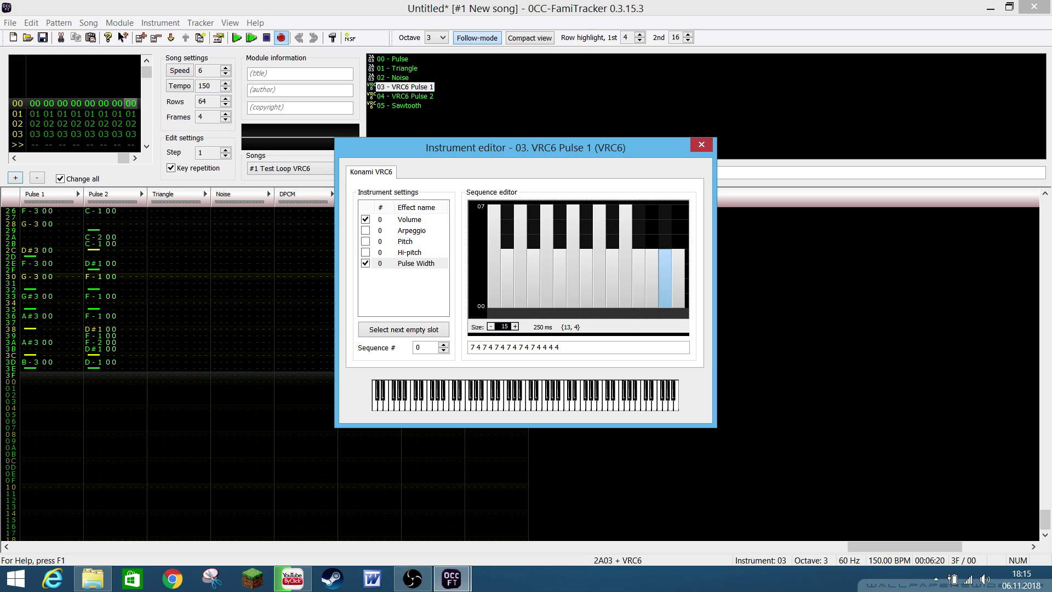
pyautogui.click(652, 207)
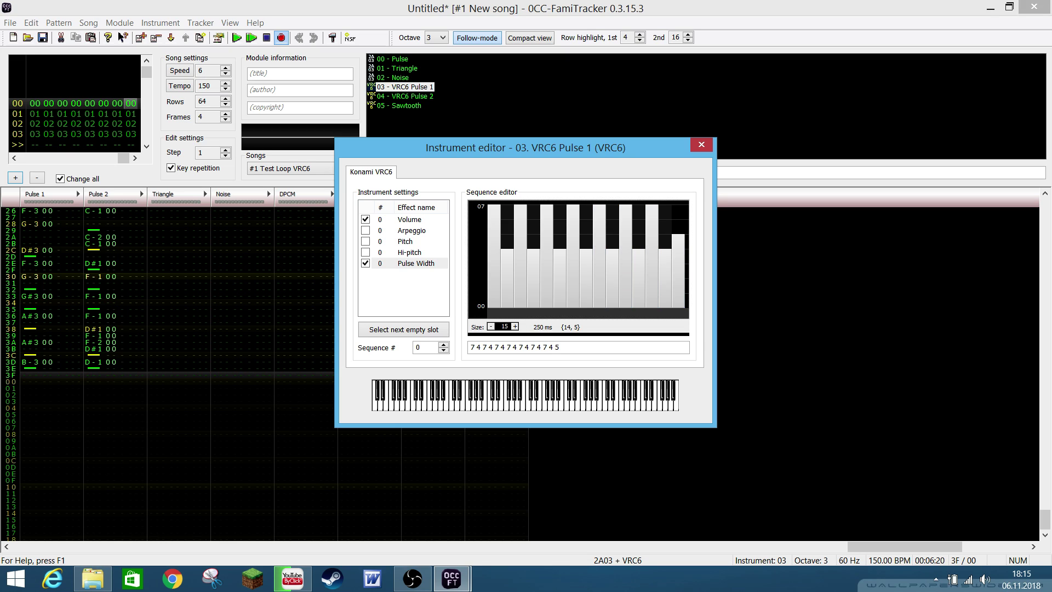
pyautogui.click(678, 207)
pyautogui.press('z')
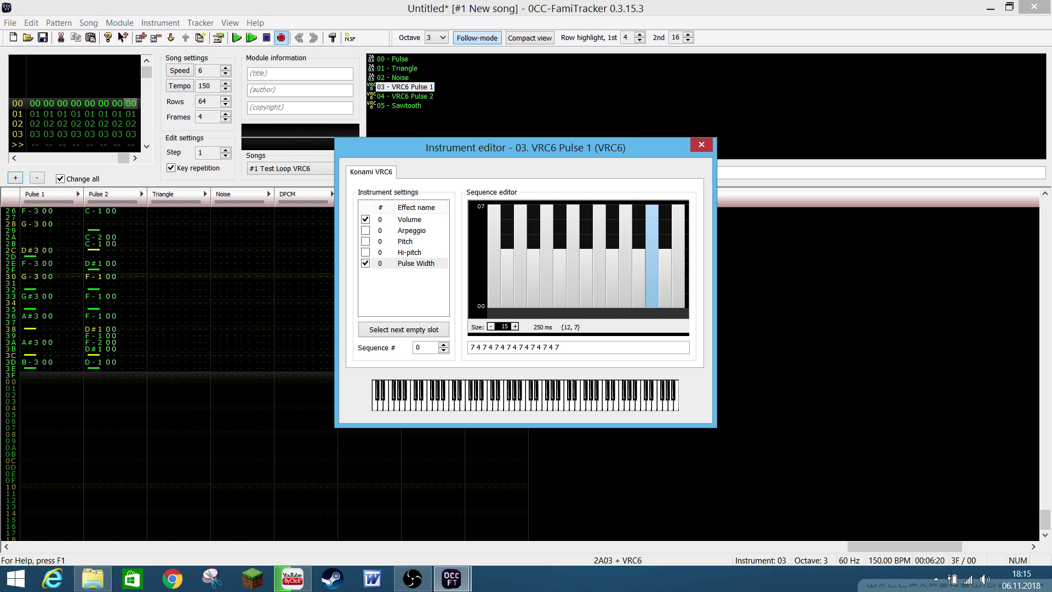
pyautogui.click(701, 145)
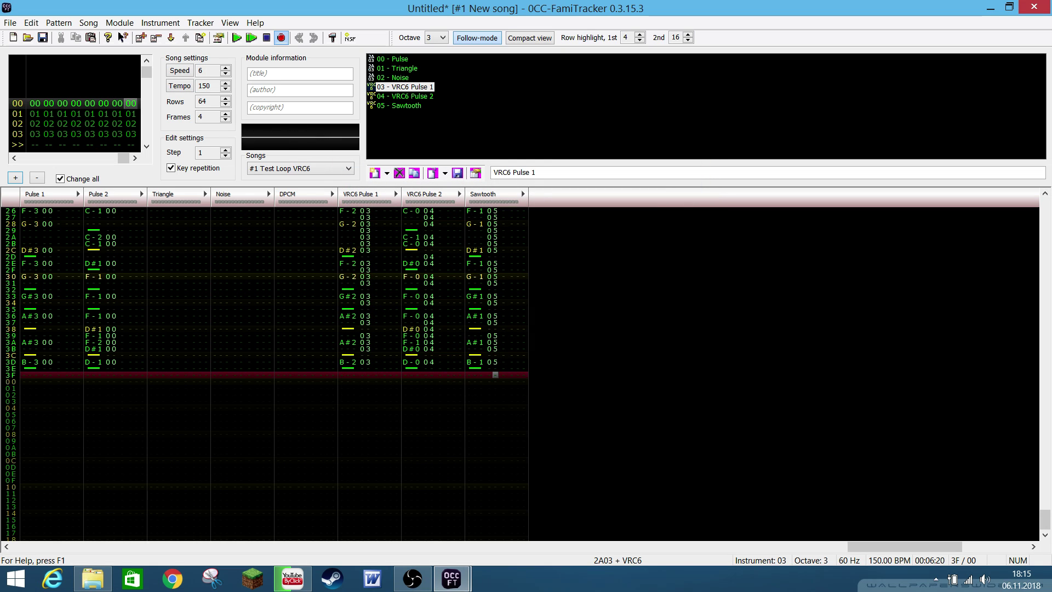
# Reduce the Pulse Width sequence of instrument 04, VRC6 Pulse 2, to a single step with value 0
pyautogui.doubleClick(406, 96)
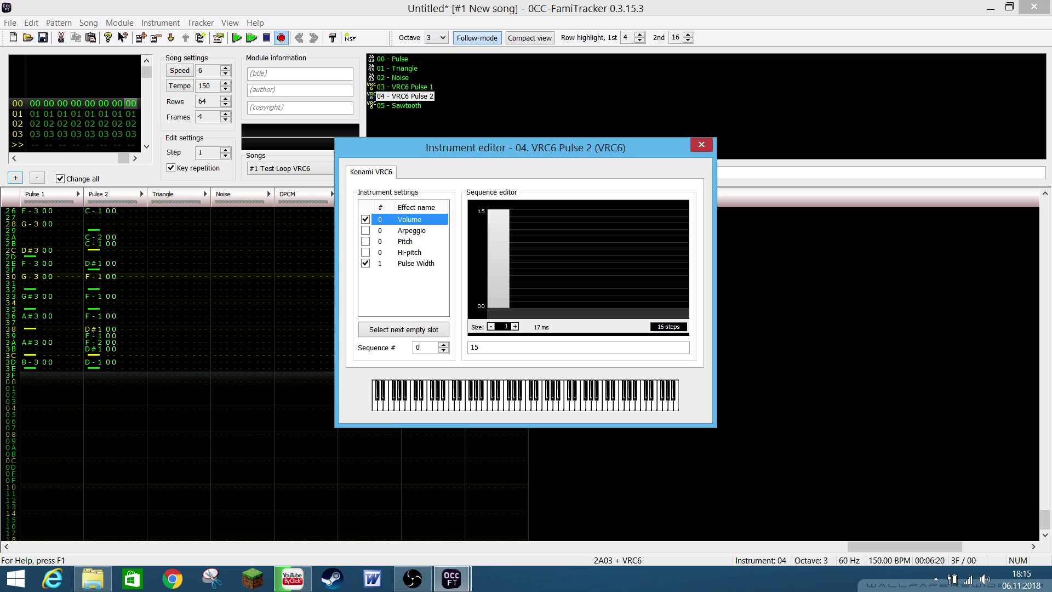
pyautogui.click(415, 263)
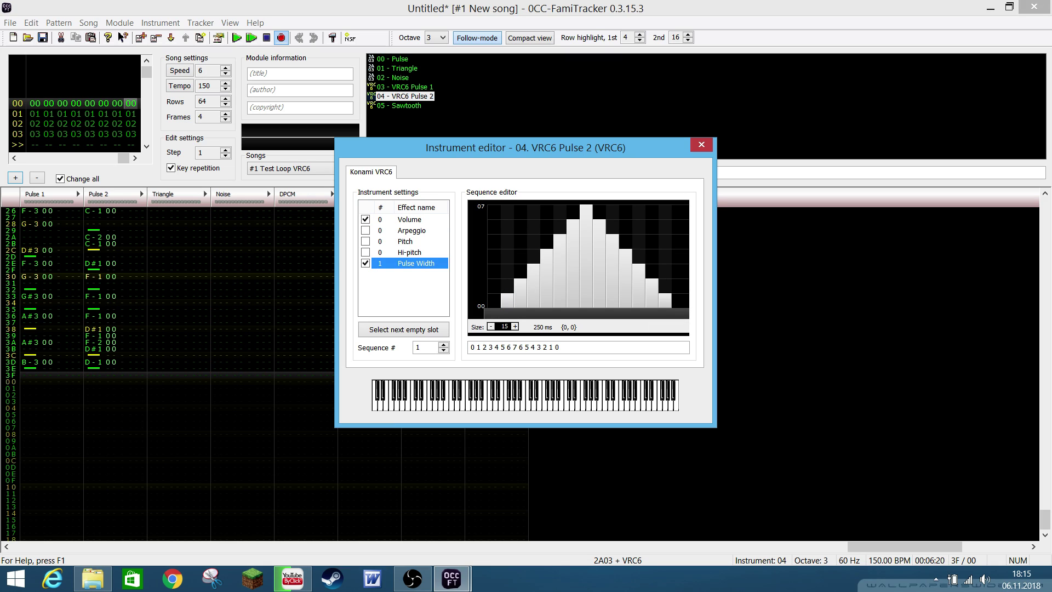
pyautogui.click(491, 326)
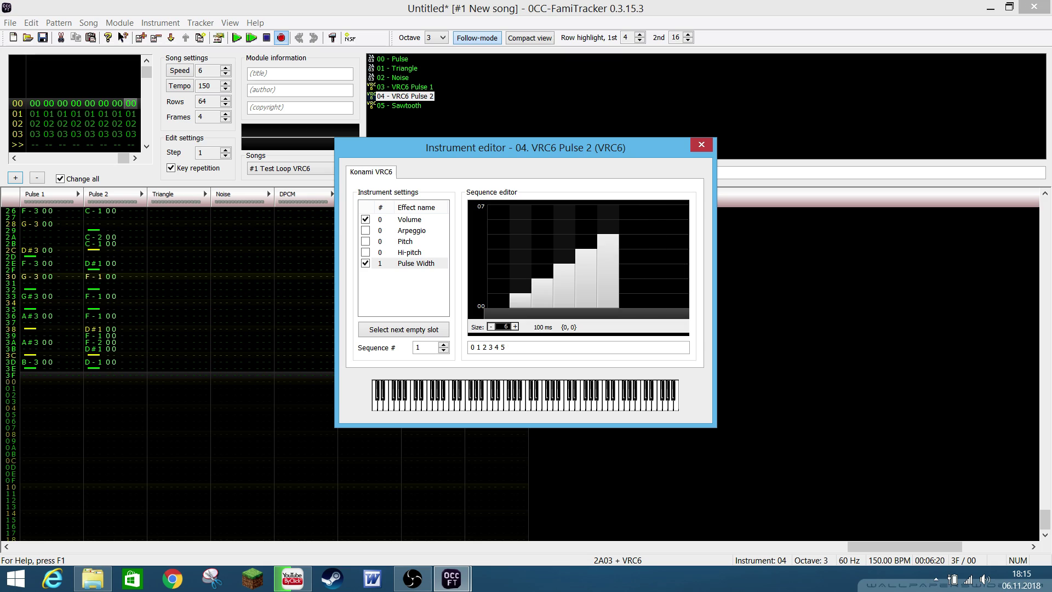
pyautogui.click(491, 326)
pyautogui.click(490, 326)
pyautogui.click(491, 326)
pyautogui.click(491, 326)
pyautogui.click(491, 327)
pyautogui.click(491, 327)
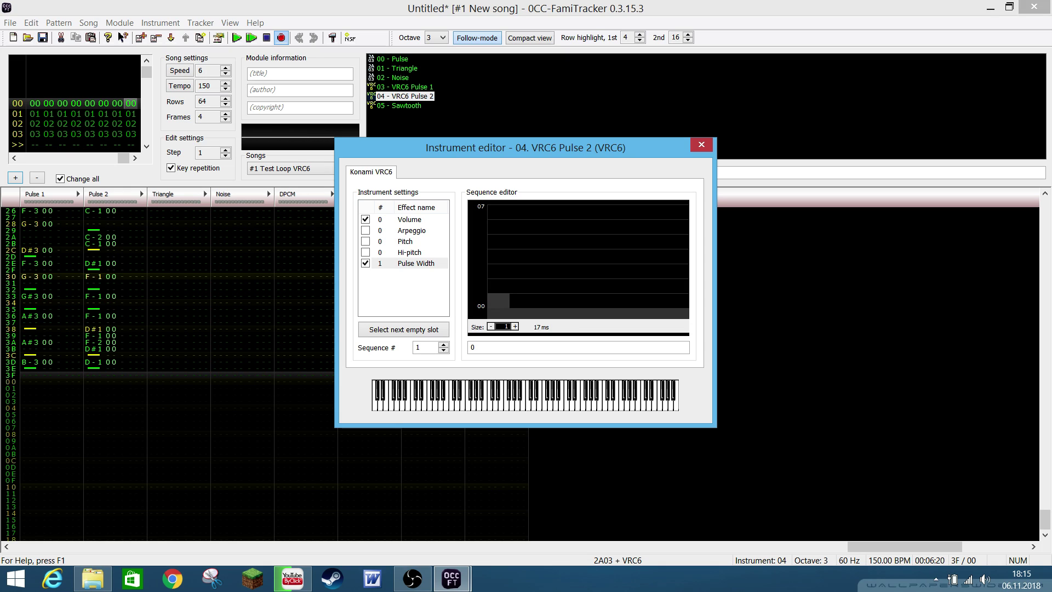
pyautogui.moveTo(498, 300)
pyautogui.mouseDown()
pyautogui.moveTo(498, 252)
pyautogui.moveTo(498, 306)
pyautogui.mouseUp()
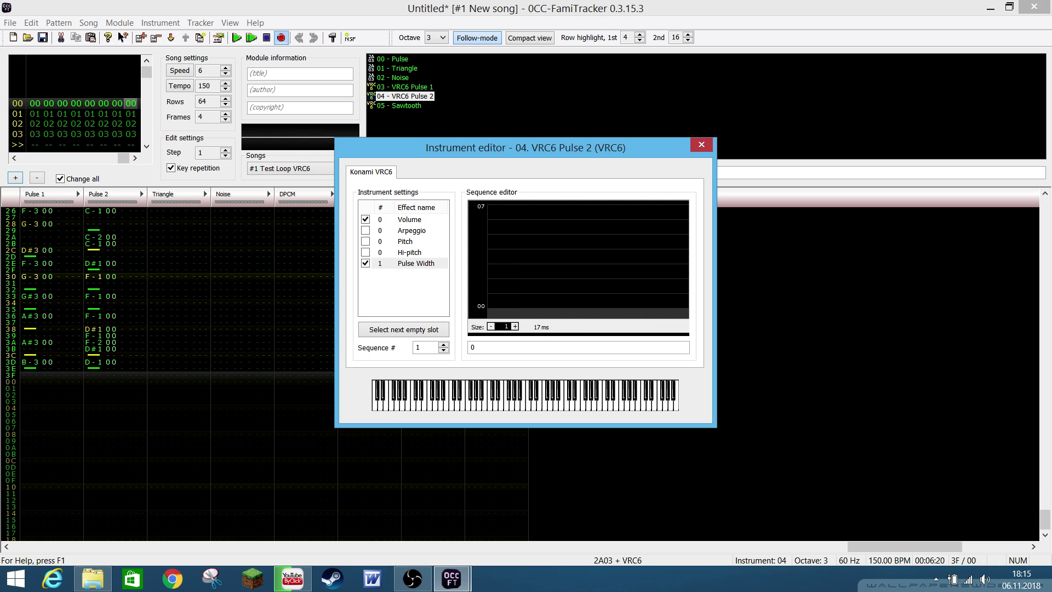
# Turn off edit mode on the VRC6 Pulse 2 channel and audition a note with instrument 04 from its instrument editor
pyautogui.moveTo(547, 148); pyautogui.dragTo(760, 158)
pyautogui.click(426, 290)
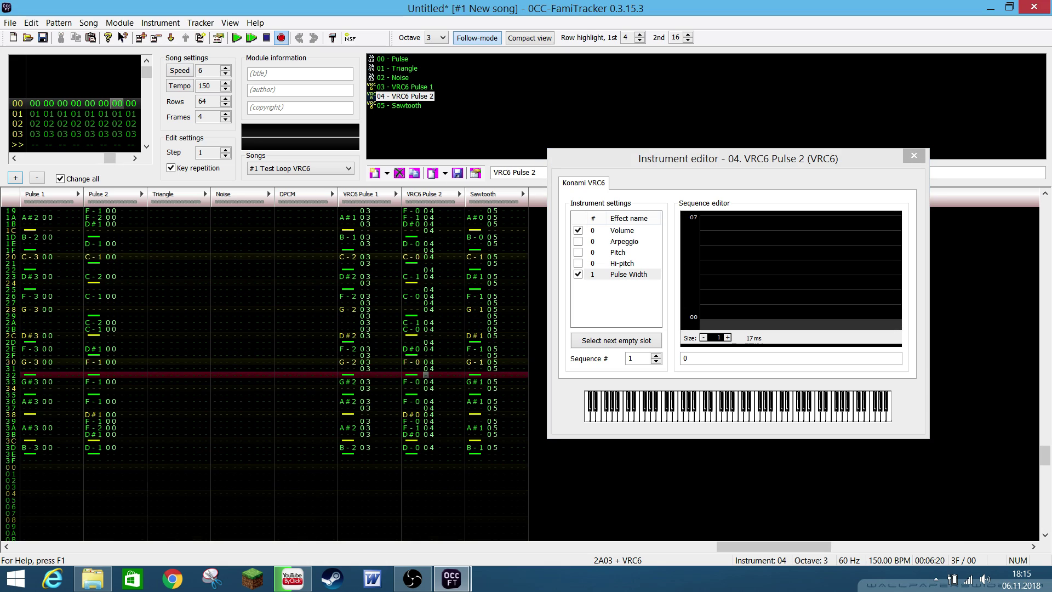
pyautogui.press('space')
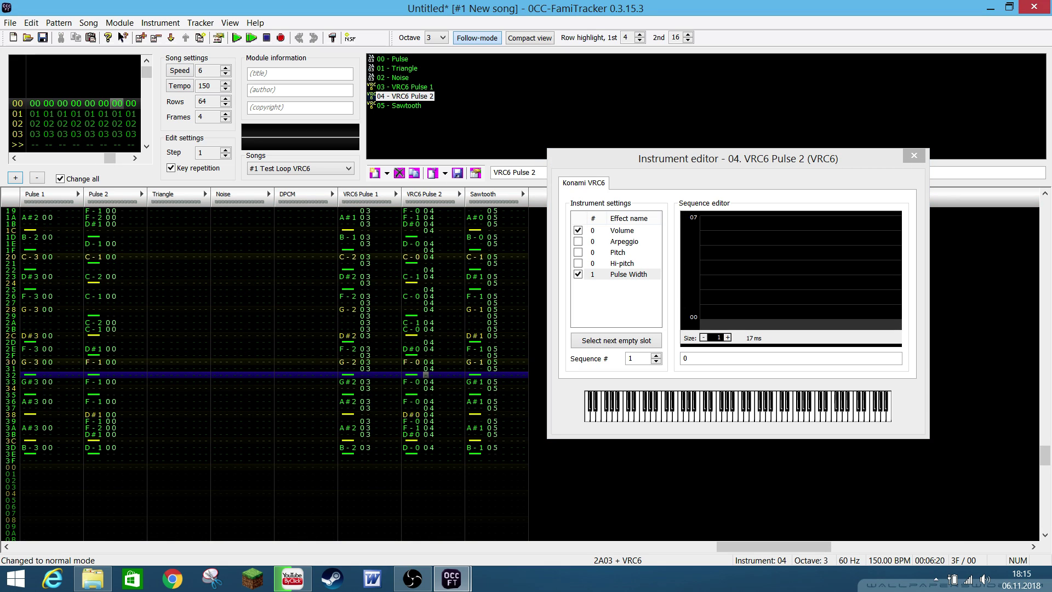
pyautogui.click(760, 159)
pyautogui.press('s')
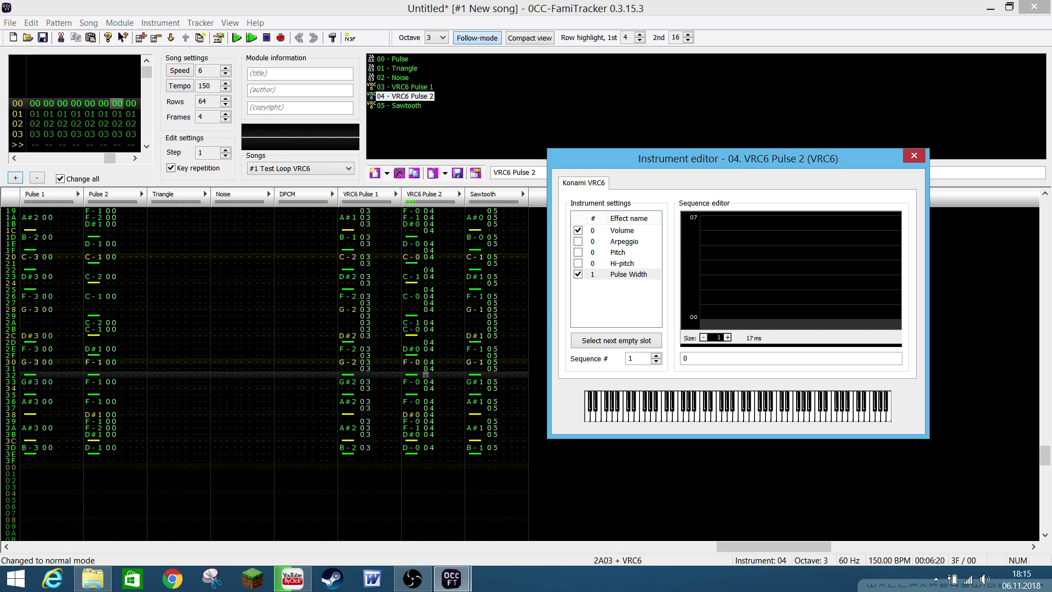
pyautogui.moveTo(760, 158); pyautogui.dragTo(563, 139)
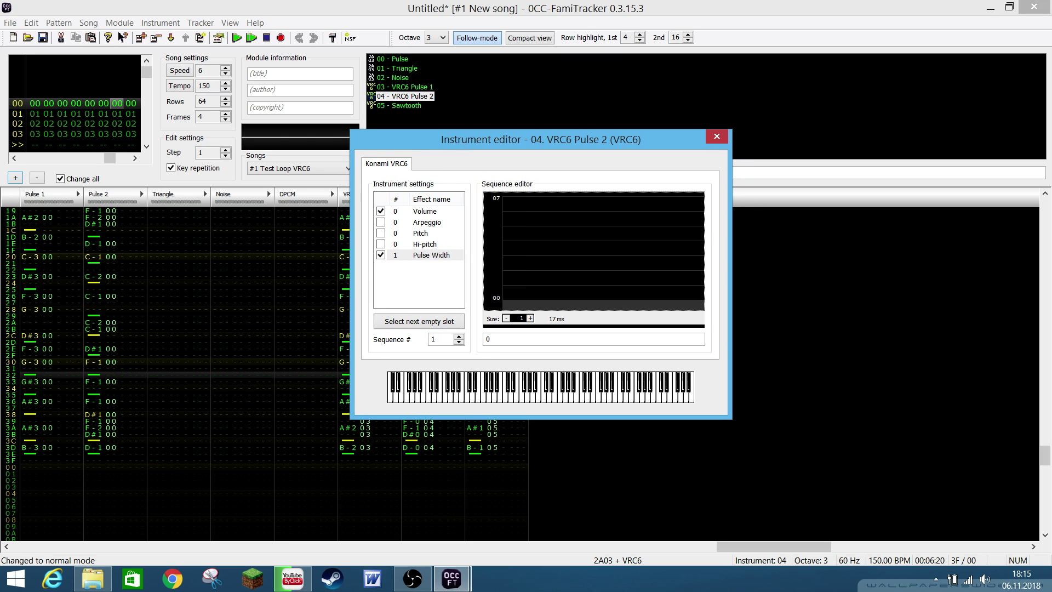
# Set the Pulse Width value of instrument 04, VRC6 Pulse 2, to 4, close its editor and play the song
pyautogui.moveTo(514, 285); pyautogui.dragTo(513, 241)
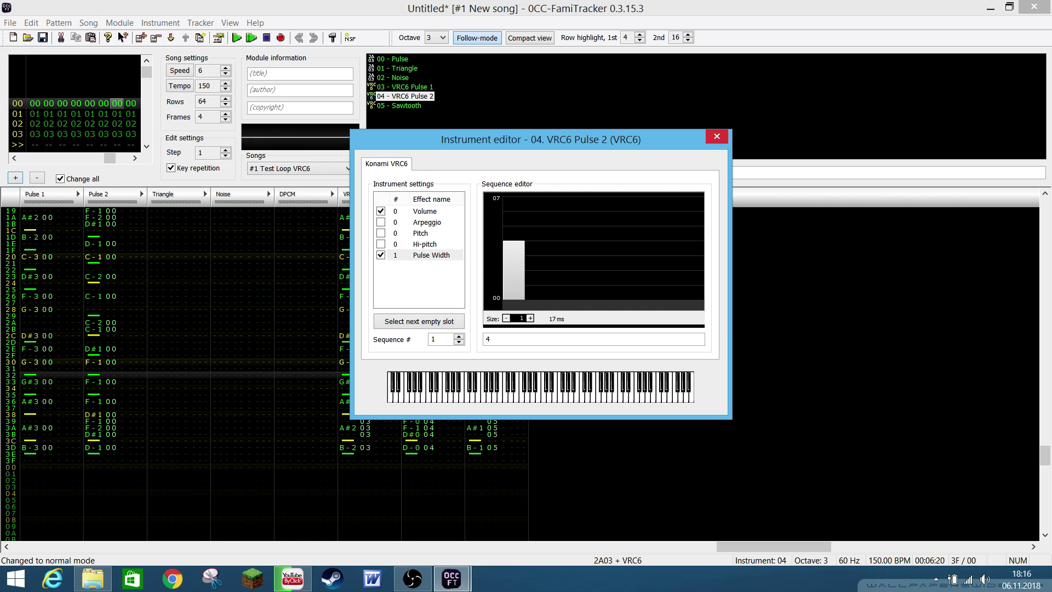
pyautogui.click(716, 137)
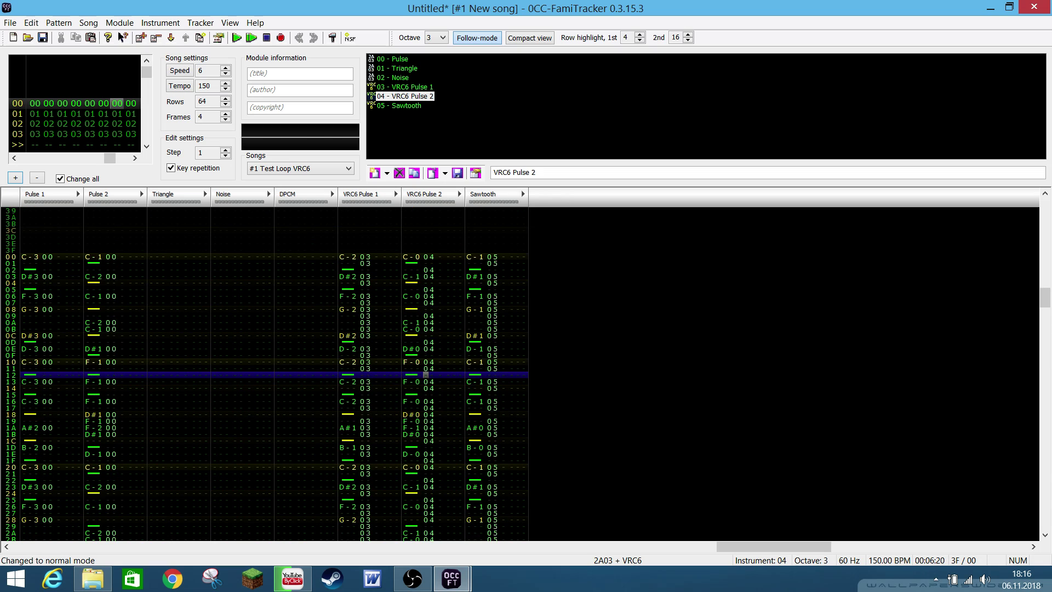
pyautogui.press('Return')
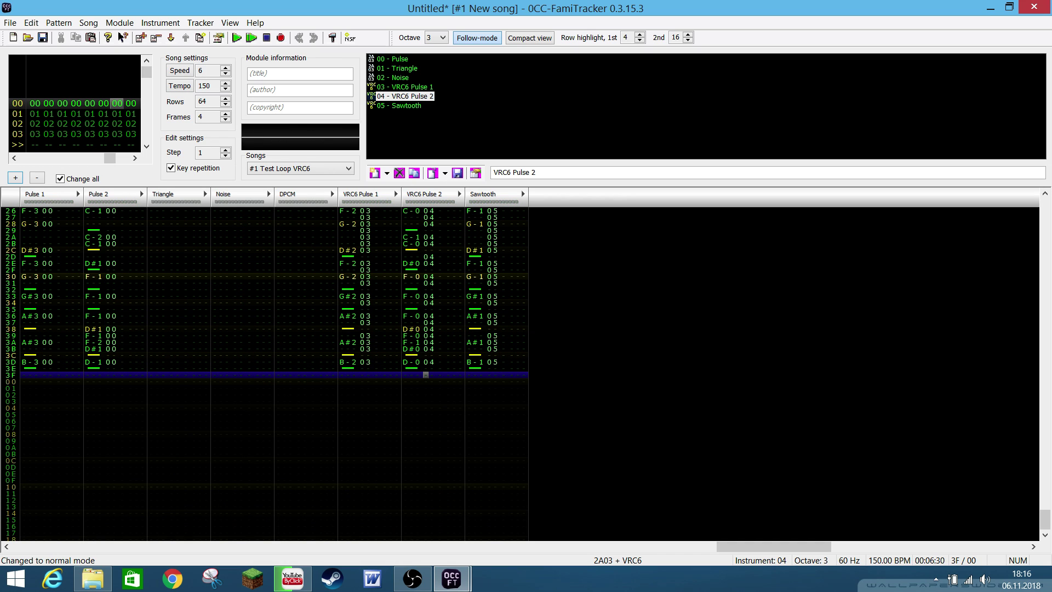
# Return the cursor to row 00 of the pattern, in the instrument column of the Sawtooth channel
pyautogui.press('Up')
pyautogui.press('Up')
pyautogui.press('Up')
pyautogui.press('Up')
pyautogui.press('Up')
pyautogui.press('Up')
pyautogui.press('Up')
pyautogui.press('Up')
pyautogui.press('Up')
pyautogui.press('Up')
pyautogui.press('Up')
pyautogui.press('Up')
pyautogui.press('Up')
pyautogui.press('Up')
pyautogui.press('Up')
pyautogui.press('Up')
pyautogui.press('Up')
pyautogui.press('Up')
pyautogui.press('Up')
pyautogui.press('Up')
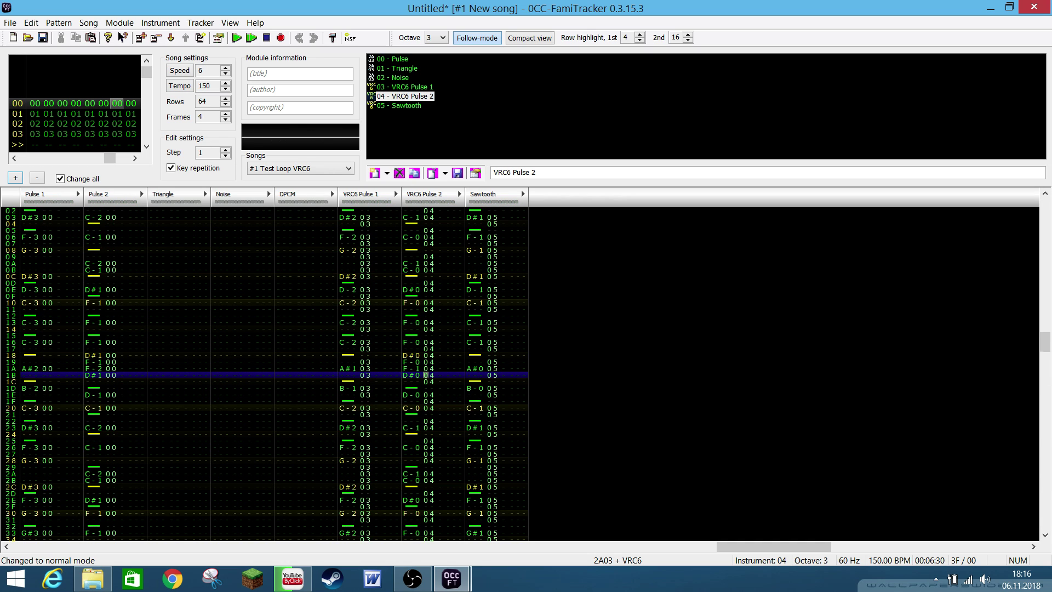
pyautogui.press('Up')
pyautogui.press('Up')
pyautogui.press('Up')
pyautogui.press('Up')
pyautogui.press('Up')
pyautogui.press('Up')
pyautogui.press('Up')
pyautogui.press('Up')
pyautogui.press('Up')
pyautogui.press('Up')
pyautogui.press('Up')
pyautogui.press('Up')
pyautogui.press('Up')
pyautogui.press('Up')
pyautogui.press('Up')
pyautogui.press('Up')
pyautogui.press('Up')
pyautogui.press('Up')
pyautogui.press('Up')
pyautogui.press('Up')
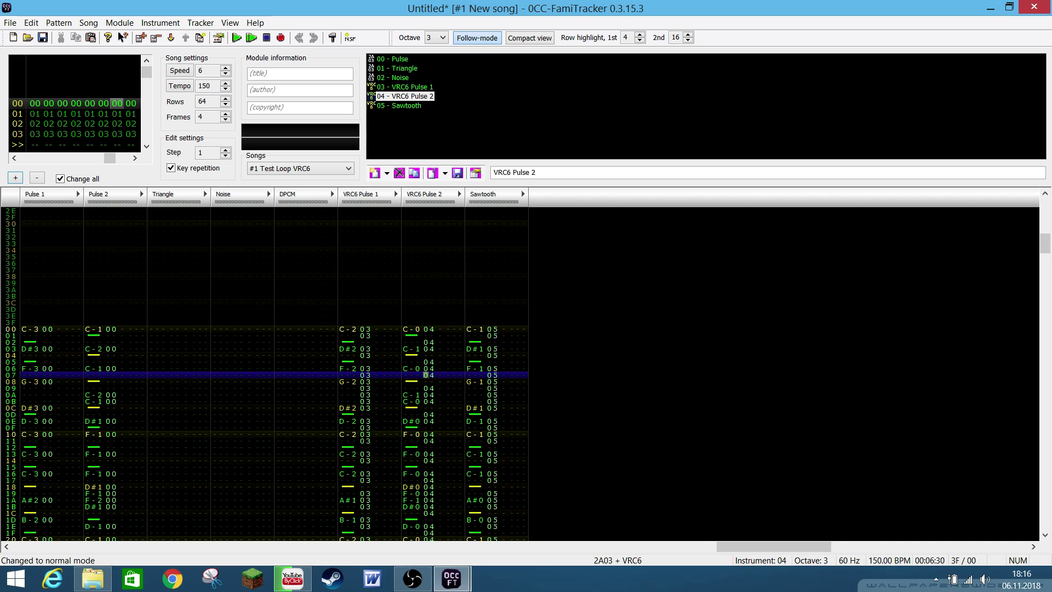
pyautogui.press('Up')
pyautogui.press('Up')
pyautogui.press('Up')
pyautogui.press('Up')
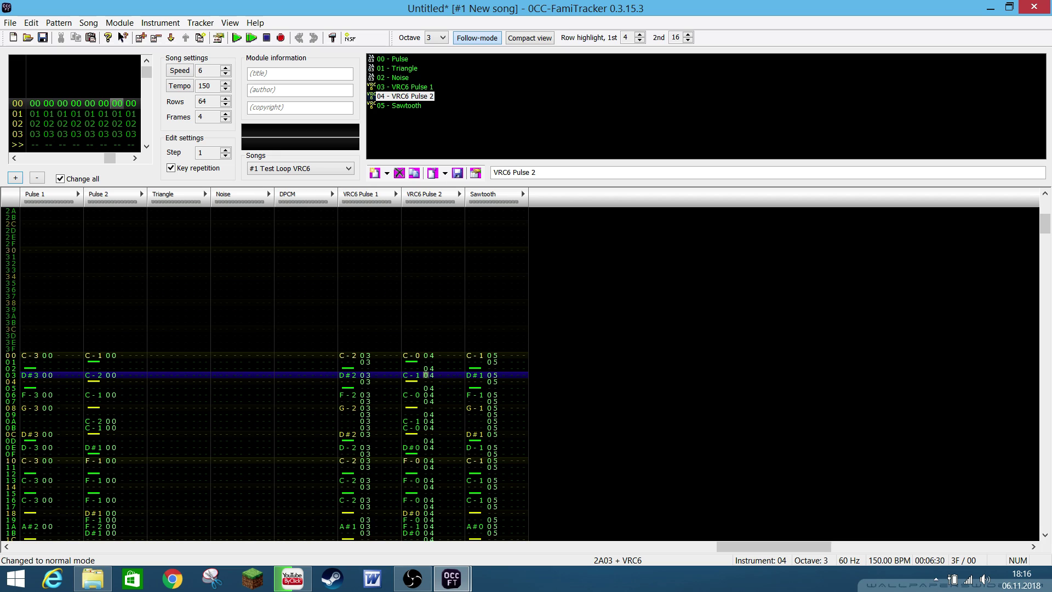
pyautogui.click(489, 355)
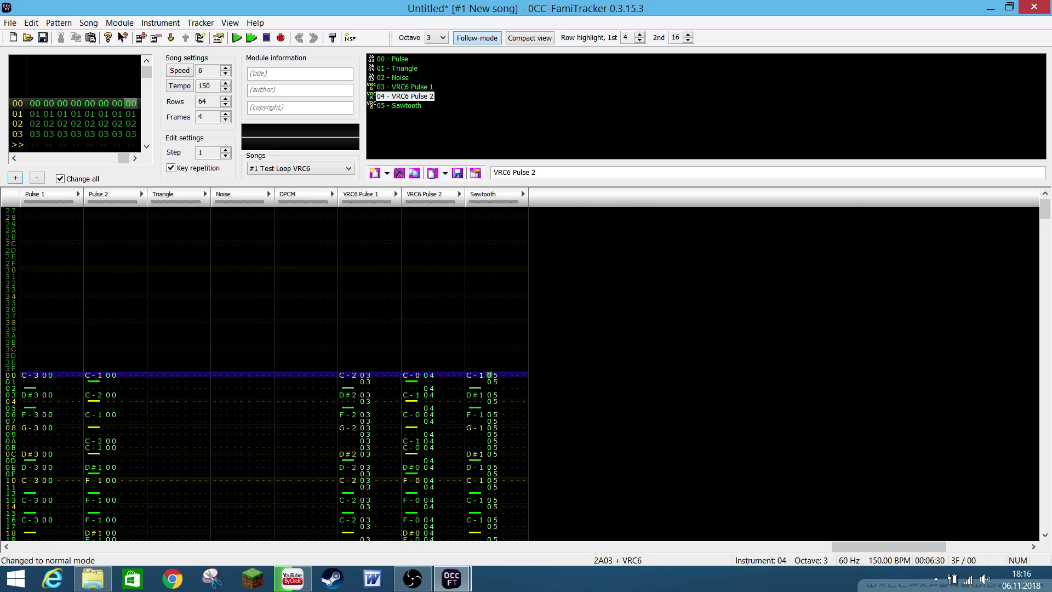
# Shorten the Pulse Width sequence of instrument 05, Sawtooth, to a single step with value 4 and close its editor
pyautogui.doubleClick(398, 105)
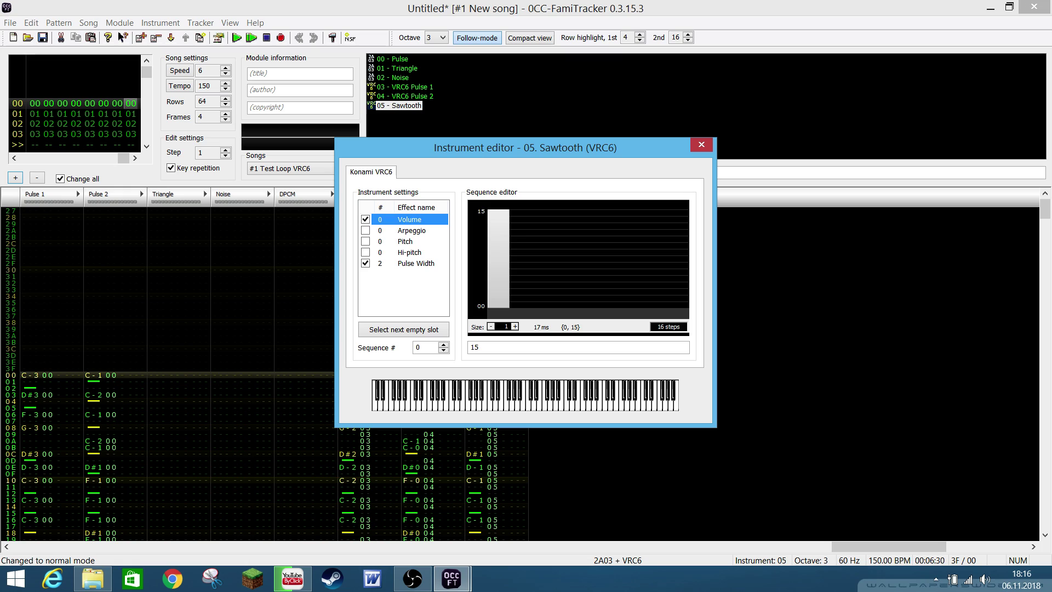
pyautogui.click(416, 262)
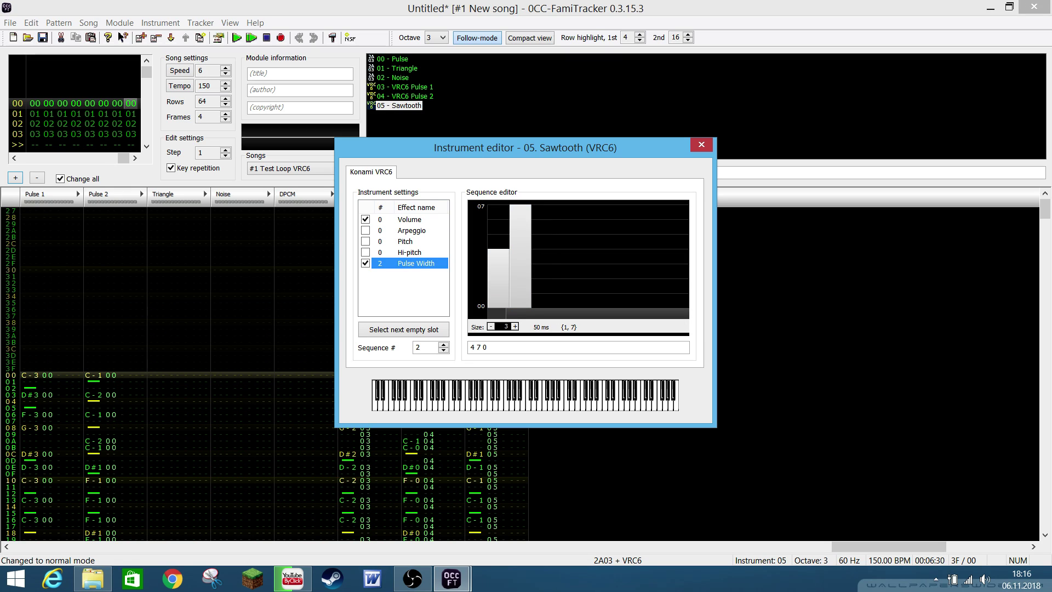
pyautogui.click(491, 327)
pyautogui.click(491, 326)
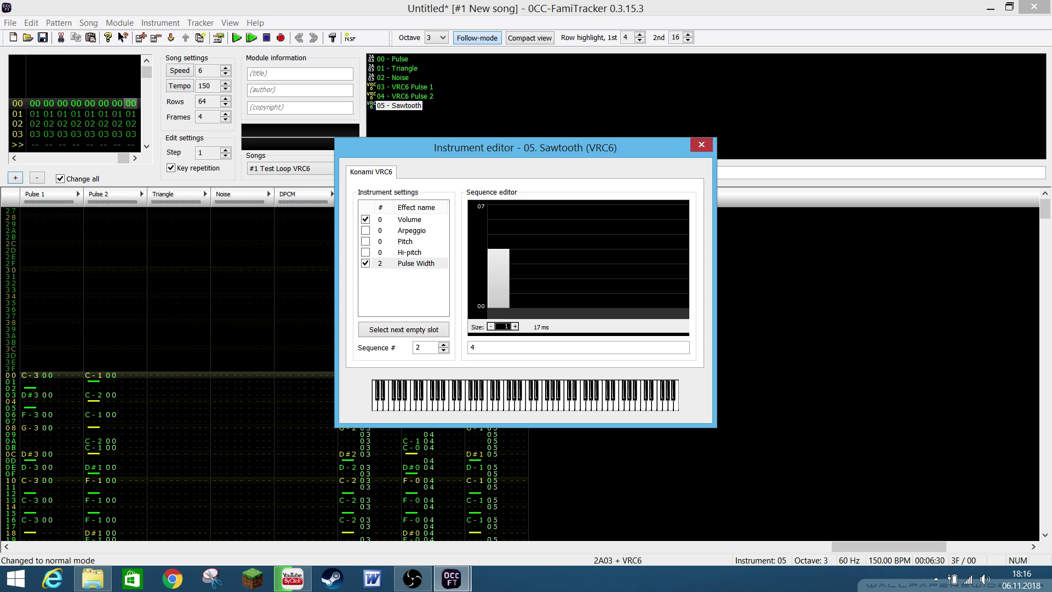
pyautogui.press('Escape')
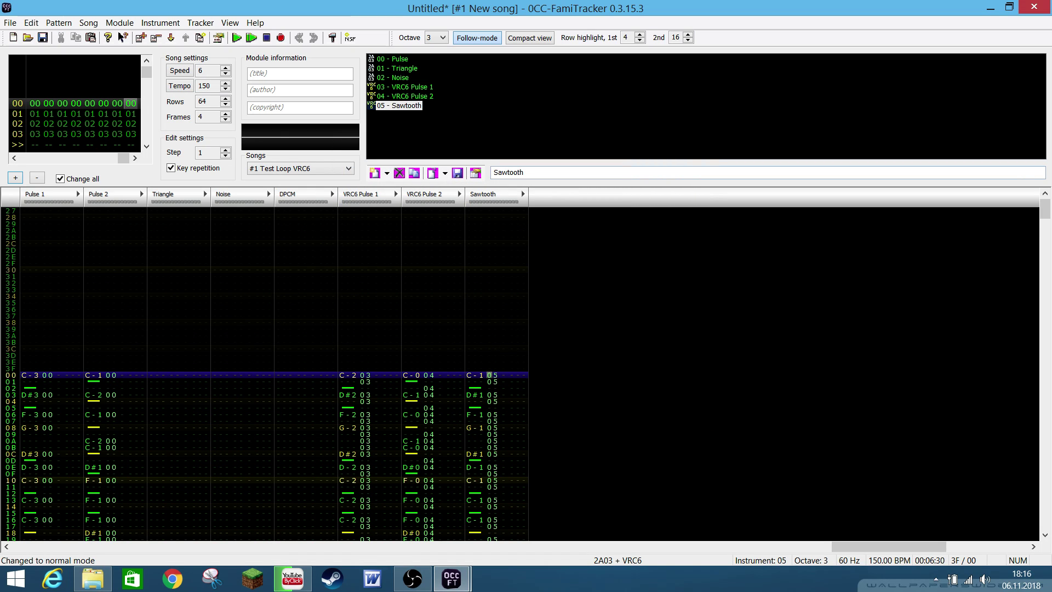
# Play the song from row 00, stop it and go back to the beginning of the pattern
pyautogui.press('Return')
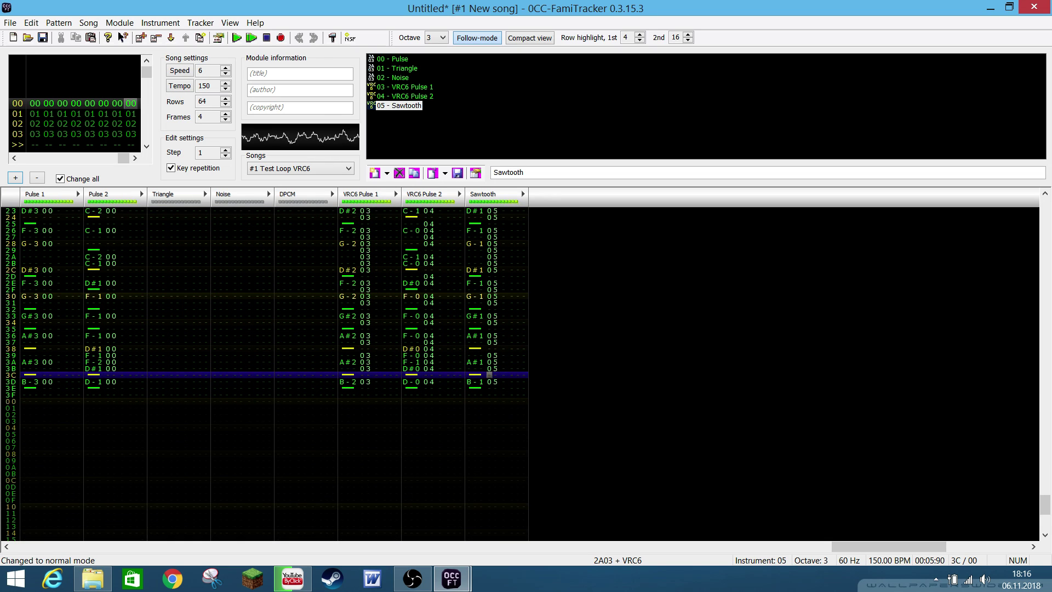
pyautogui.press('Return')
pyautogui.scroll(5, 274, 373)
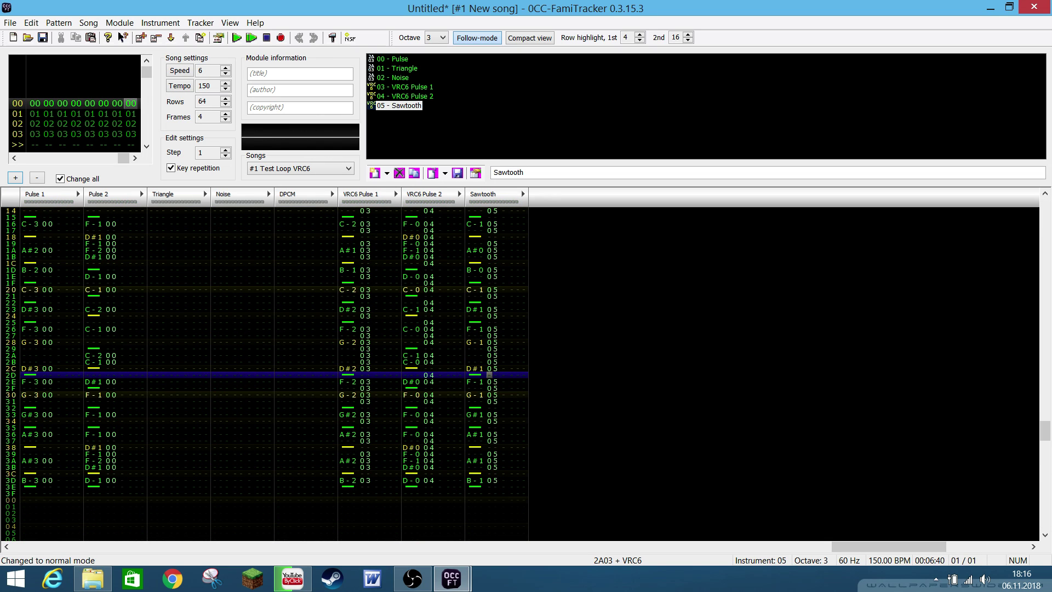
pyautogui.scroll(5, 274, 374)
pyautogui.press('pageup')
pyautogui.press('pageup')
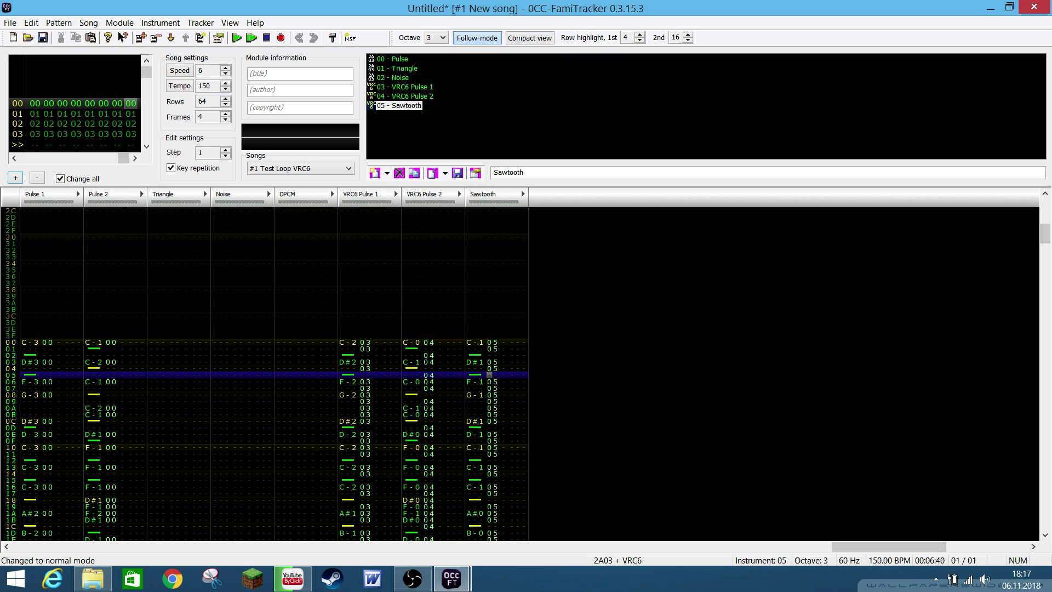
# Close the test loop.0cc module window and return to the untitled VRC6 module
pyautogui.click(452, 578)
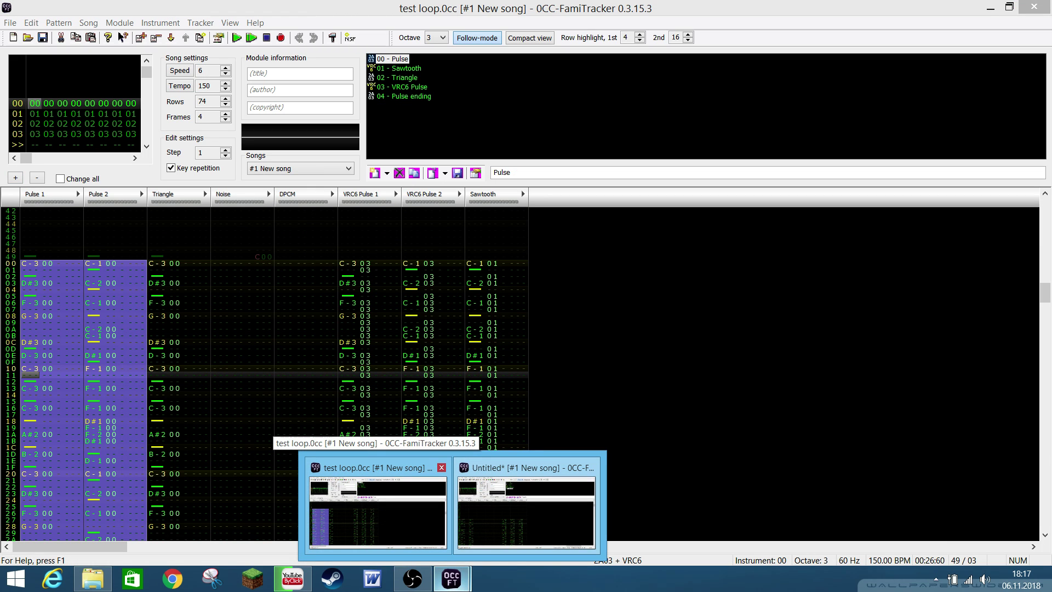
pyautogui.click(441, 467)
pyautogui.click(452, 513)
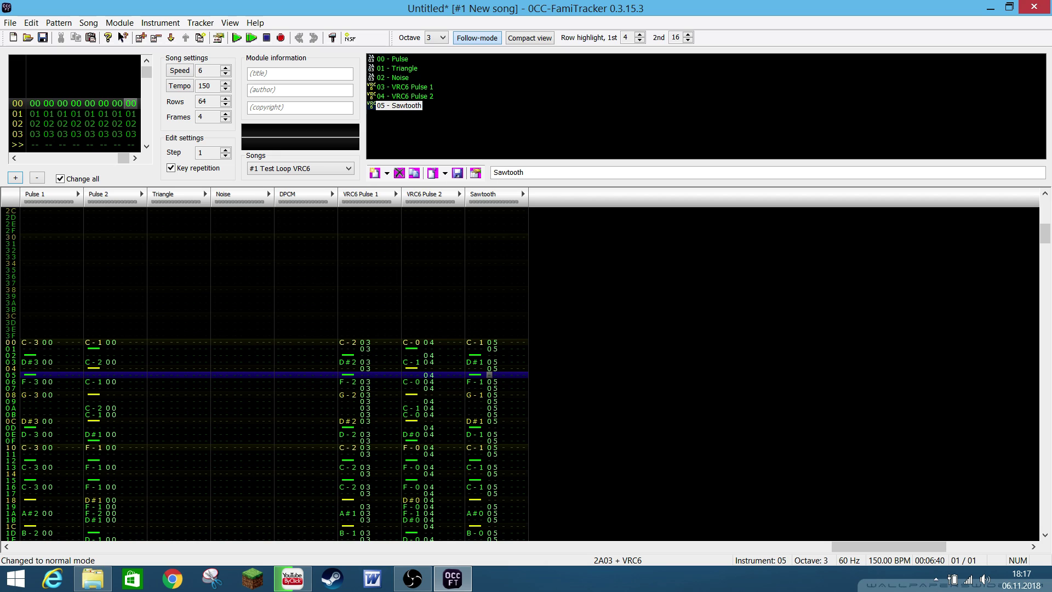
# Save the module on the Desktop under the file name lol
pyautogui.hotkey('alt', 'f')
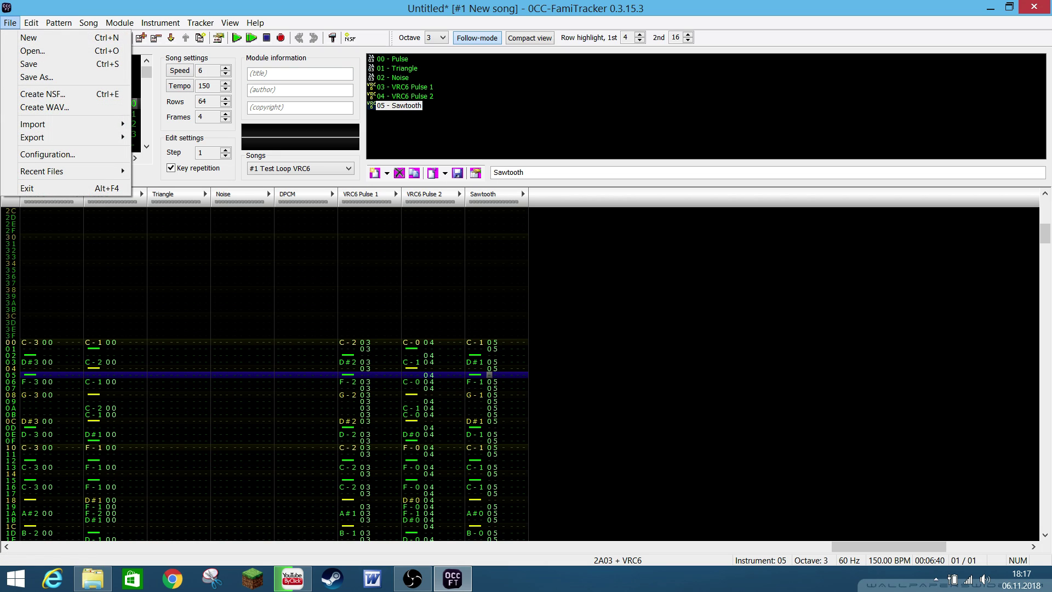
pyautogui.press('Down')
pyautogui.press('Down')
pyautogui.press('Return')
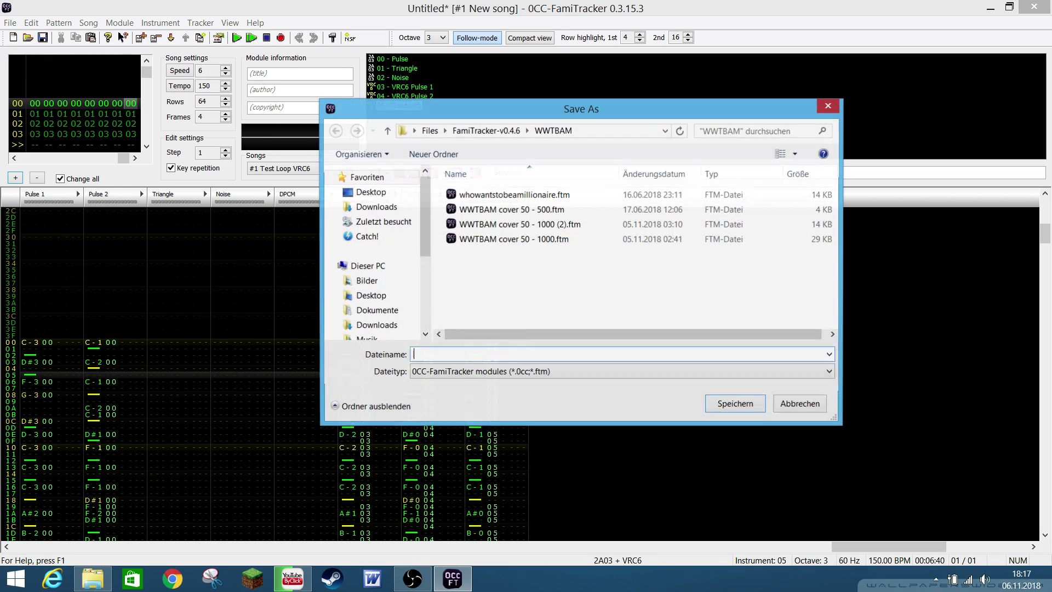
pyautogui.click(371, 192)
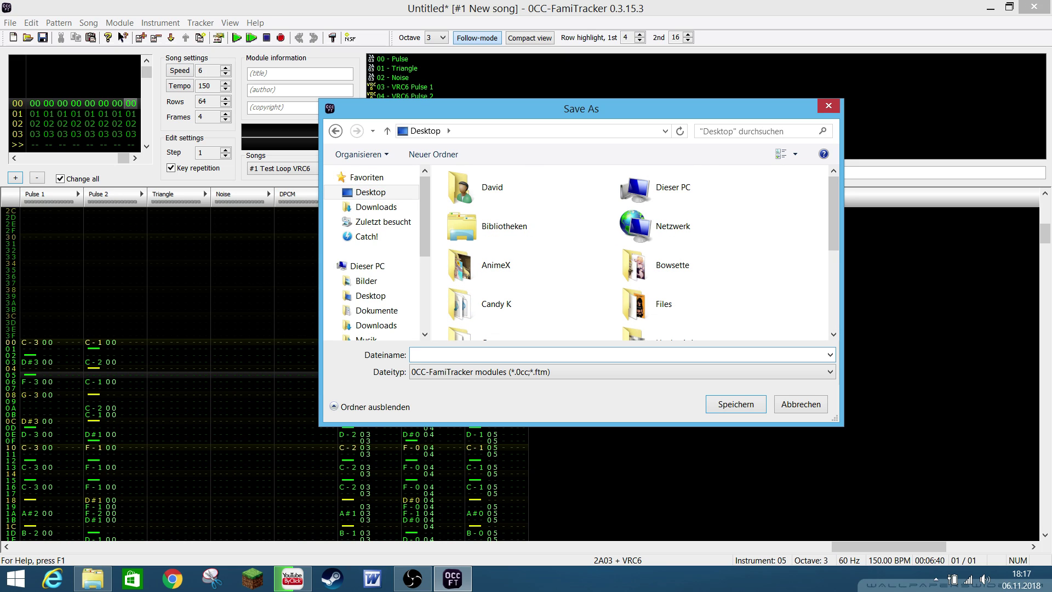
pyautogui.write('lol')
pyautogui.press('Return')
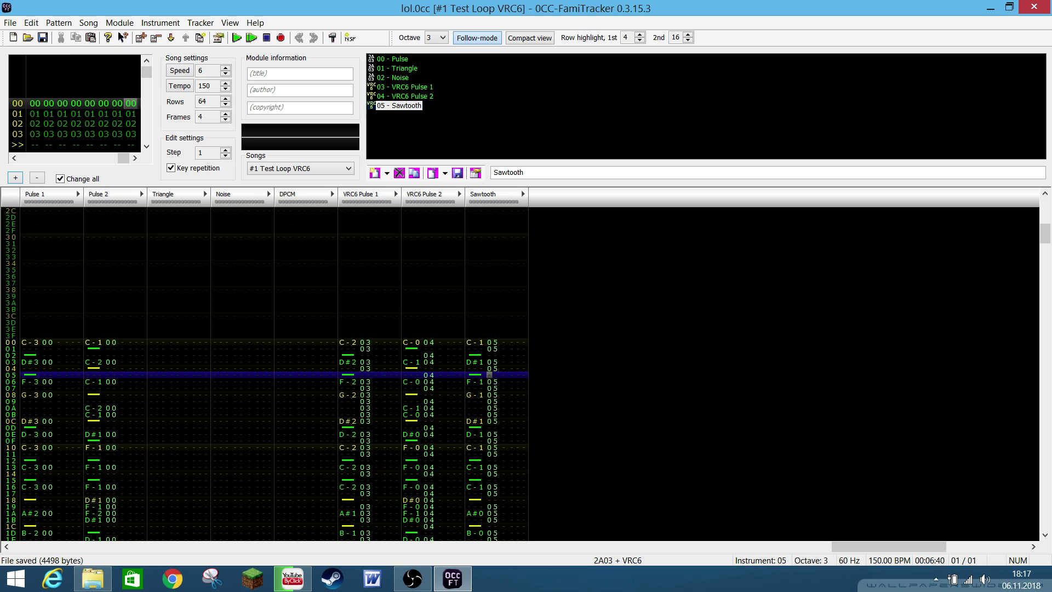
# Play the saved song once more and move the cursor back up to row 01
pyautogui.press('Return')
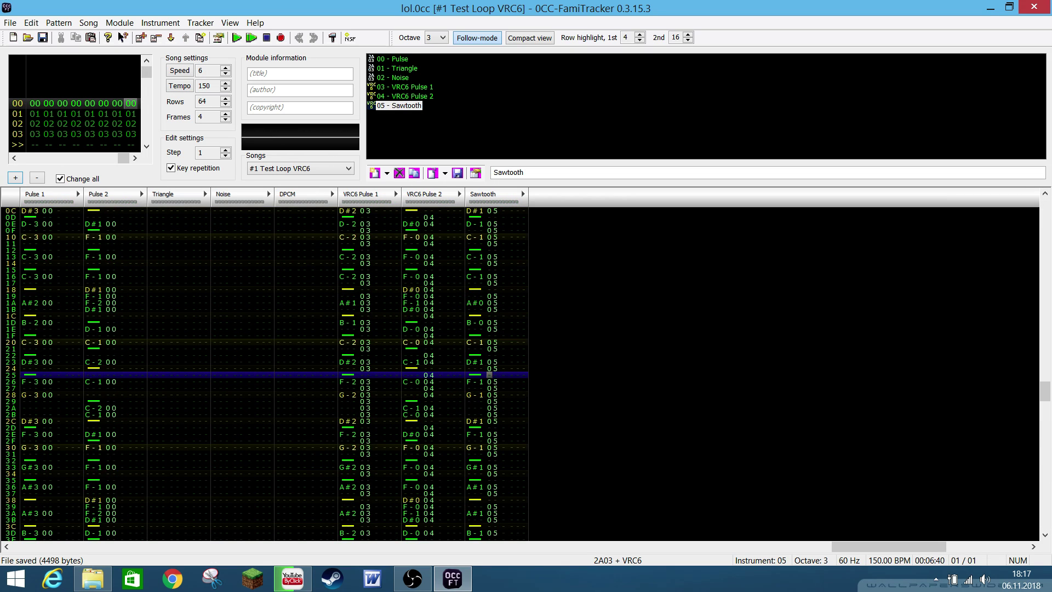
pyautogui.press('Up')
pyautogui.press('Up')
pyautogui.press('Up')
pyautogui.press('Up')
pyautogui.press('Up')
pyautogui.press('Up')
pyautogui.press('Up')
pyautogui.press('Up')
pyautogui.press('Up')
pyautogui.press('Up')
pyautogui.press('Up')
pyautogui.press('Up')
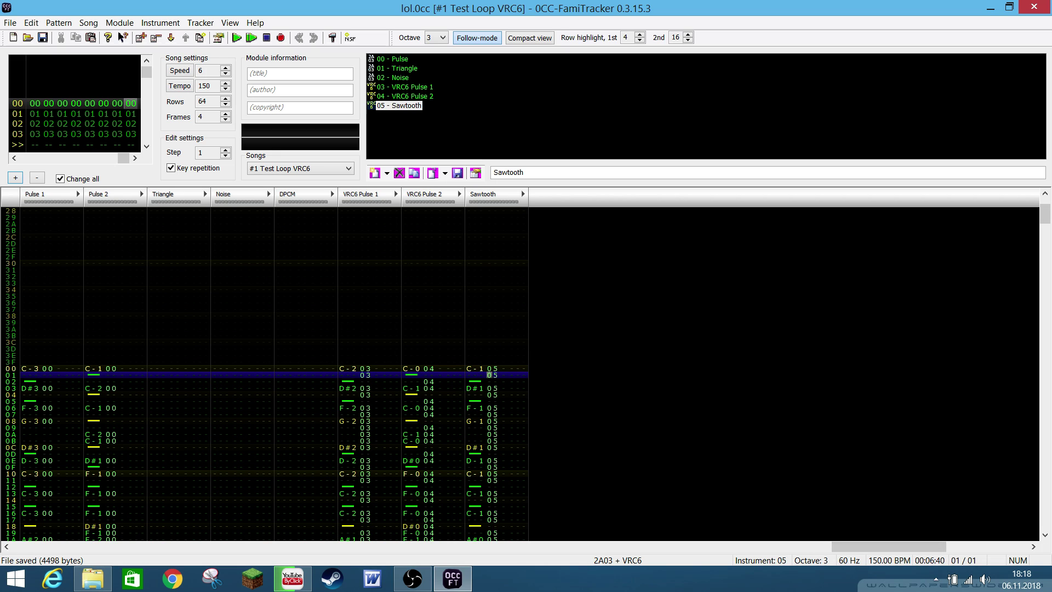
# Switch to Open Broadcaster Software
pyautogui.click(412, 578)
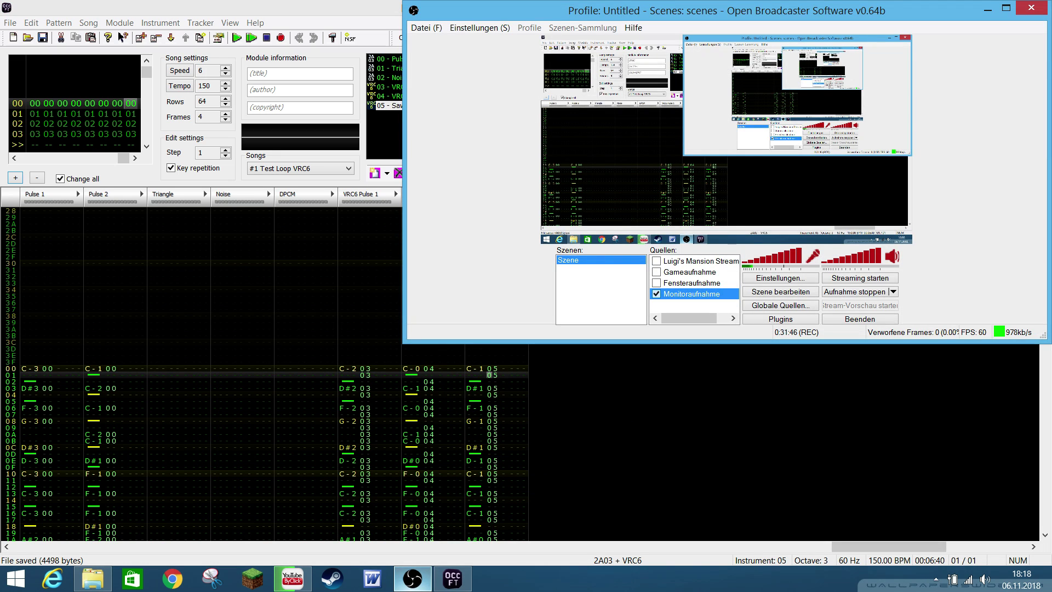